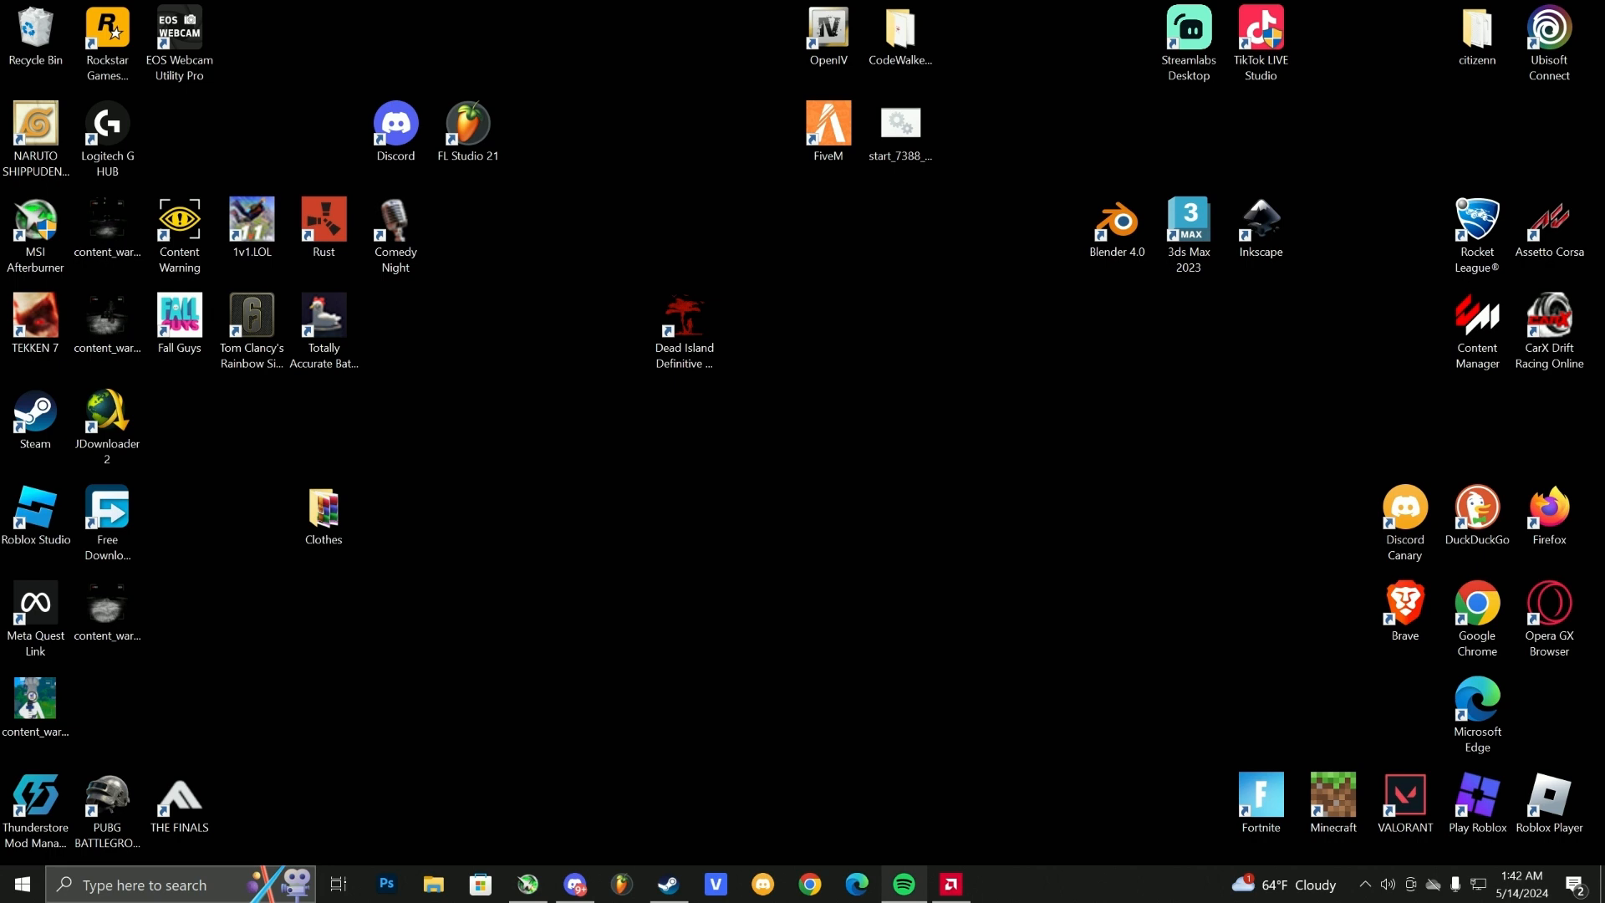
Step: Switch to Chrome, search Google for OpenIV and view the official openiv.com download page
click(810, 885)
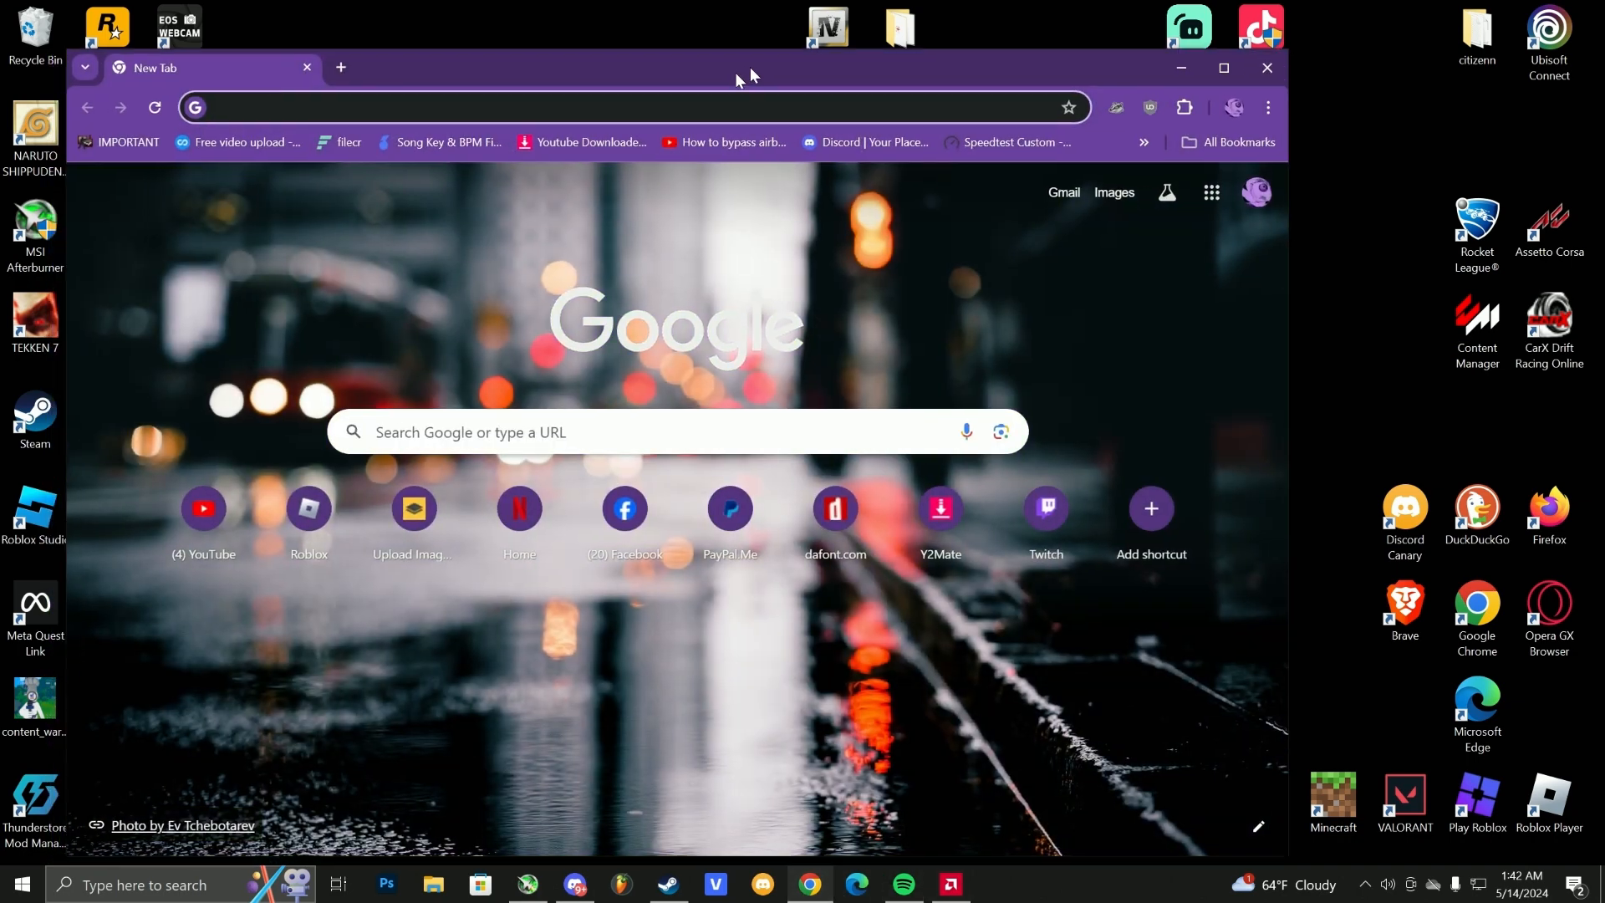
drag(750, 75, 776, 2)
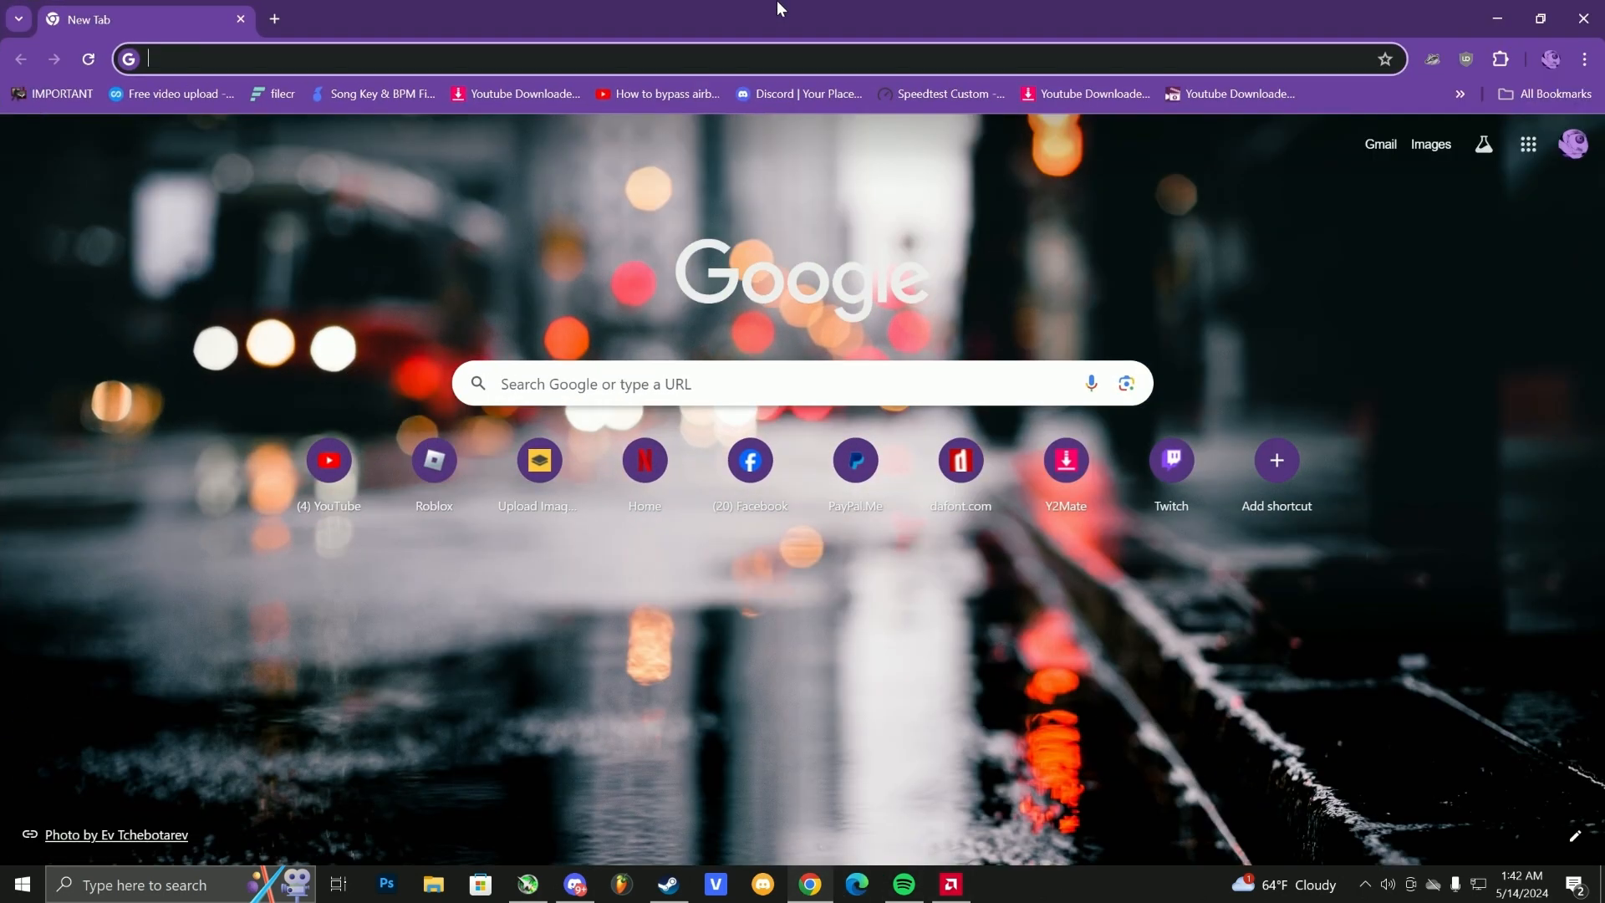
text(OPenIV)
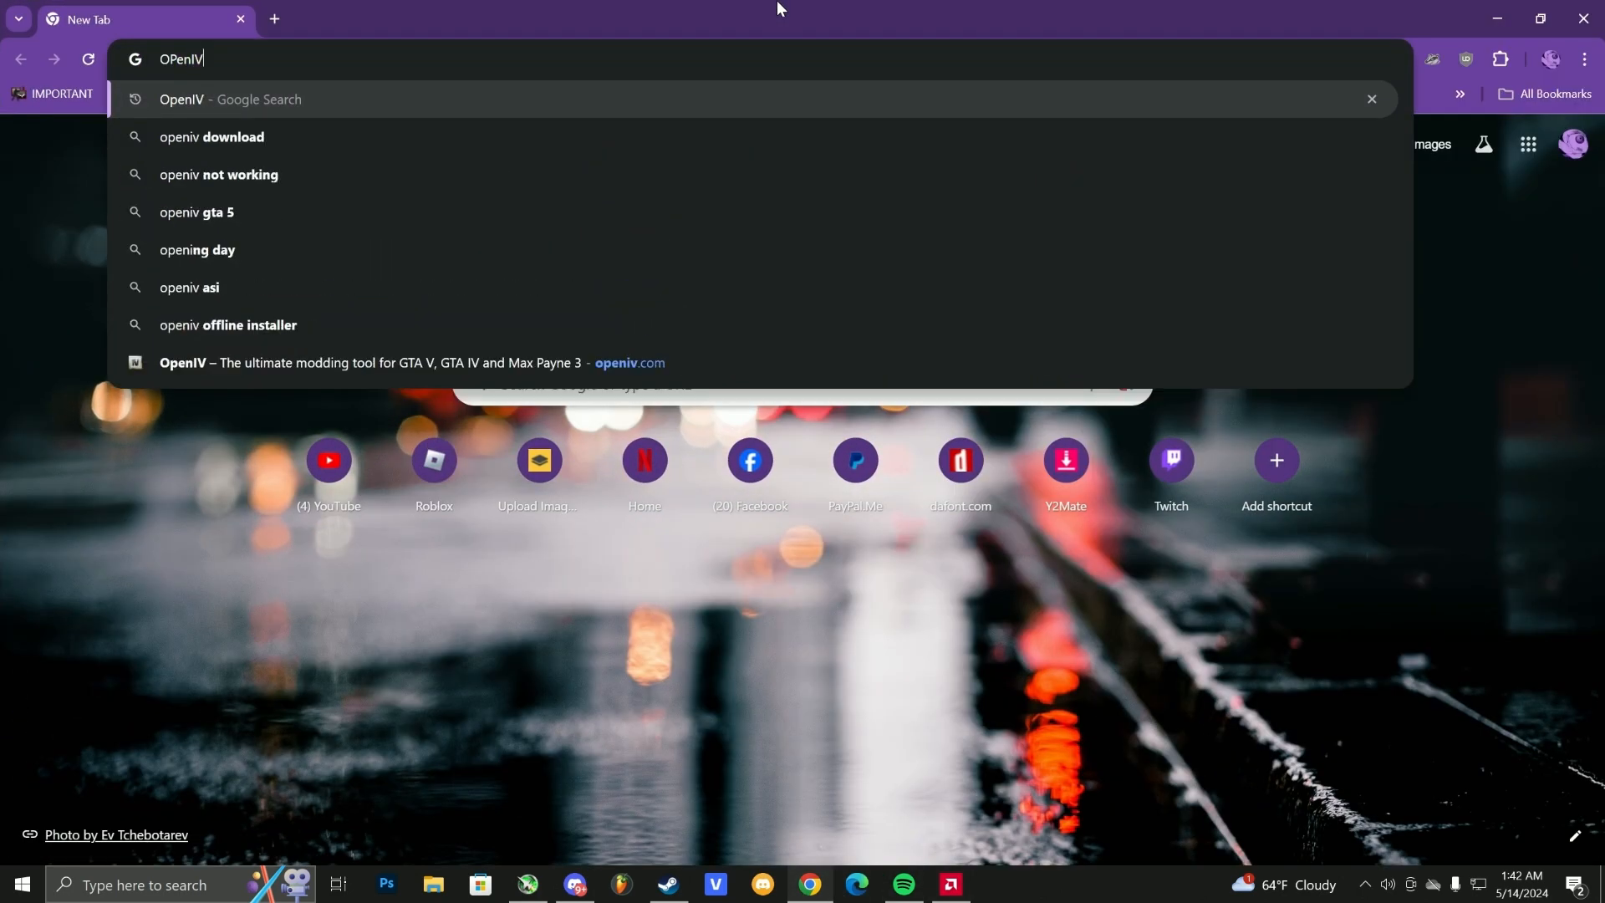
key(Return)
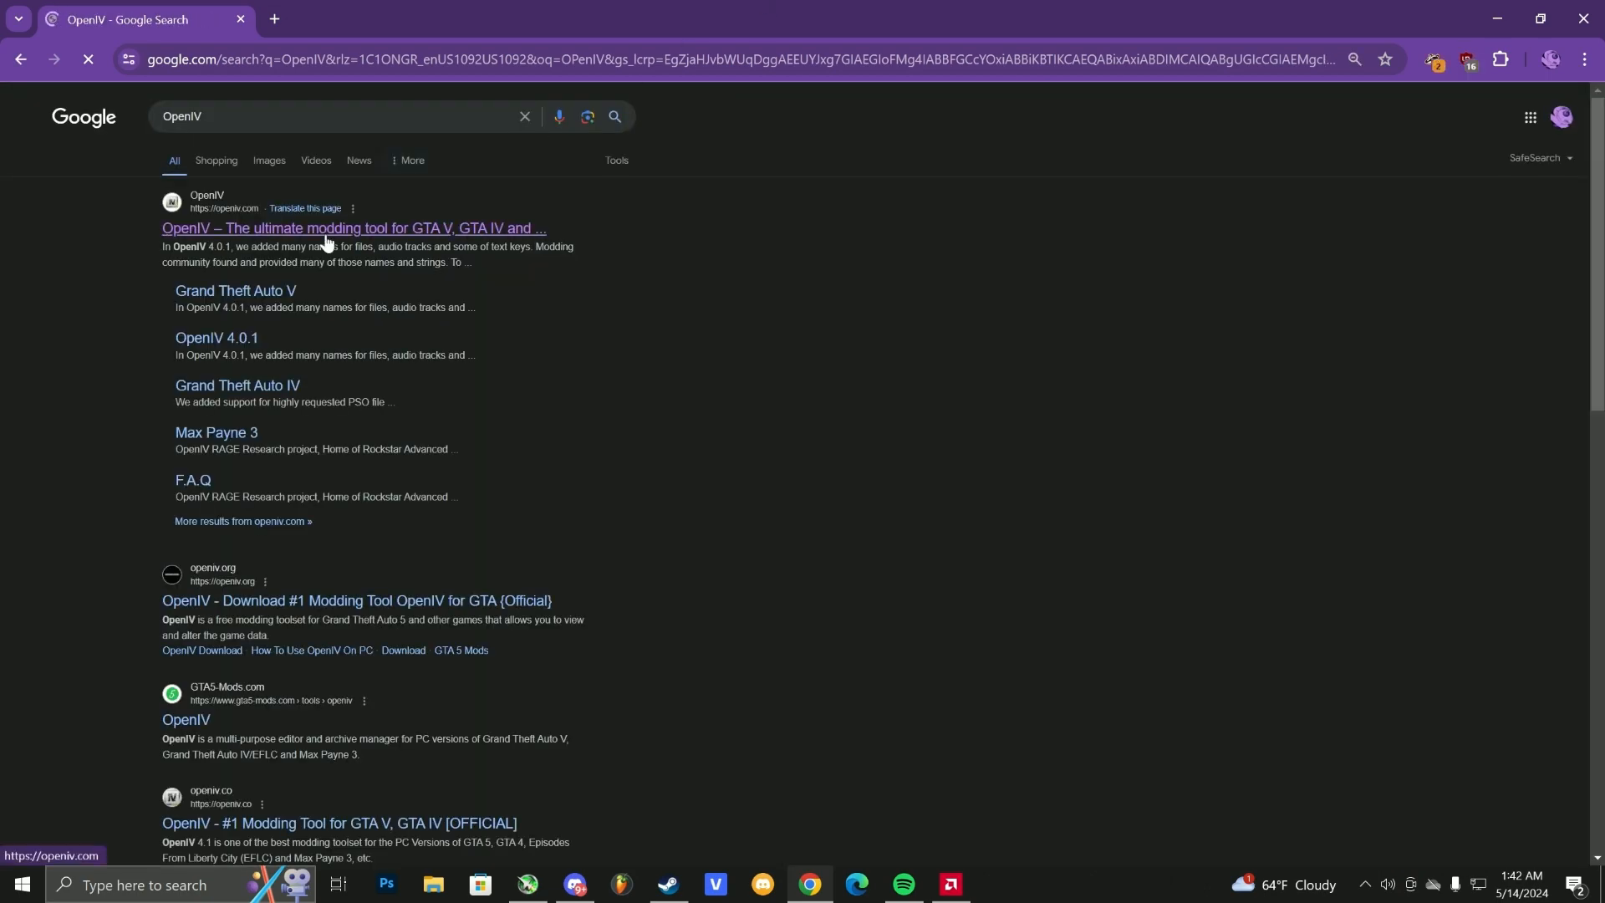
click(326, 237)
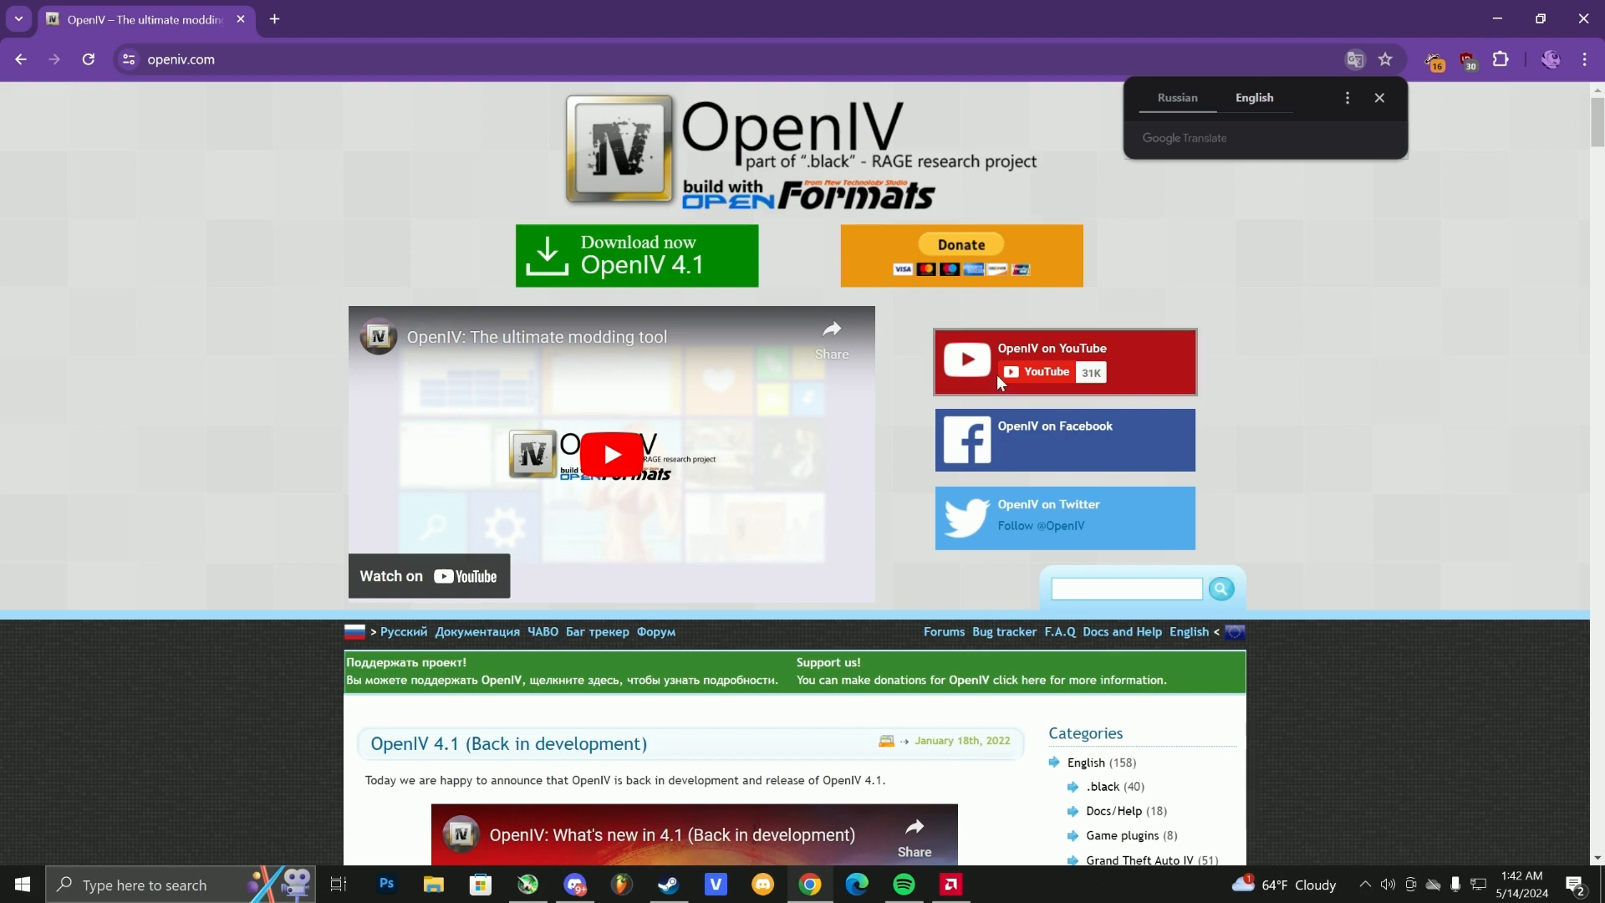
click(1497, 18)
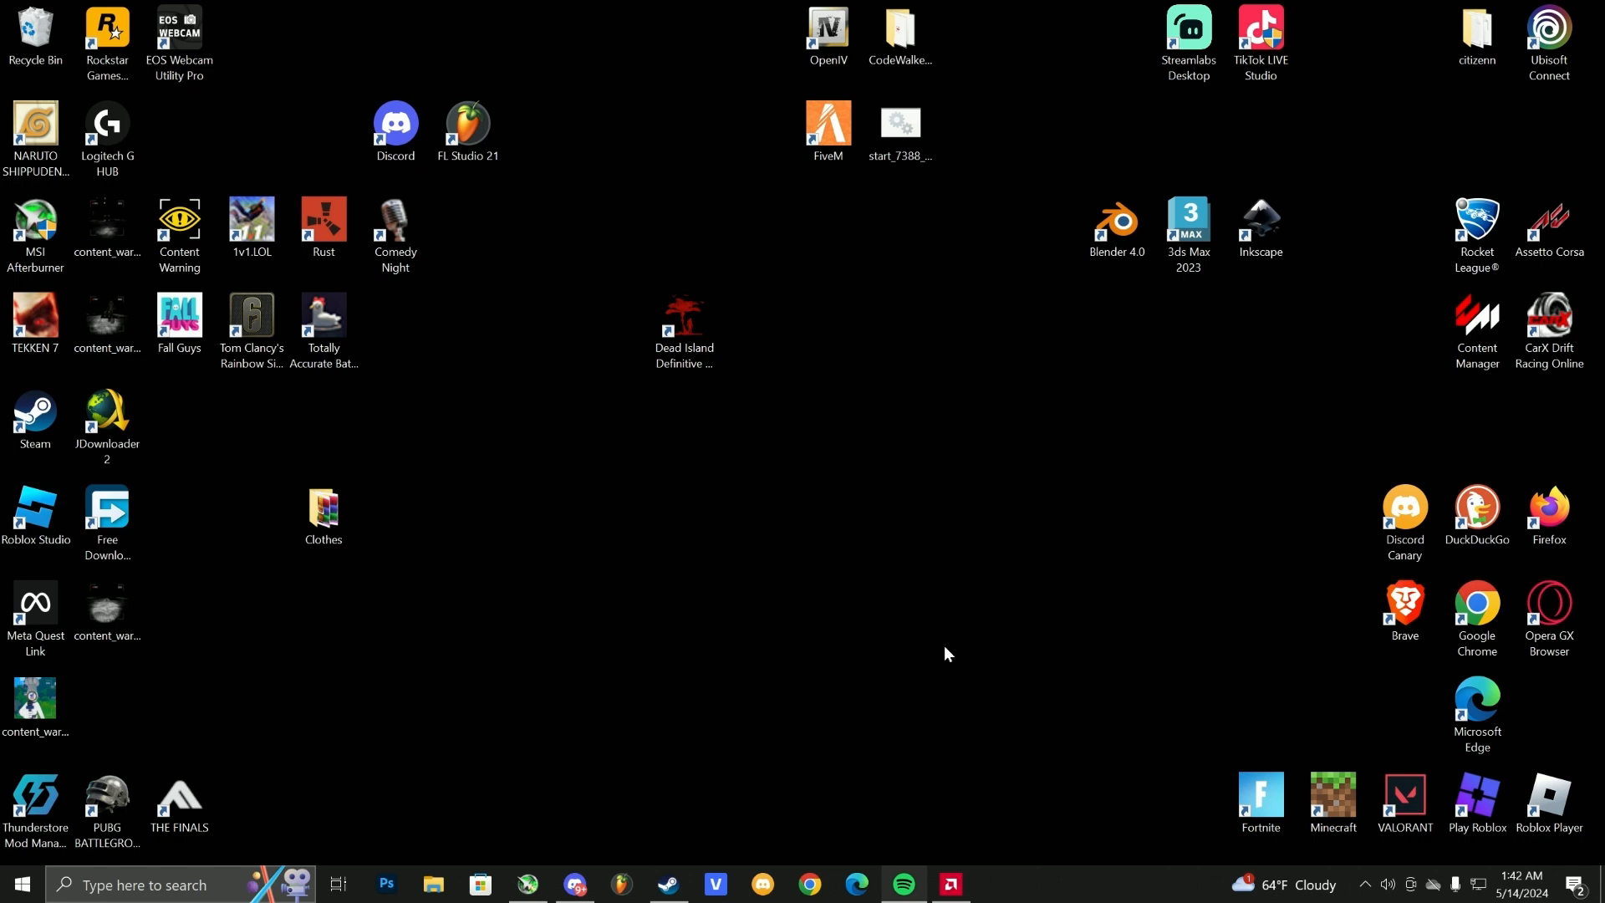
Step: Search Google for Photopea in a new browser window, and close that window after viewing the results
click(810, 885)
text(Photopea)
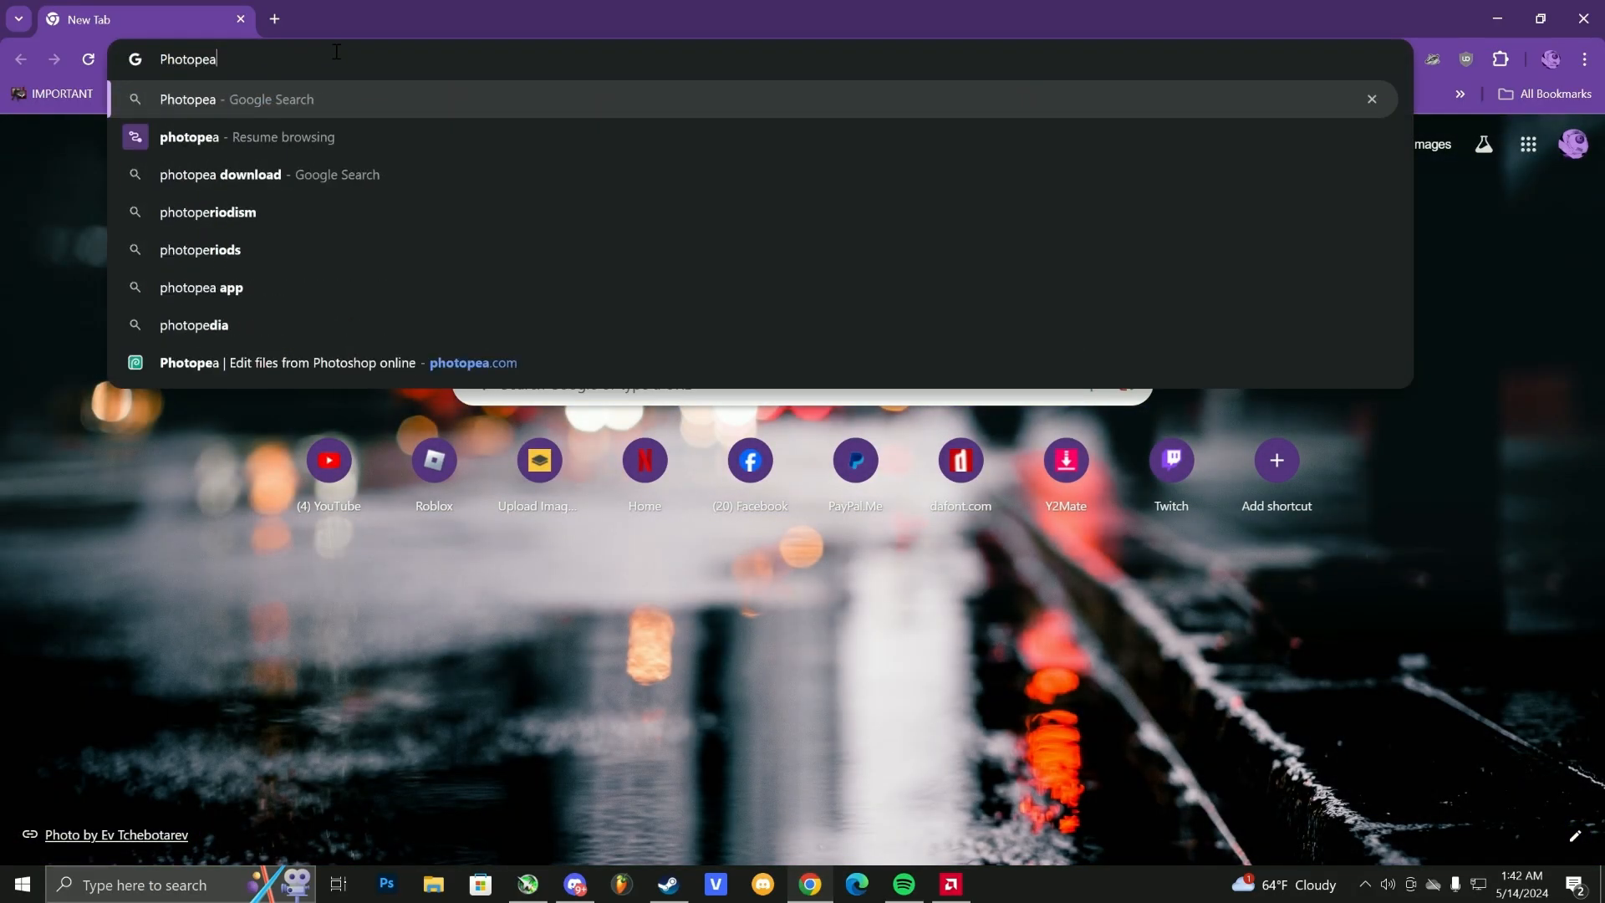
key(Return)
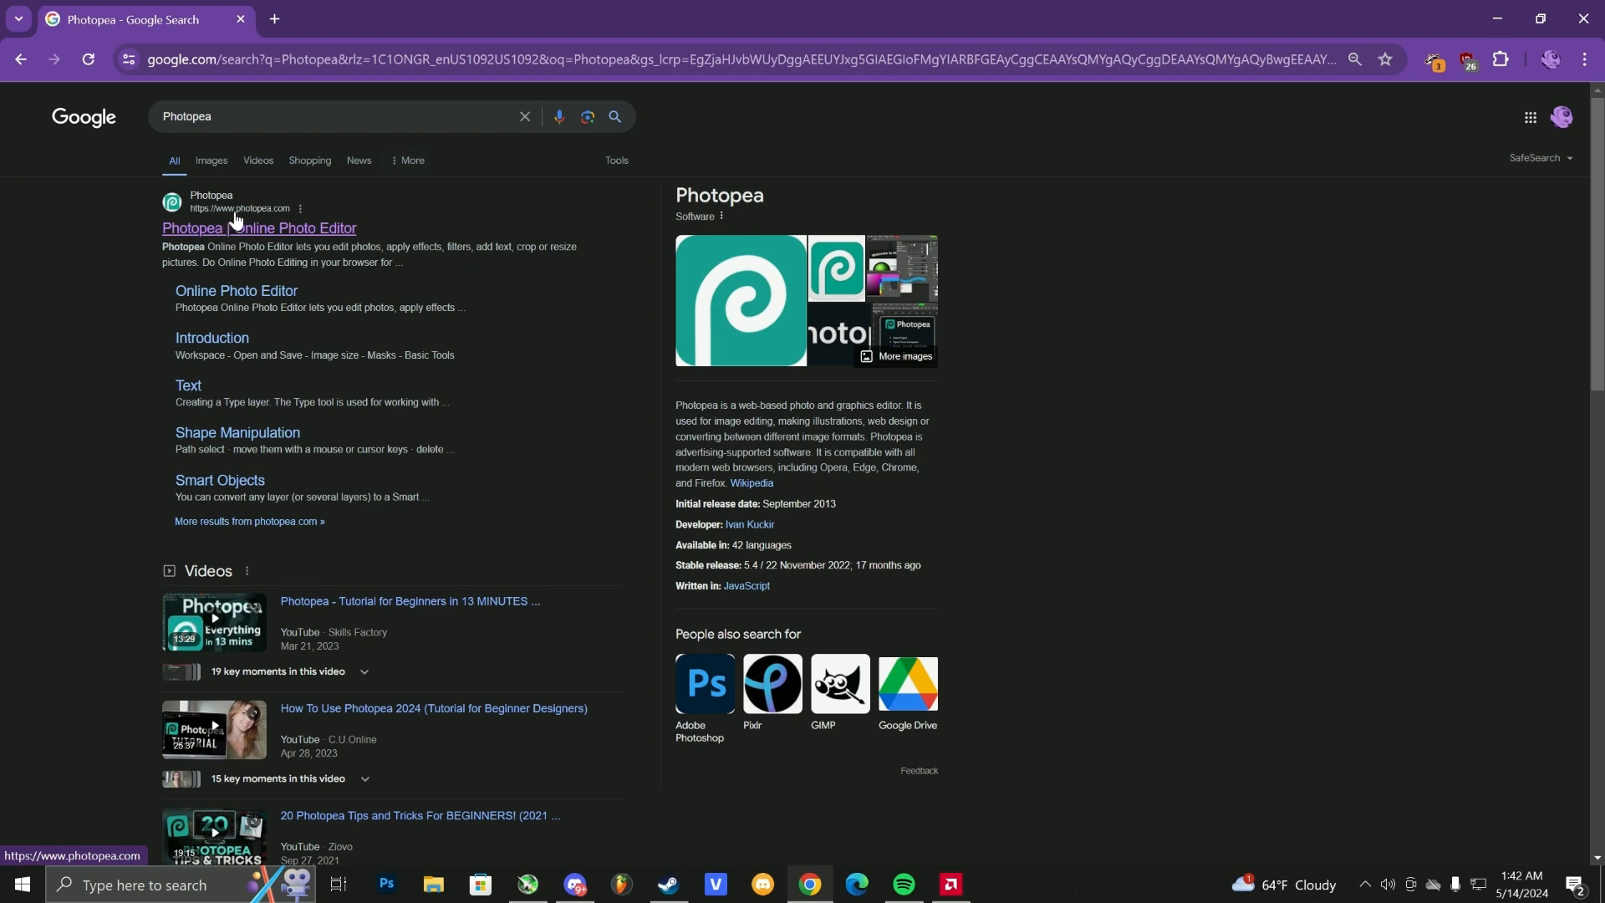
click(1584, 19)
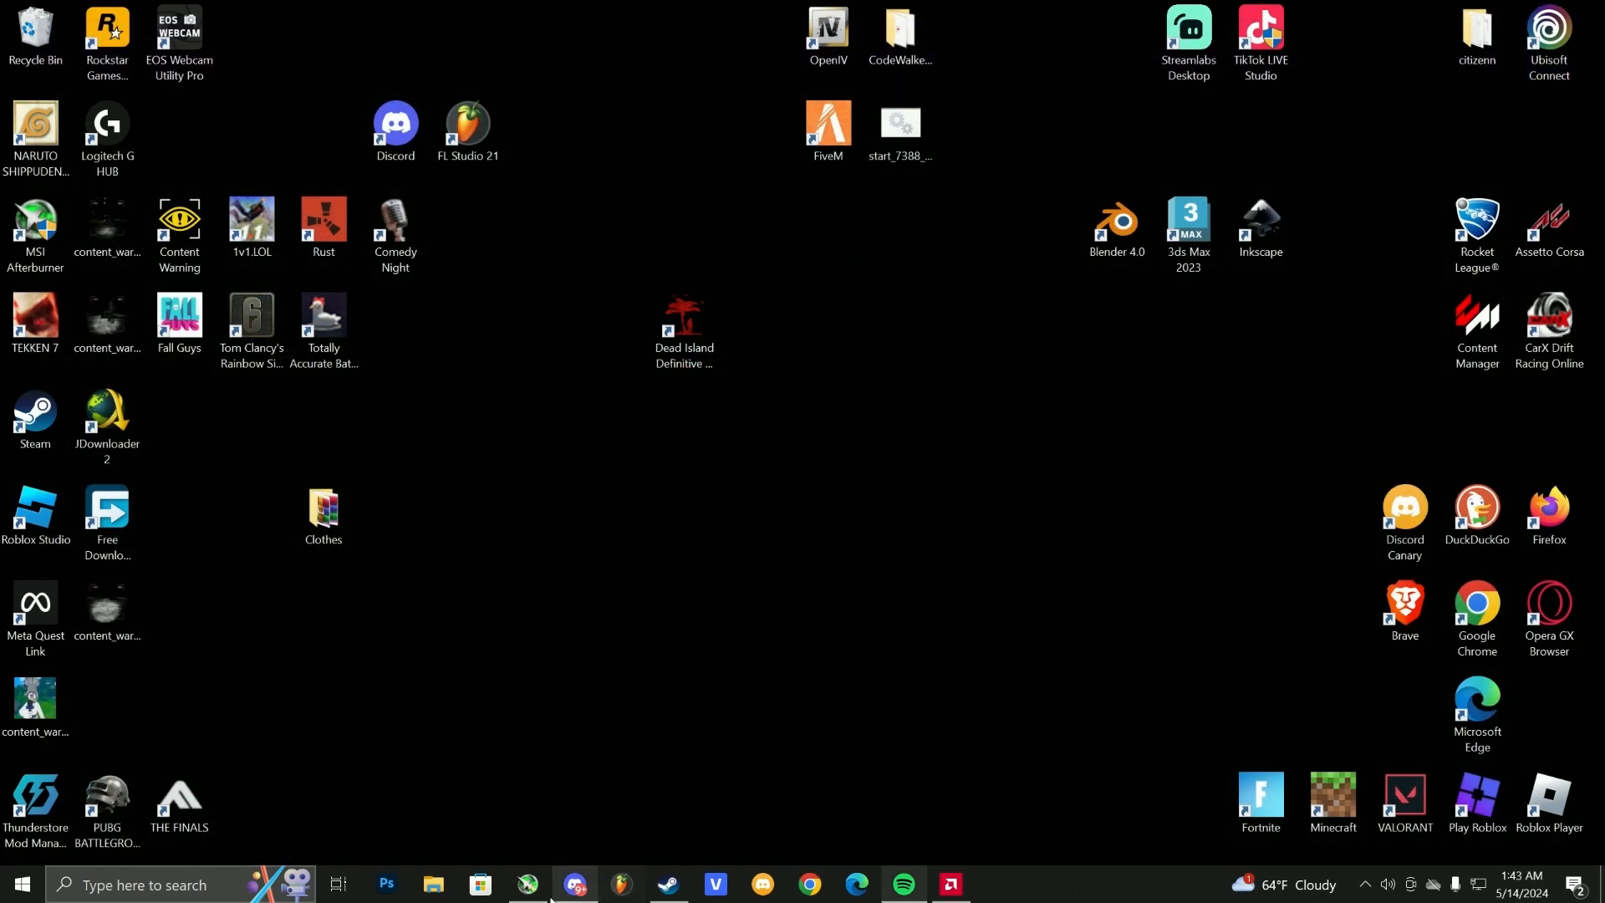
Step: Switch to Discord's How-To channel, maximize the window and enter Discord.gg/swayzfitz as an unsent message
click(577, 886)
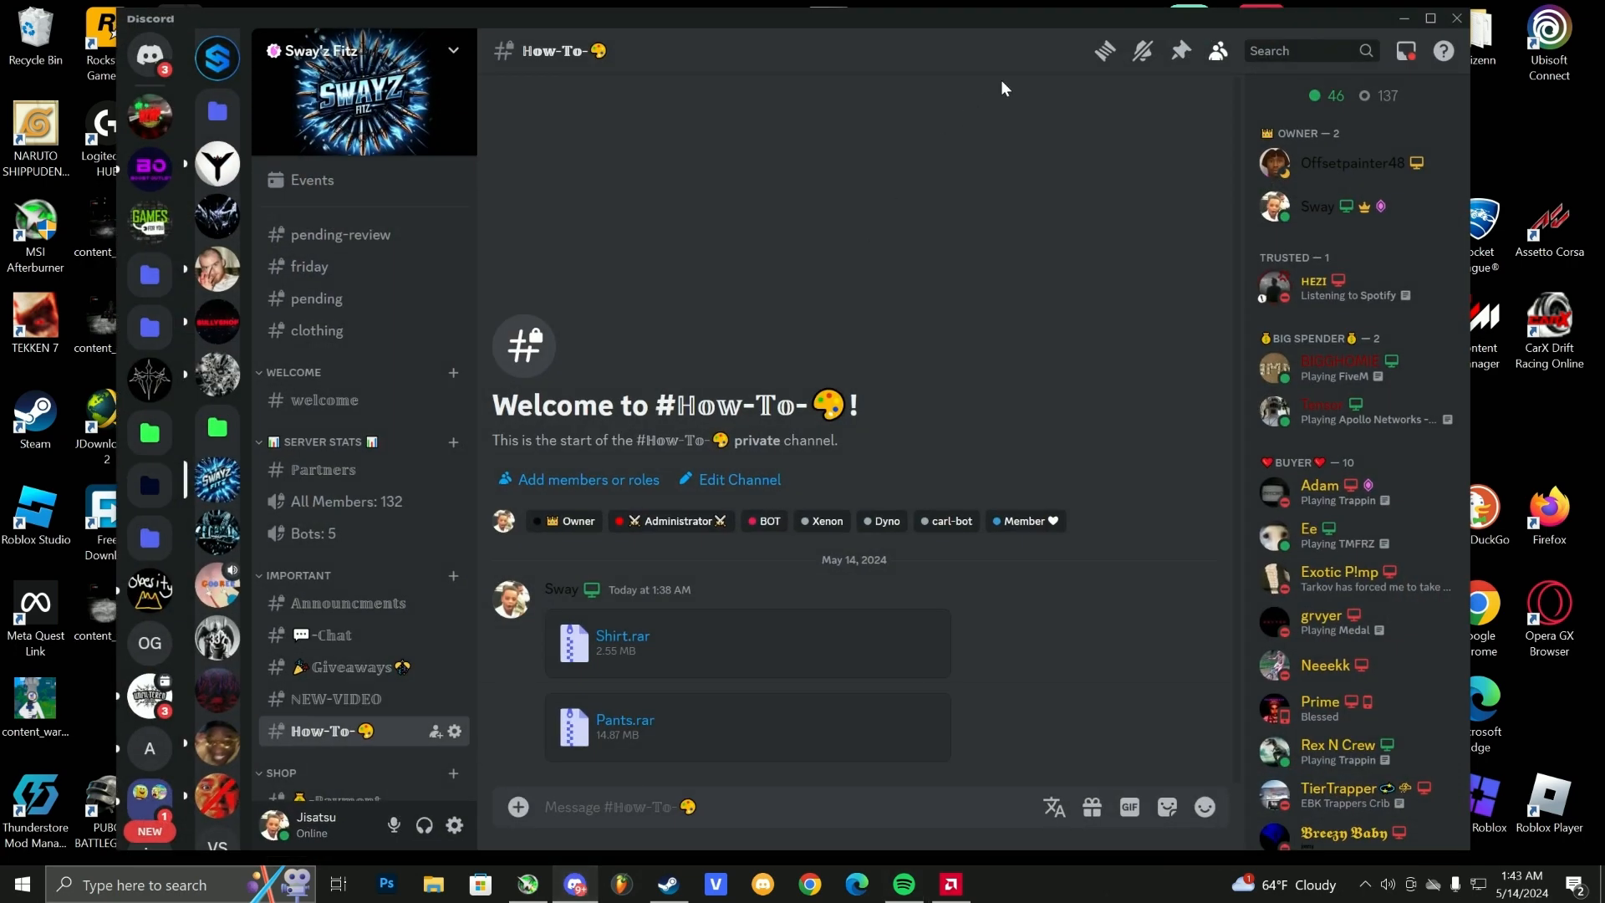
drag(1042, 17, 1047, 1)
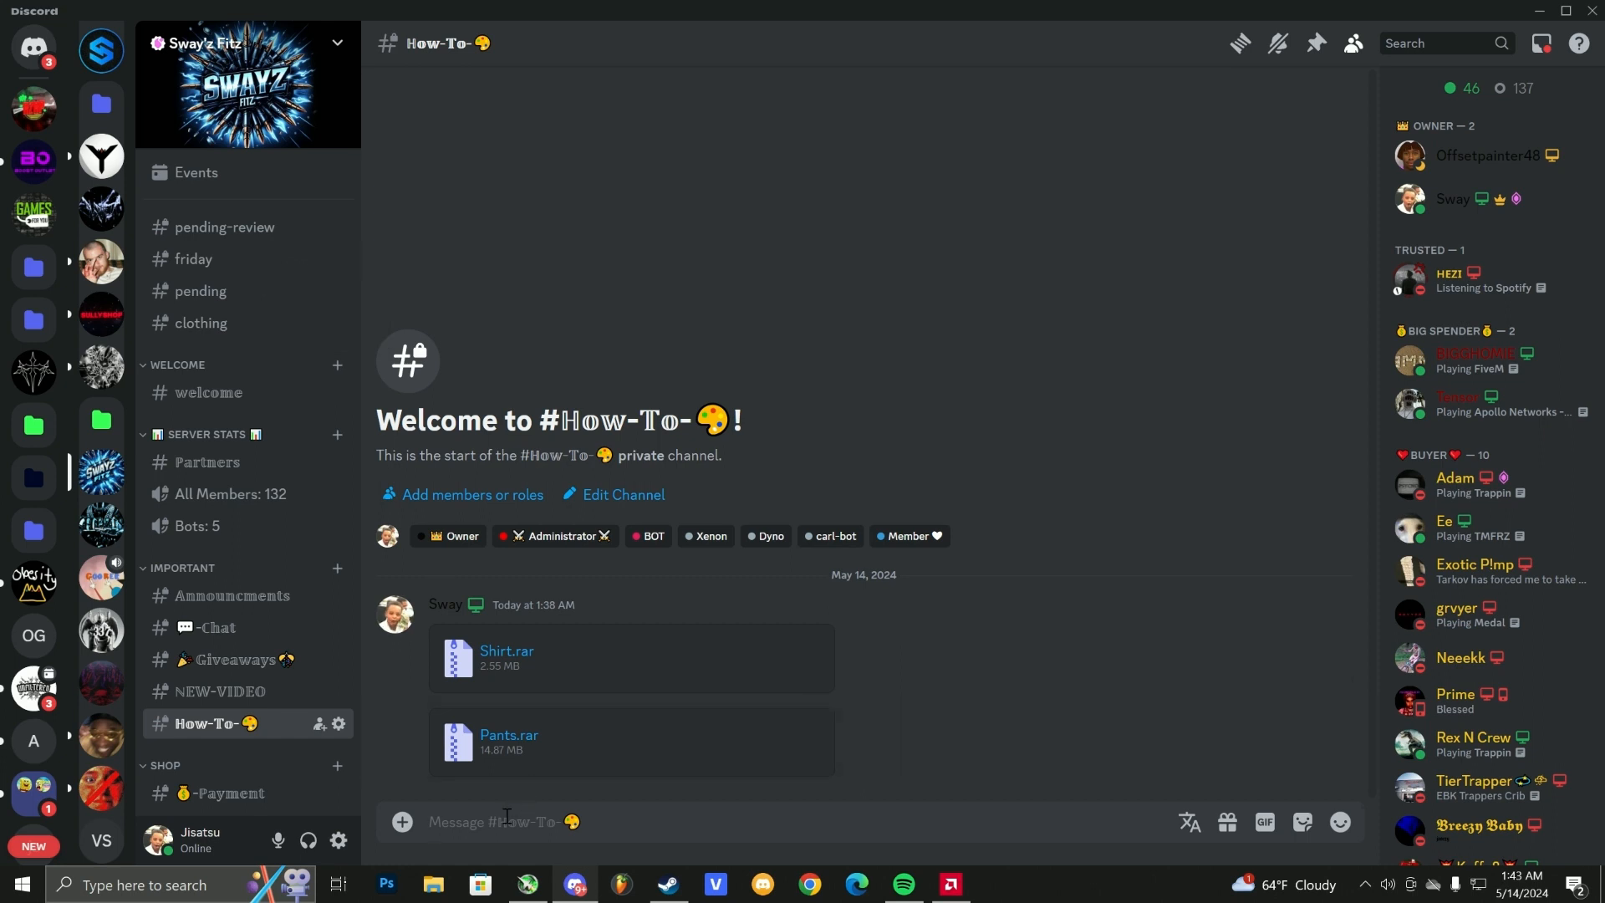
text(Discord.gg/swayzfitz)
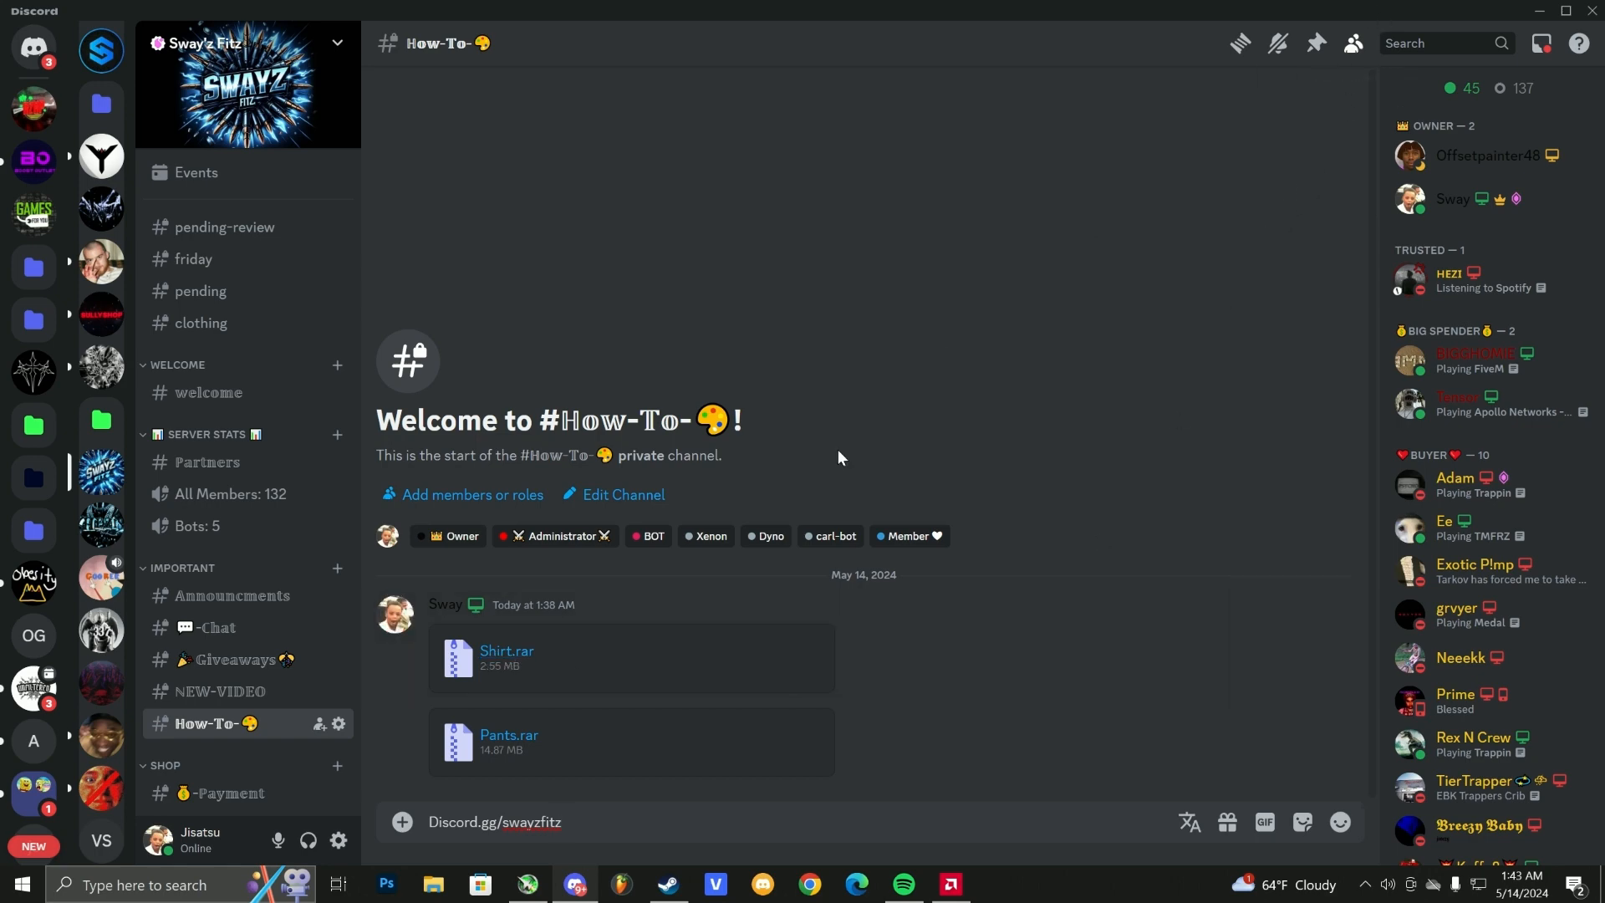
Step: Download Shirt.rar from the How-To channel into the Downloads folder and show the saved file in its folder
click(816, 642)
click(826, 504)
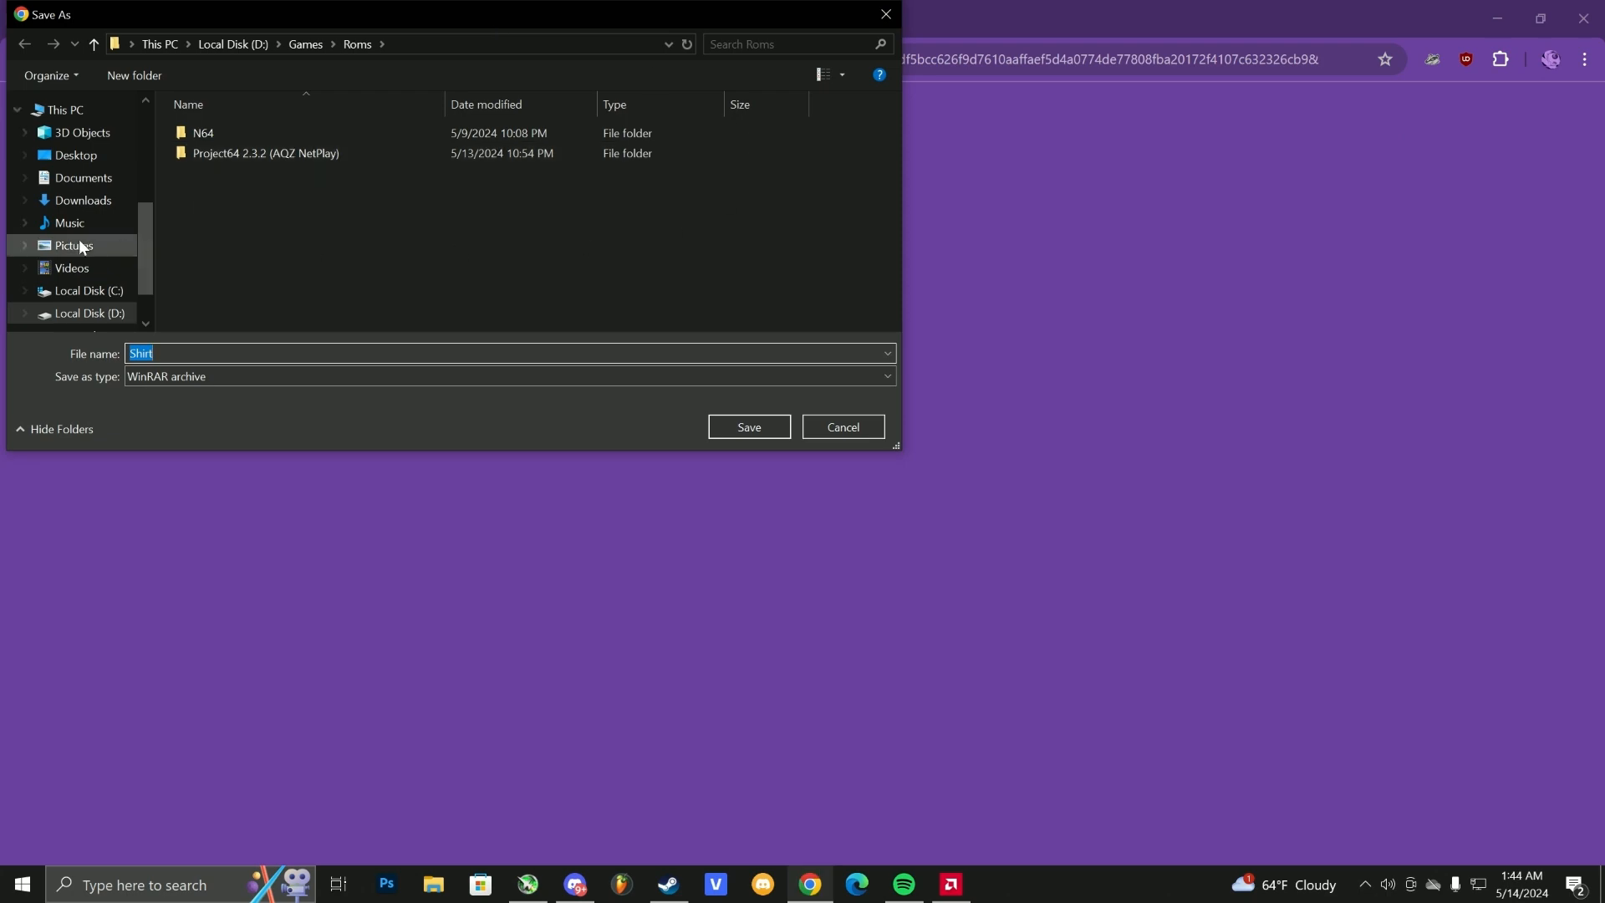
click(79, 239)
click(762, 429)
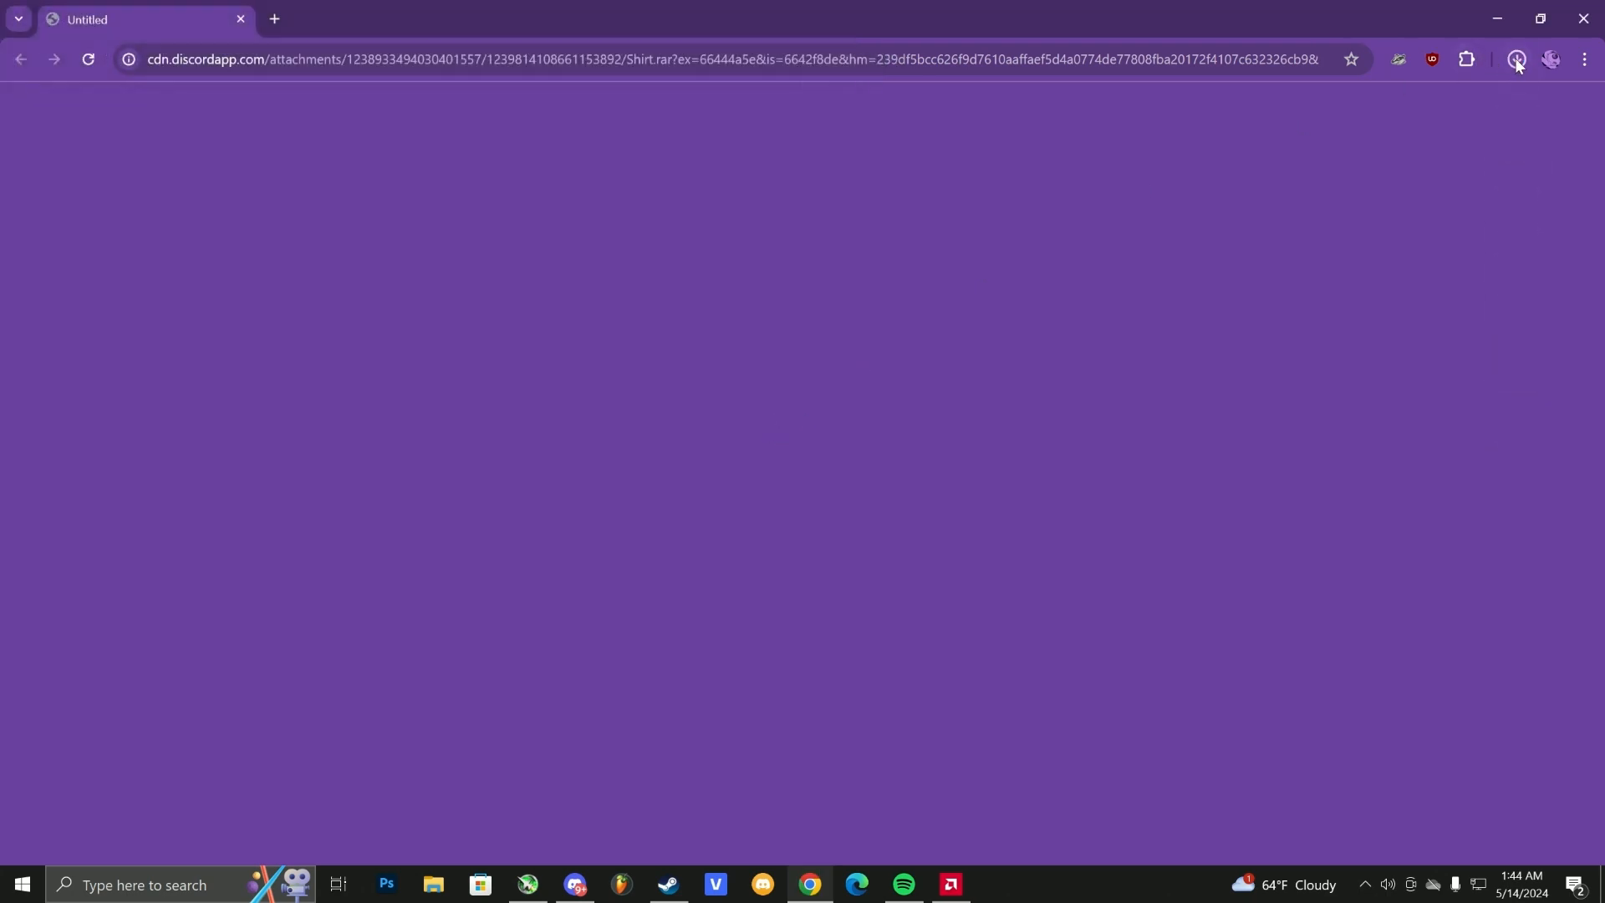
click(1515, 58)
click(1467, 101)
Step: Clear the Discord and browser windows off the screen, keeping the Downloads folder window over the desktop
double_click(1356, 12)
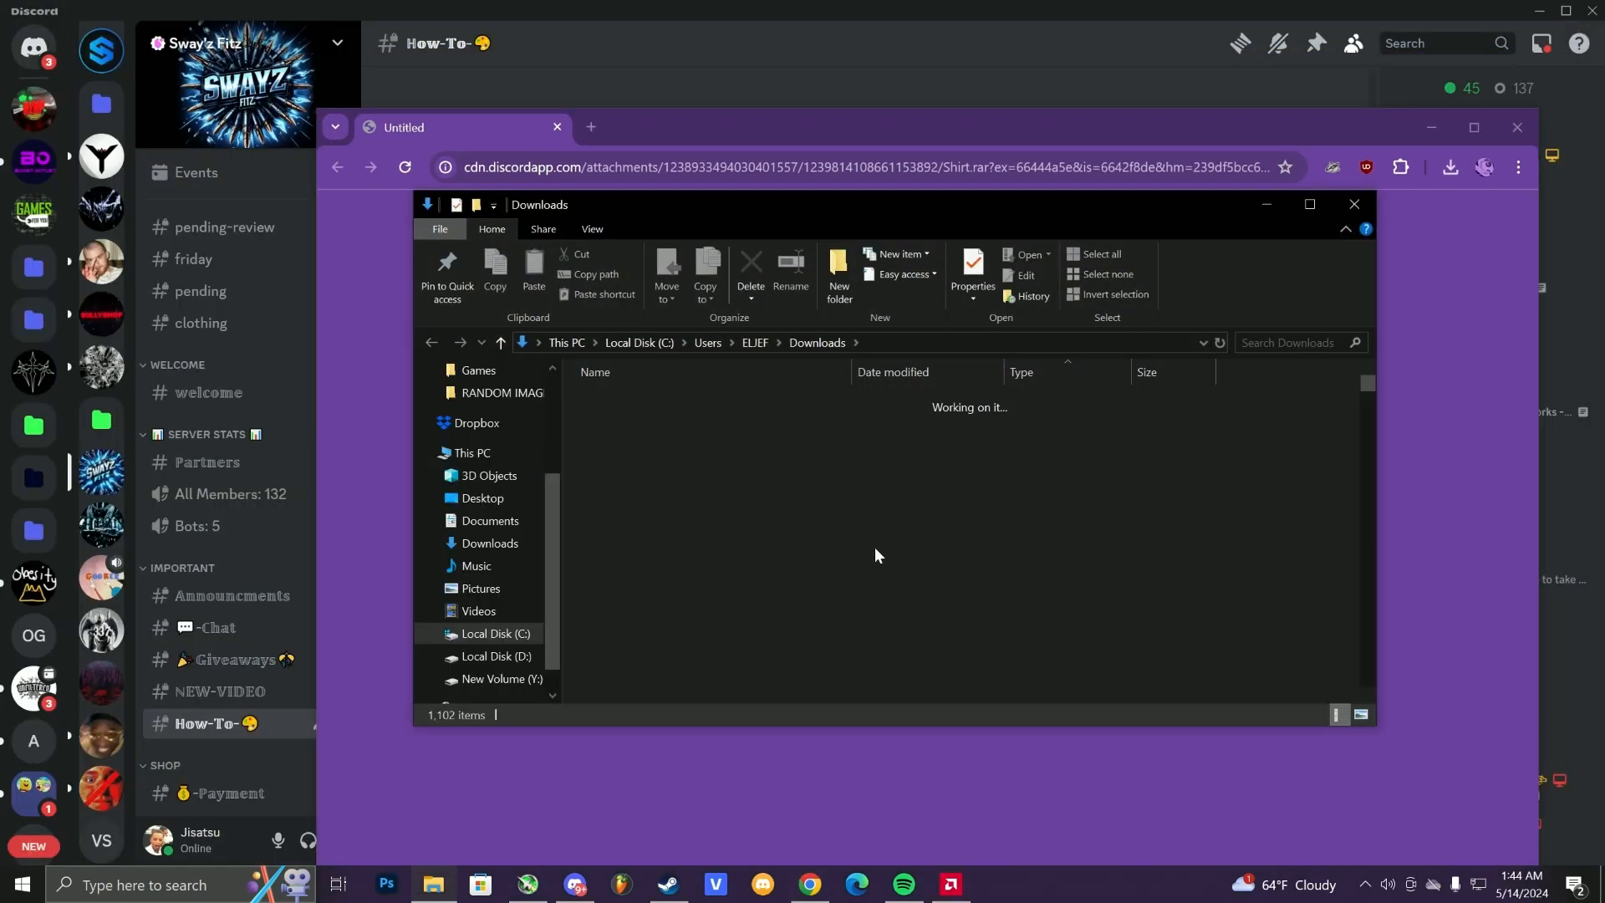
click(1539, 12)
drag(1292, 130, 1188, 153)
click(1388, 151)
drag(1023, 212, 1214, 169)
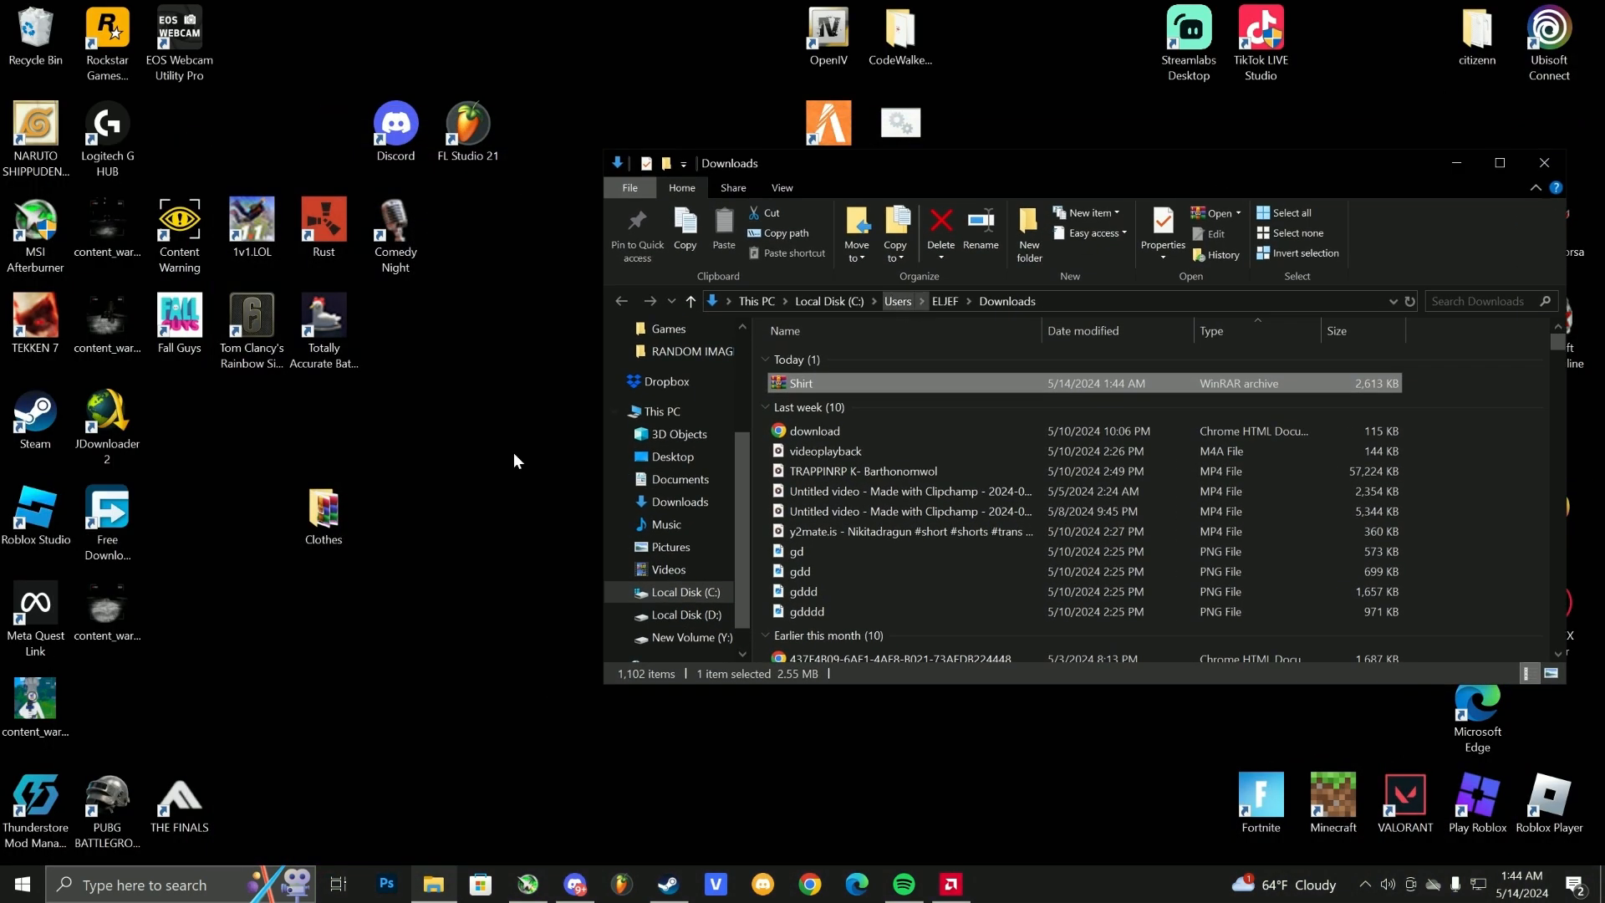
Step: Open the Clothes folder from the desktop and delete its Pants and Shirt subfolders, keeping both archives
drag(337, 510, 405, 511)
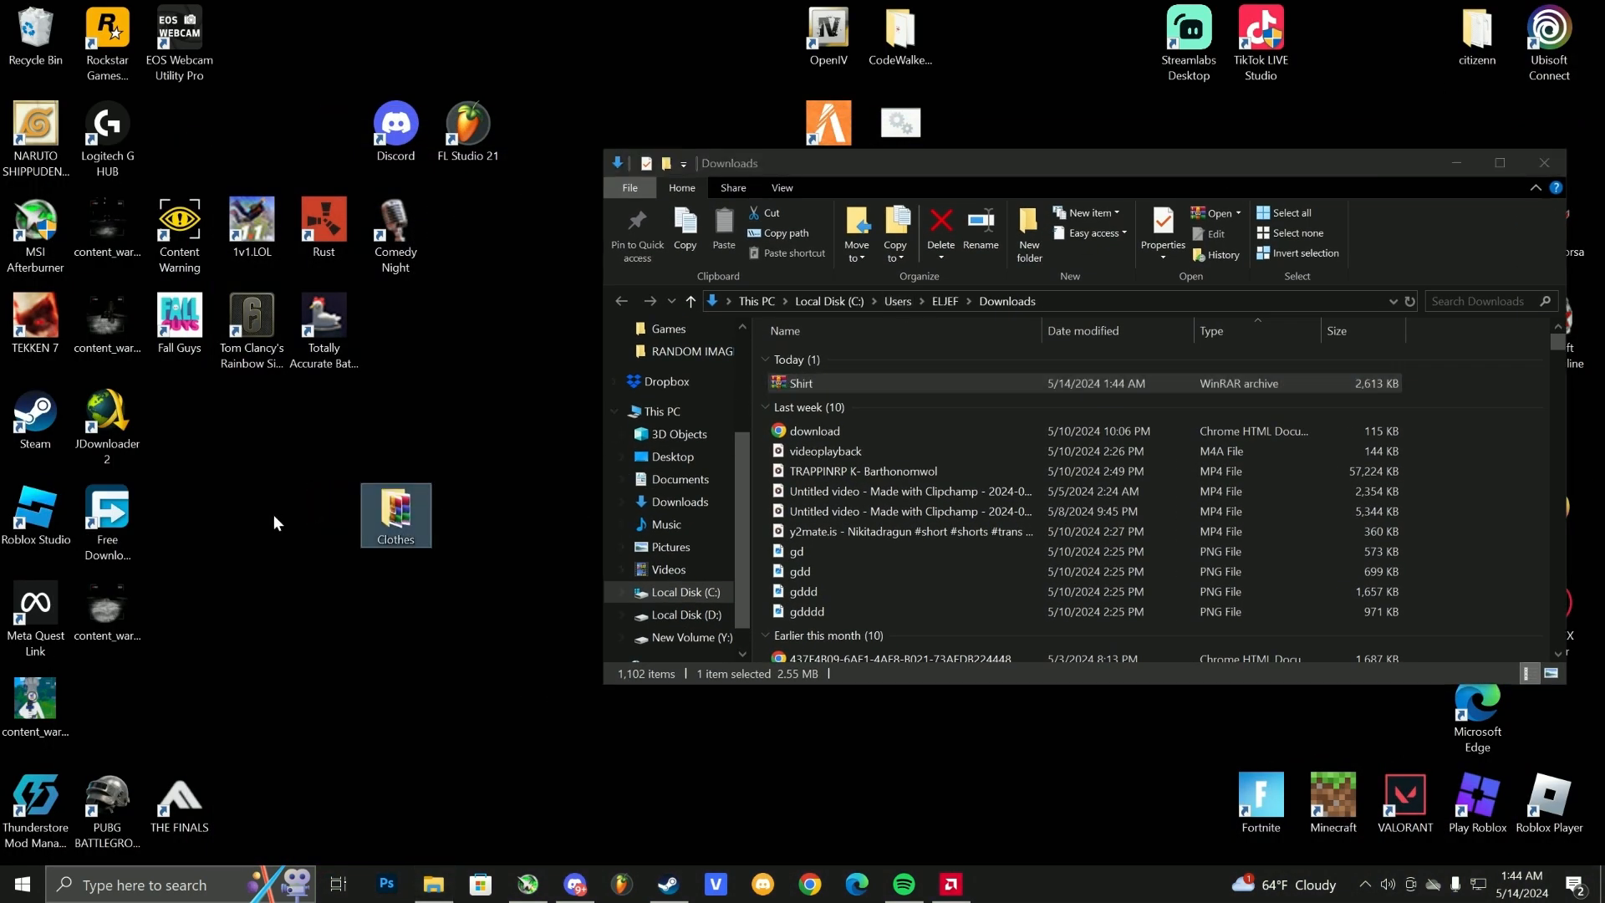
double_click(363, 520)
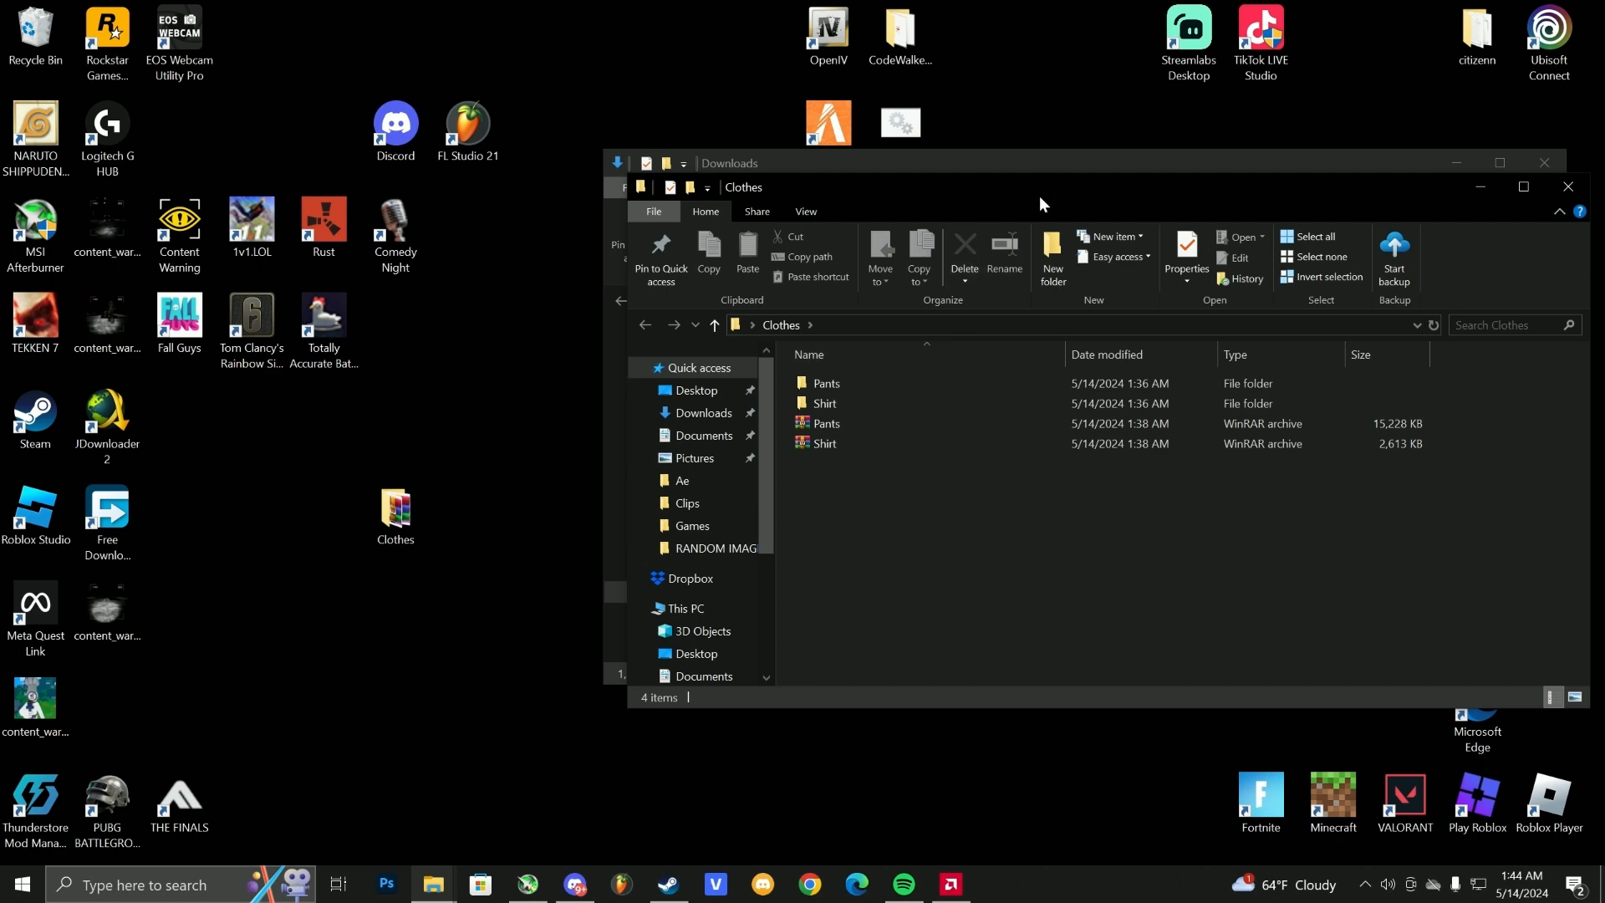
drag(1040, 198, 656, 242)
drag(404, 449, 450, 436)
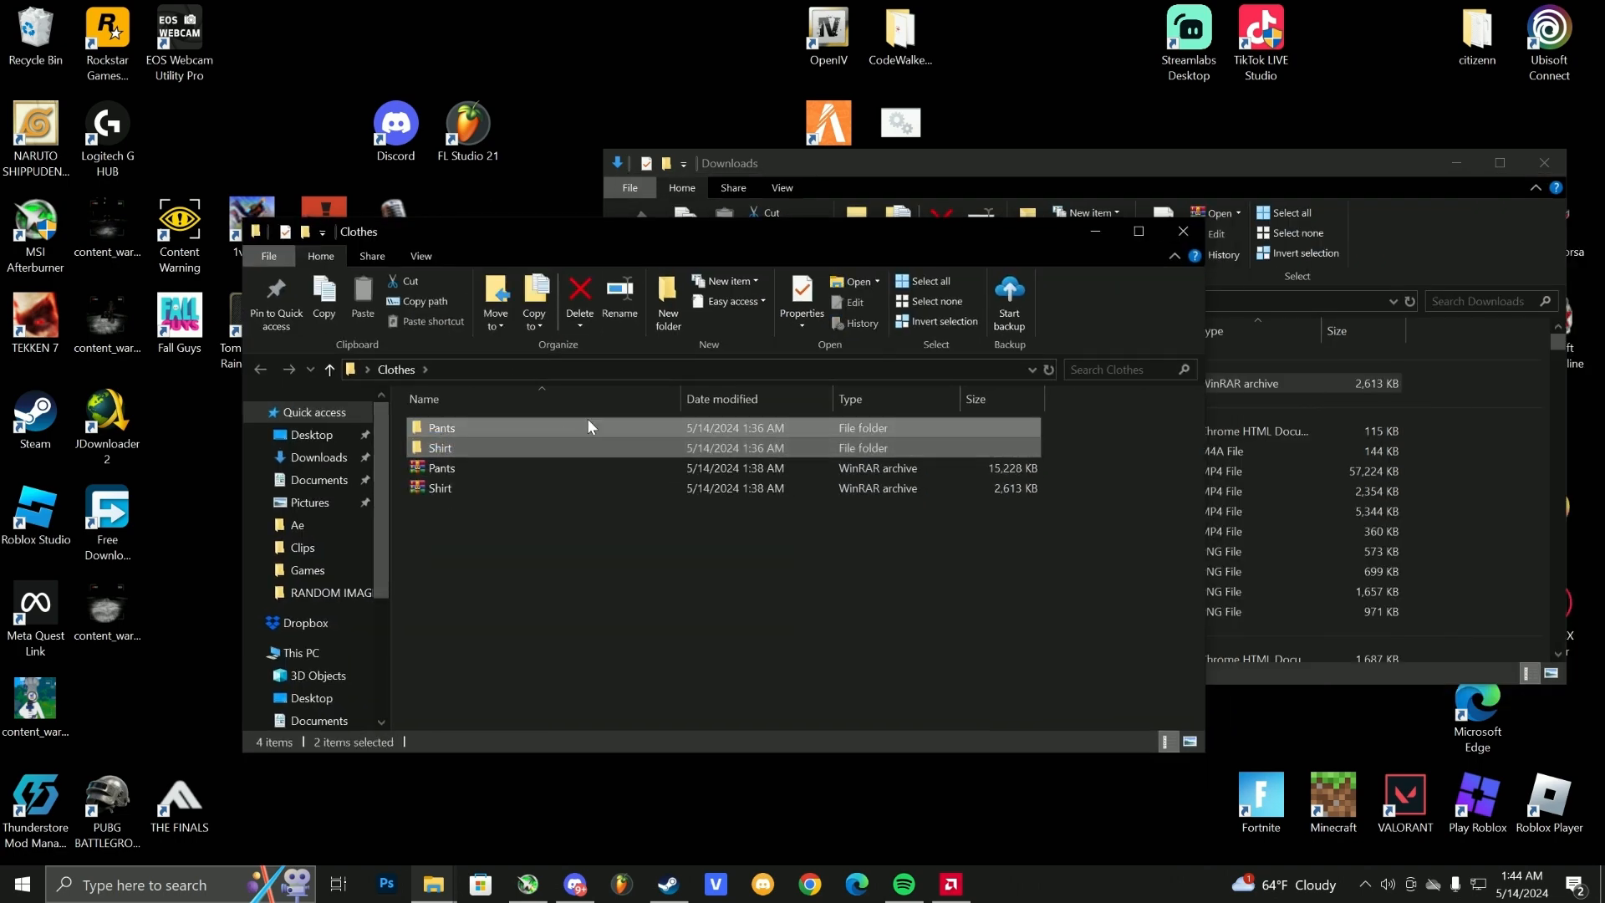
key(Delete)
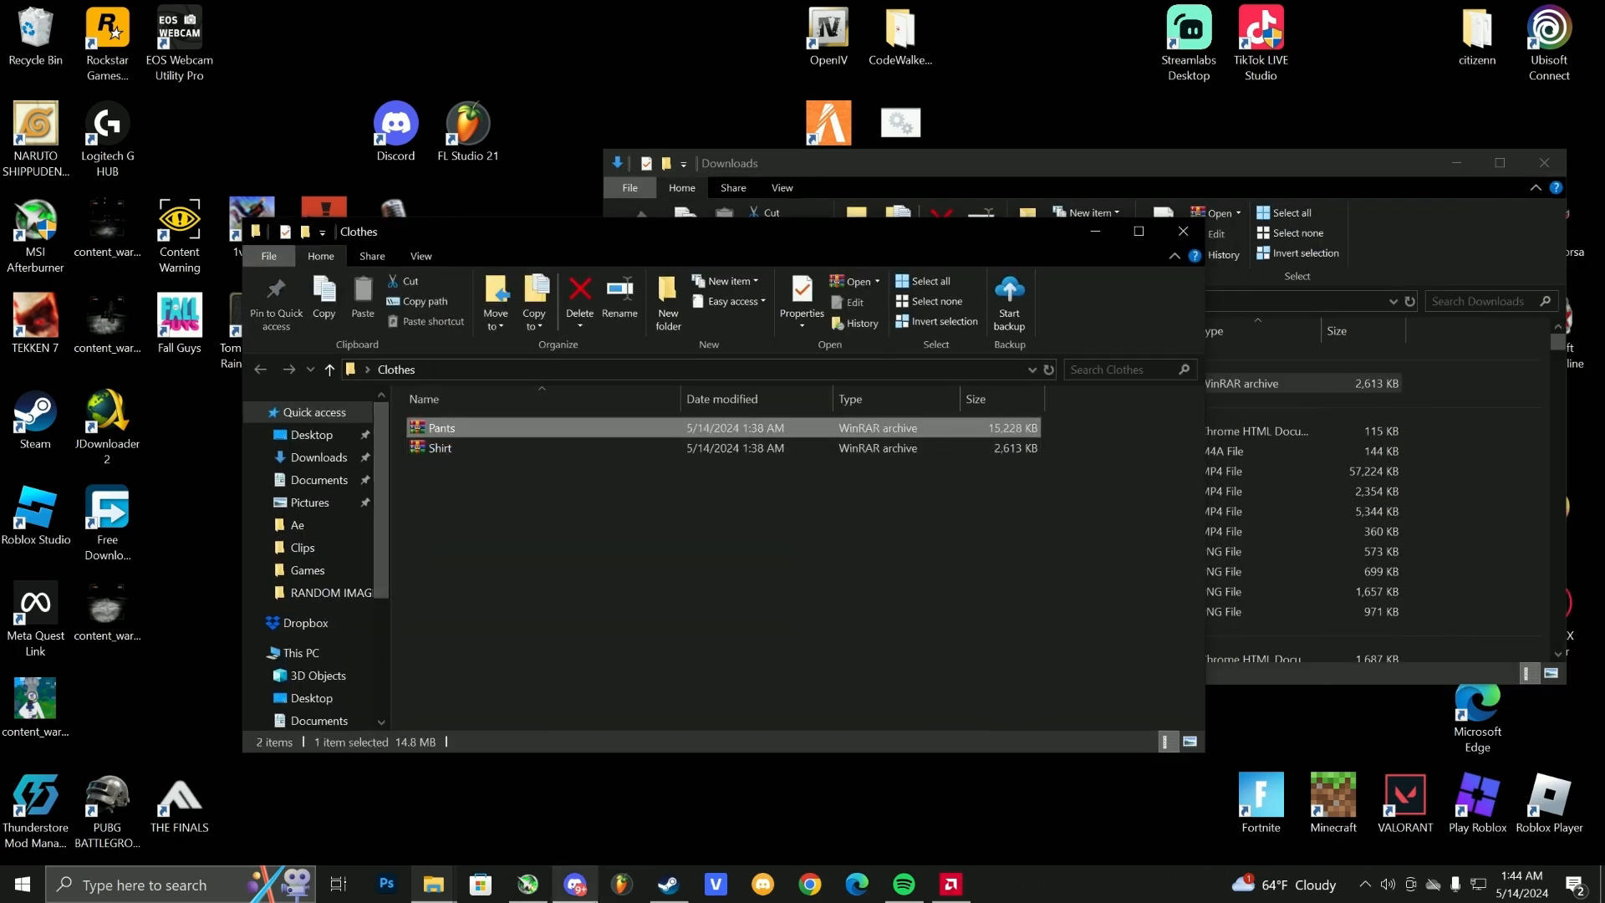
Step: Check the archives posted in Discord, and extract the Shirt archive directly into the Clothes folder
click(575, 884)
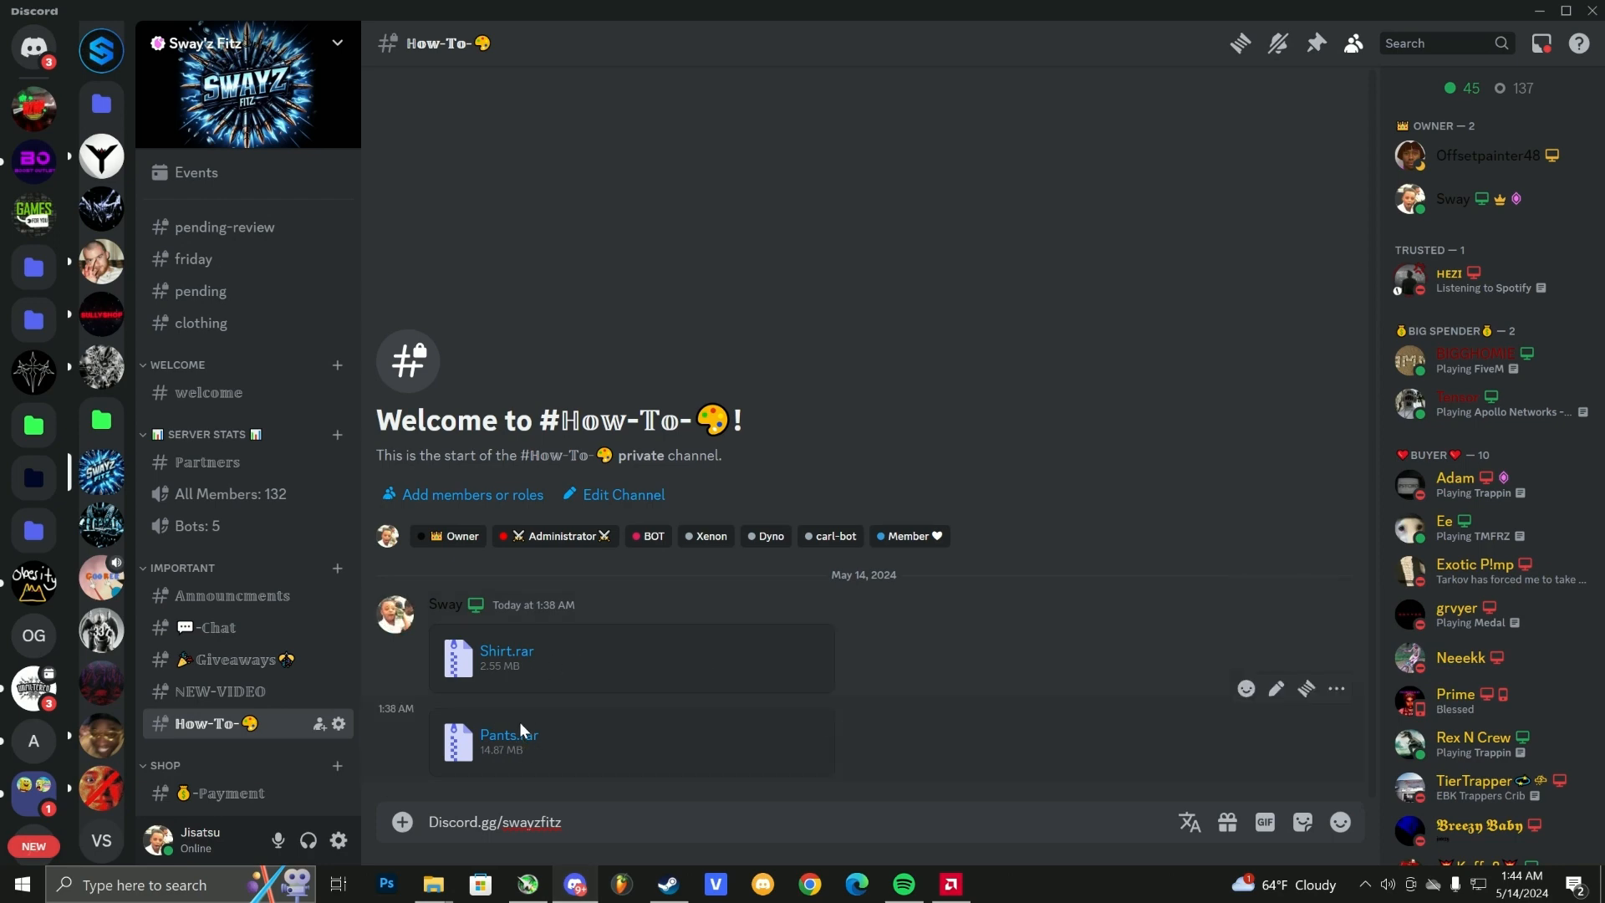
click(1539, 11)
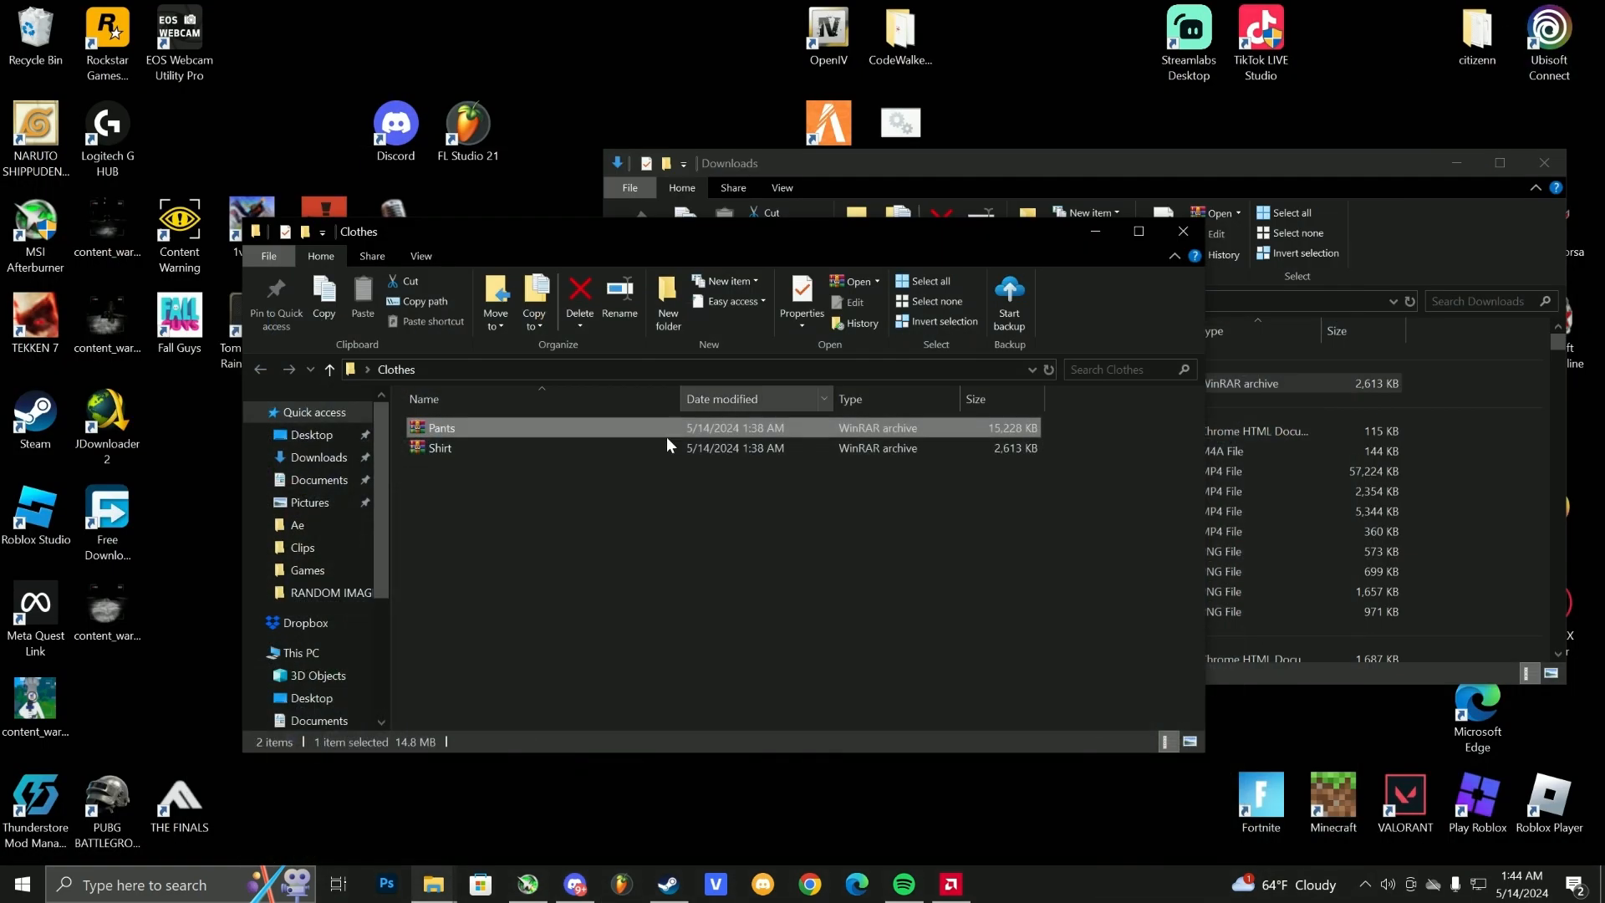
click(474, 449)
right_click(512, 449)
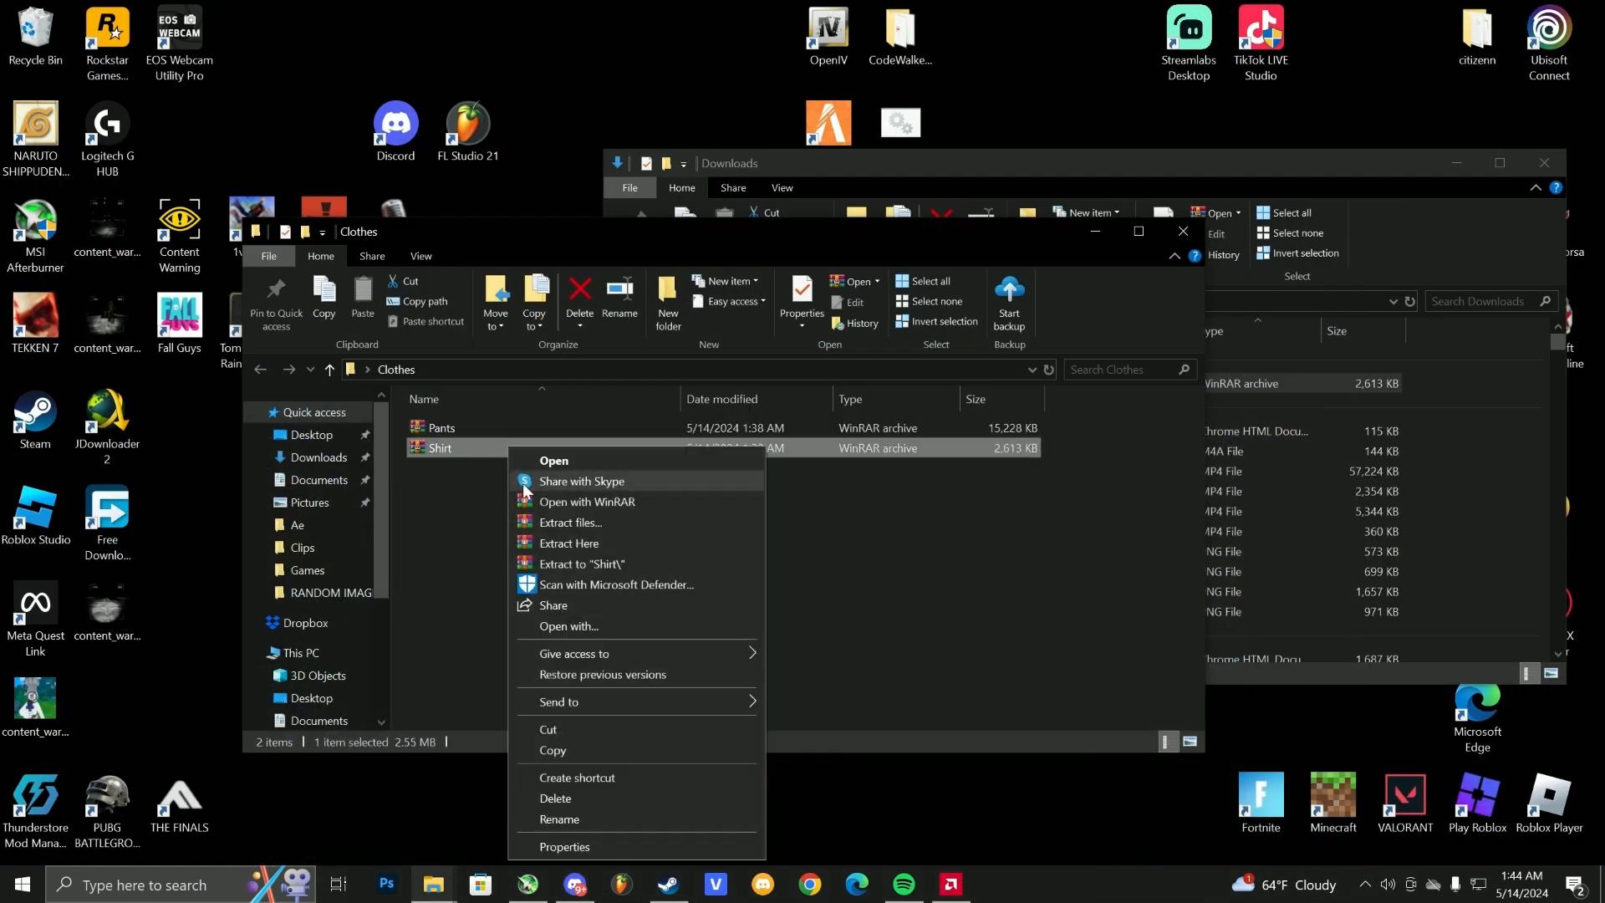
click(560, 539)
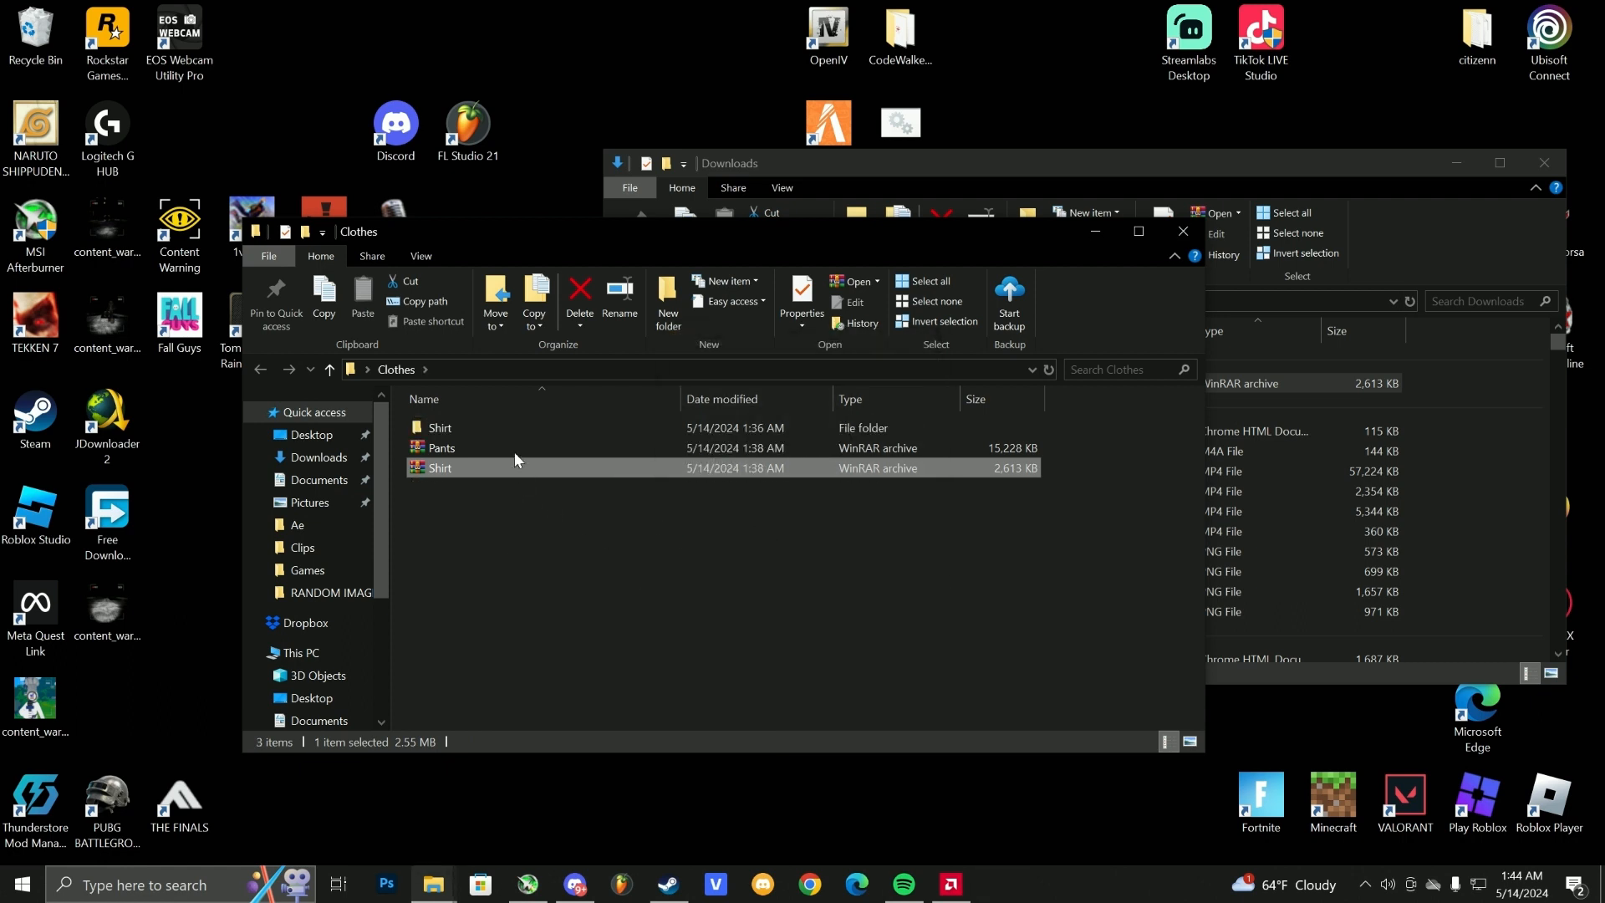
Step: Examine the model and texture files, jbib_011_u.ydd and jbib_diff_011_a_uni.ytd, inside the extracted Shirt folder
double_click(499, 428)
click(260, 370)
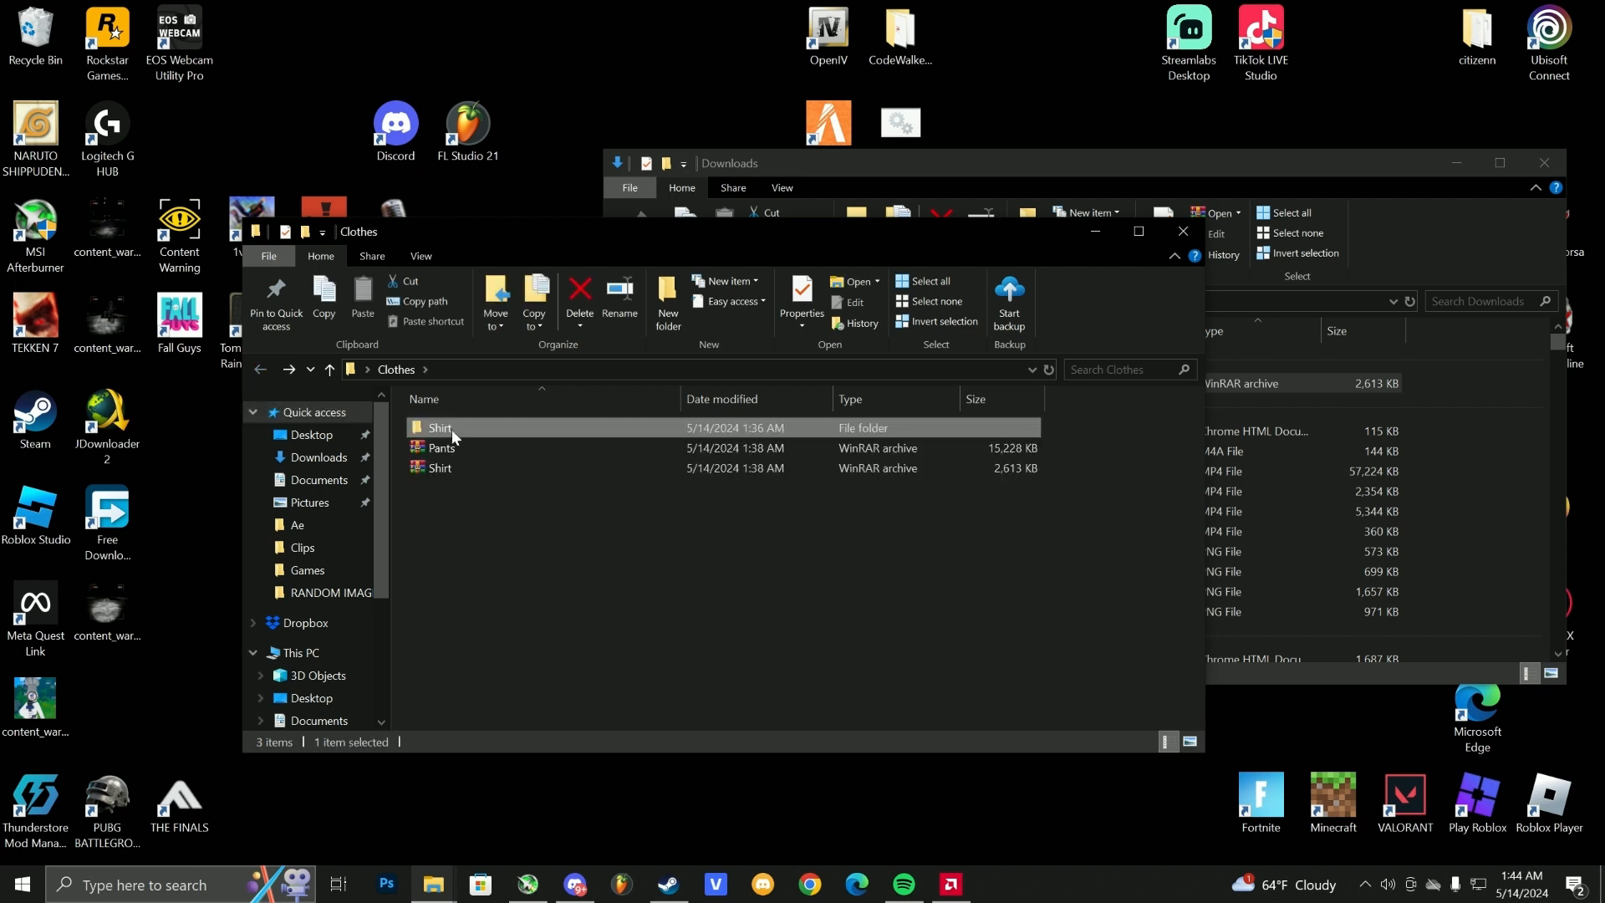
double_click(454, 429)
drag(448, 519, 510, 433)
click(517, 499)
drag(676, 518, 706, 416)
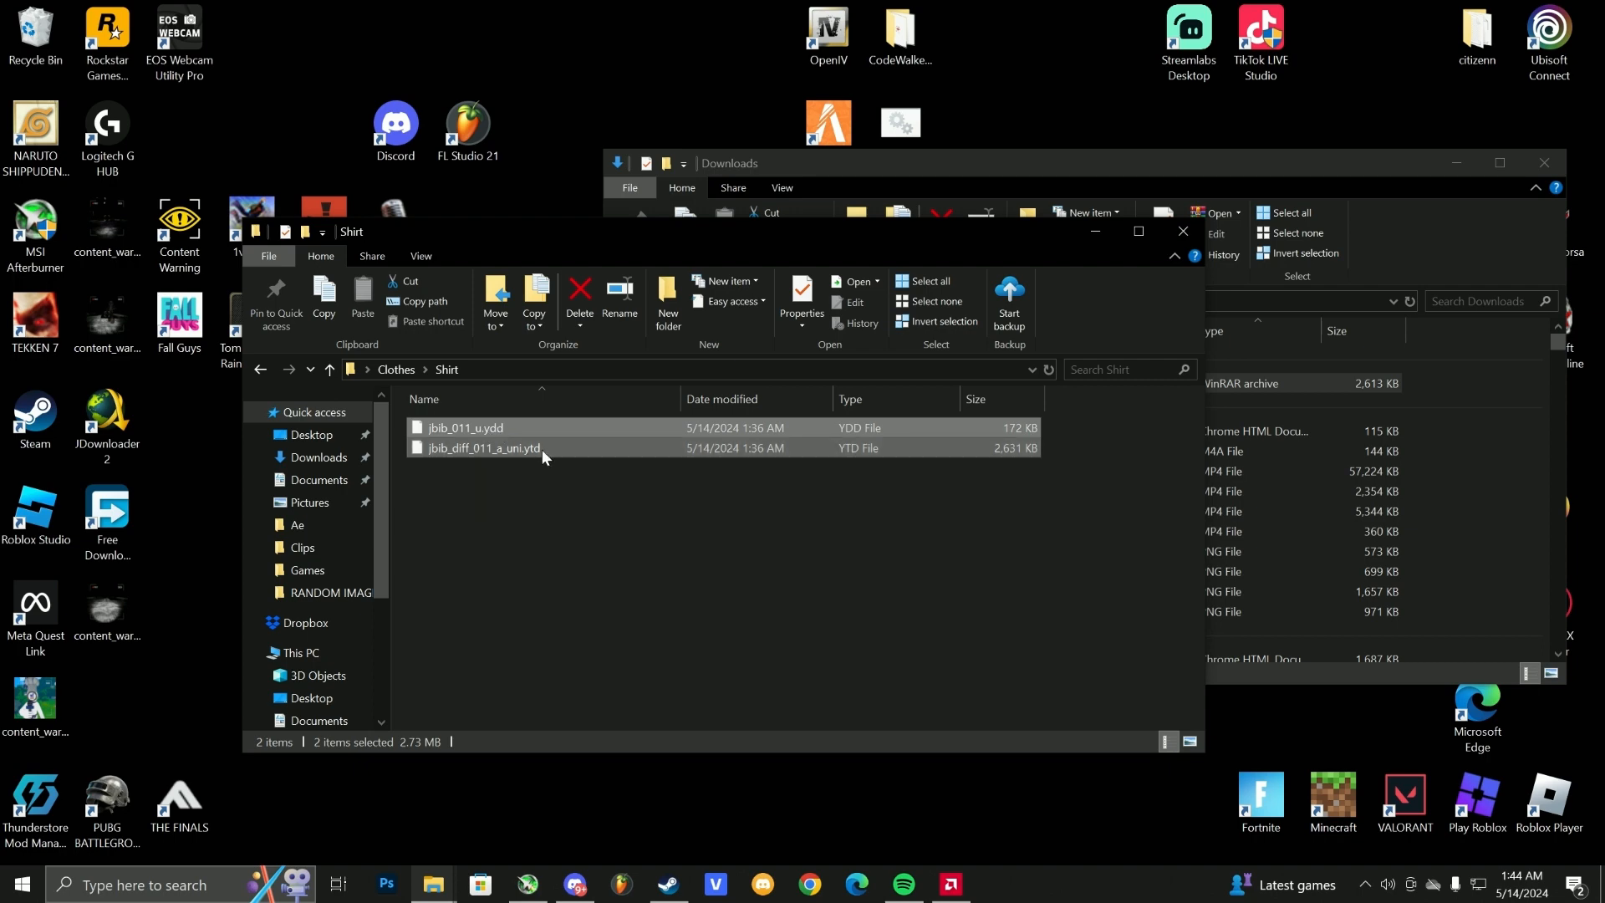
Step: Close the Downloads window and return from the Shirt folder to the Clothes folder
drag(999, 163, 861, 231)
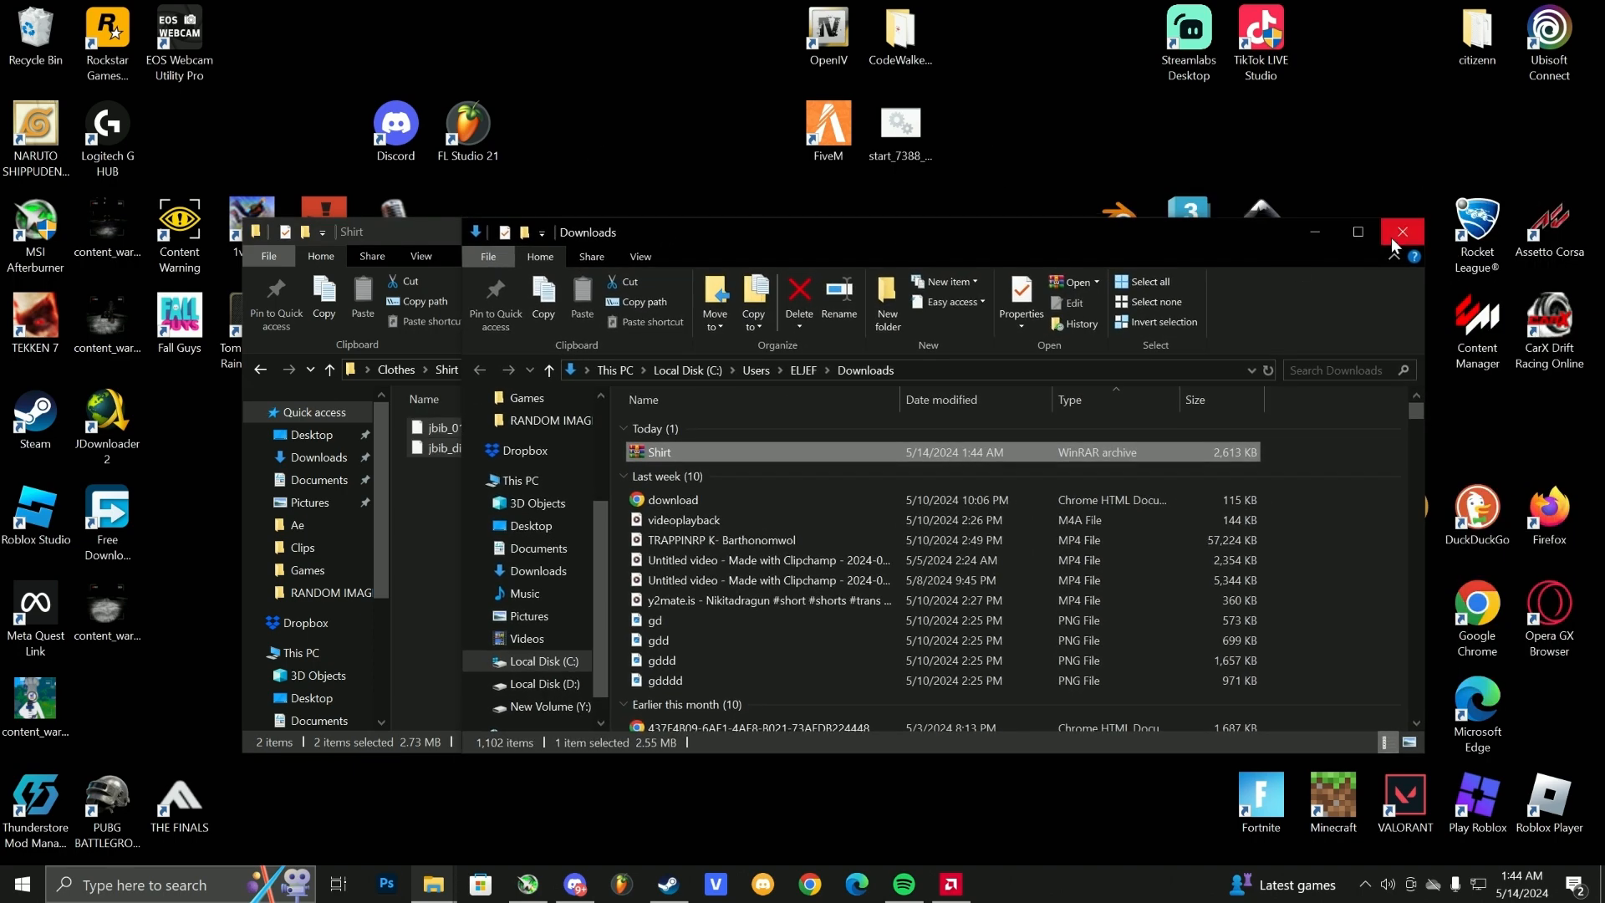
click(1394, 238)
drag(736, 231, 645, 199)
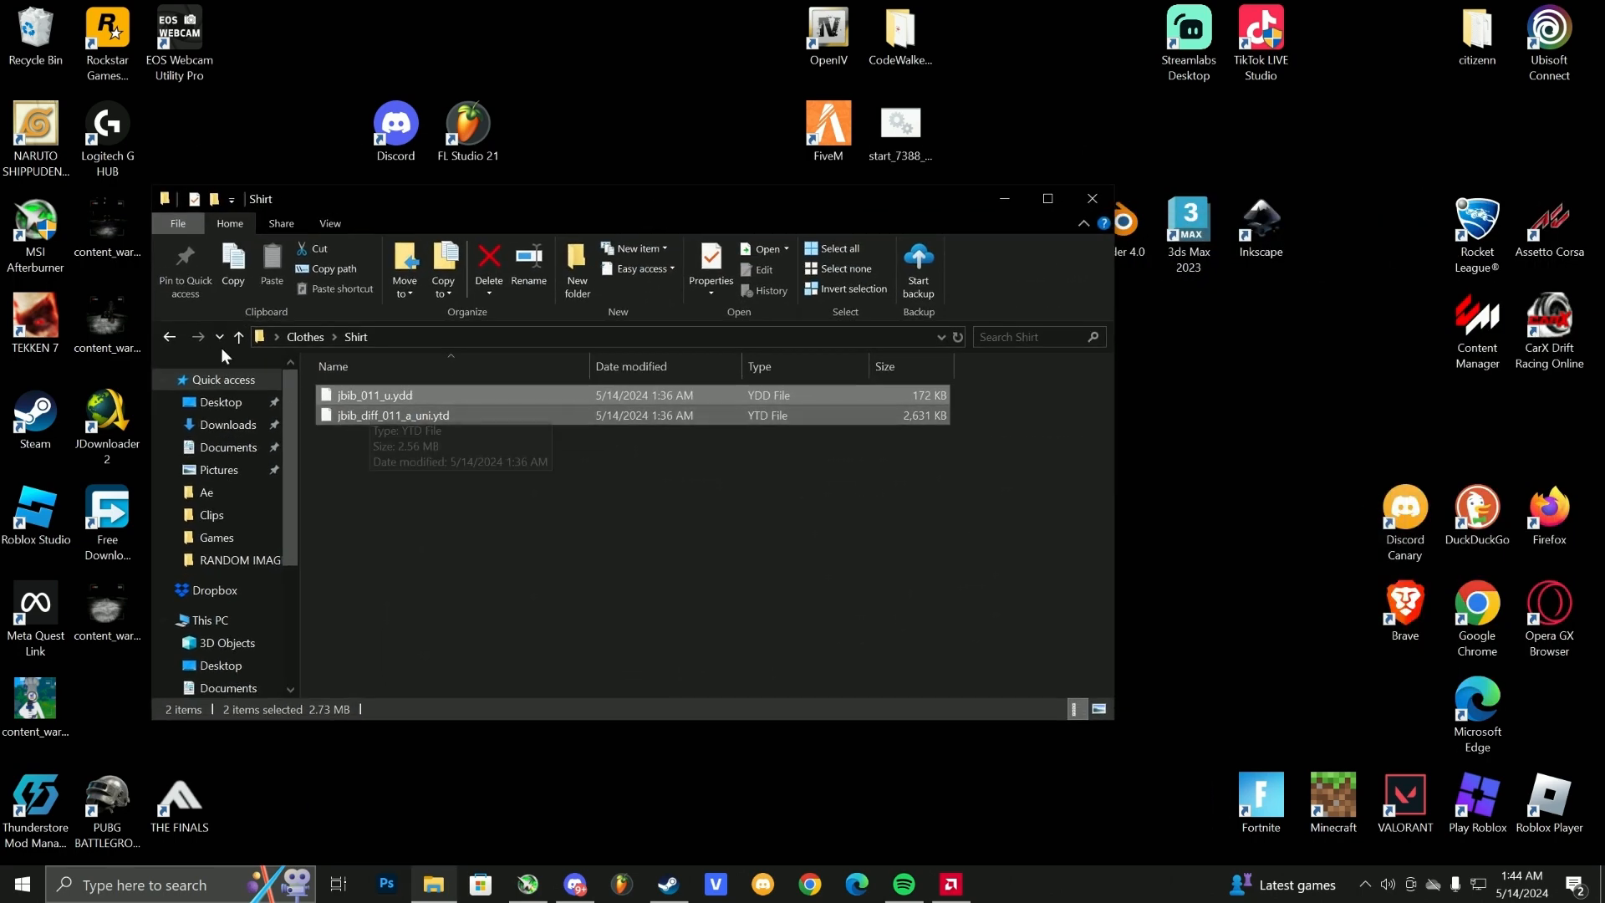
click(170, 338)
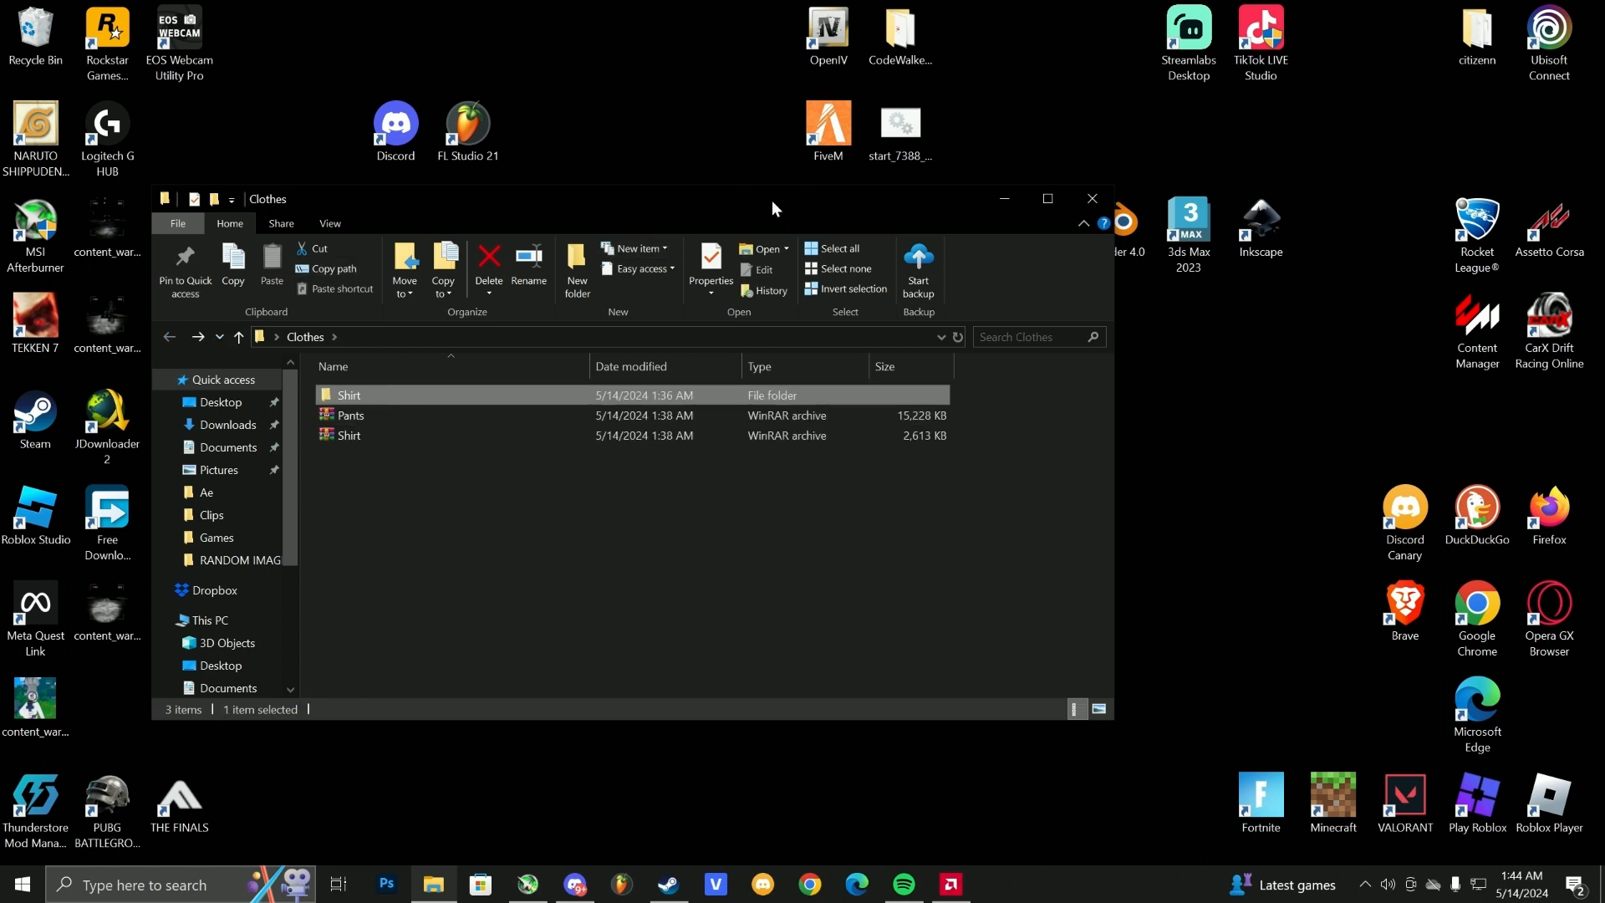
drag(771, 199, 740, 253)
Step: Launch OpenIV for the Windows version of Grand Theft Auto V, maximize it and enable edit mode
click(839, 17)
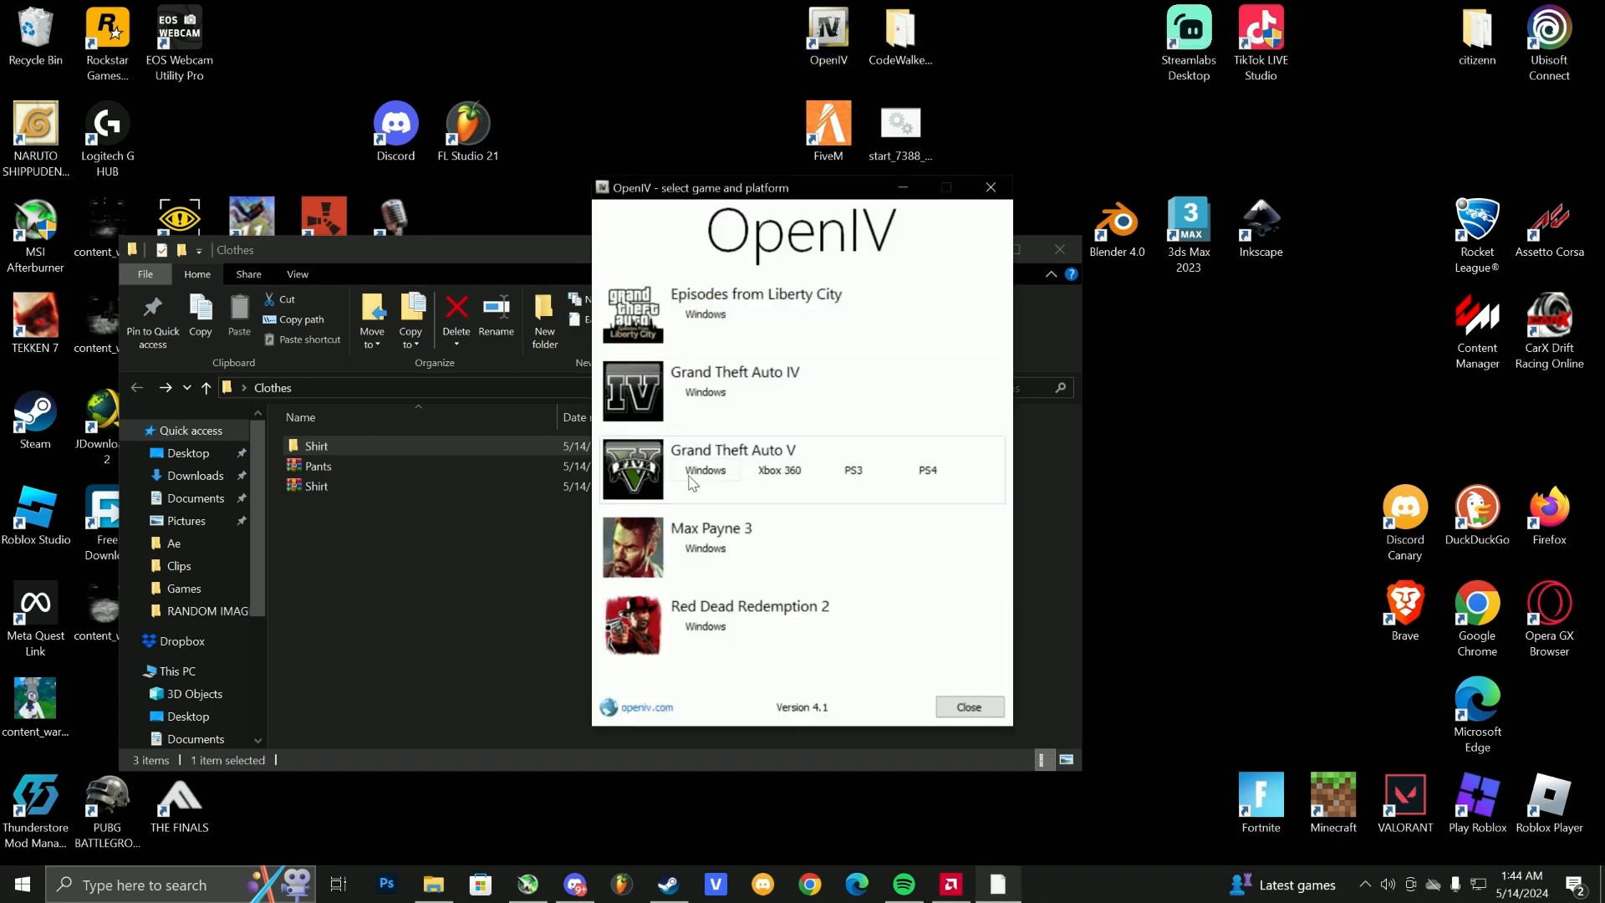
click(705, 471)
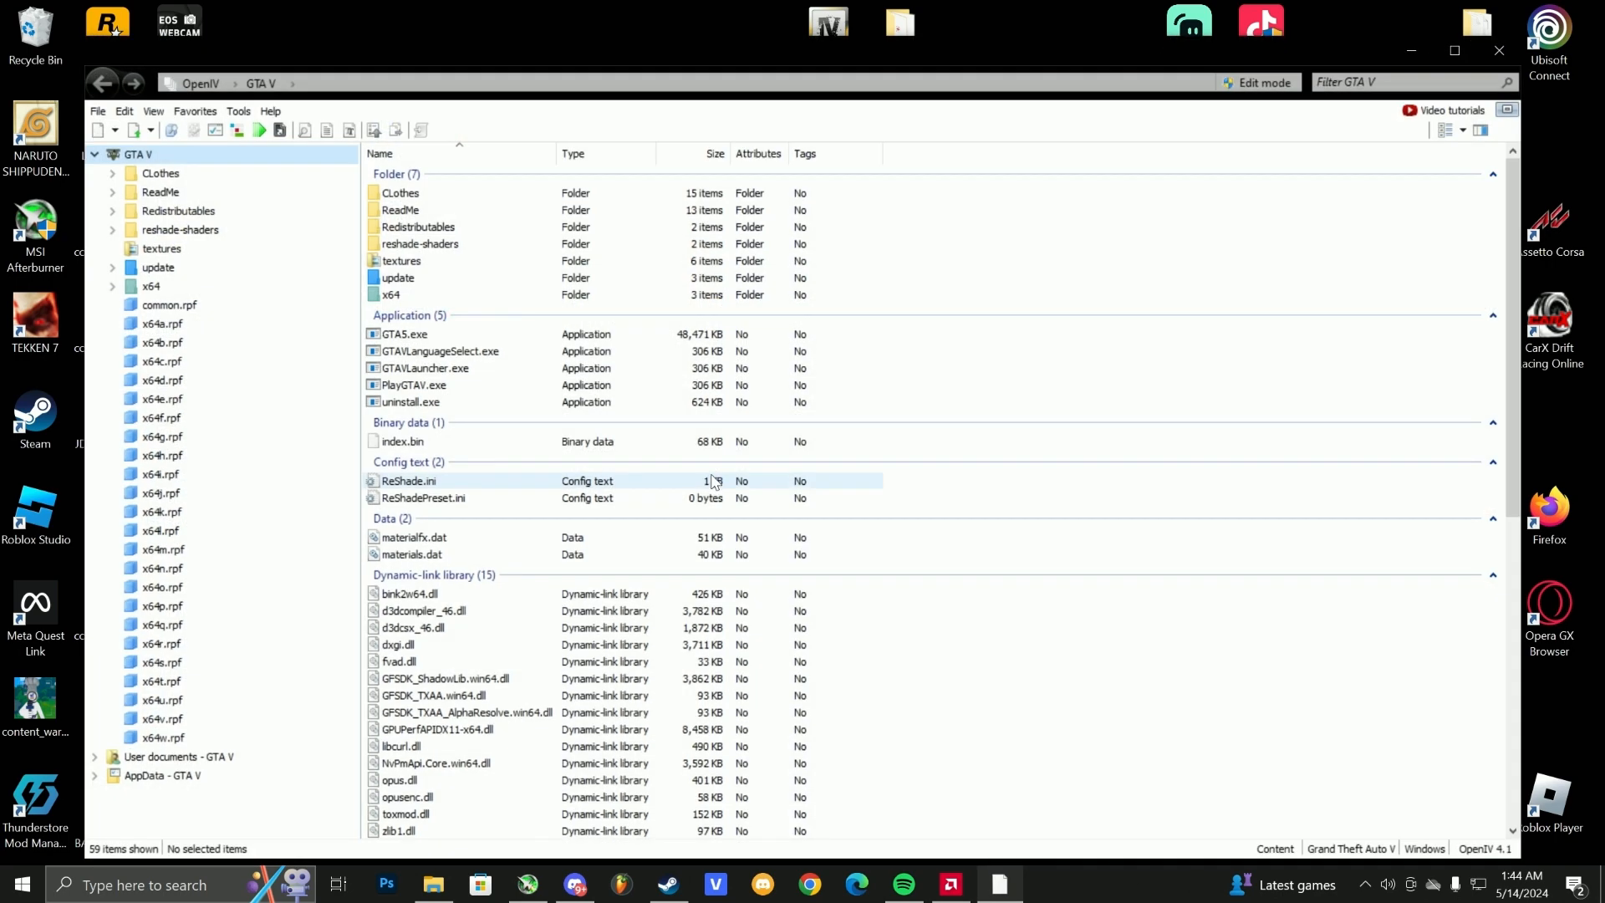
double_click(1277, 50)
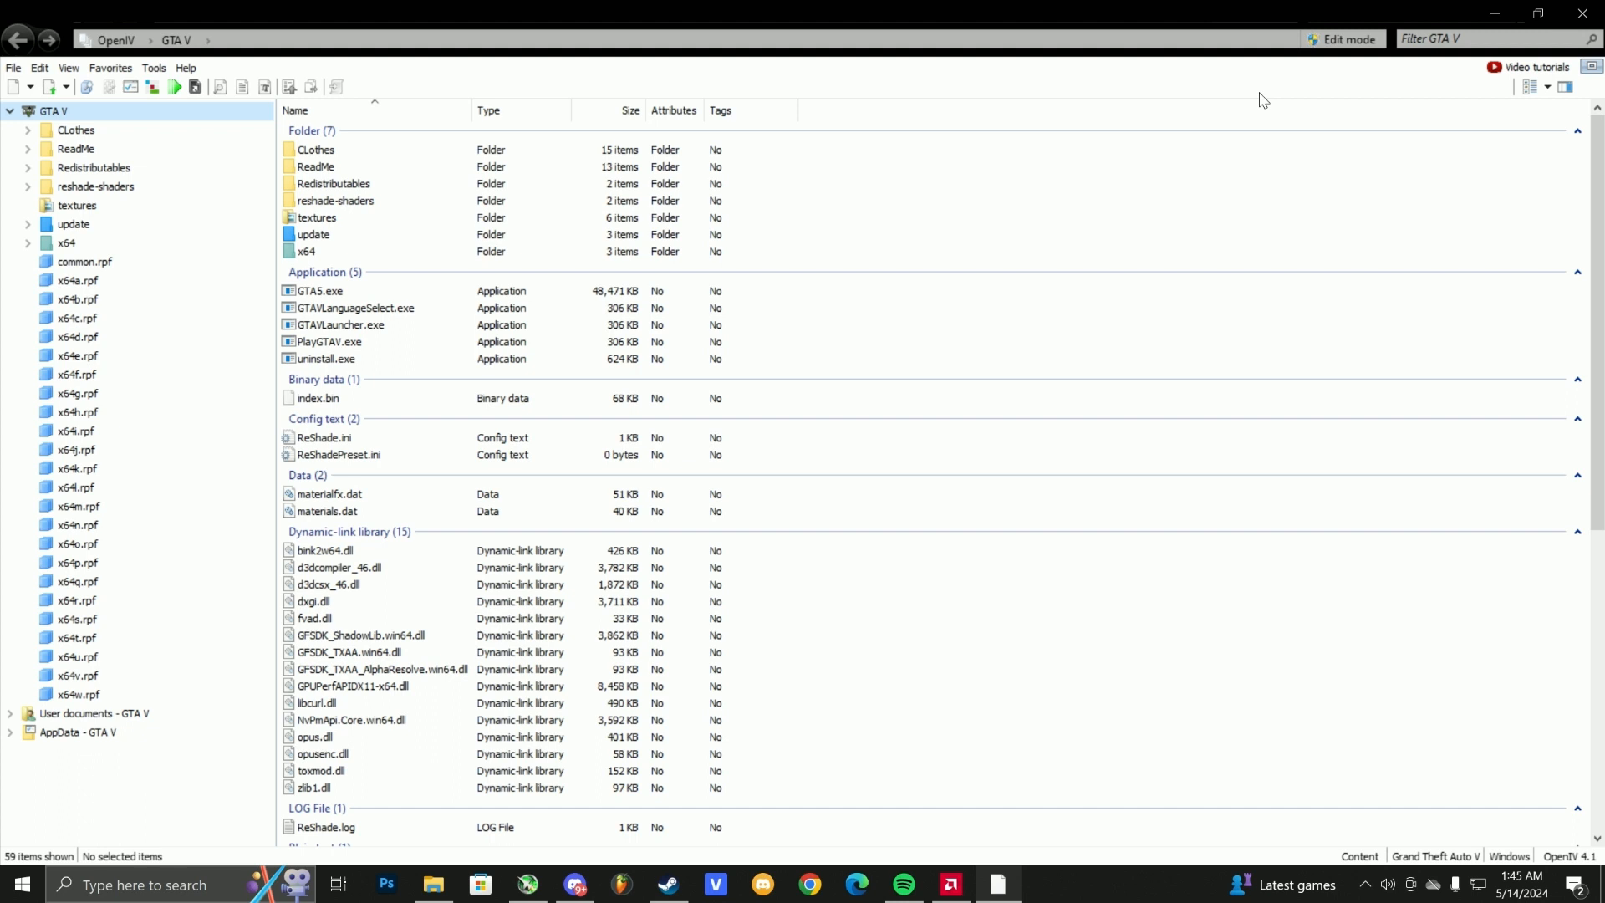
click(1321, 42)
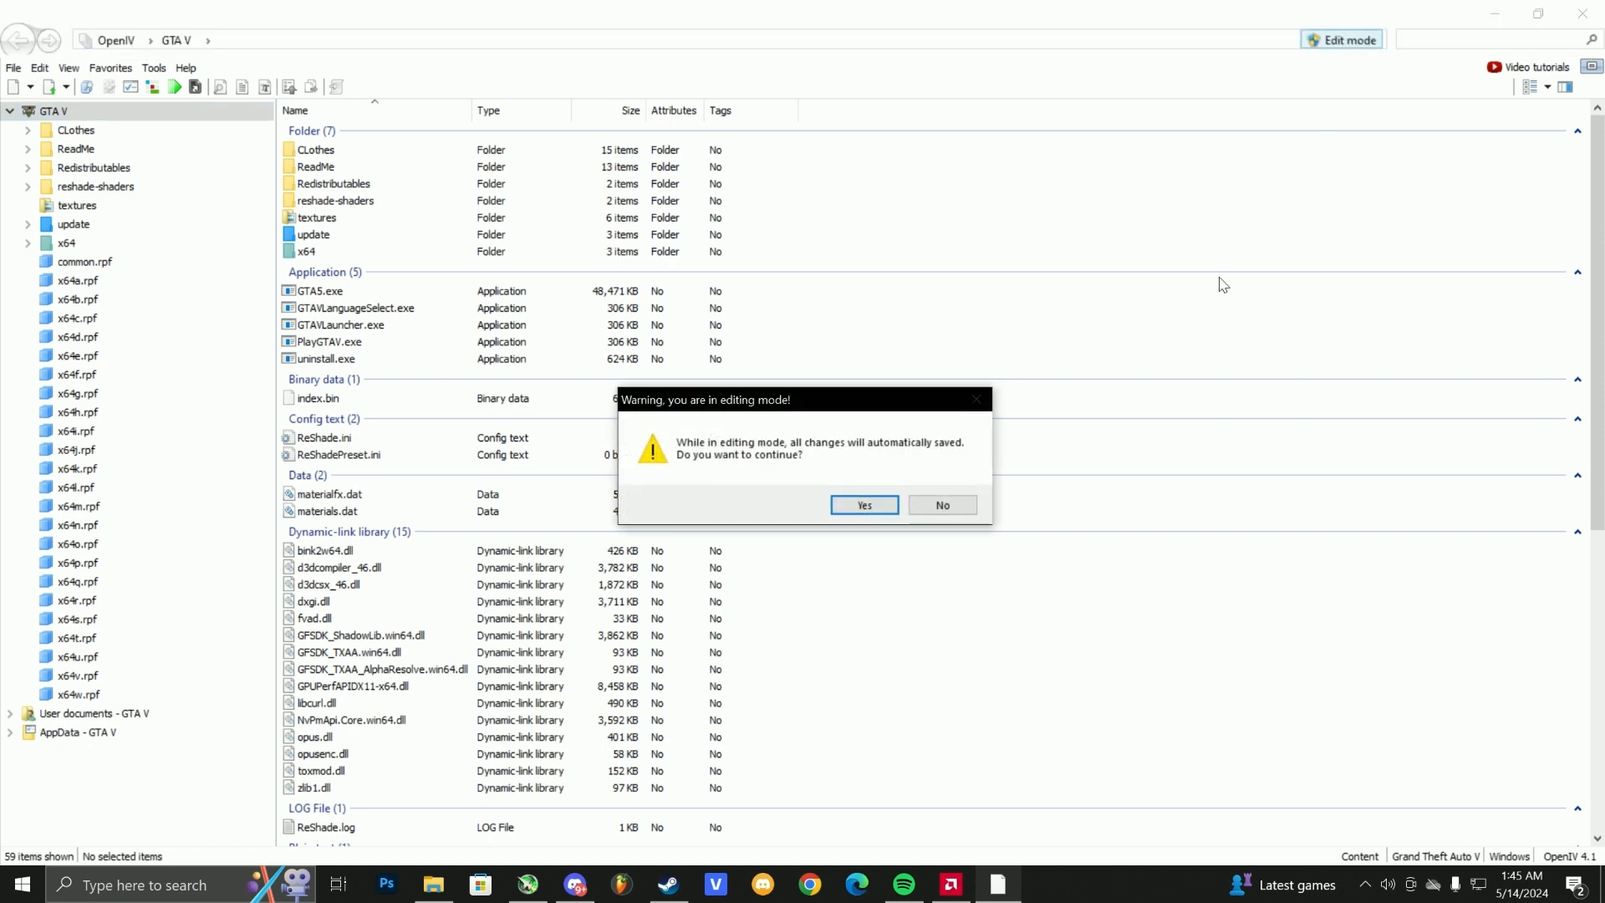
click(866, 505)
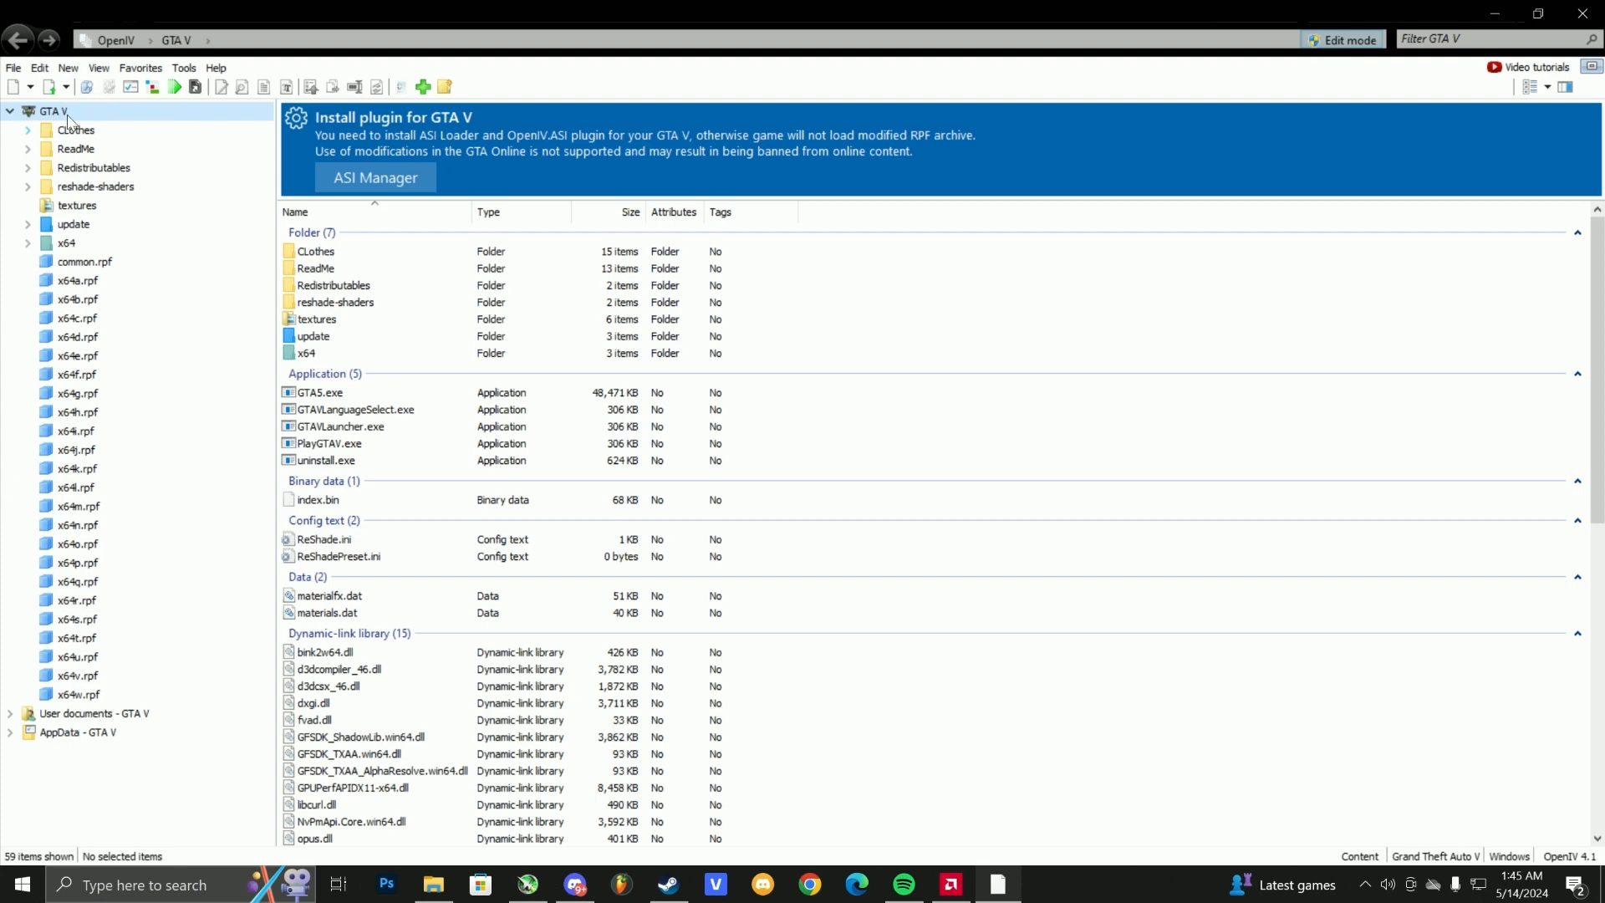
Step: Show the GTA V installation in File Explorer and open the CLothes folder inside Grand Theft Auto V
drag(495, 16, 580, 0)
right_click(71, 121)
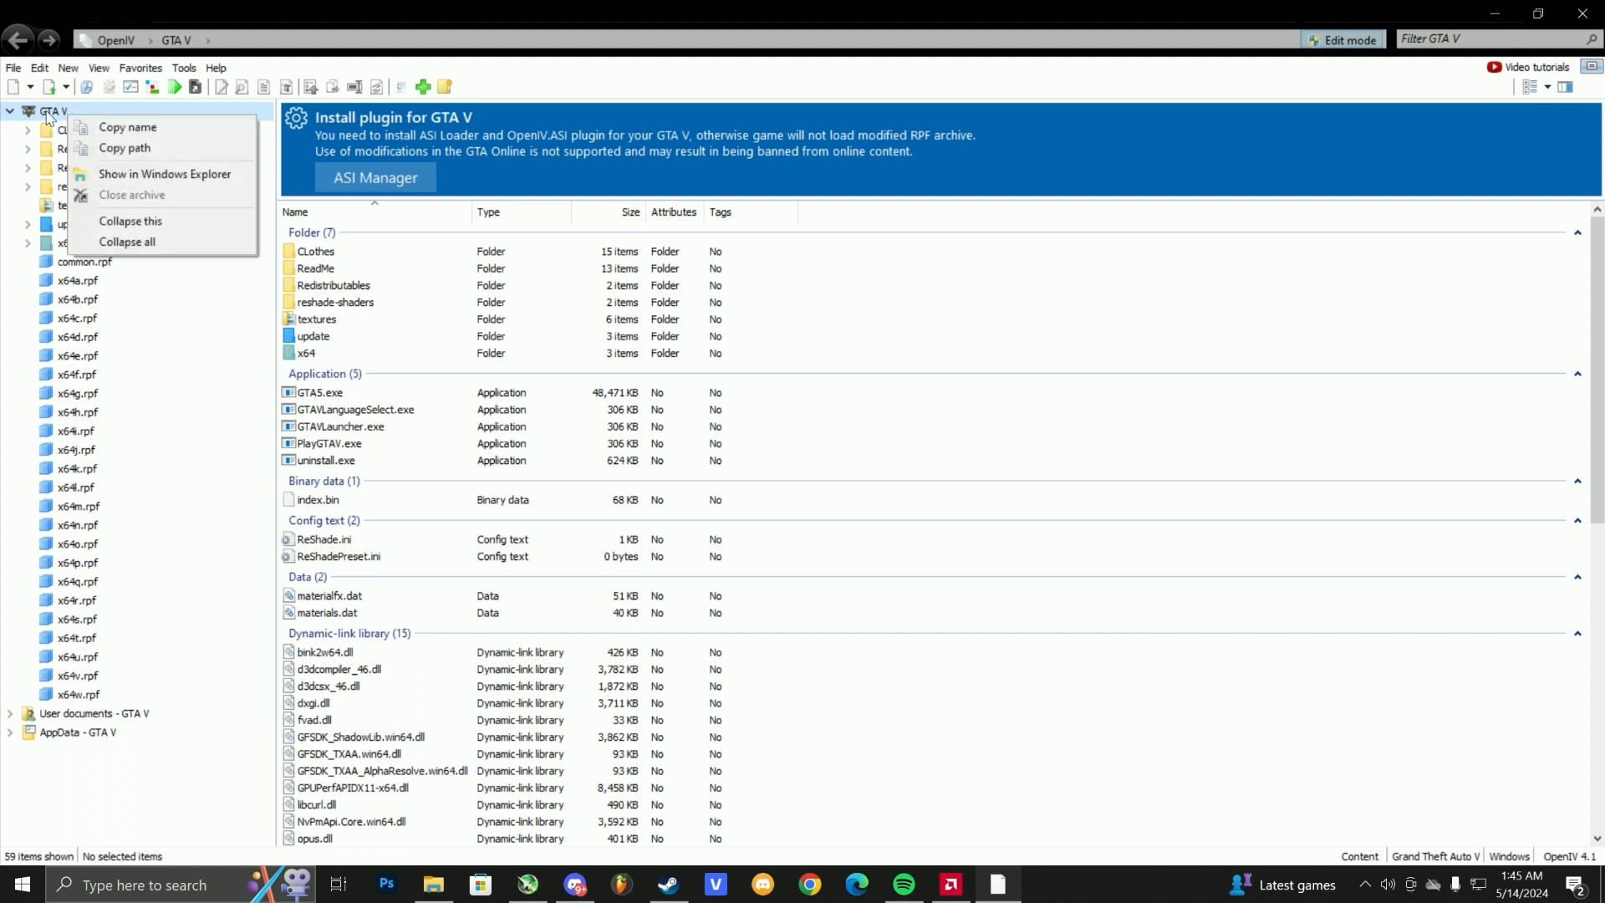
click(115, 174)
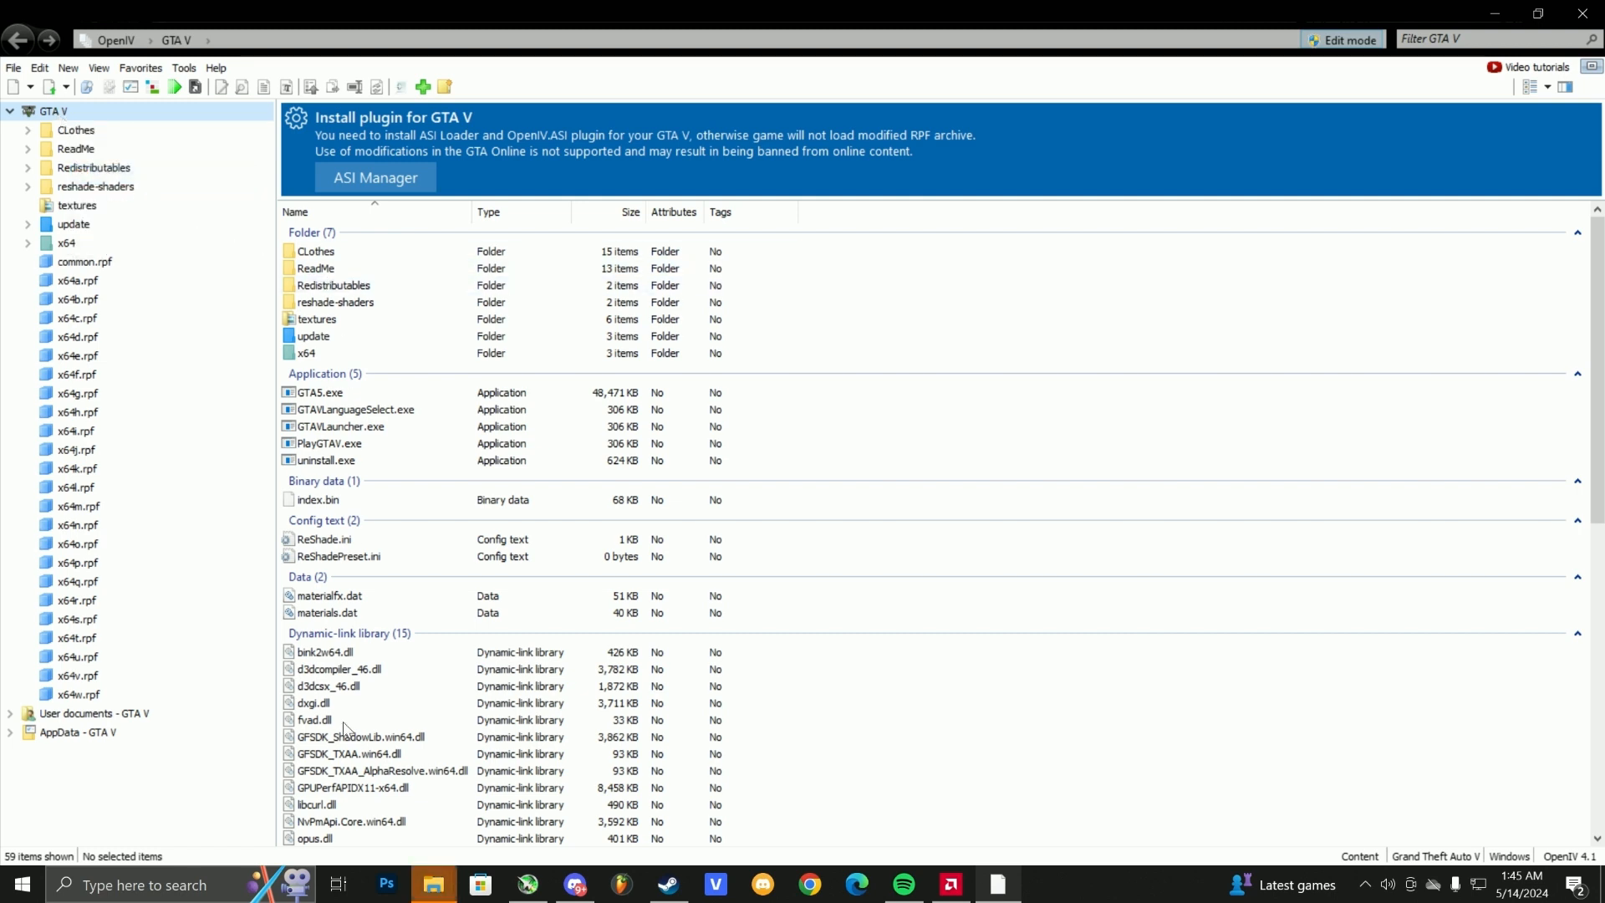
click(433, 885)
click(563, 836)
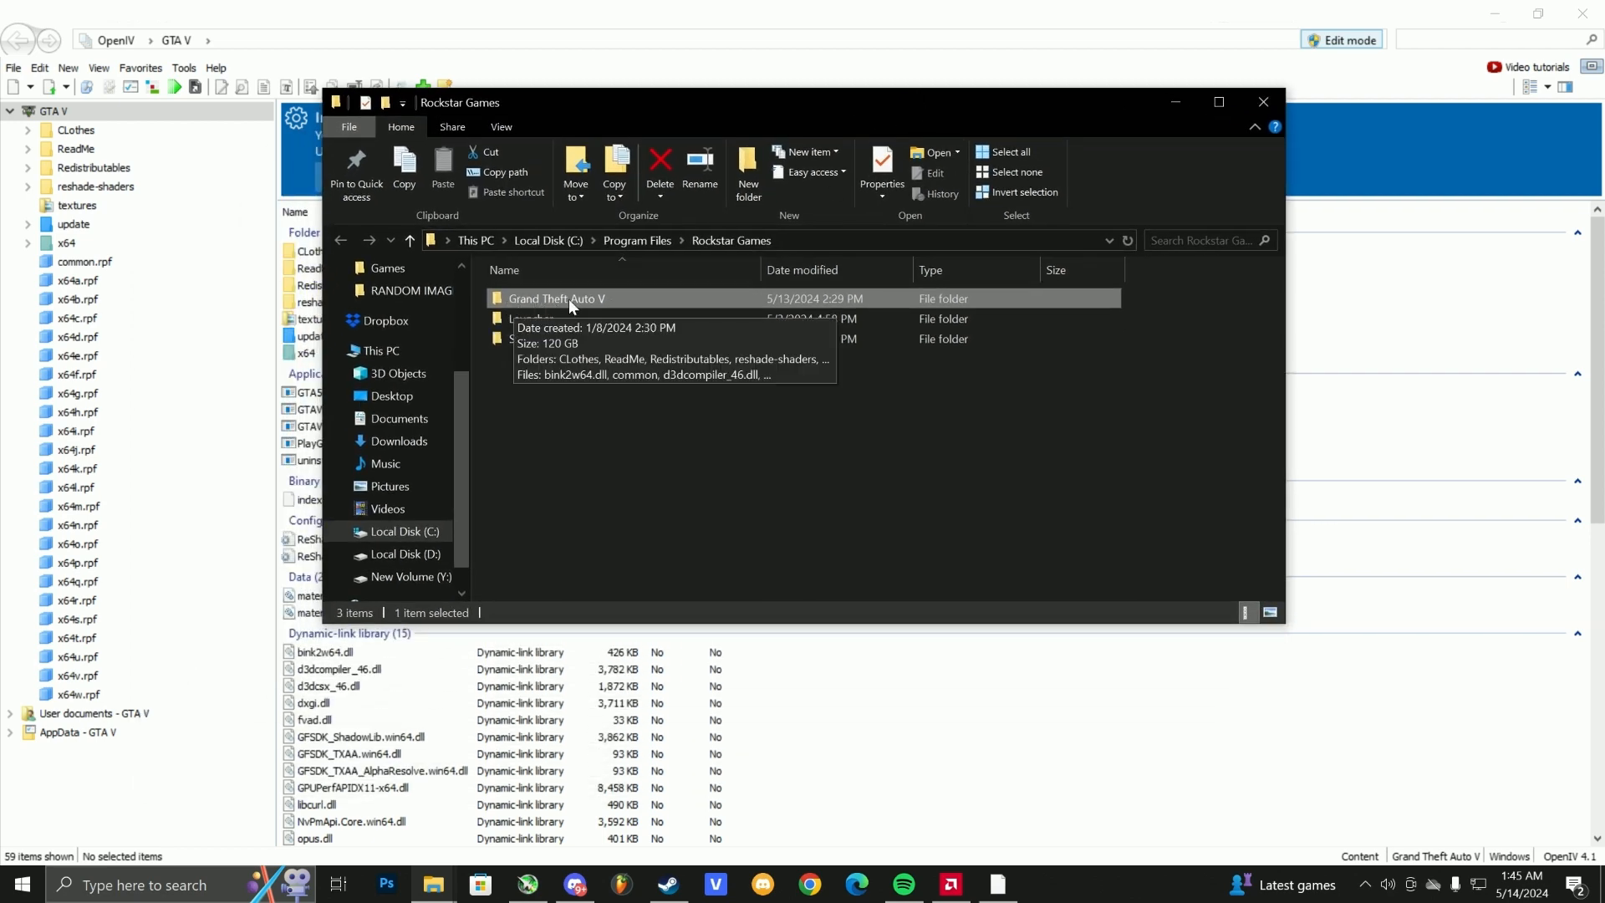
double_click(568, 299)
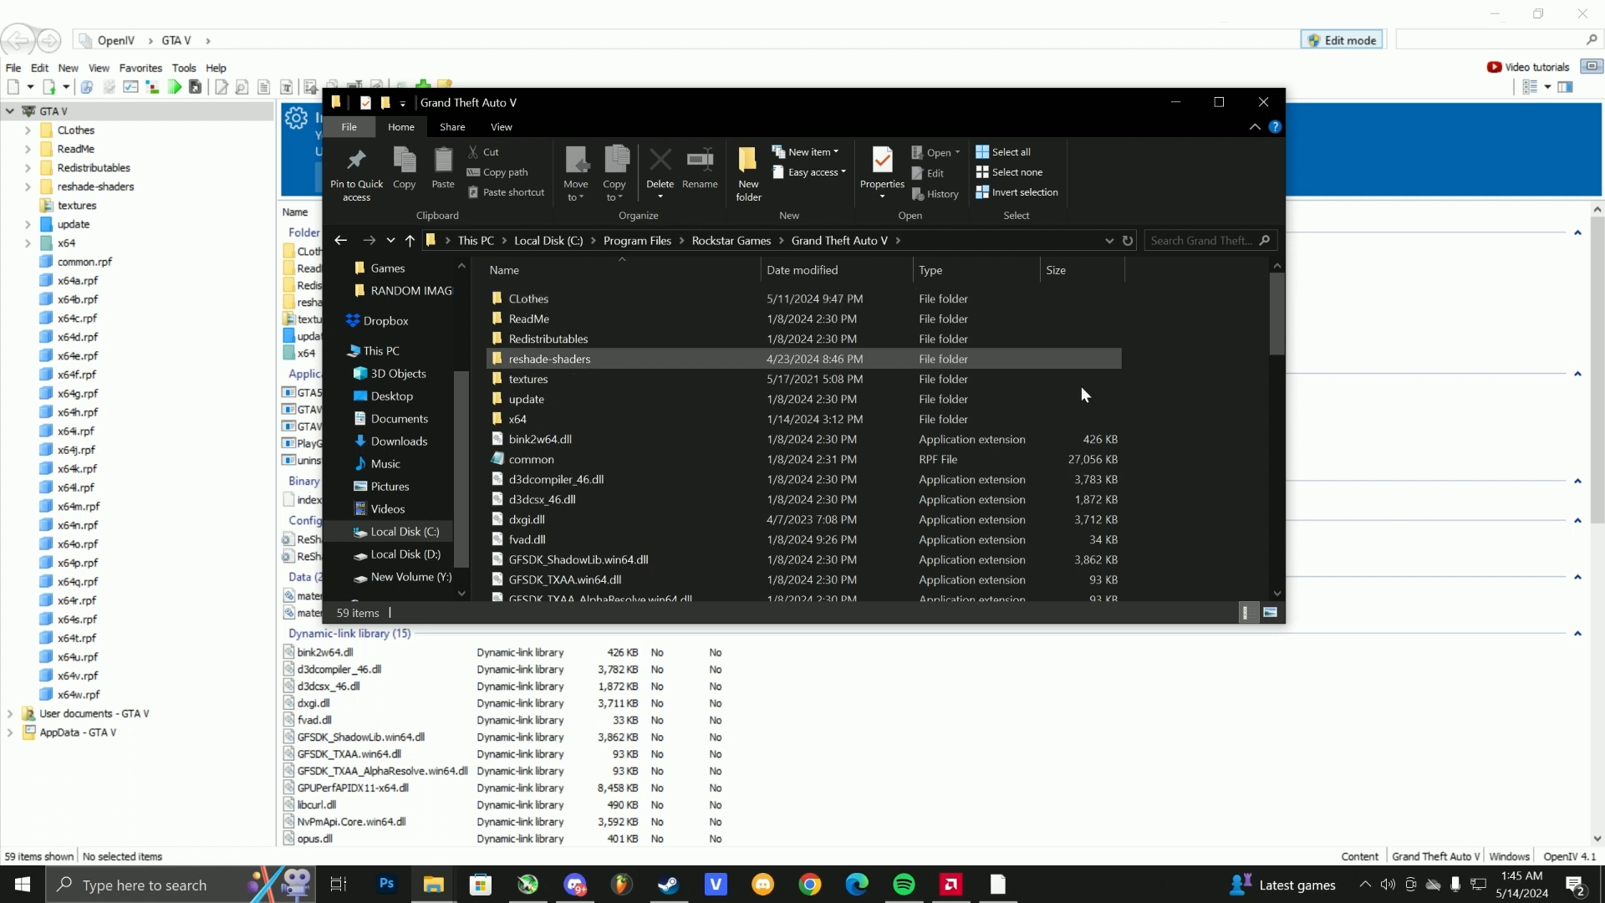
right_click(1226, 388)
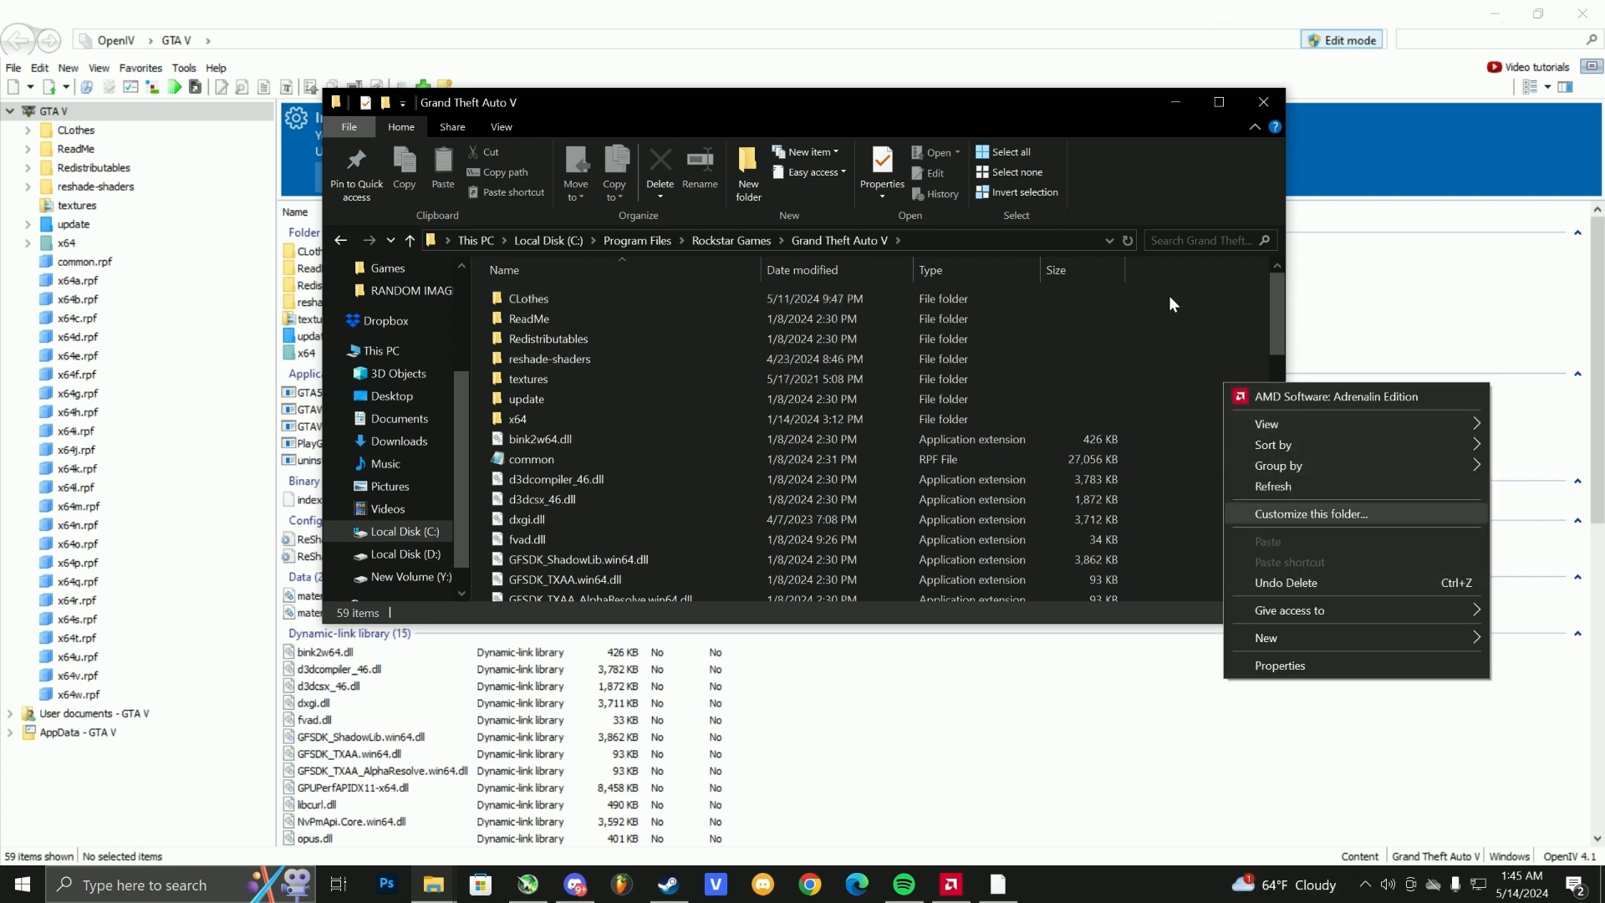
mouse_move(1284, 636)
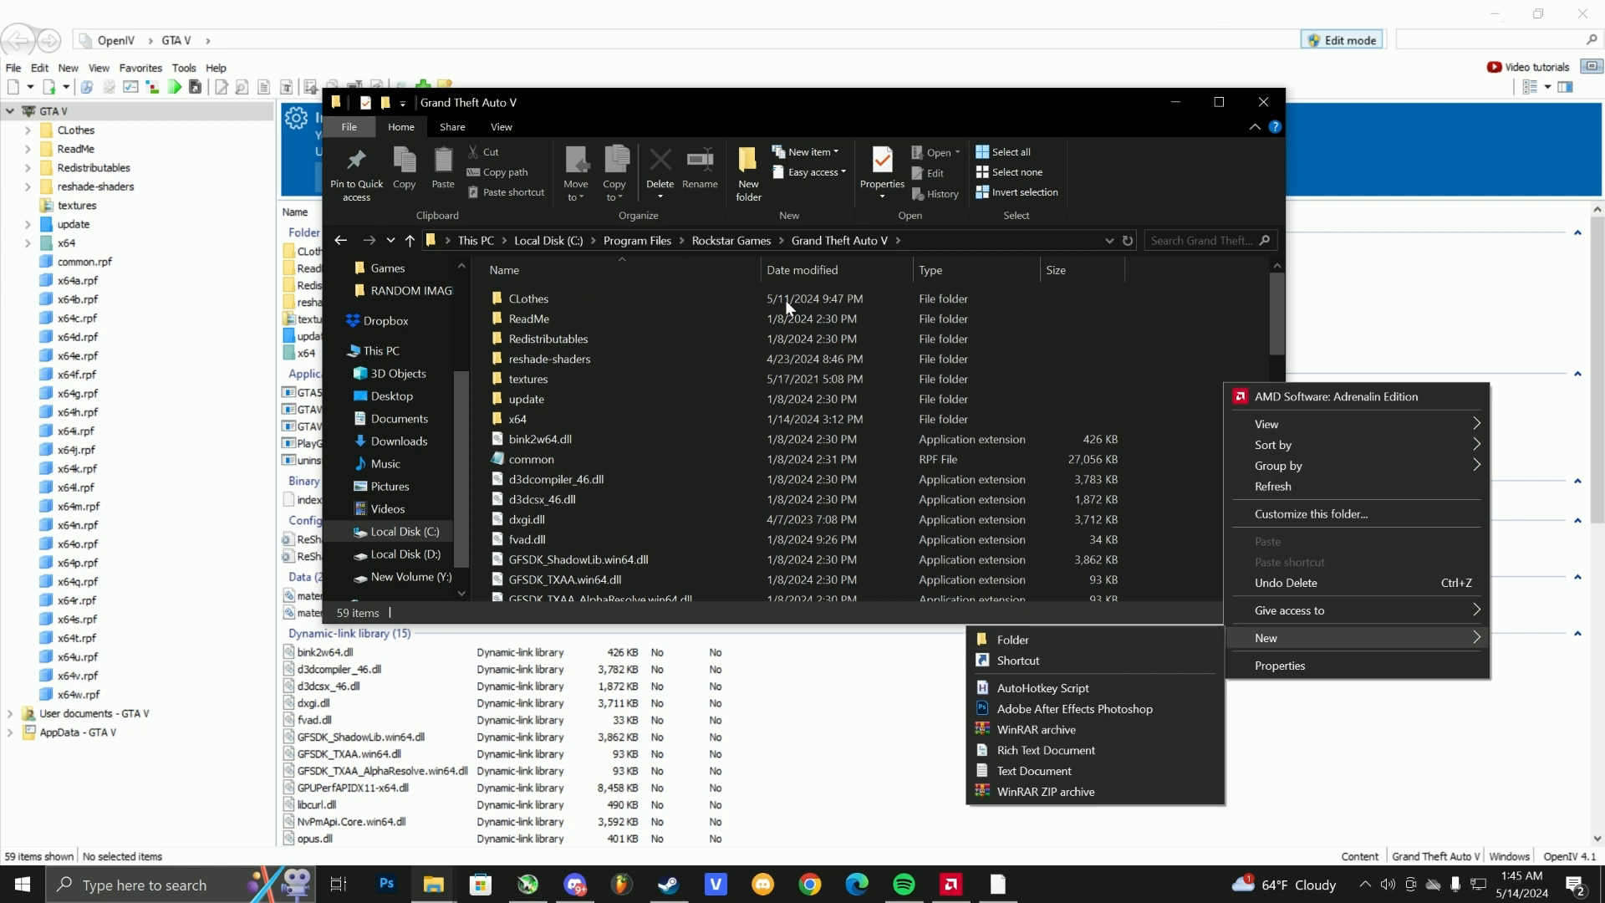
click(559, 298)
double_click(559, 299)
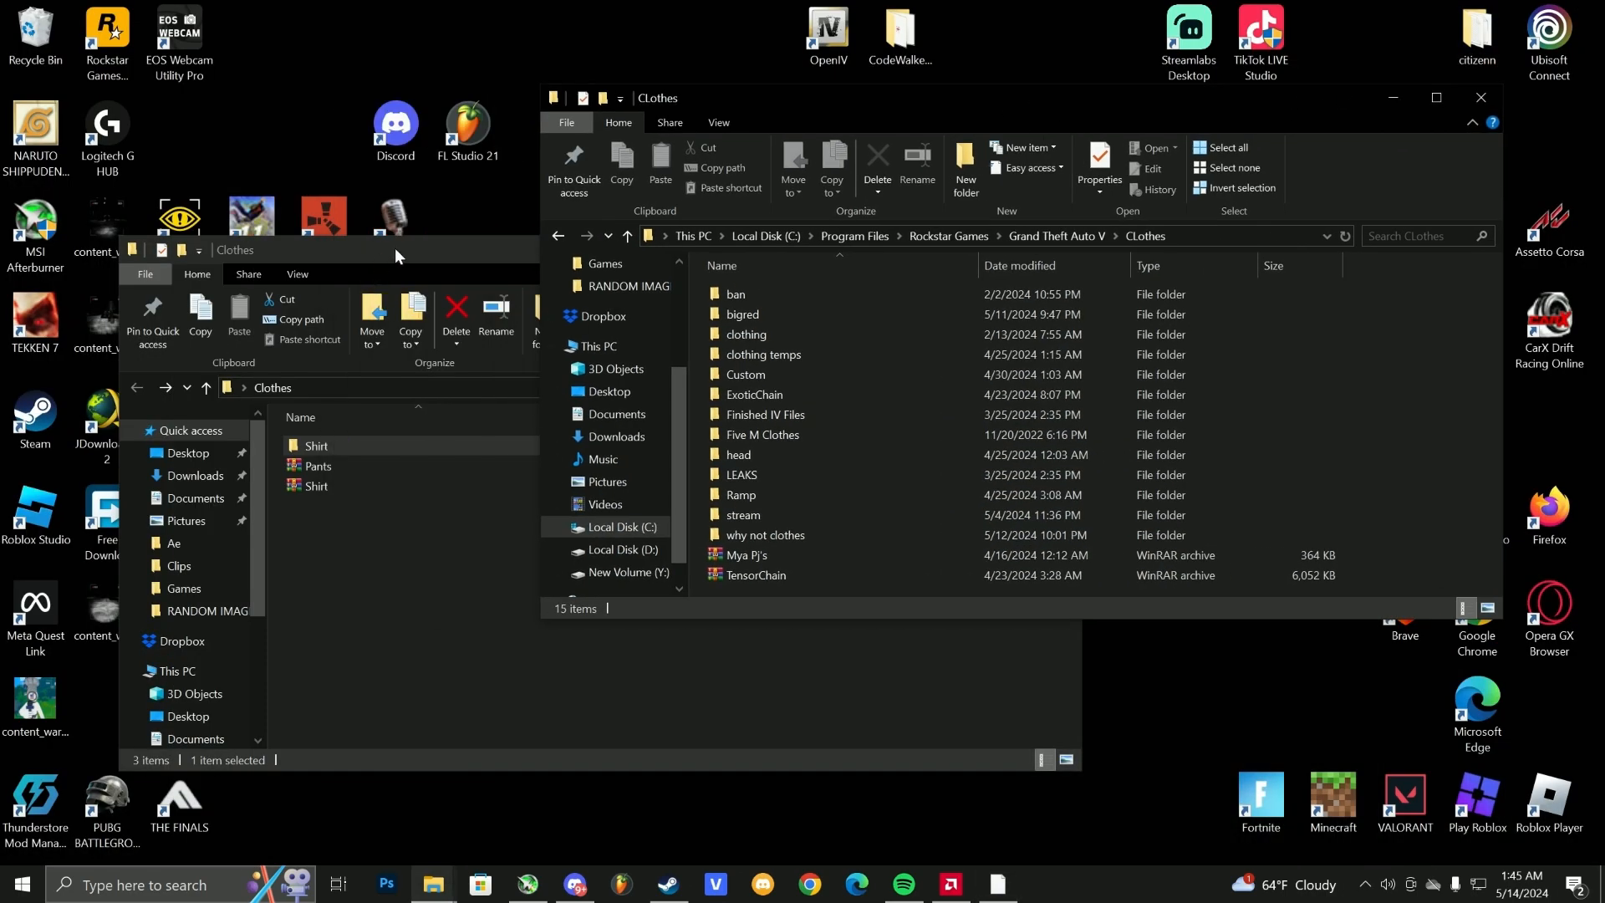
Step: Arrange the two Explorer windows side by side and move the Shirt folder from the desktop Clothes folder into the game's CLothes folder
drag(395, 247, 461, 326)
drag(373, 520, 366, 530)
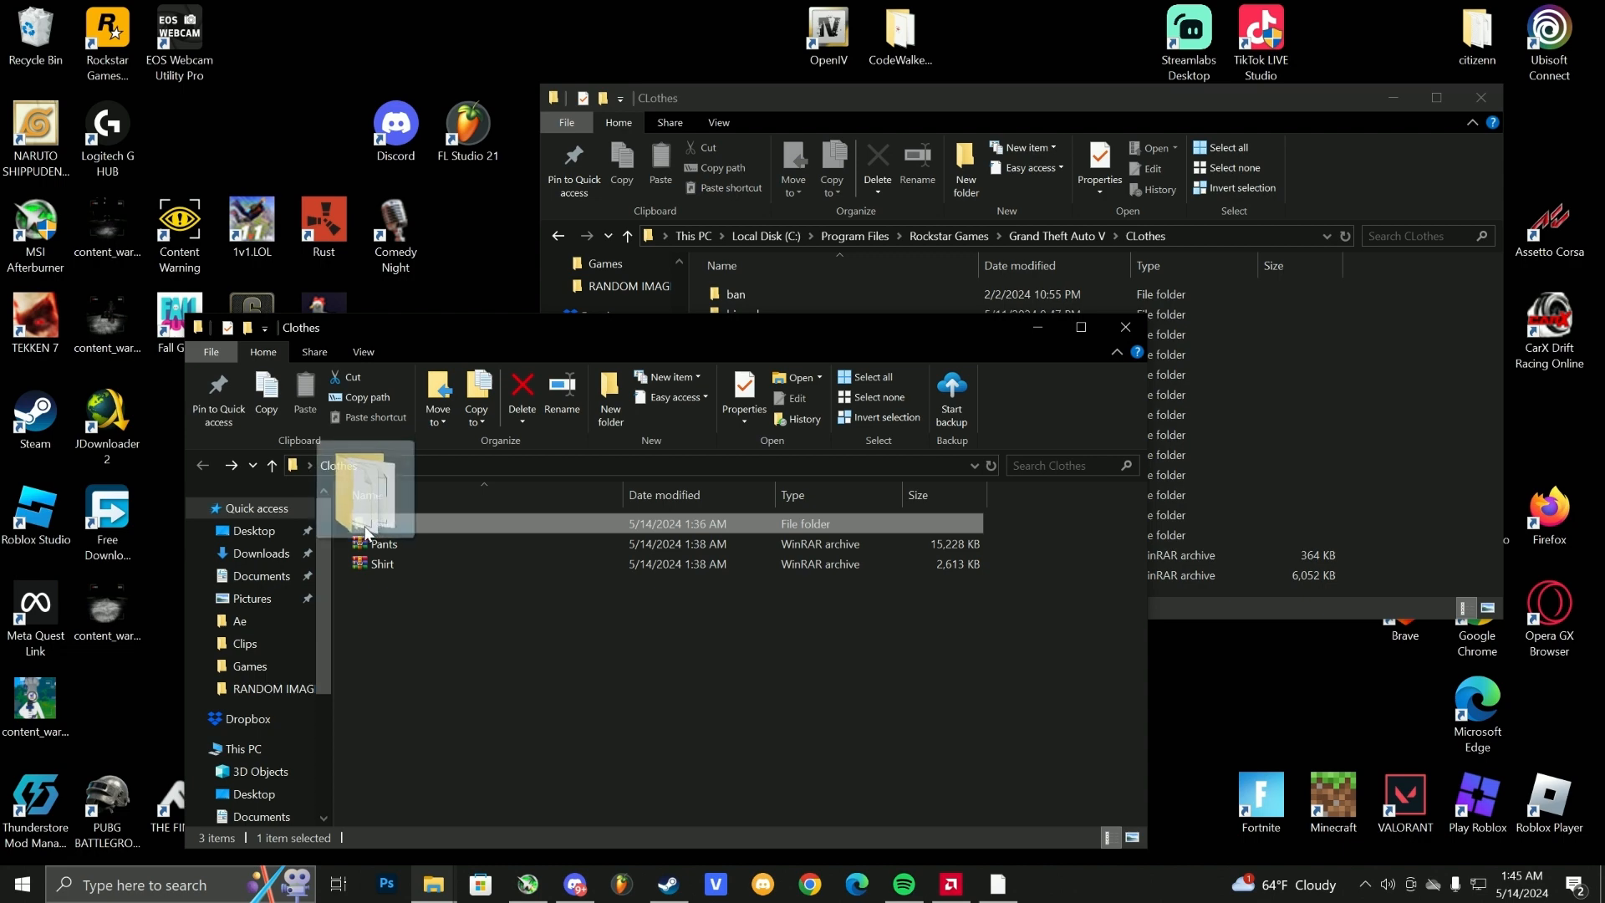
drag(594, 332, 975, 363)
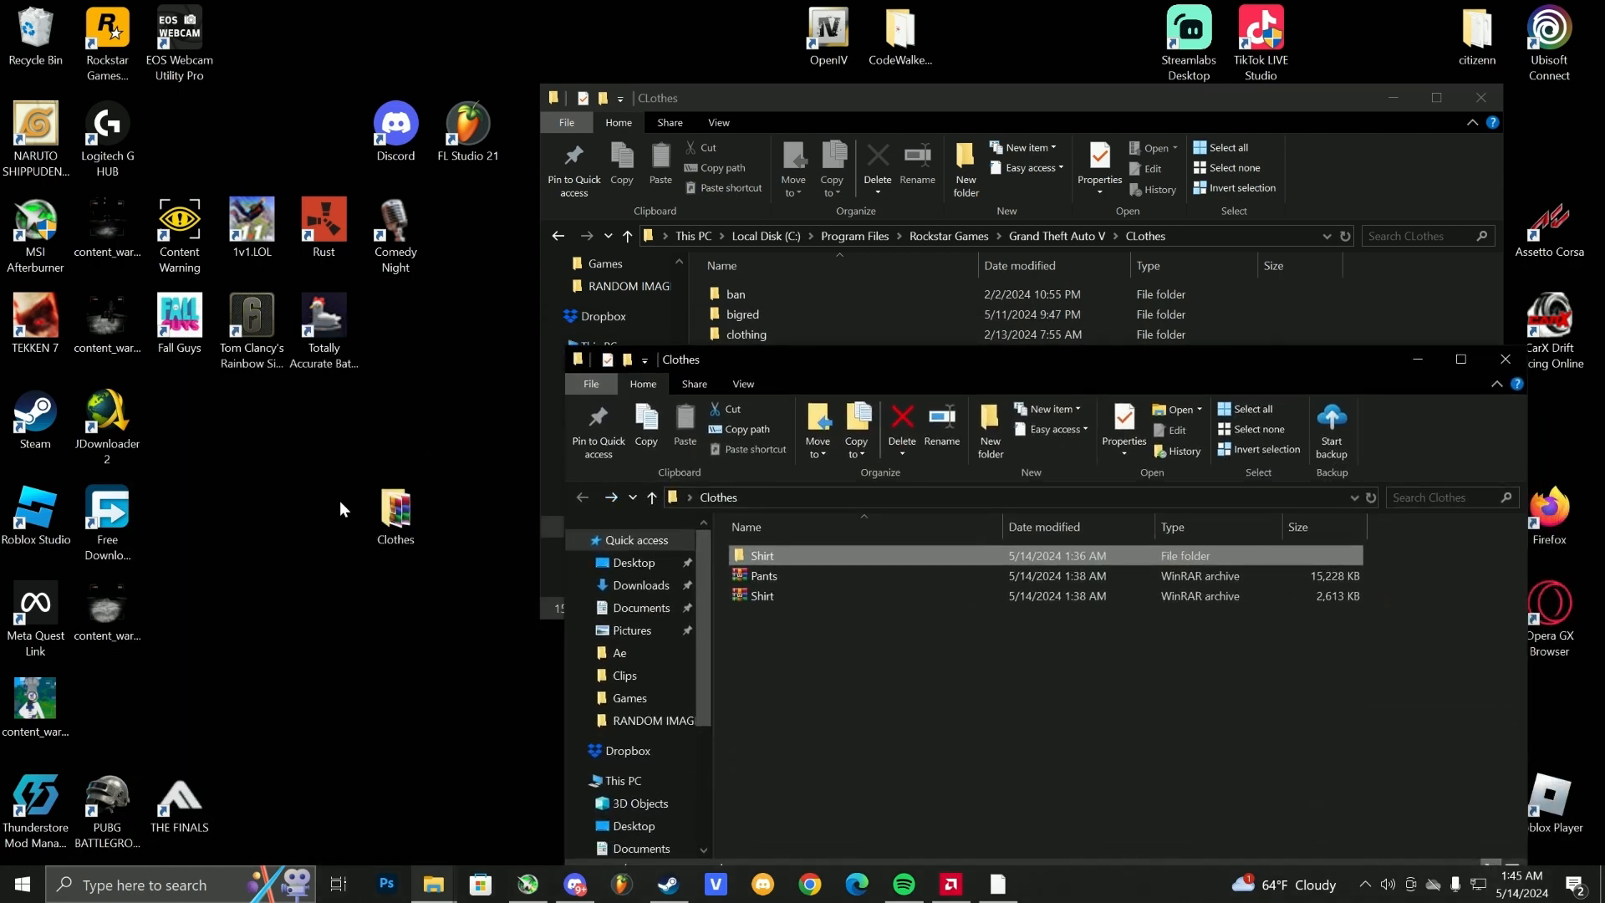
click(393, 512)
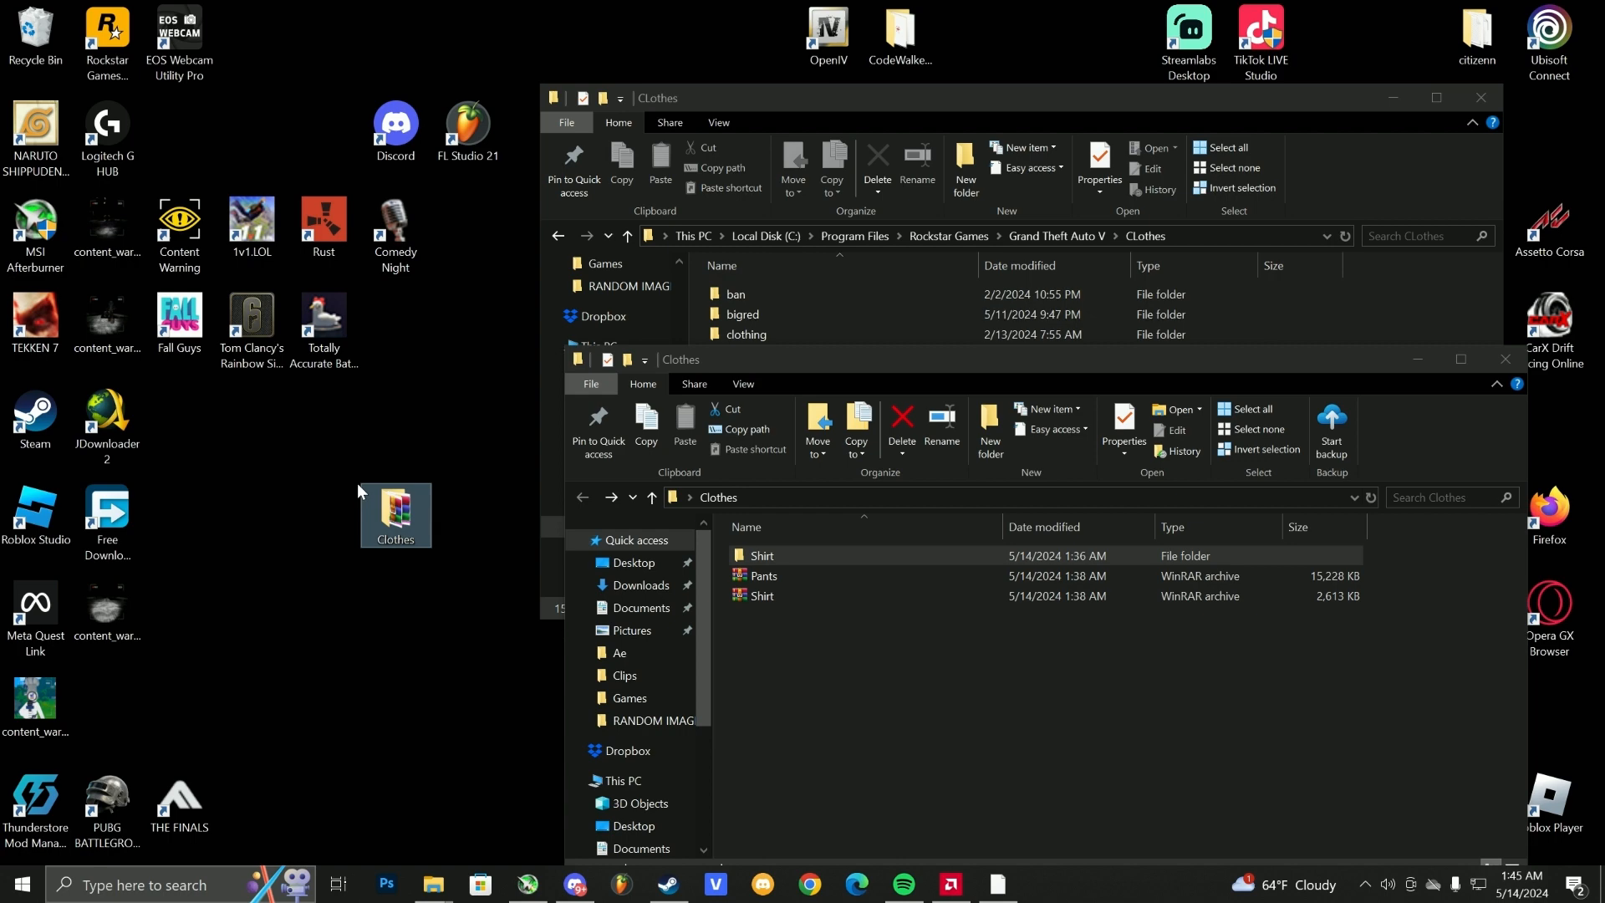
drag(802, 358, 212, 216)
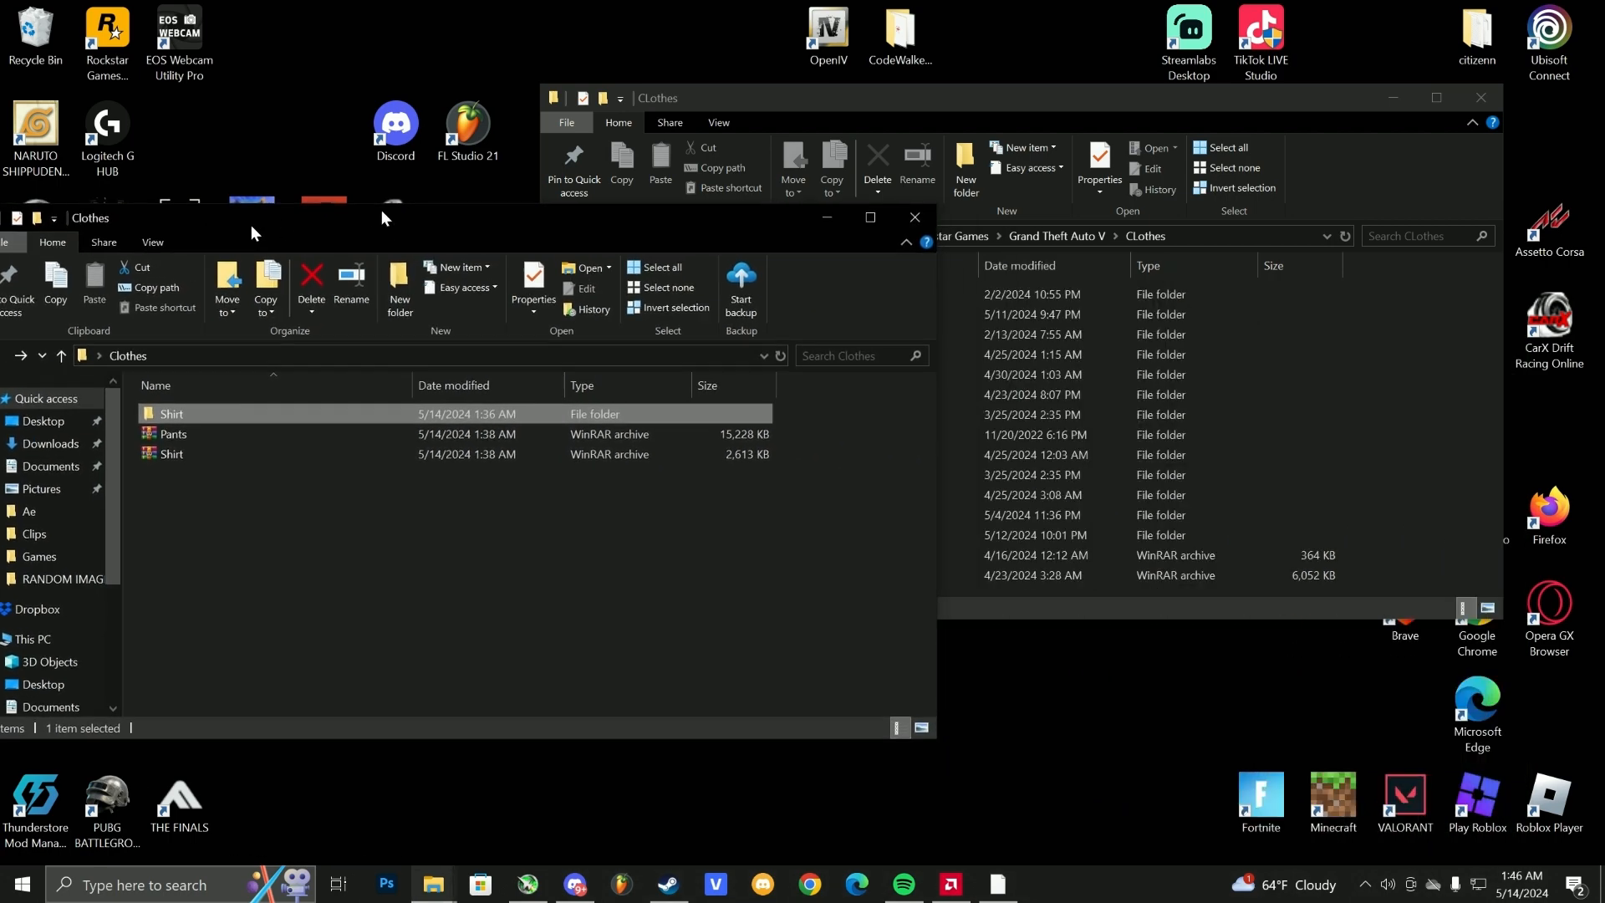
click(1056, 107)
drag(1055, 107, 1153, 148)
drag(172, 414, 1474, 459)
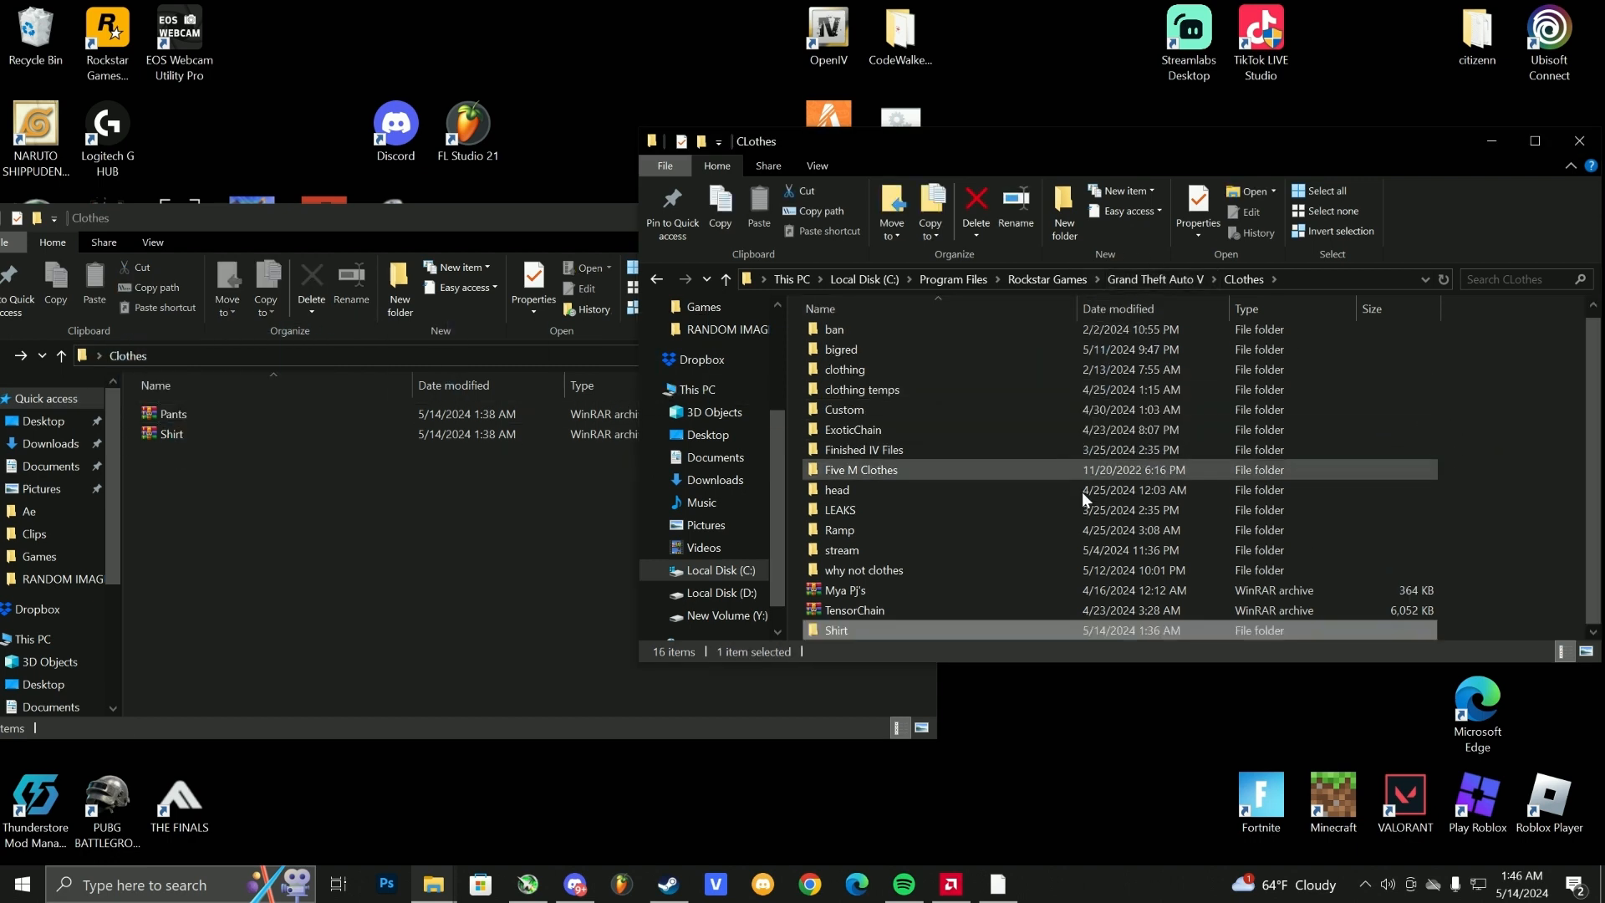
Step: Switch back to OpenIV and open the Shirt folder inside CLothes
click(993, 888)
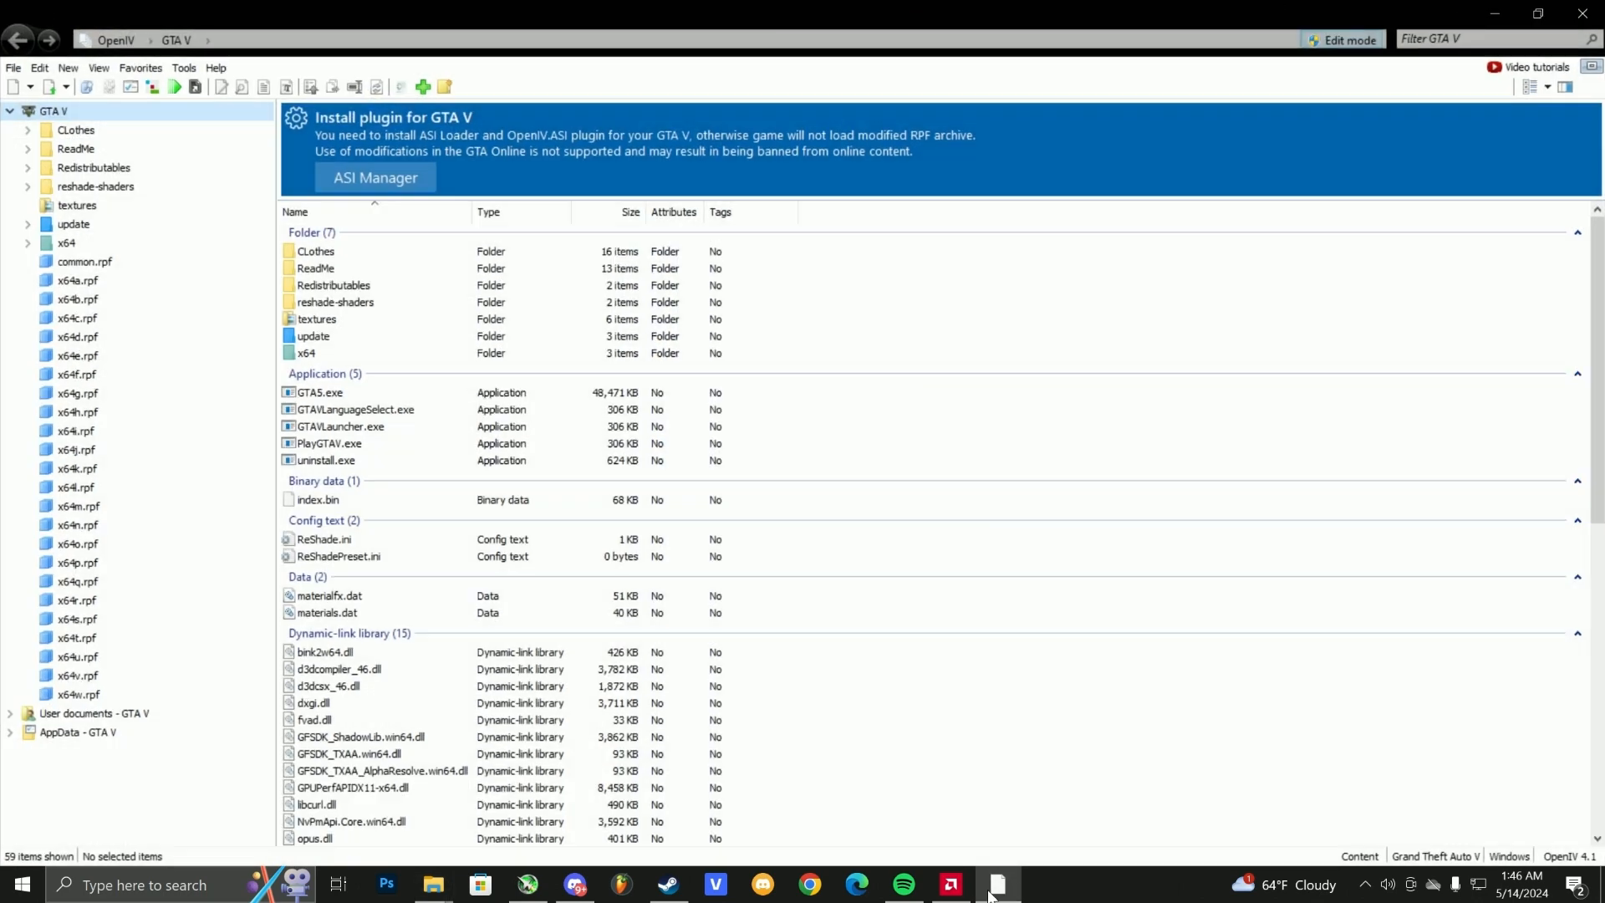
click(51, 130)
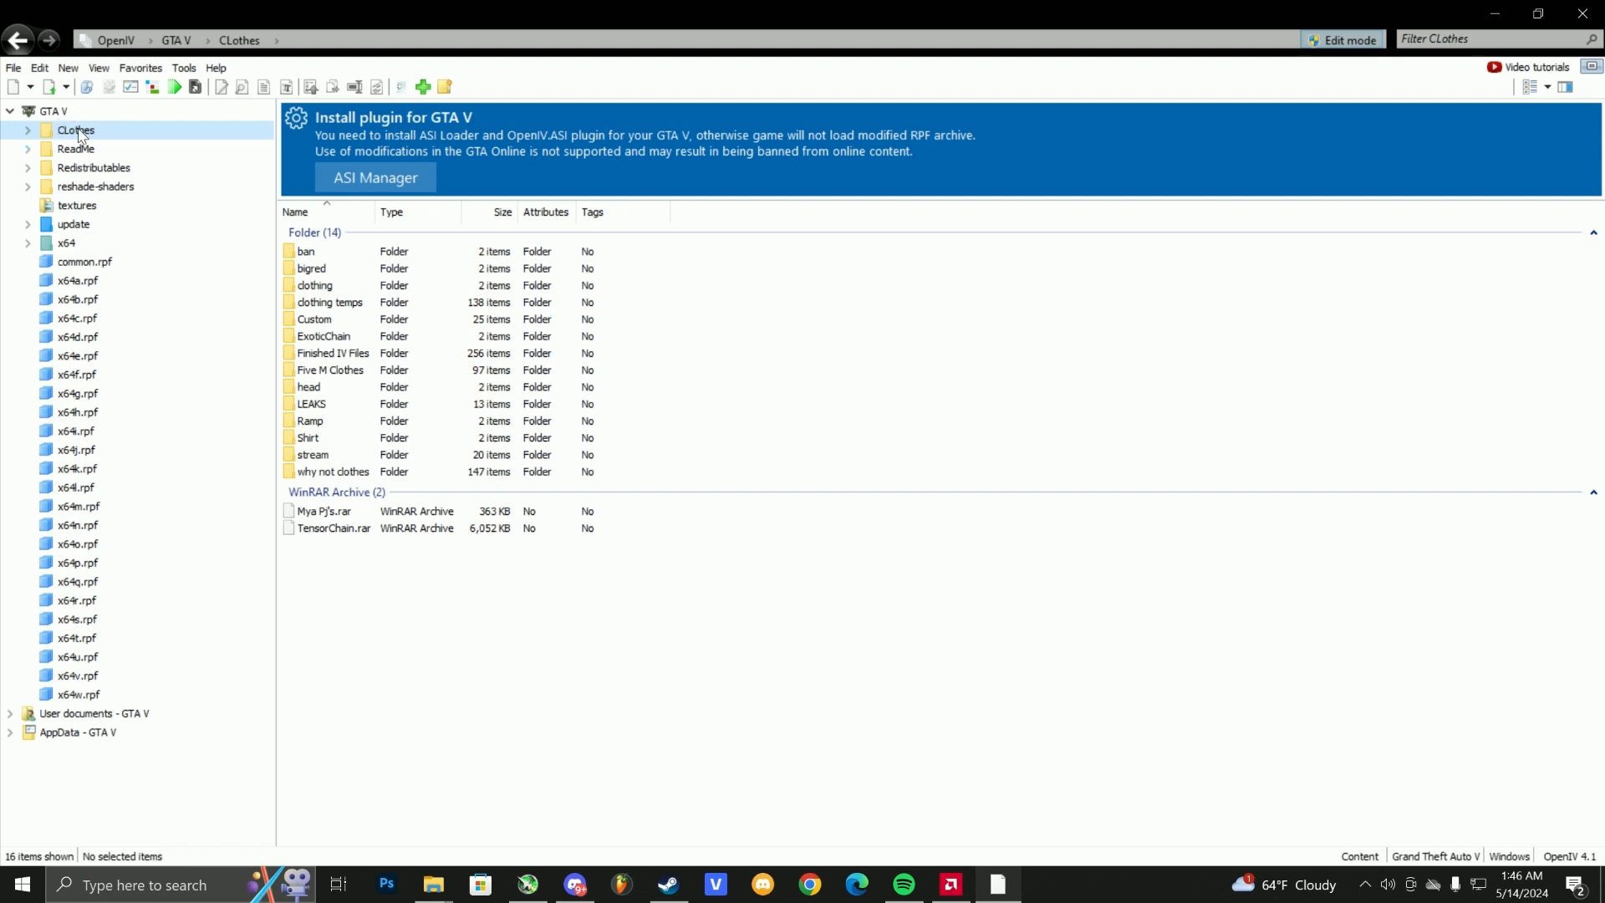
double_click(310, 440)
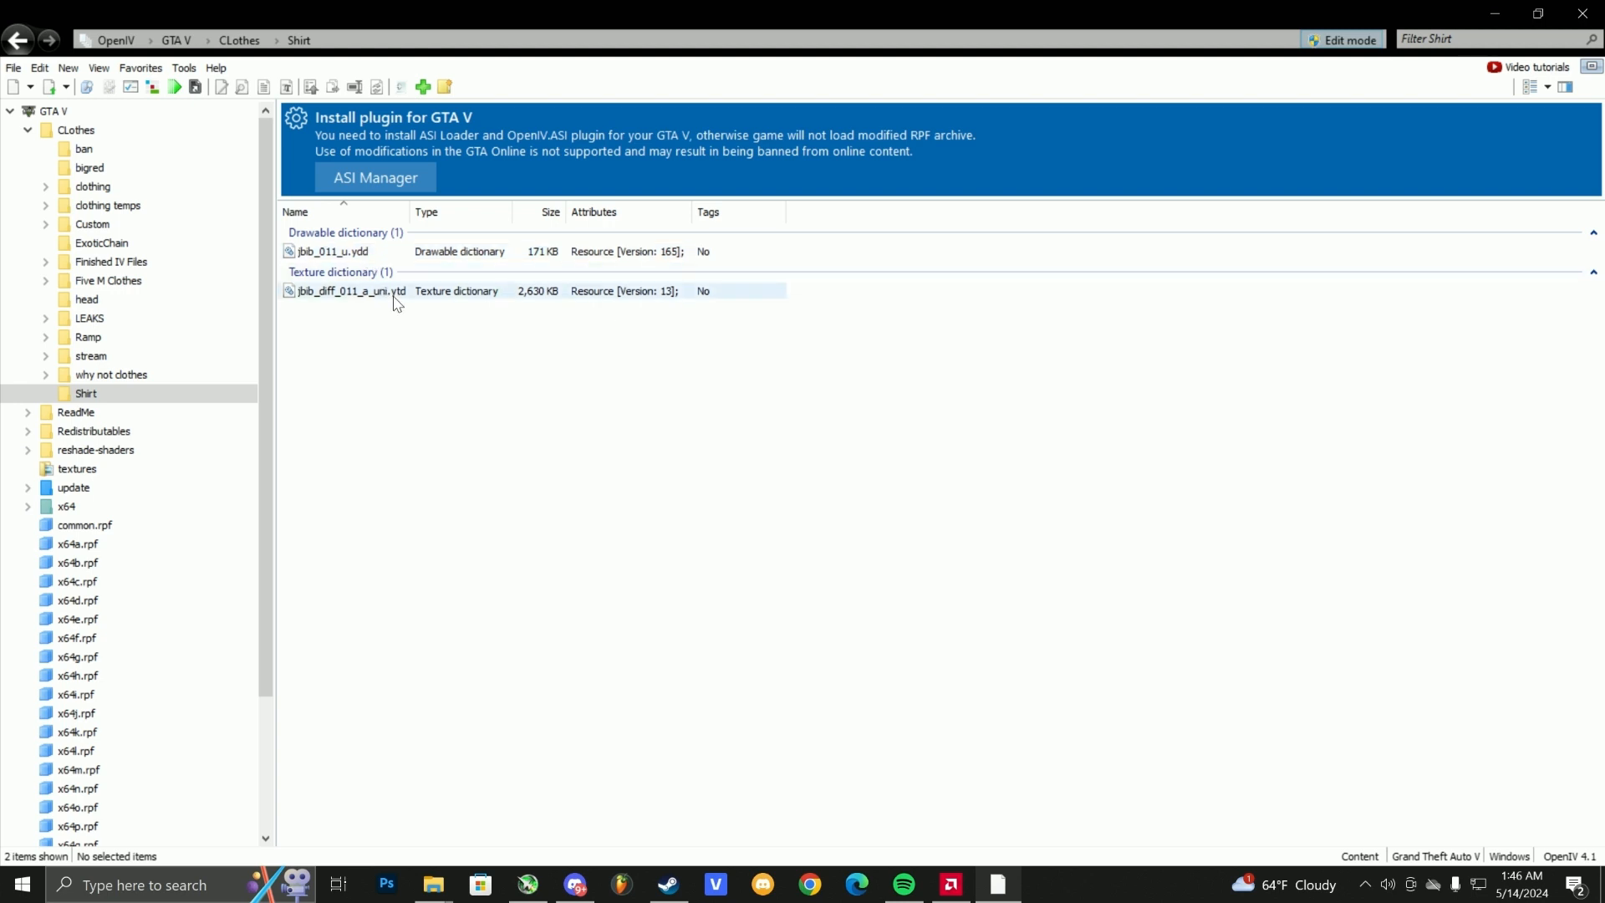
Step: Preview the shirt model jbib_011_u.ydd in an enlarged model viewer, rotate it, and close the viewer
double_click(391, 250)
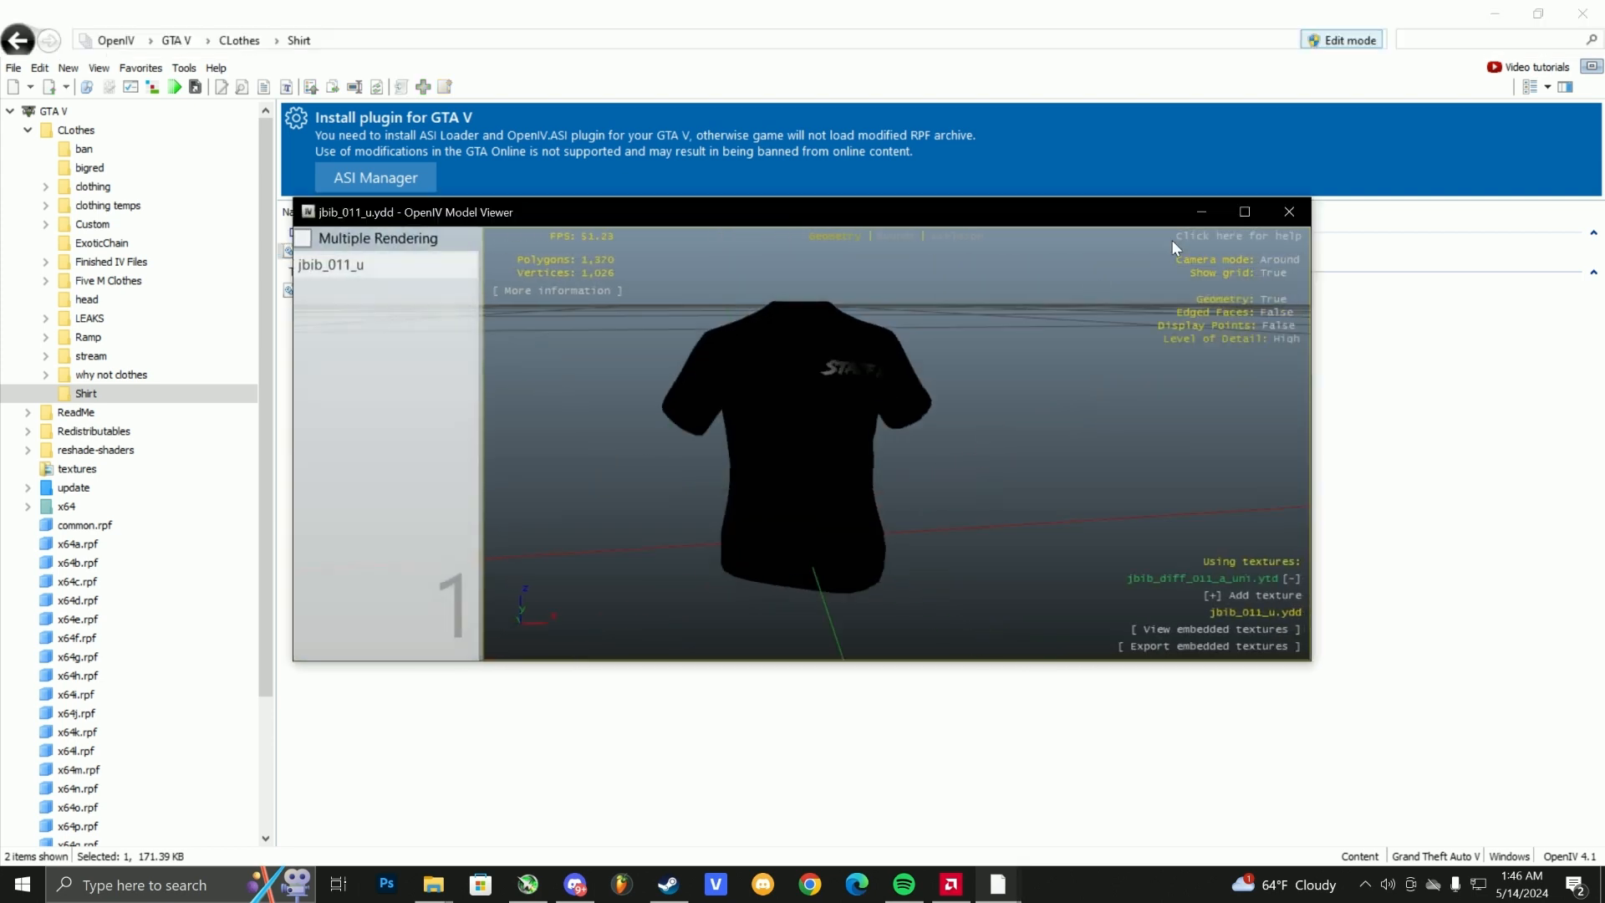
double_click(1178, 212)
drag(1190, 275, 1068, 281)
click(1580, 7)
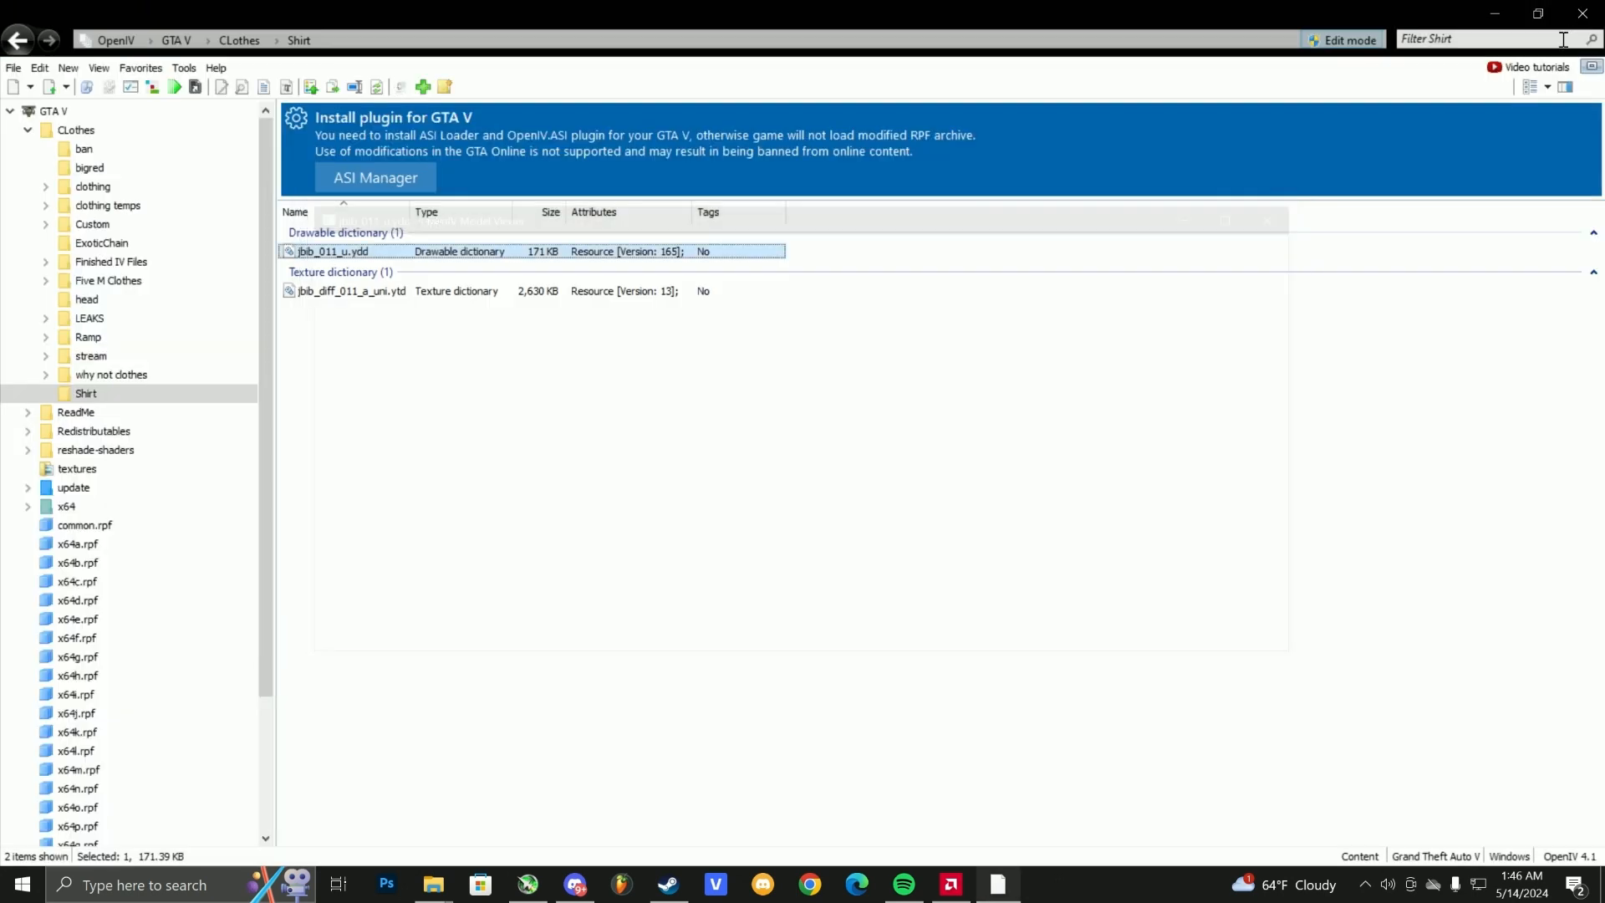
Step: Open jbib_diff_011_a_uni.ytd and start exporting its texture to the RANDOM IMAGES folder on Local Disk (D:)
double_click(396, 293)
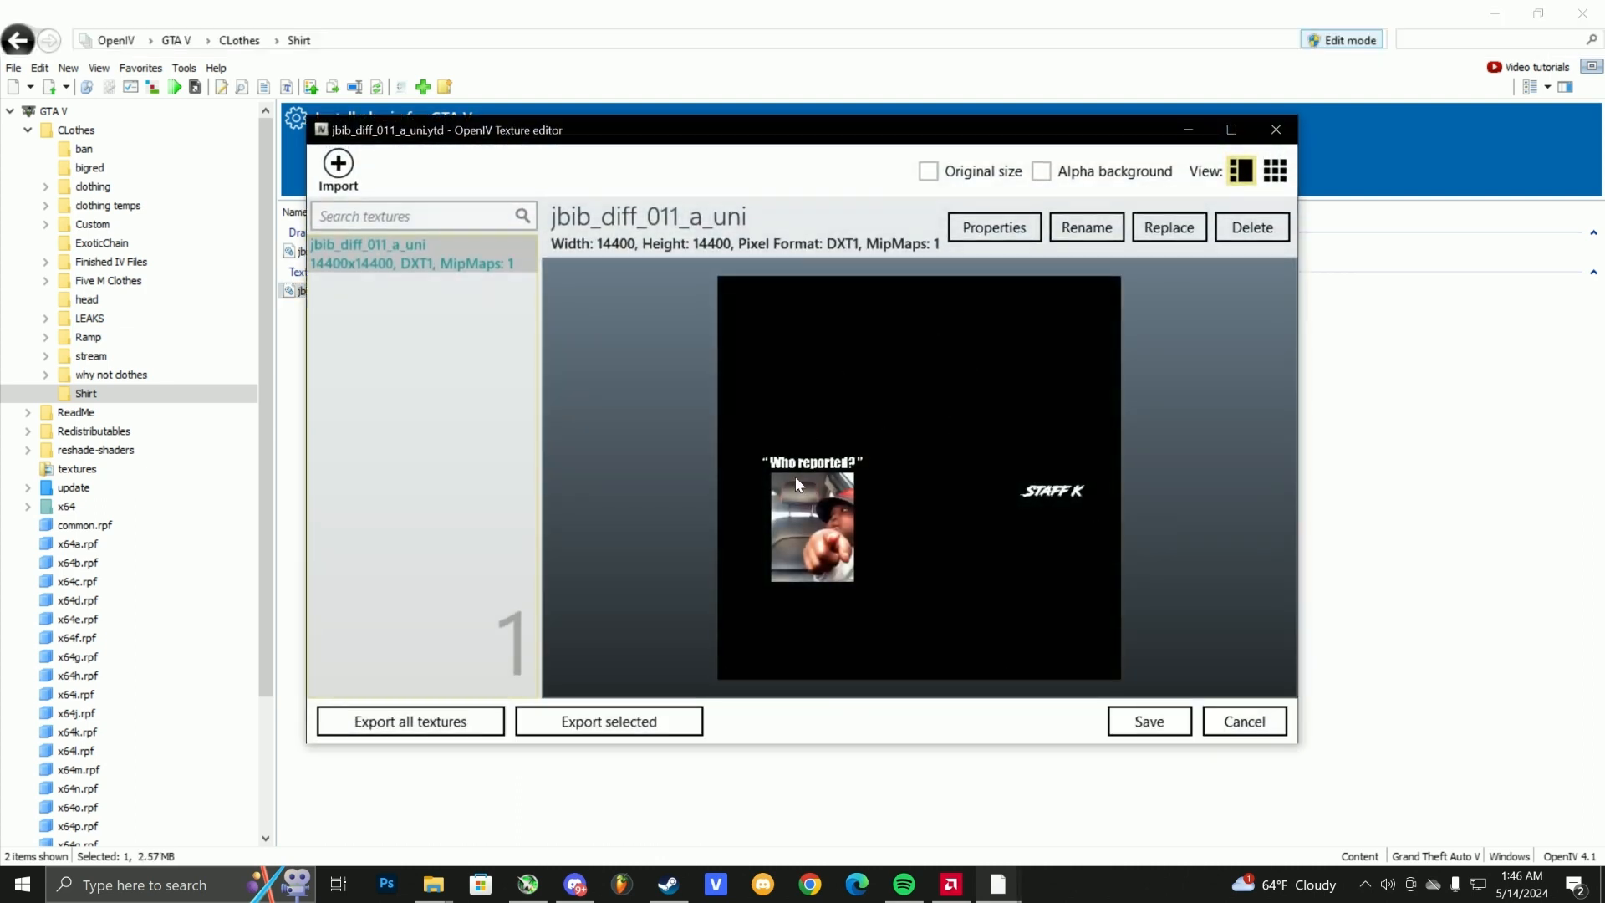
drag(889, 143, 857, 98)
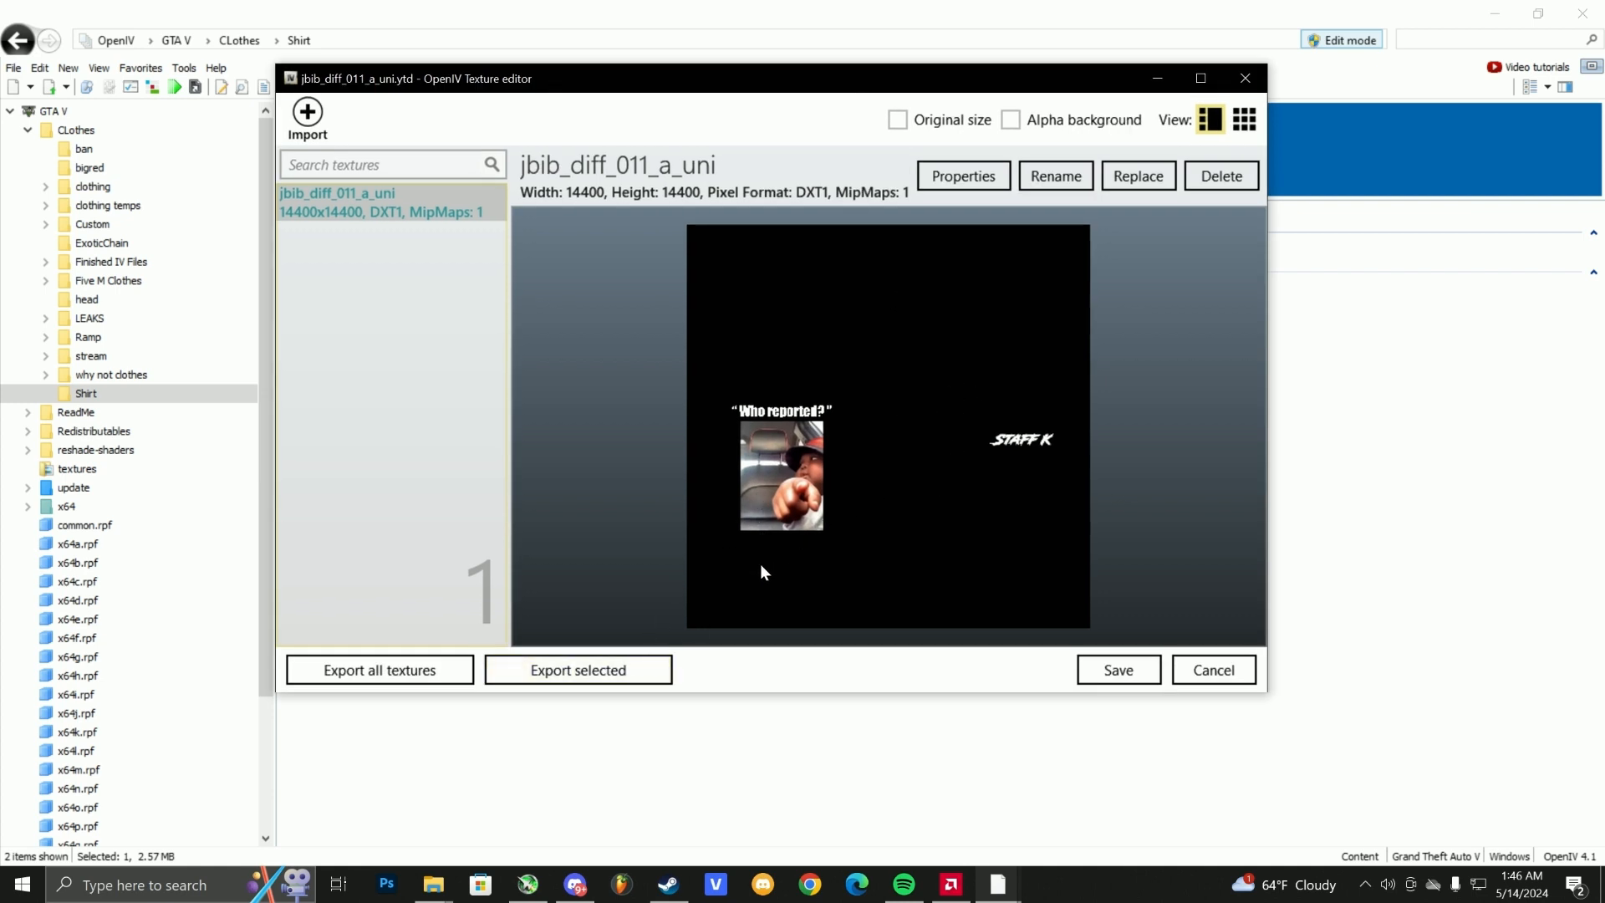
click(557, 673)
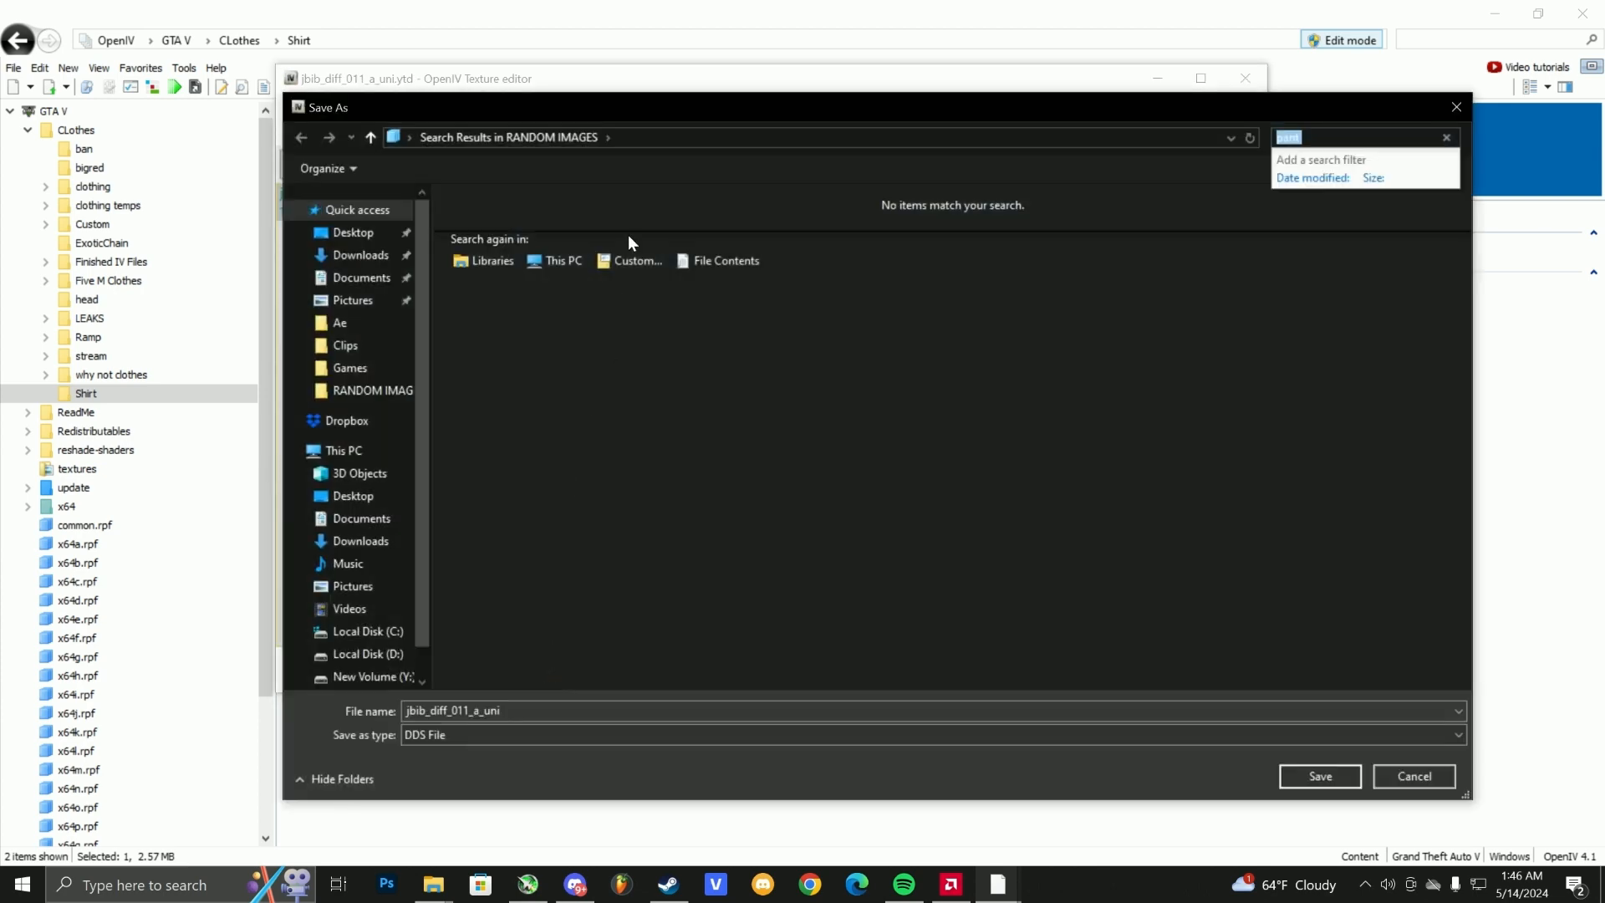
scroll(376, 543, down, 1)
click(352, 552)
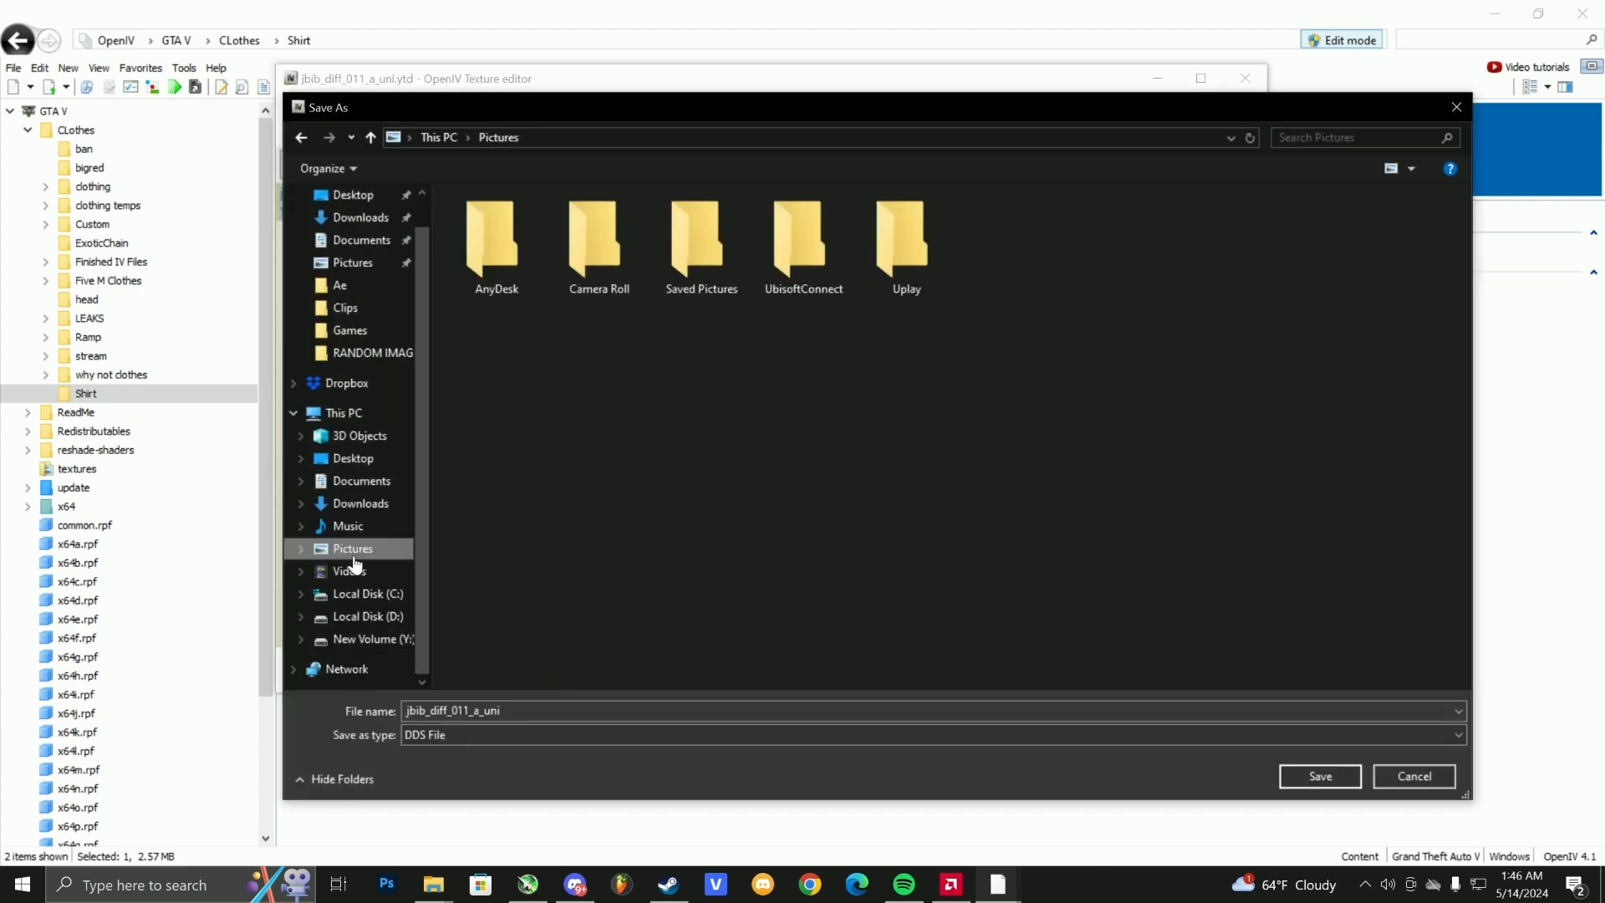
click(393, 618)
click(548, 422)
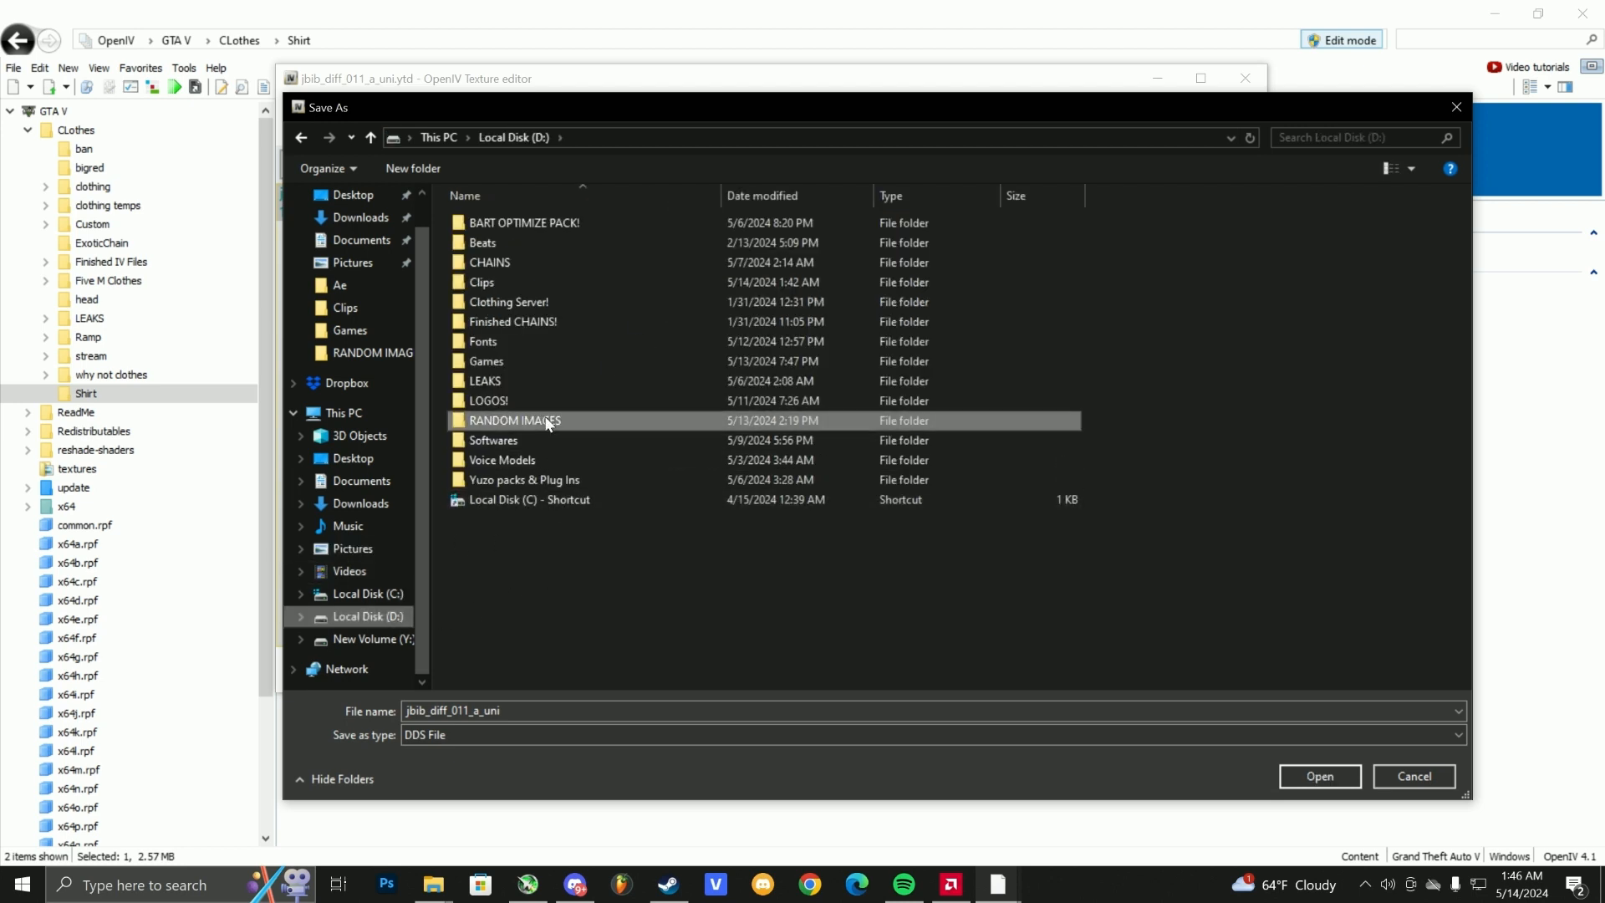
double_click(548, 422)
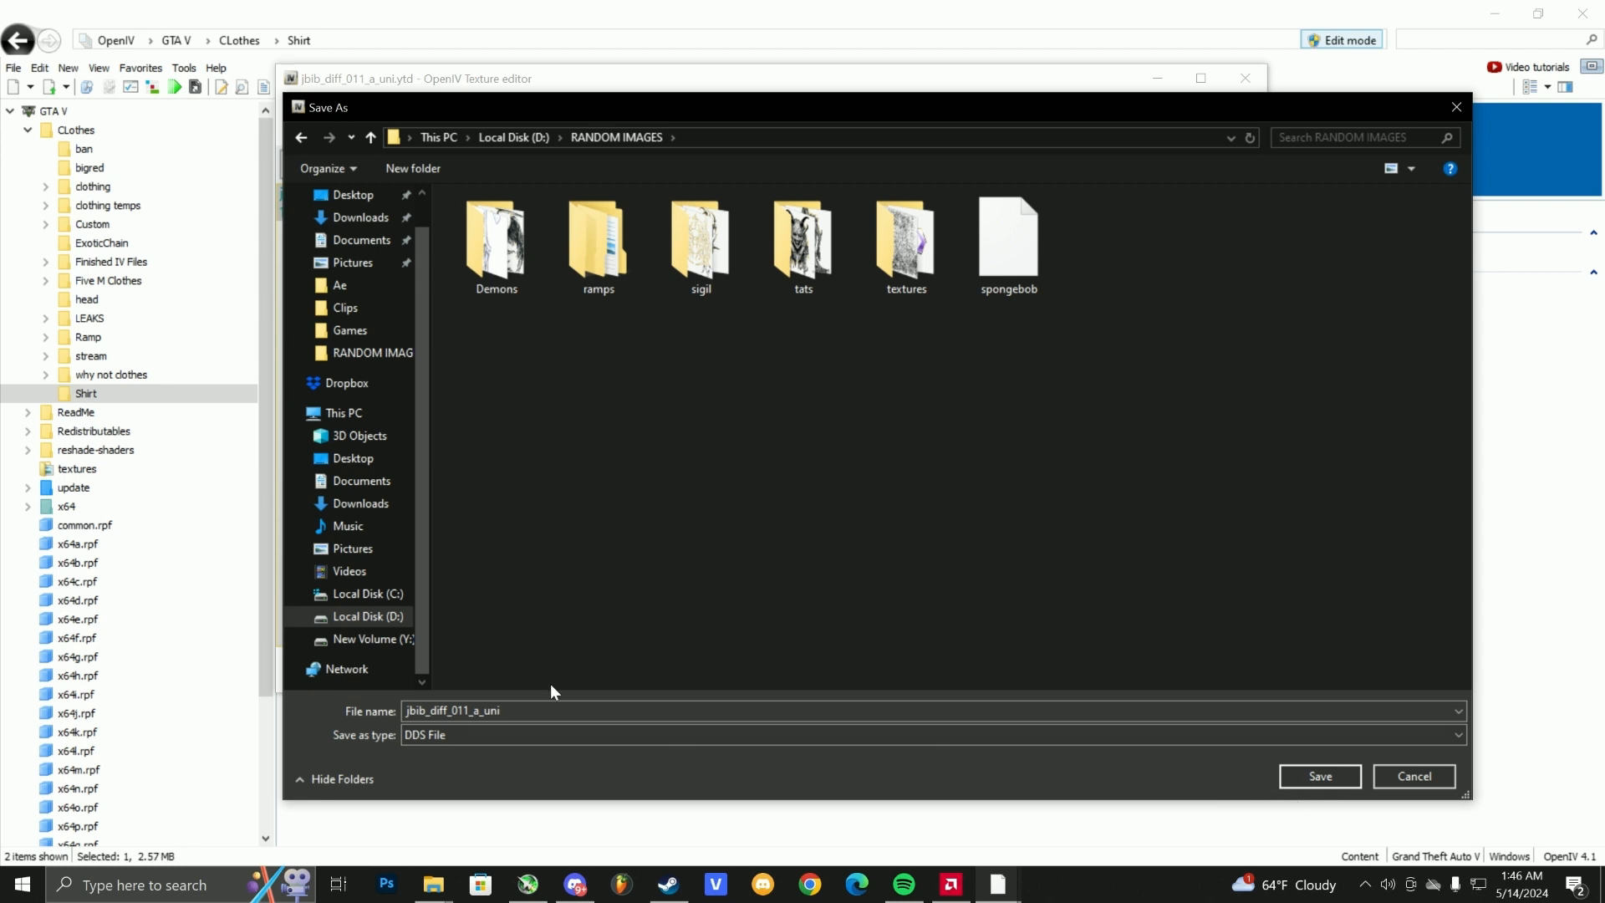
Step: Save the exported texture as a PNG image named Shirt
click(489, 739)
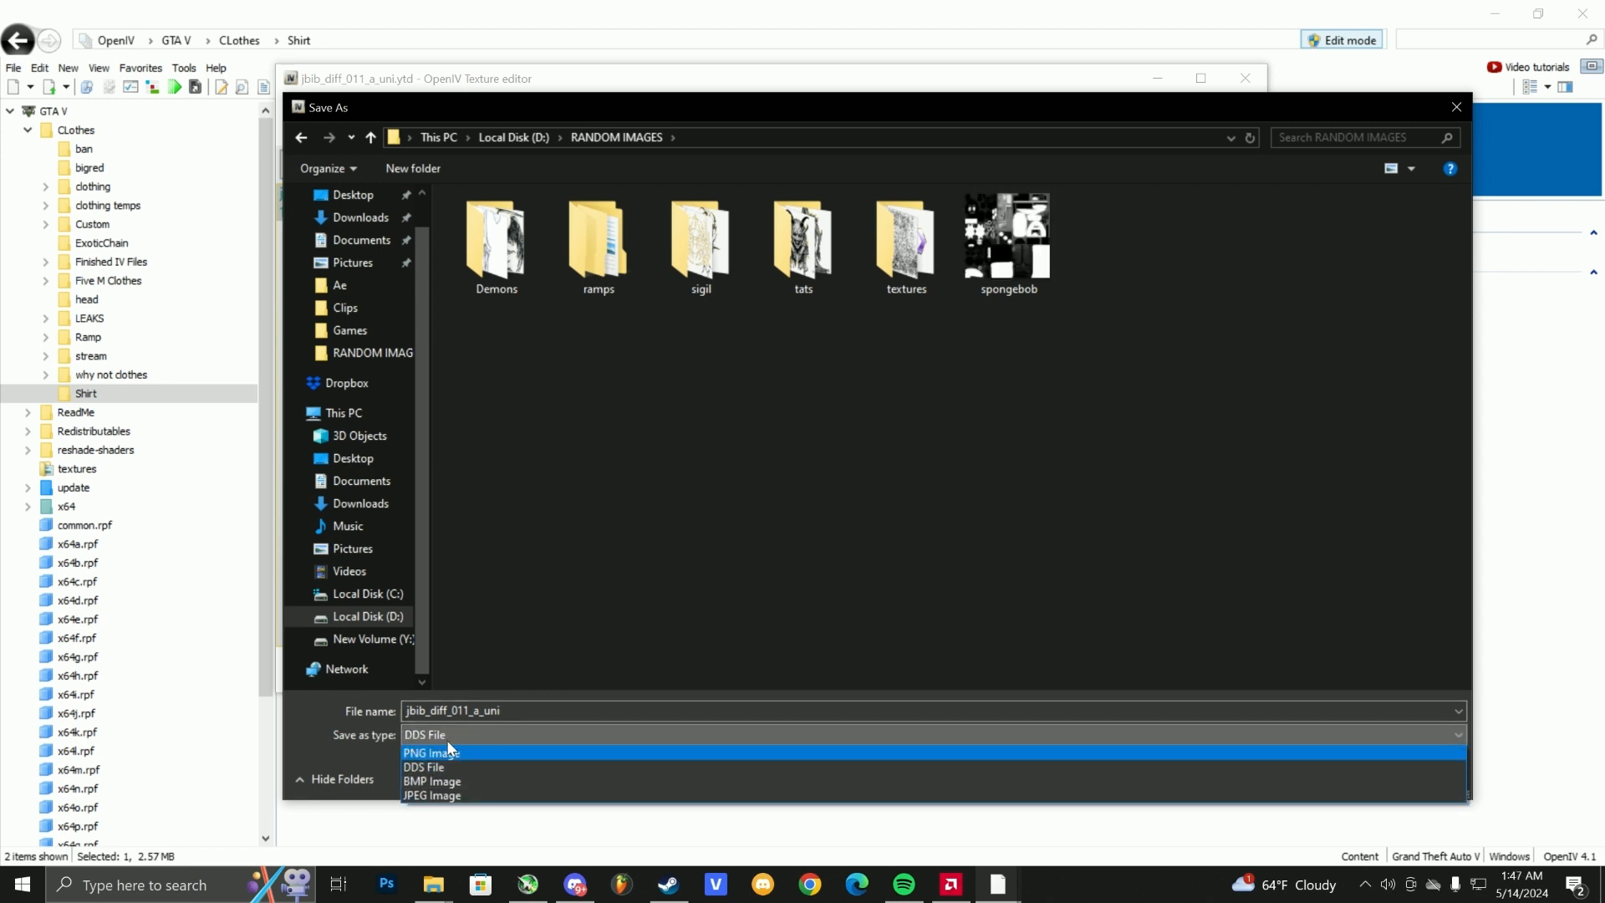
click(448, 754)
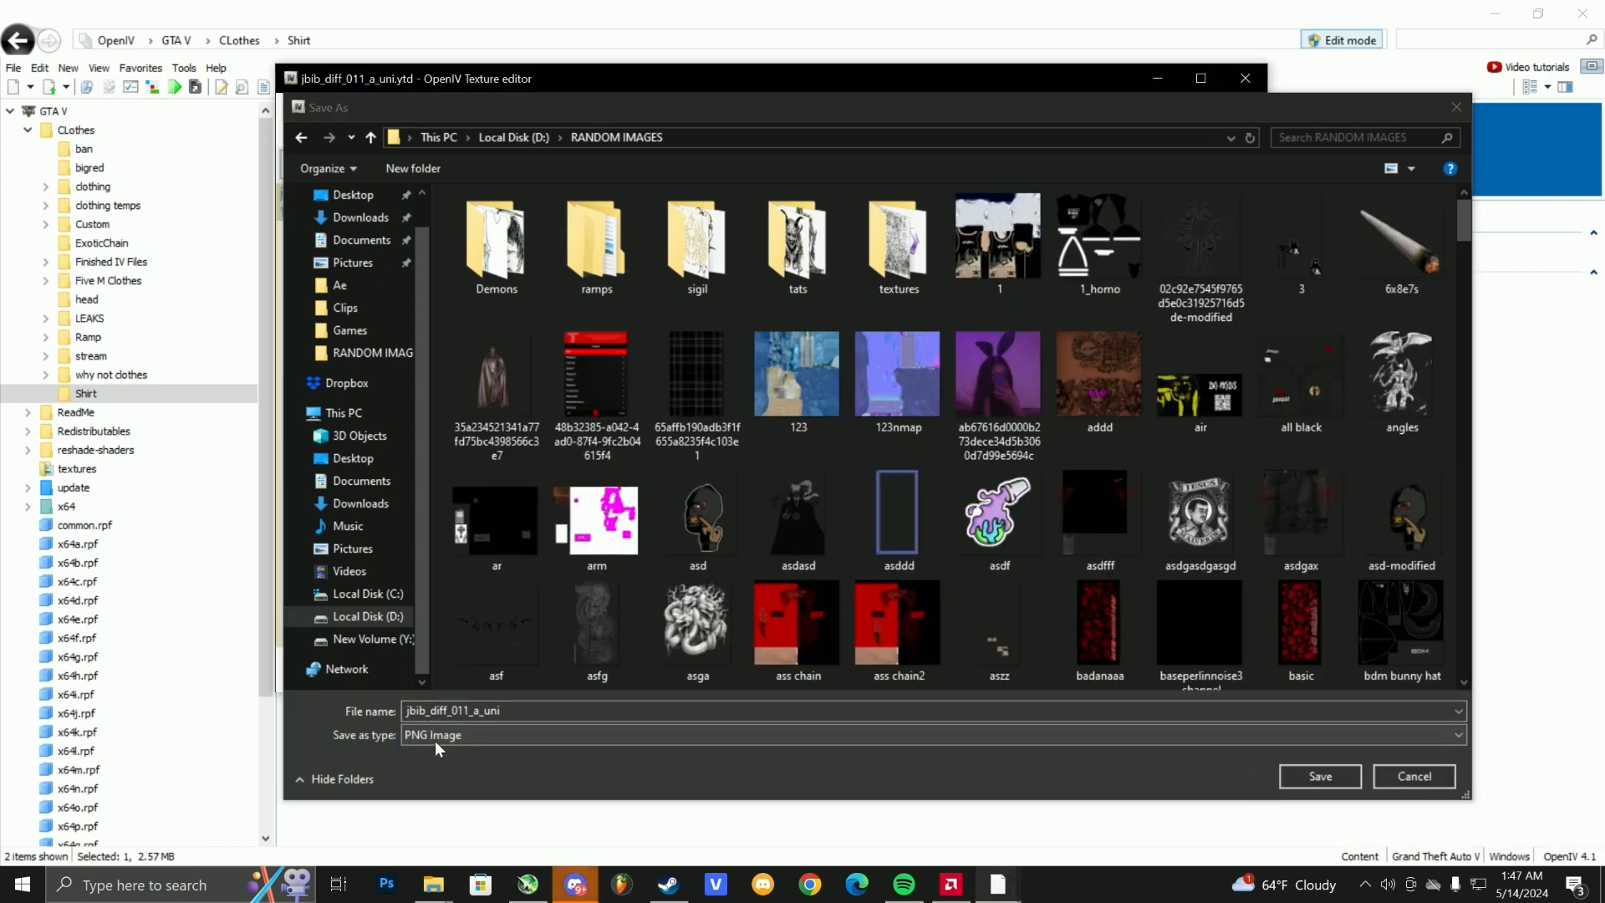
click(365, 711)
text(Shirt)
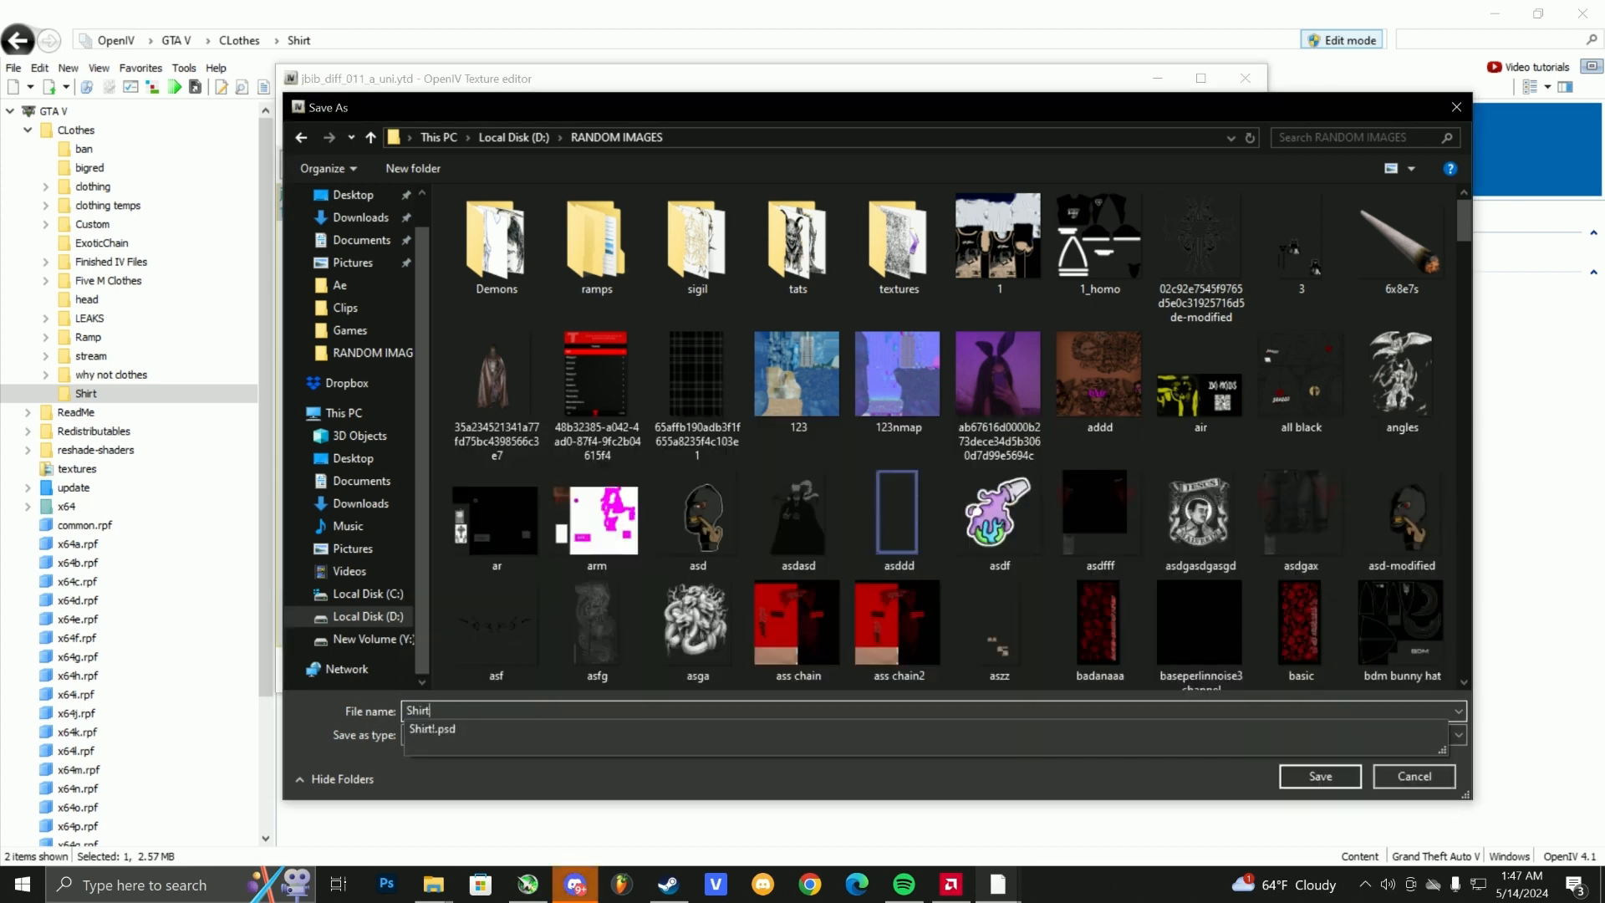
key(Return)
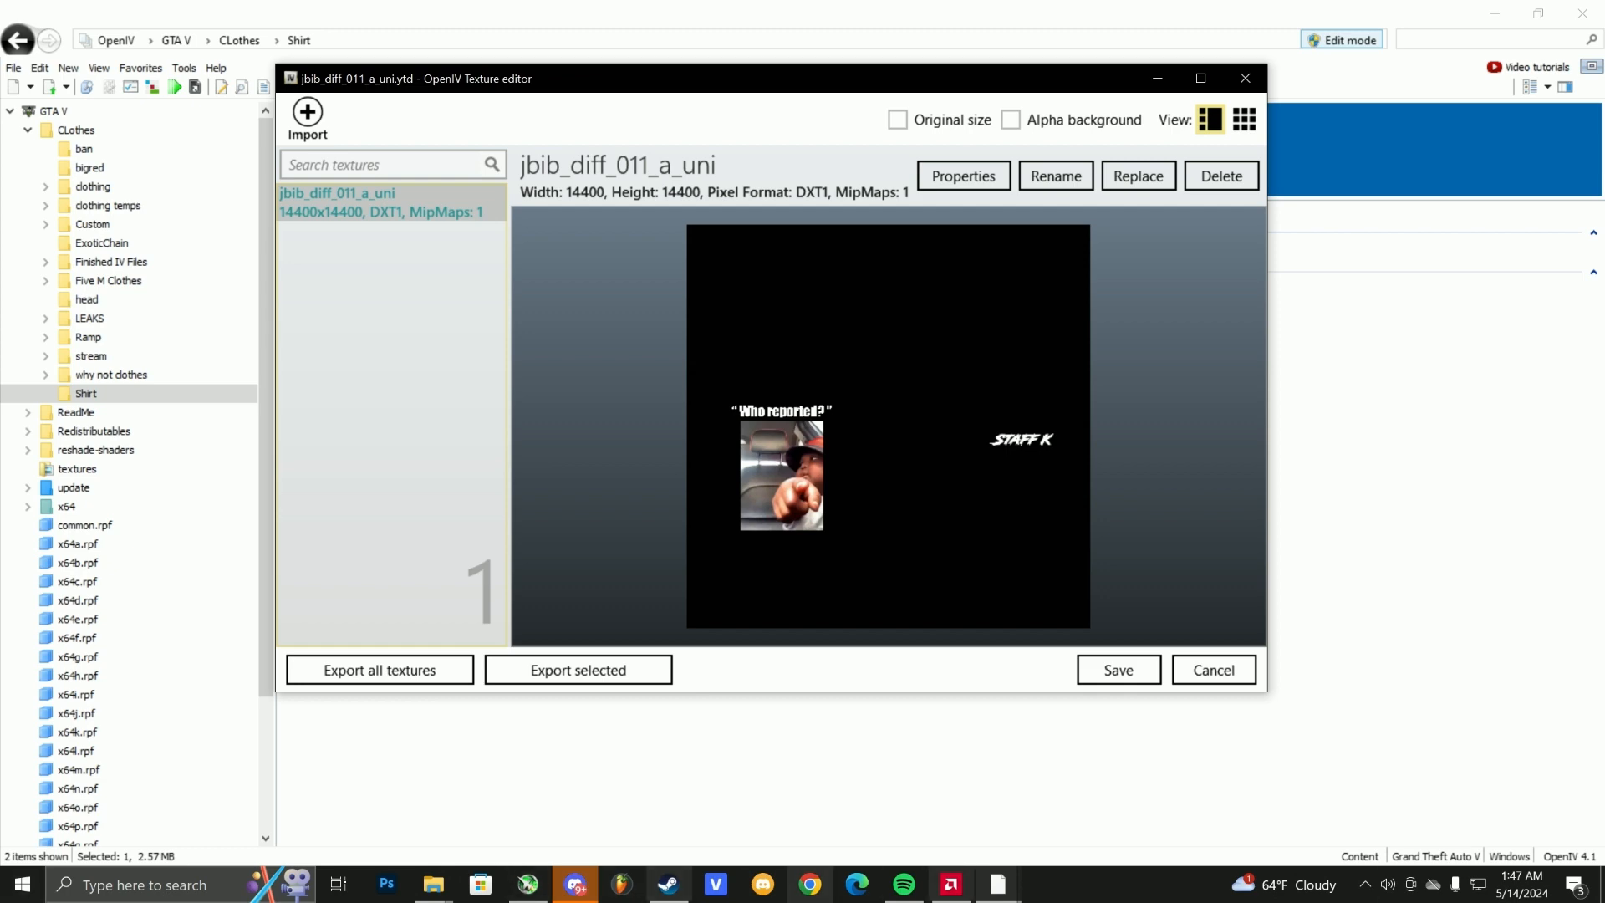
Step: Switch to File Explorer, open RANDOM IMAGES on Local Disk (D:), and search the folder for "shirt"
mouse_move(437, 886)
click(389, 811)
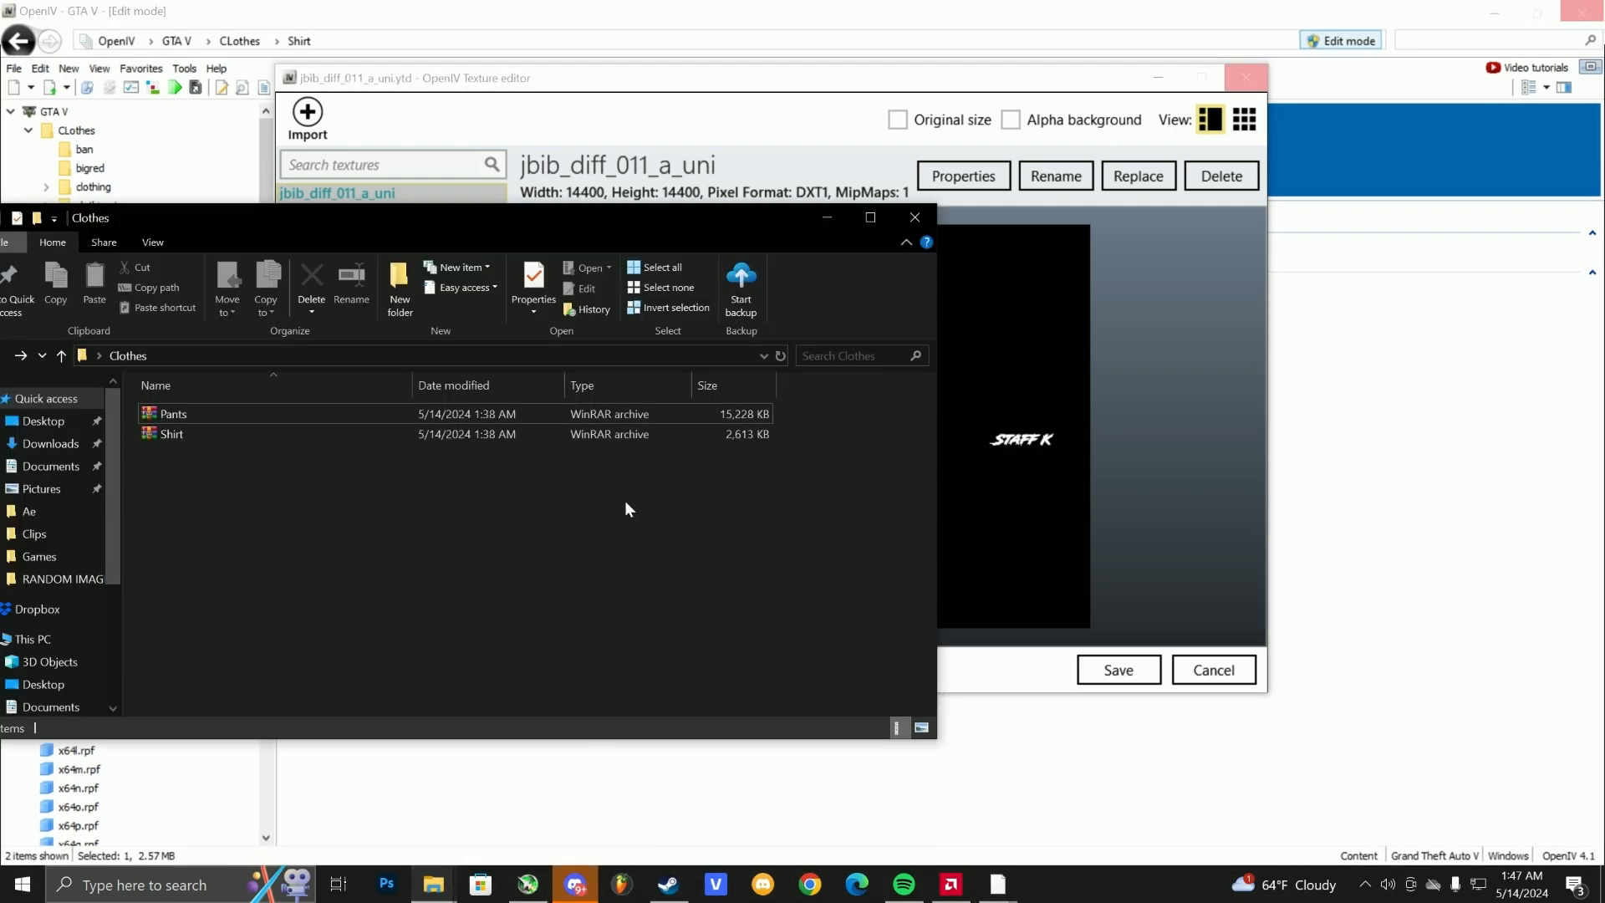
scroll(627, 501, down, 3)
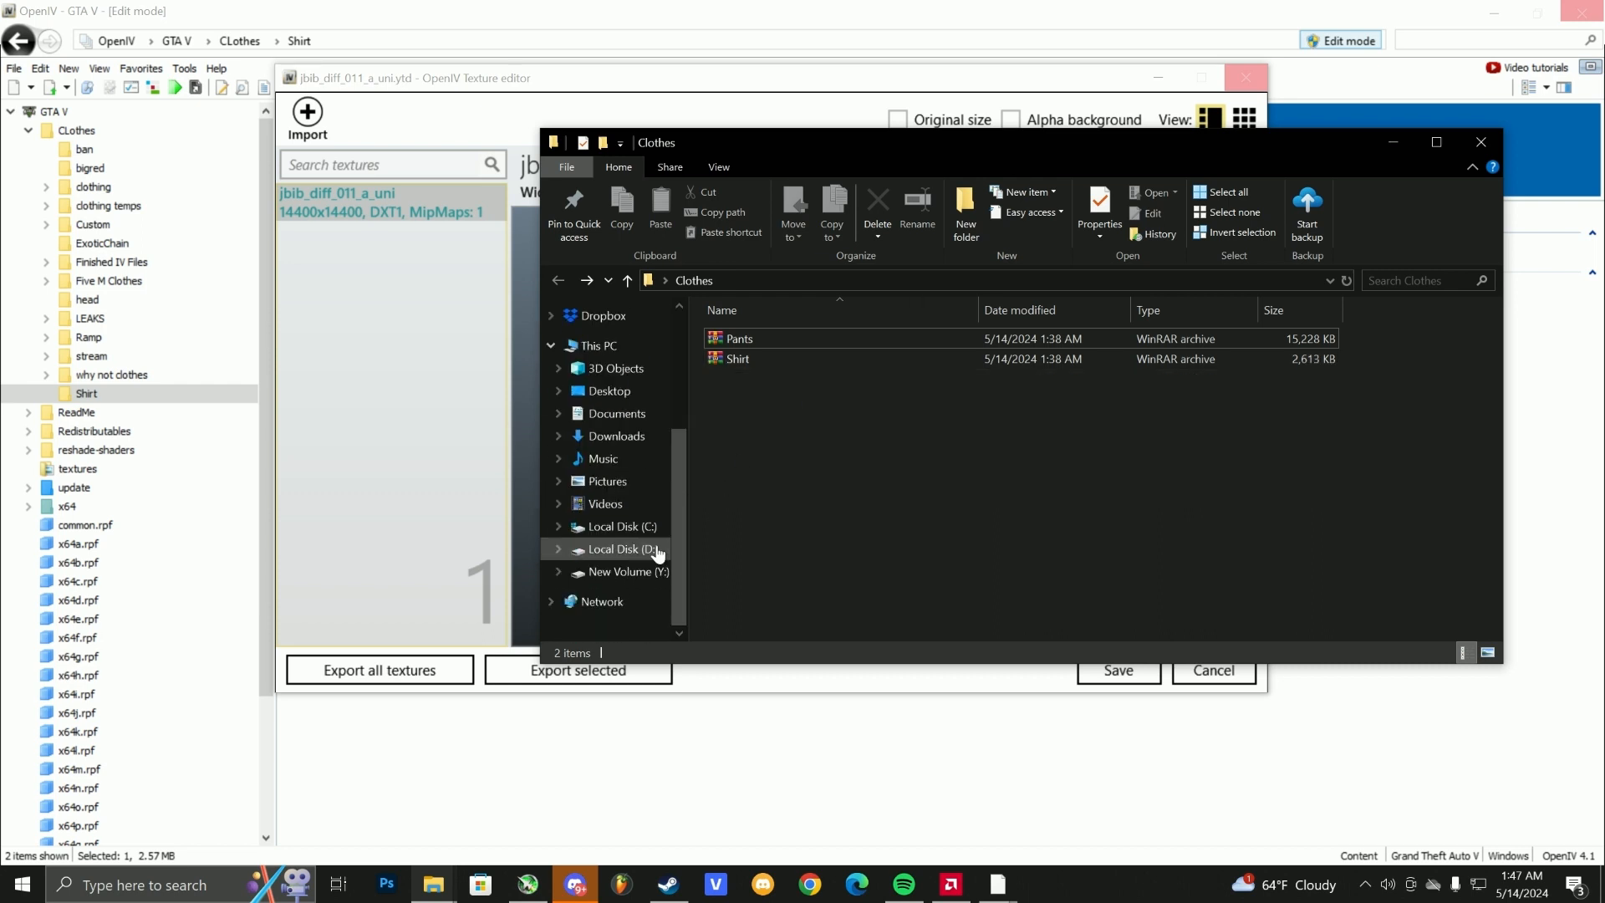
click(660, 552)
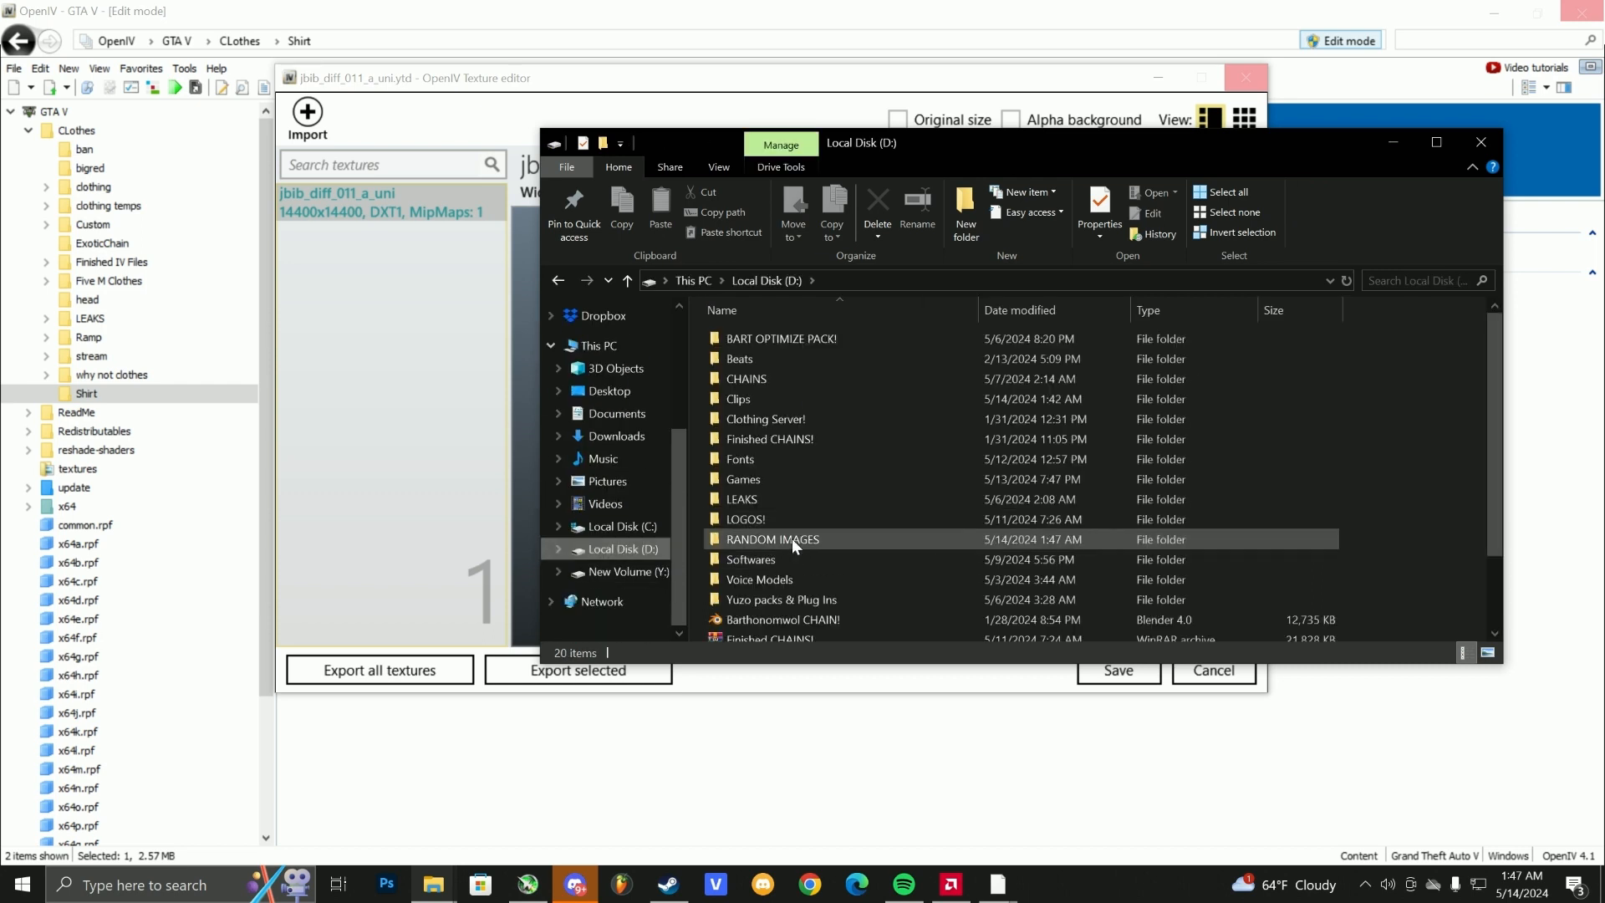
double_click(790, 539)
click(1413, 281)
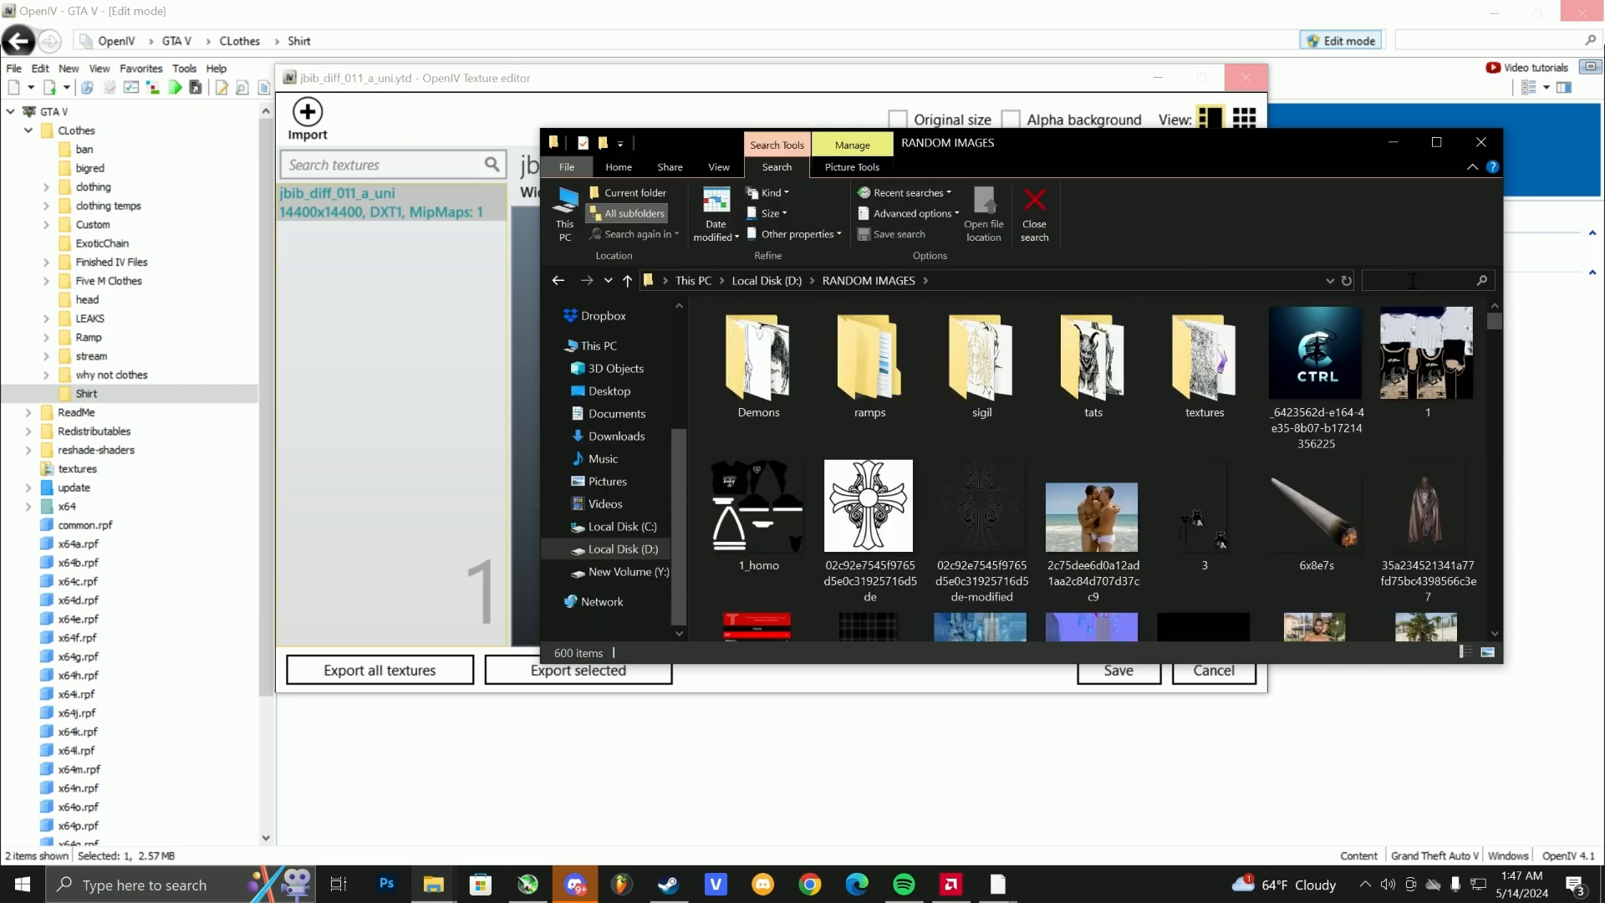
text(shirt)
Step: Enlarge the search results window and open the exported Shirt.png to view the texture
drag(1075, 138, 675, 34)
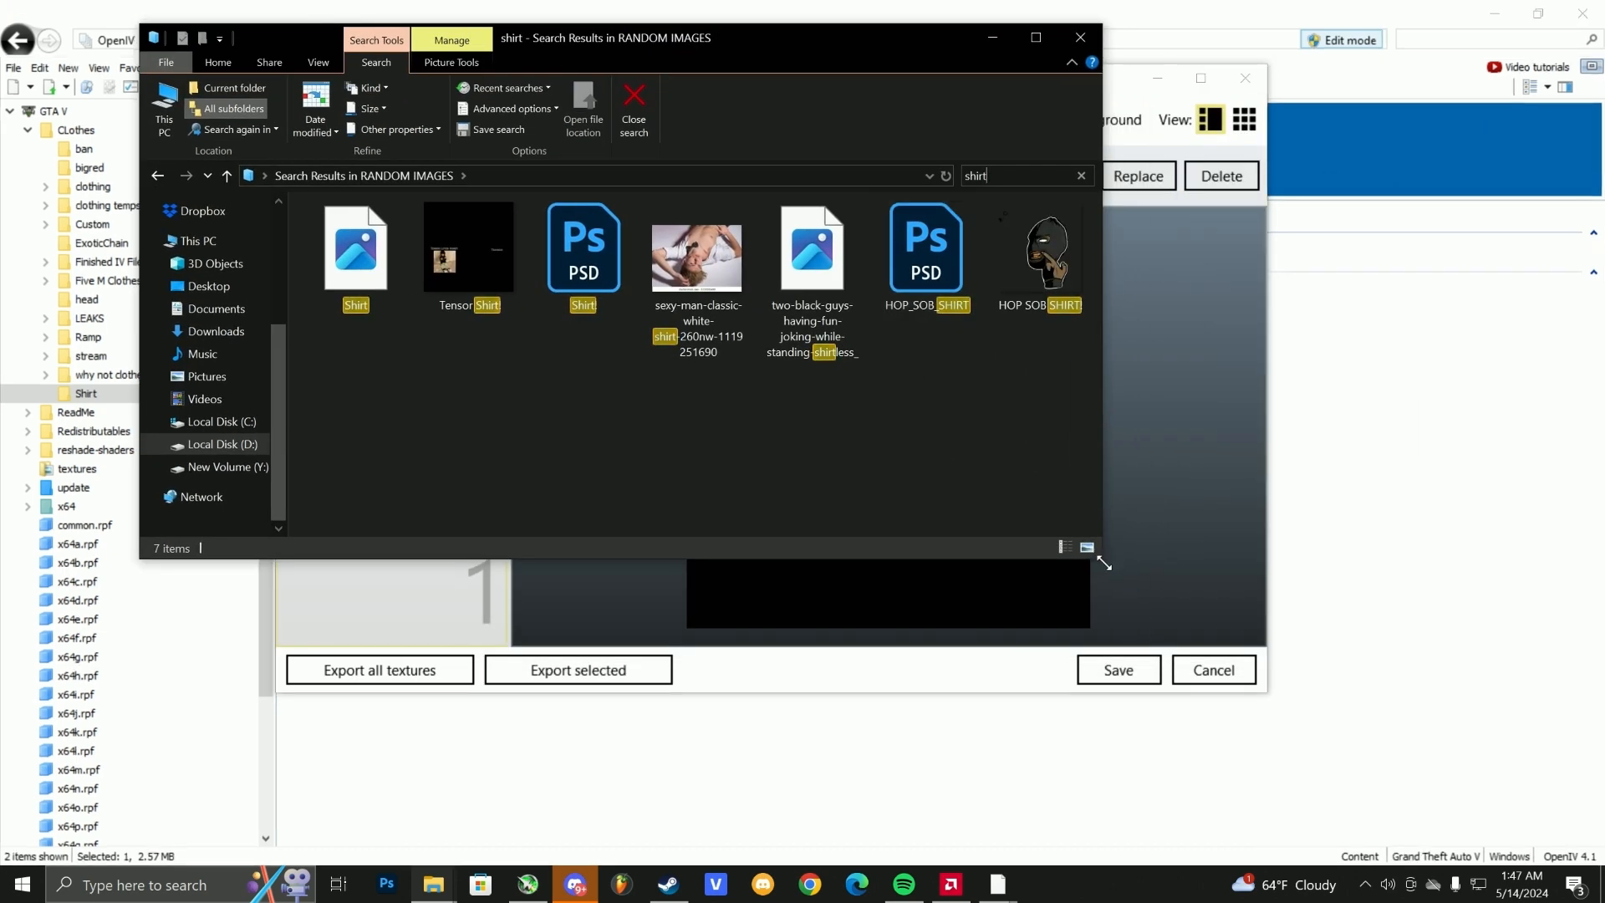
drag(1102, 558, 1507, 852)
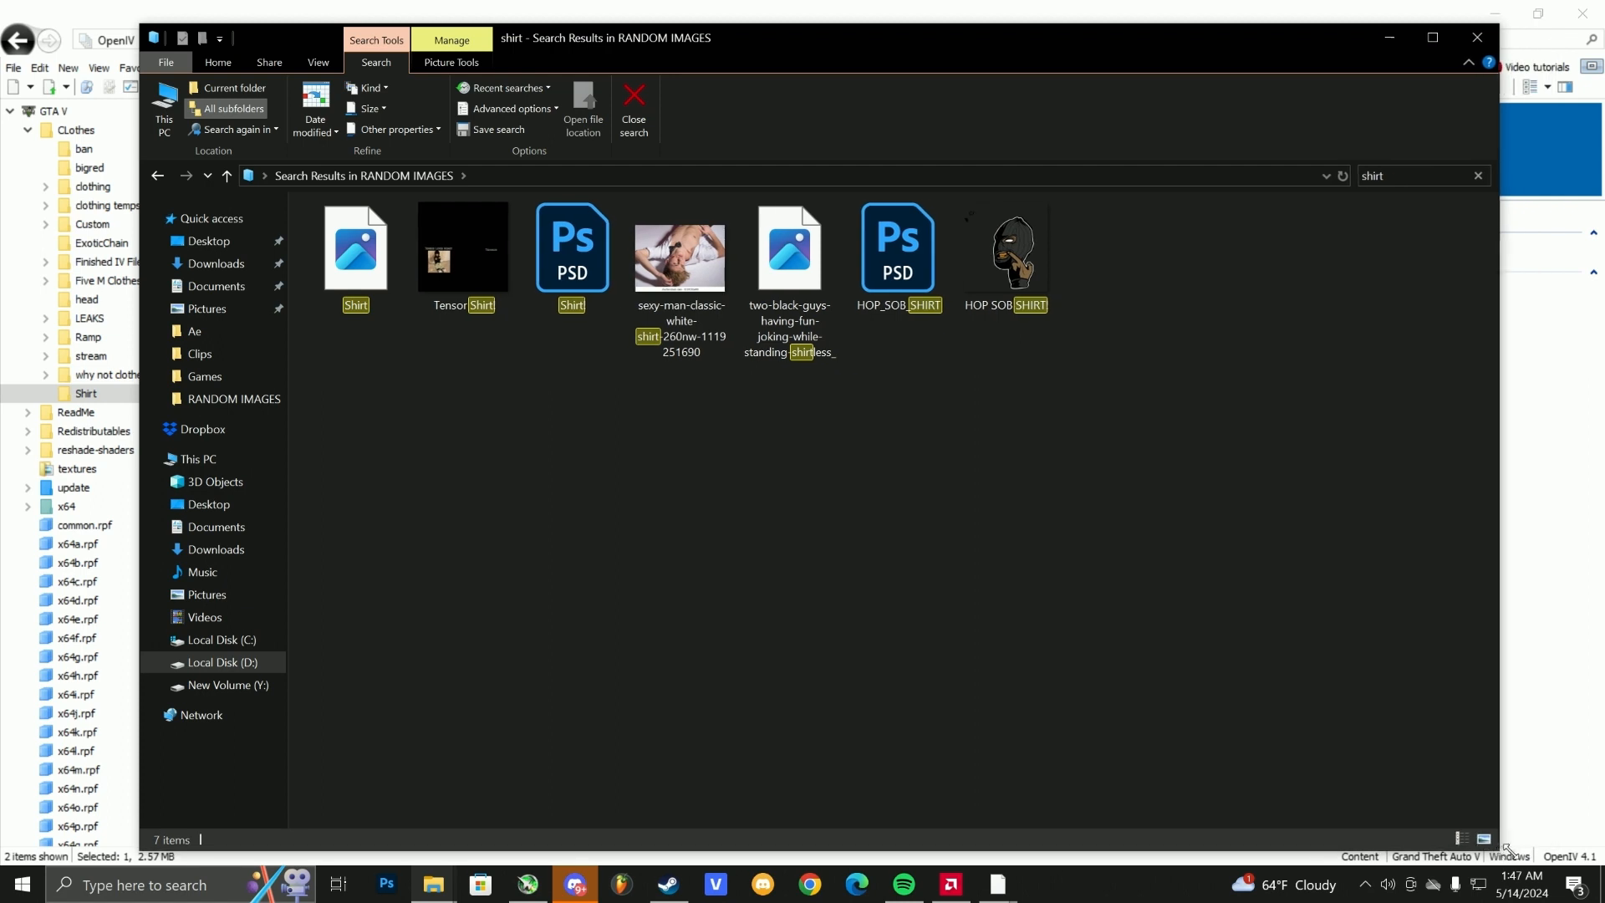
mouse_move(1035, 37)
mouse_down()
mouse_move(1078, 39)
mouse_move(1053, 47)
mouse_up()
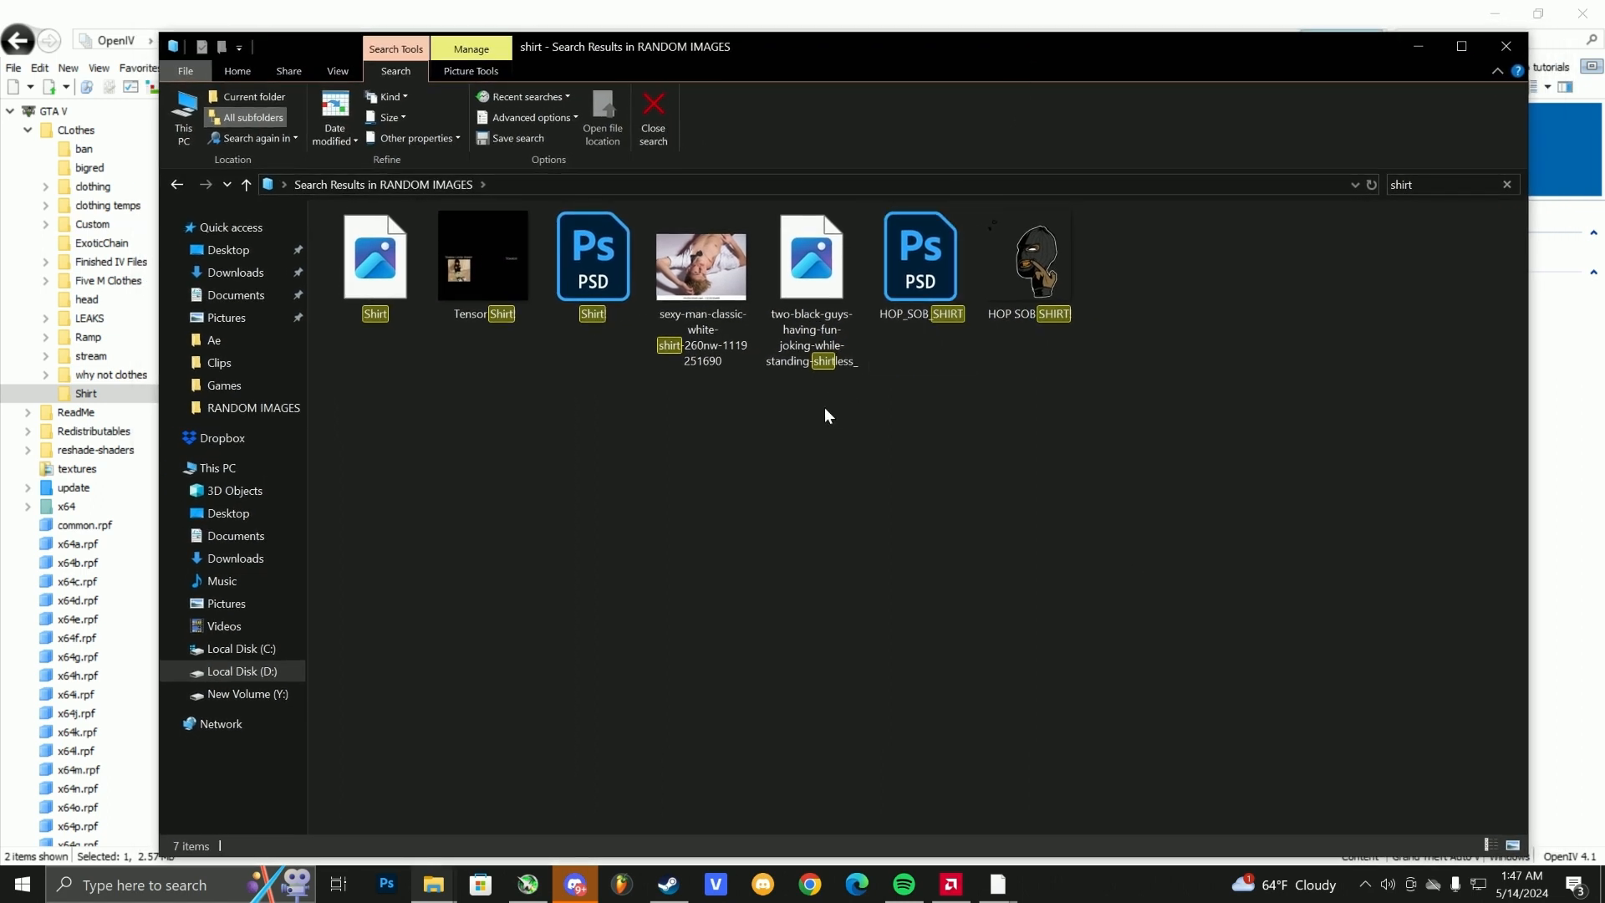
double_click(364, 256)
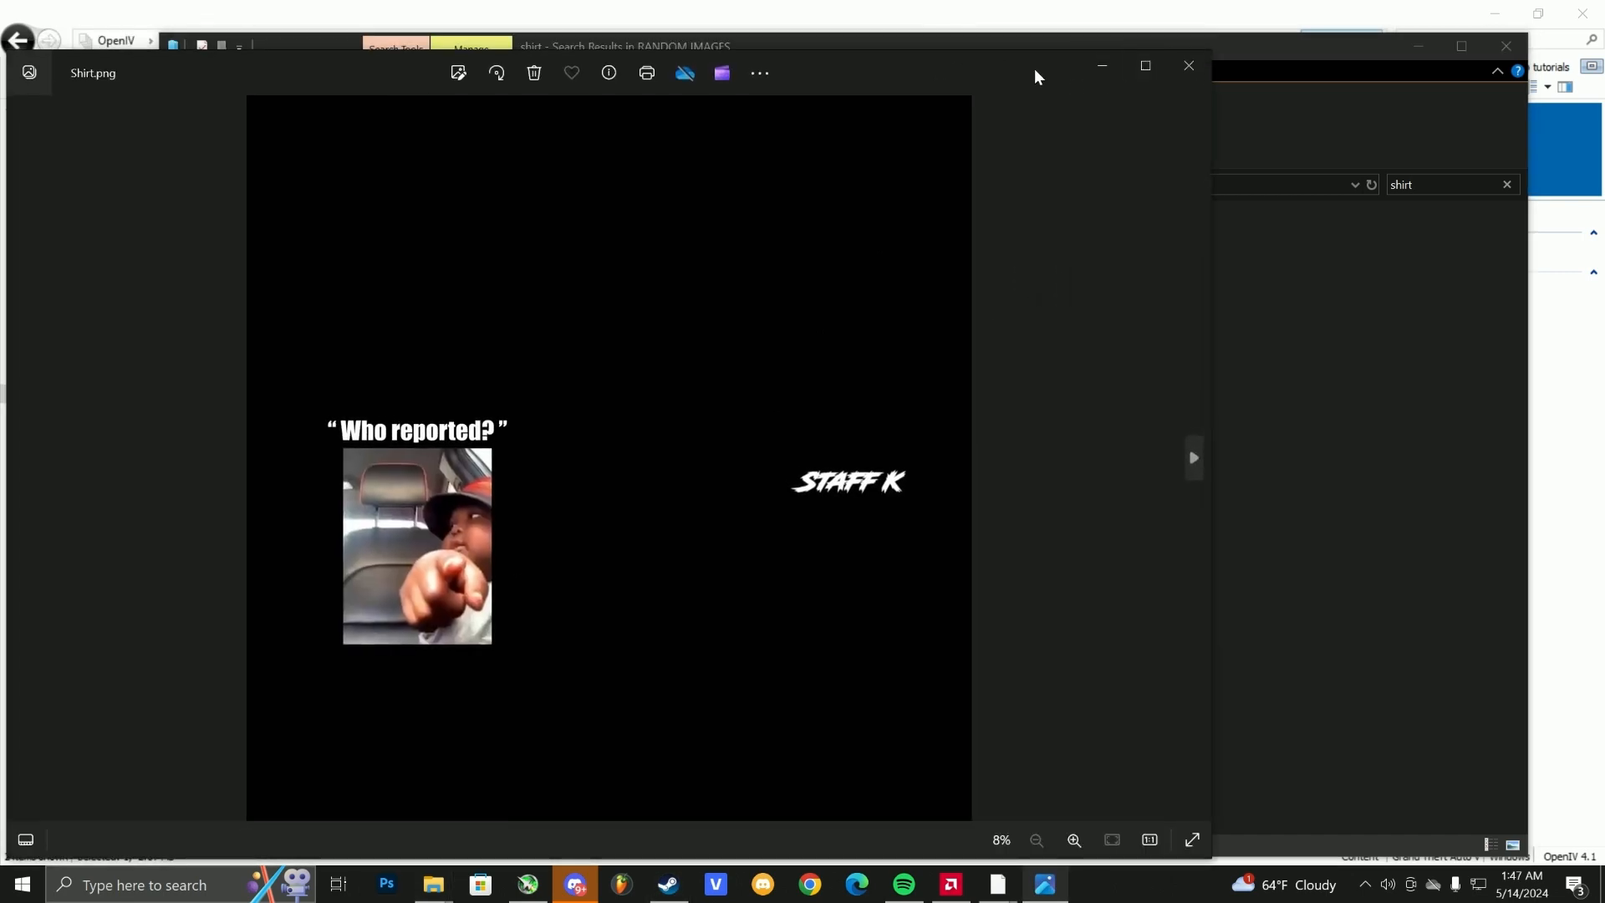
Step: Switch to Photoshop and open Shirt.png from the RANDOM IMAGES search results, showing the whole texture
drag(1035, 76, 1005, 184)
click(1147, 173)
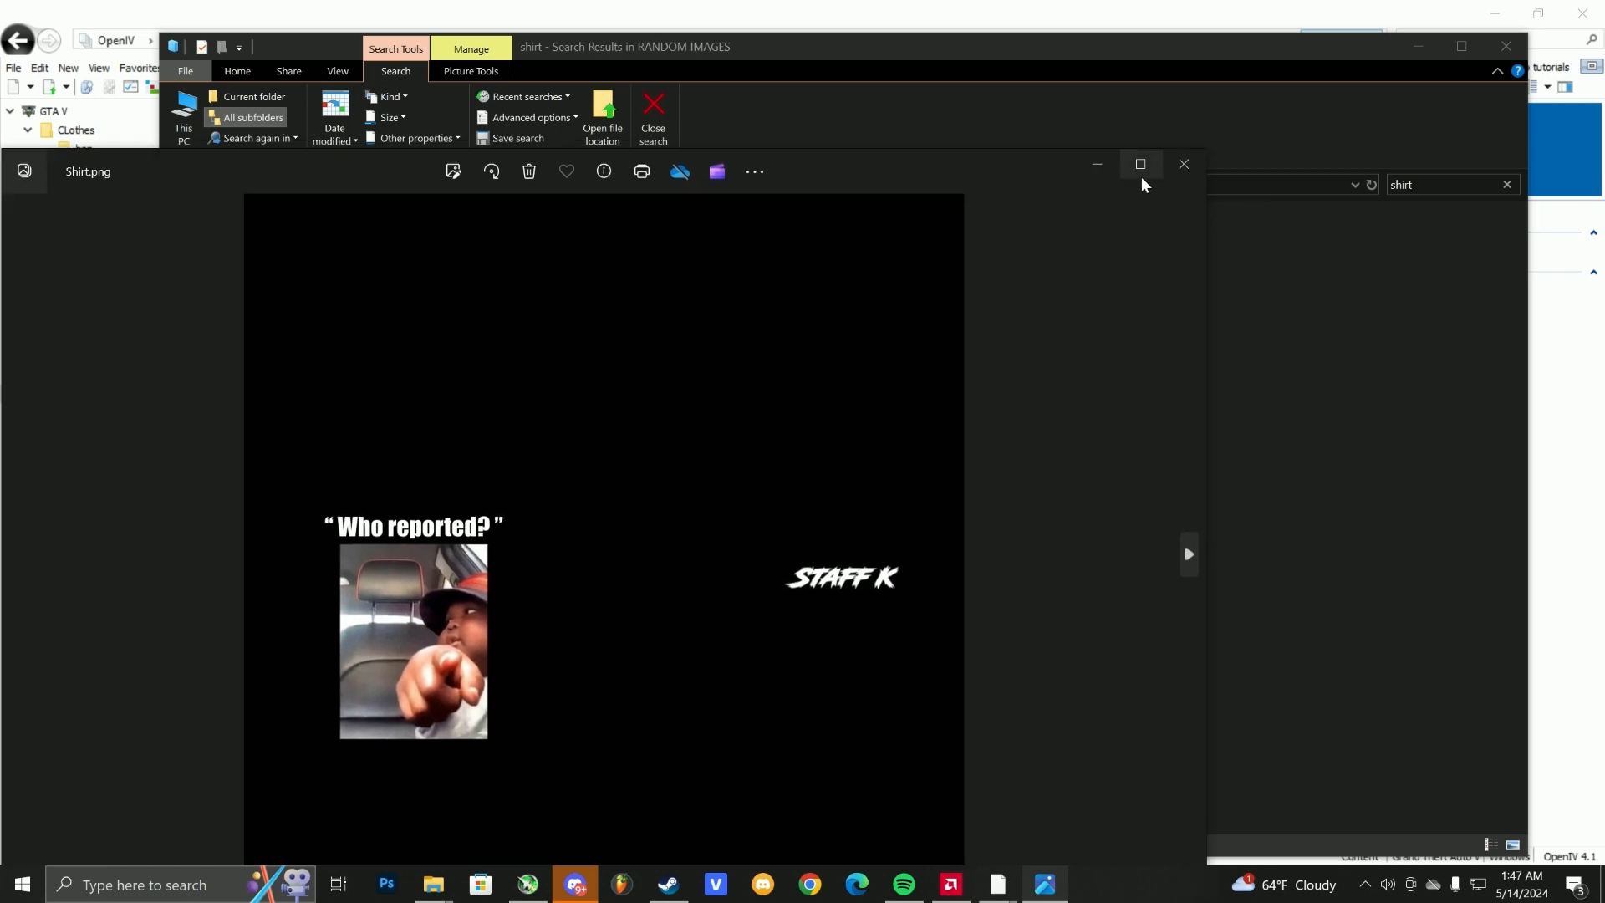
click(388, 885)
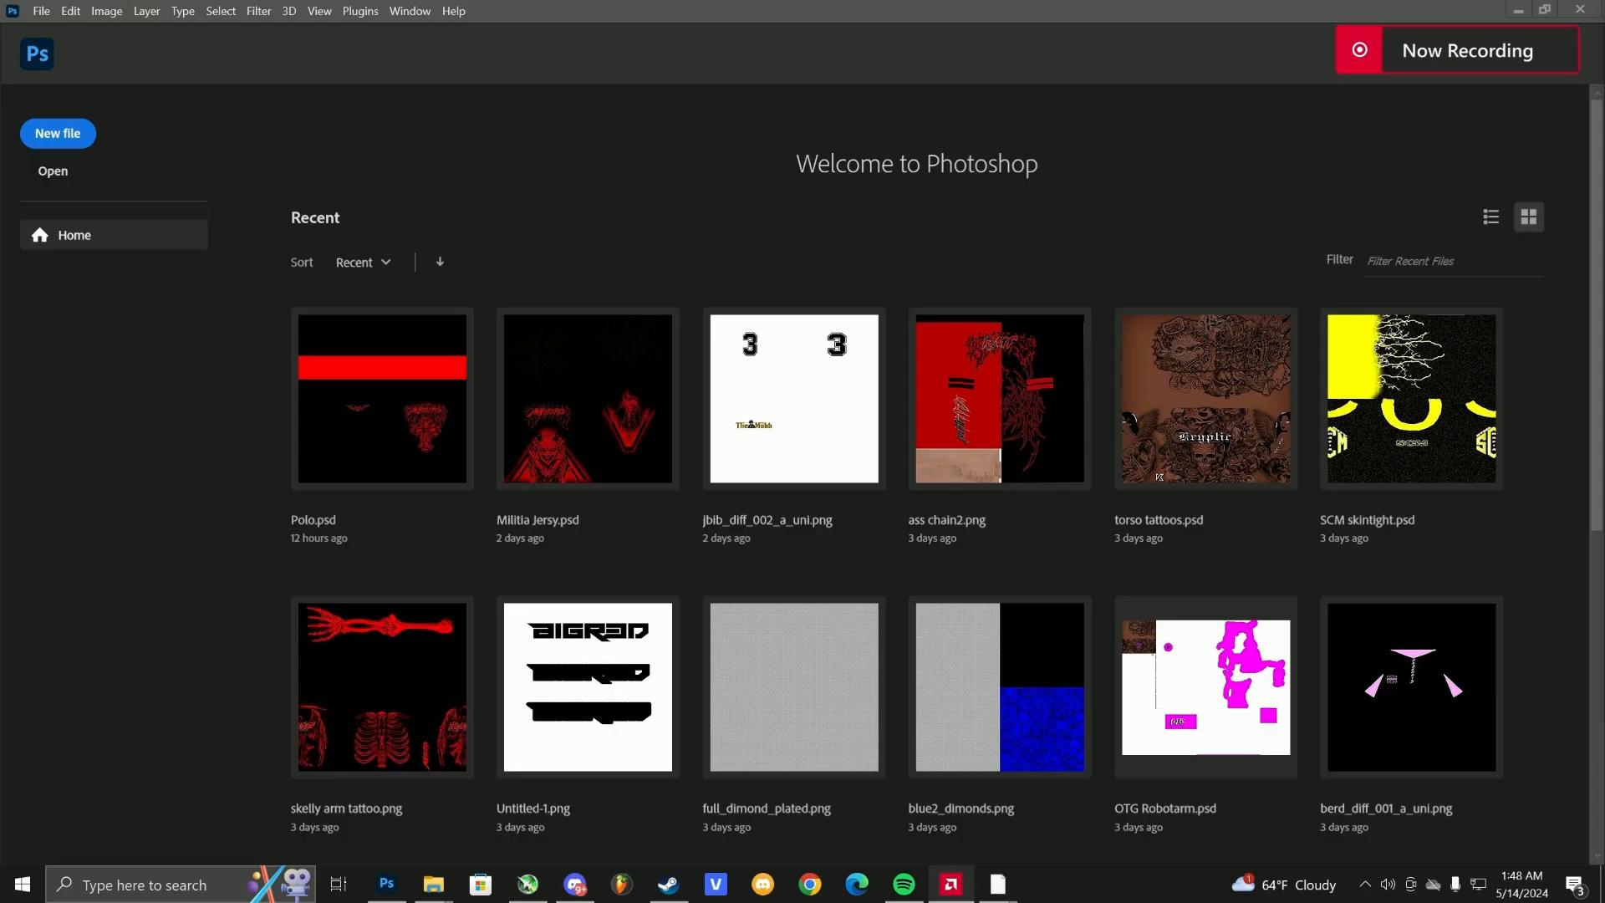
mouse_move(433, 884)
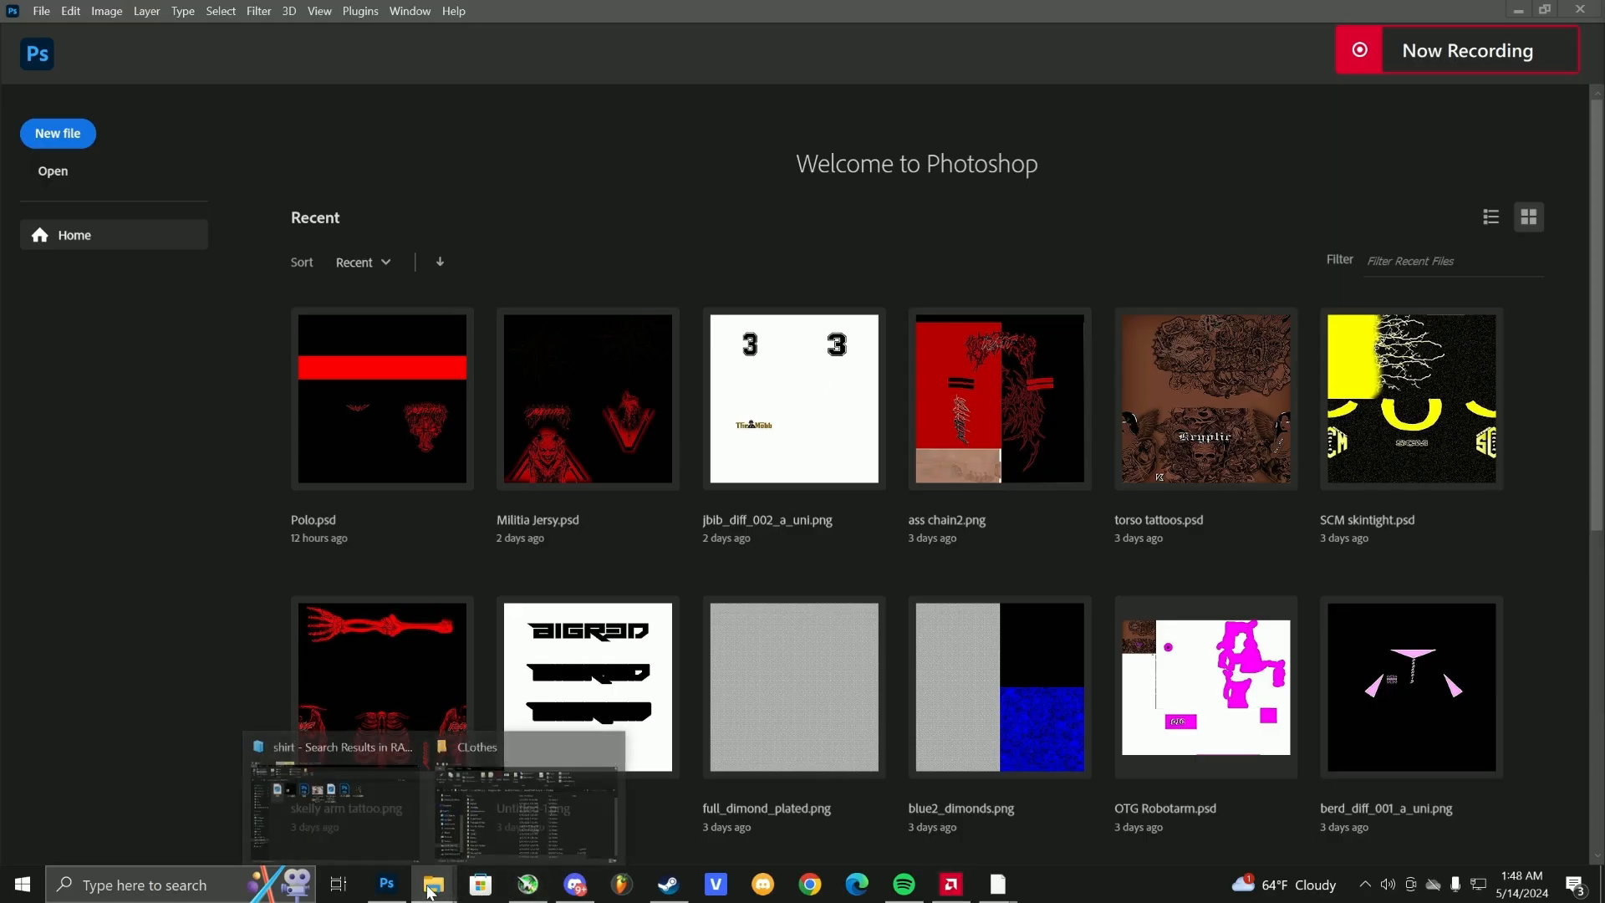
click(349, 811)
drag(699, 59, 1006, 72)
drag(646, 287, 178, 432)
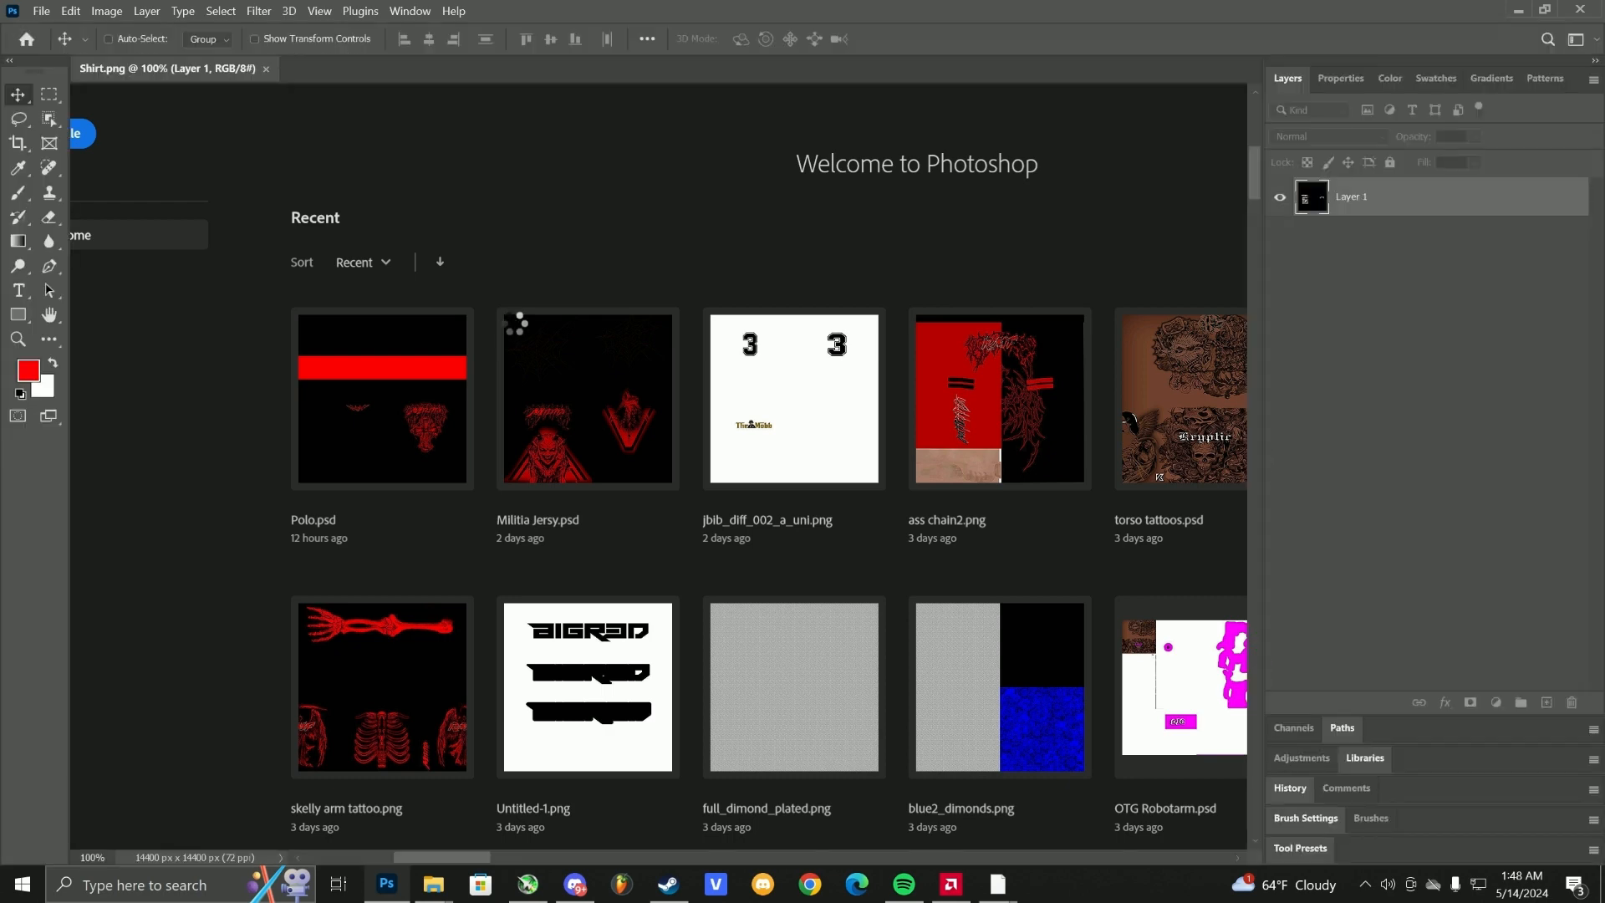
scroll(527, 339, down, 5)
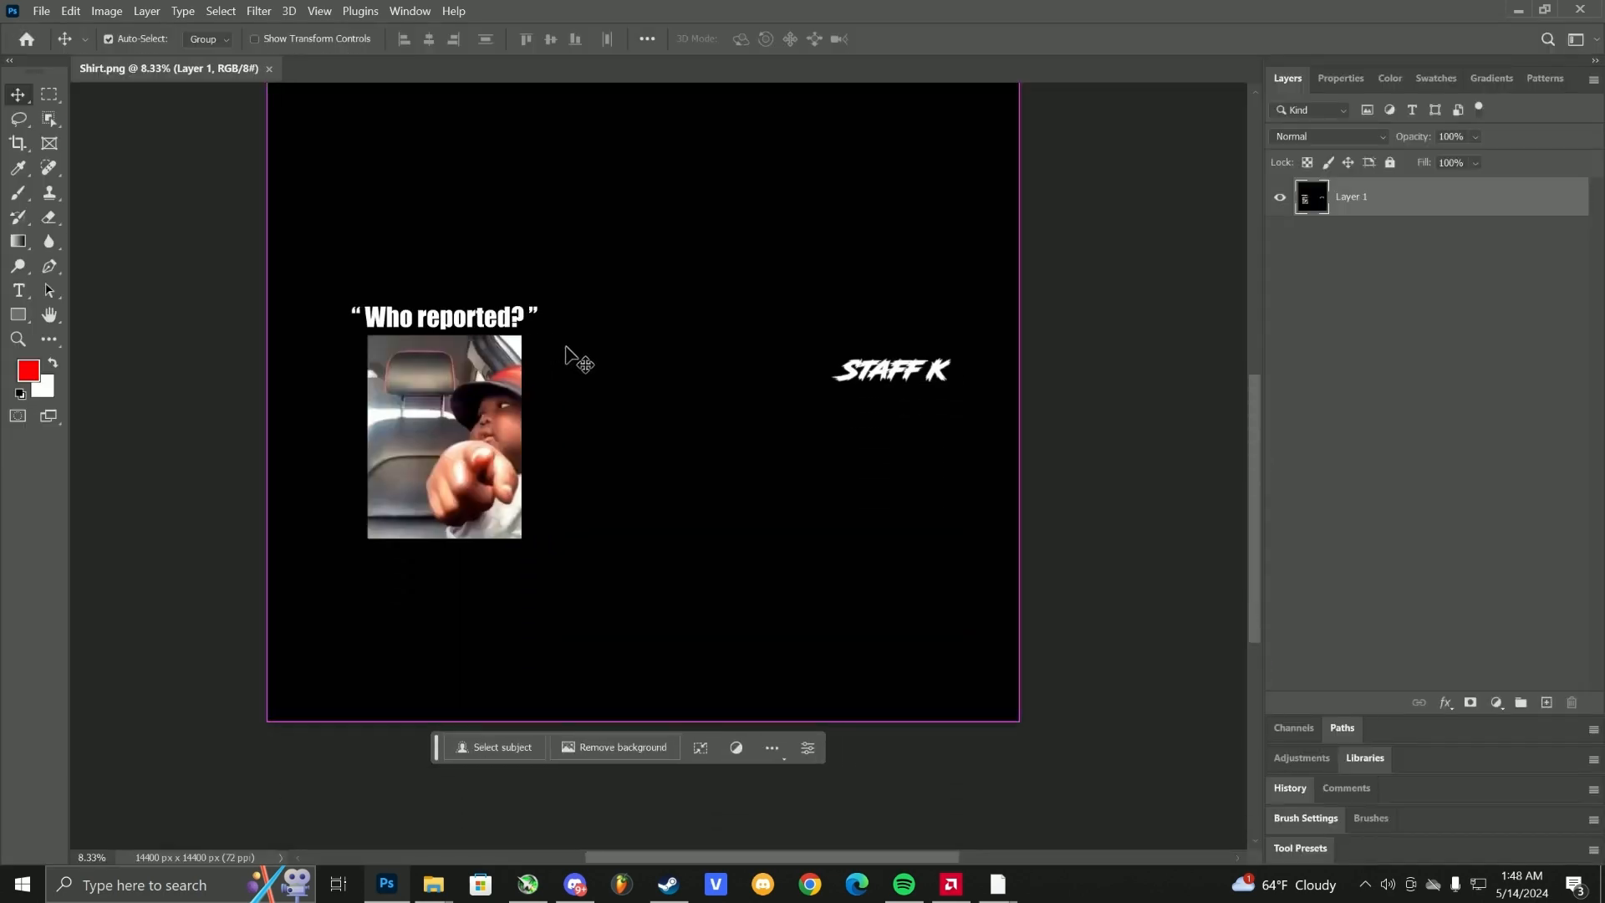
scroll(529, 356, up, 2)
scroll(548, 371, left, 1)
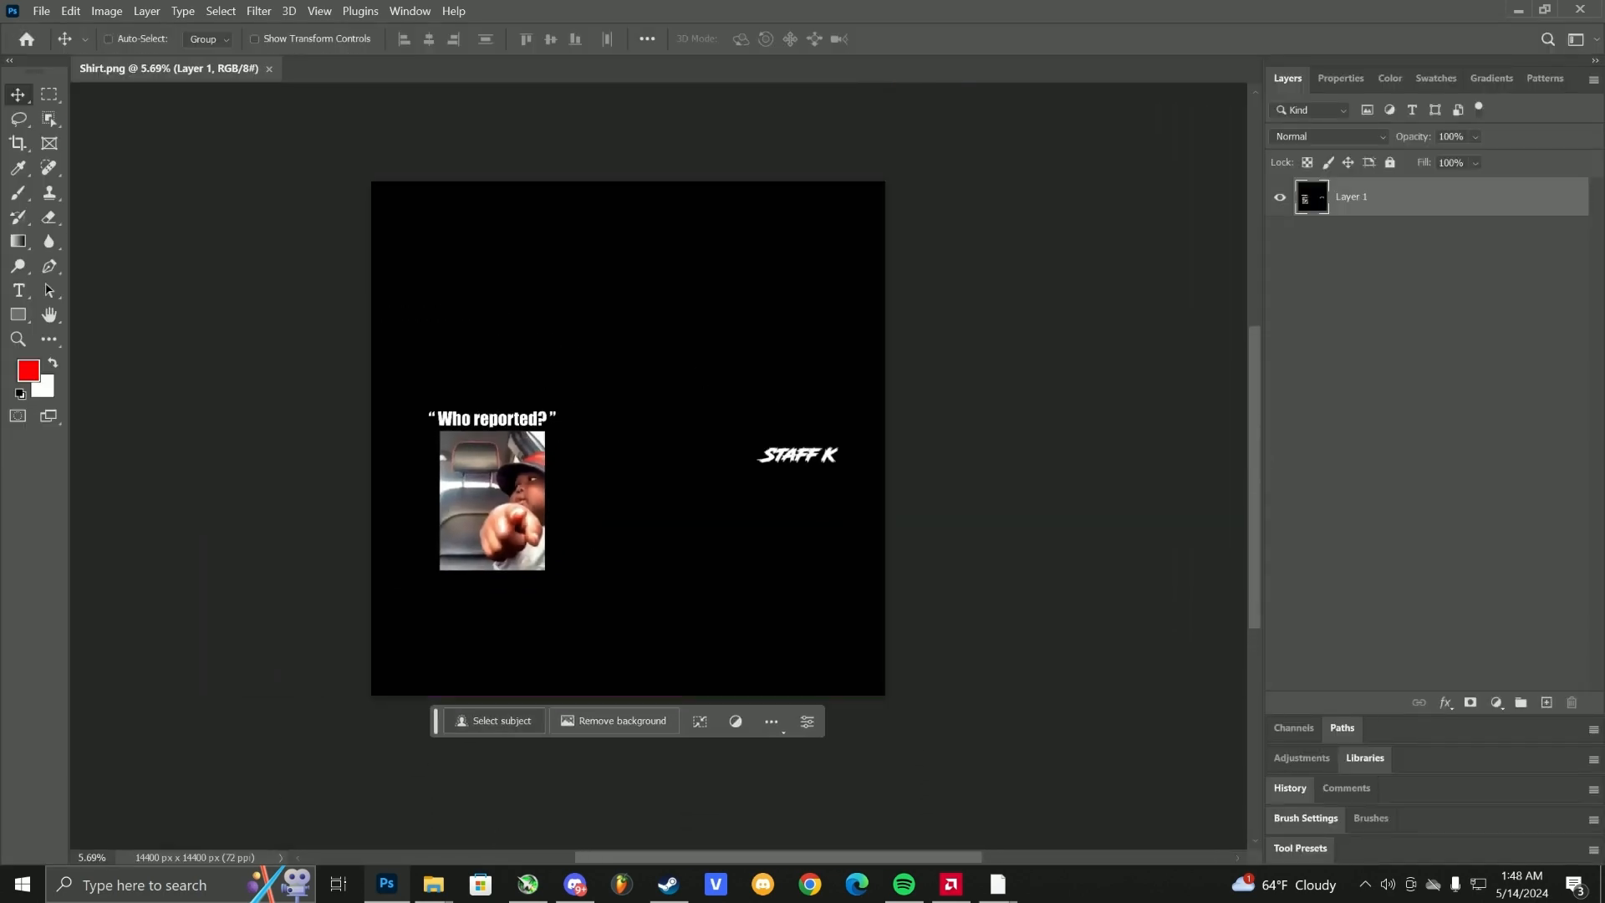
Step: Switch to Discord to view the Shirt.rar and Pants.rar files in the How-To channel, and return to Photoshop
click(575, 885)
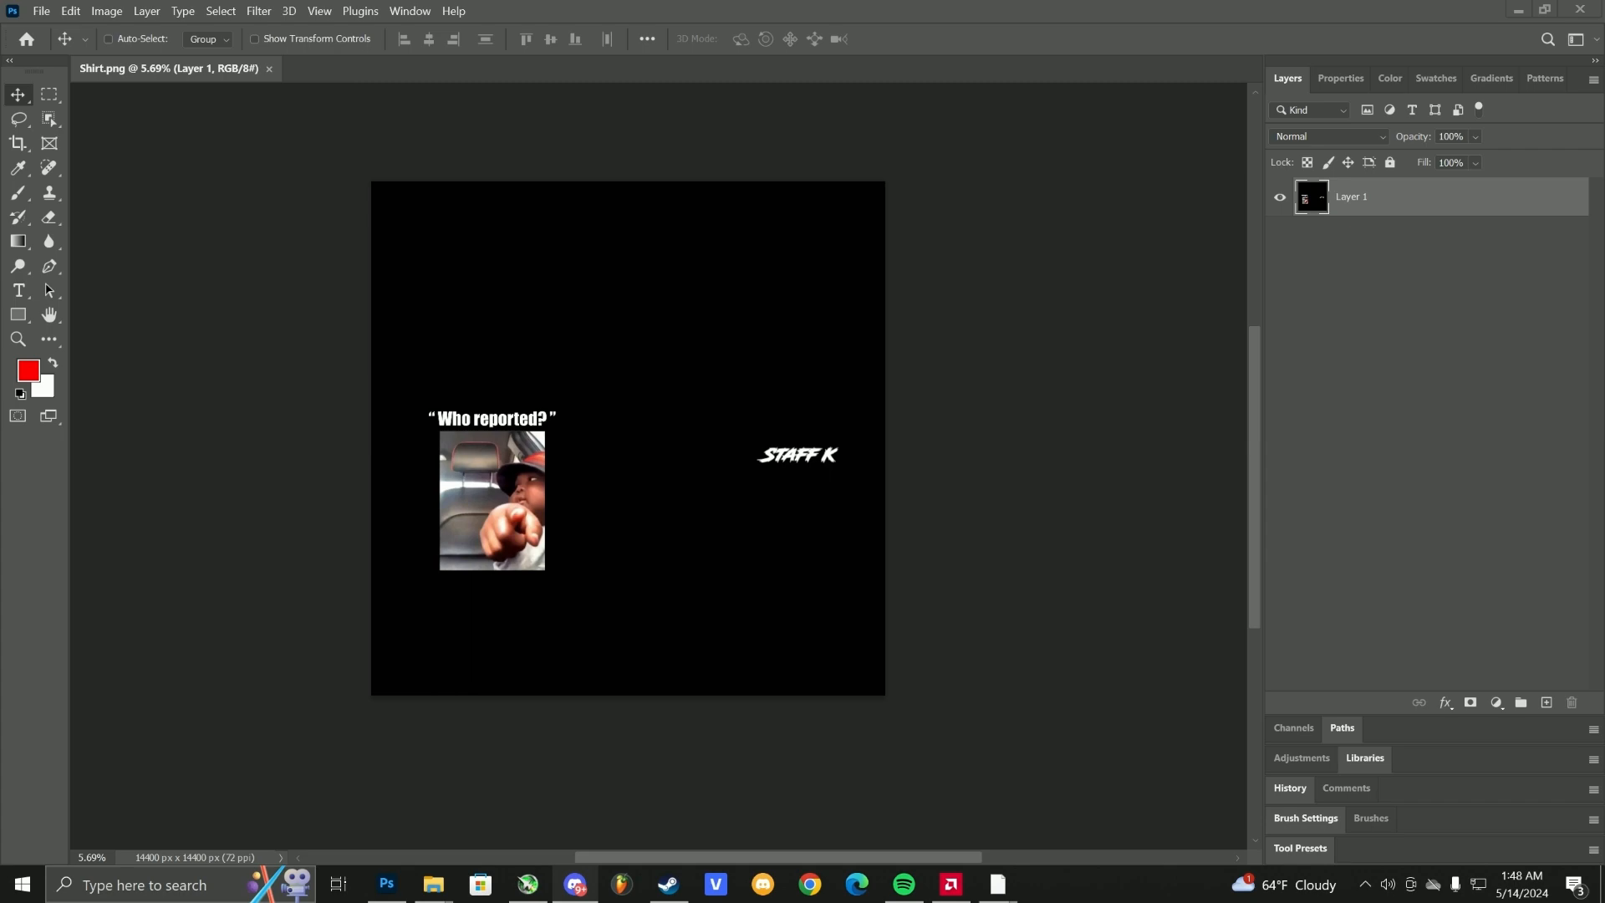
drag(1604, 426, 237, 0)
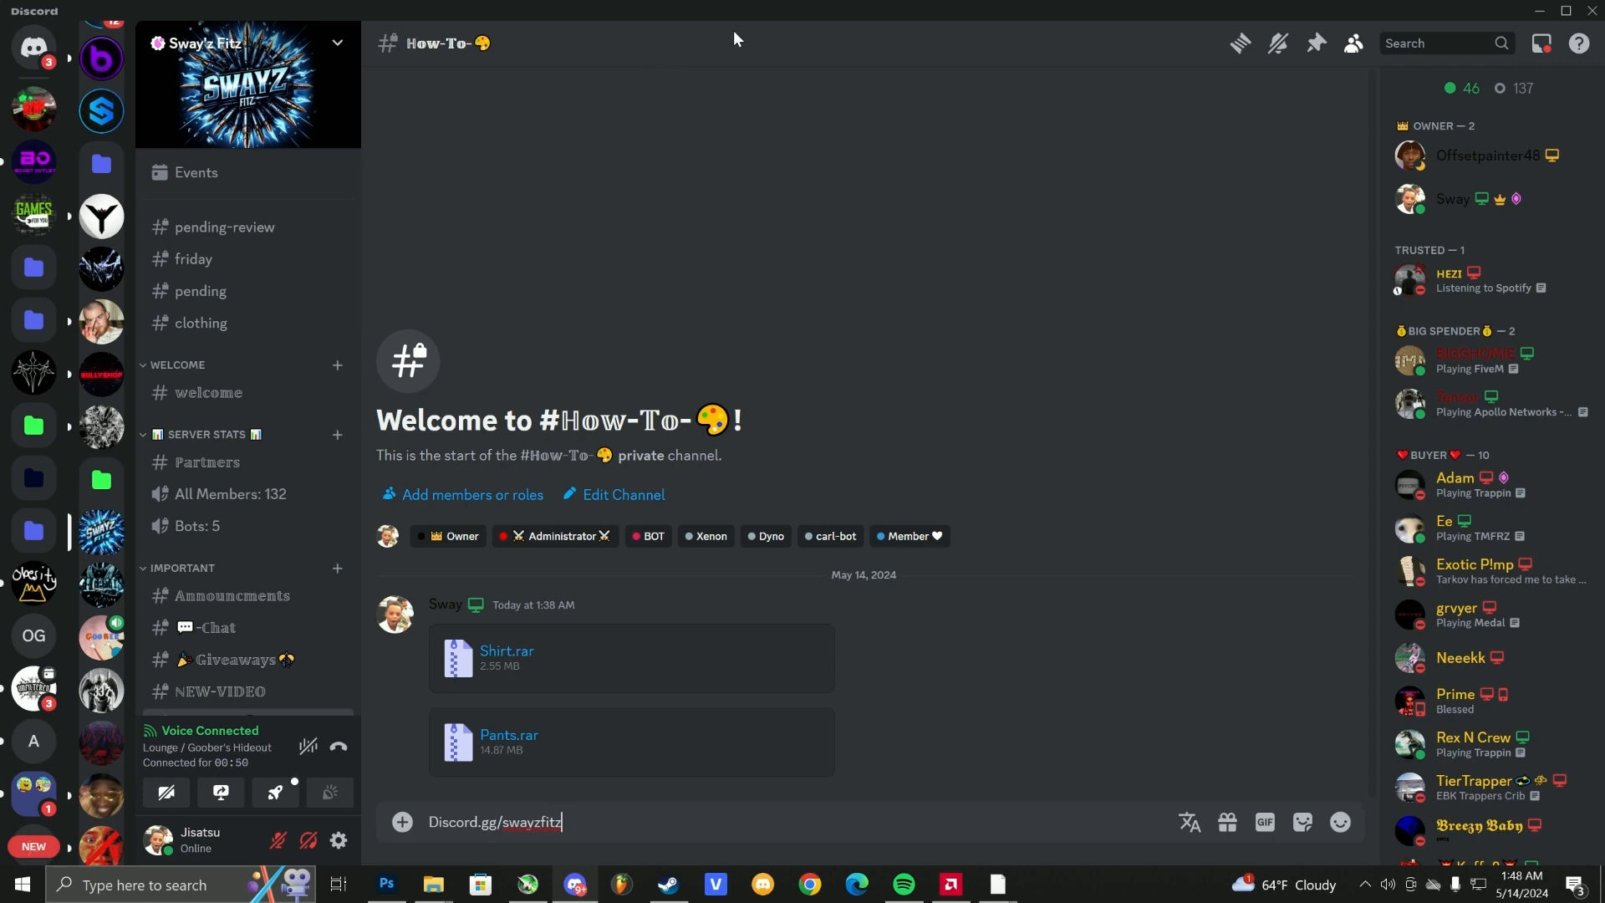
drag(734, 39, 1505, 0)
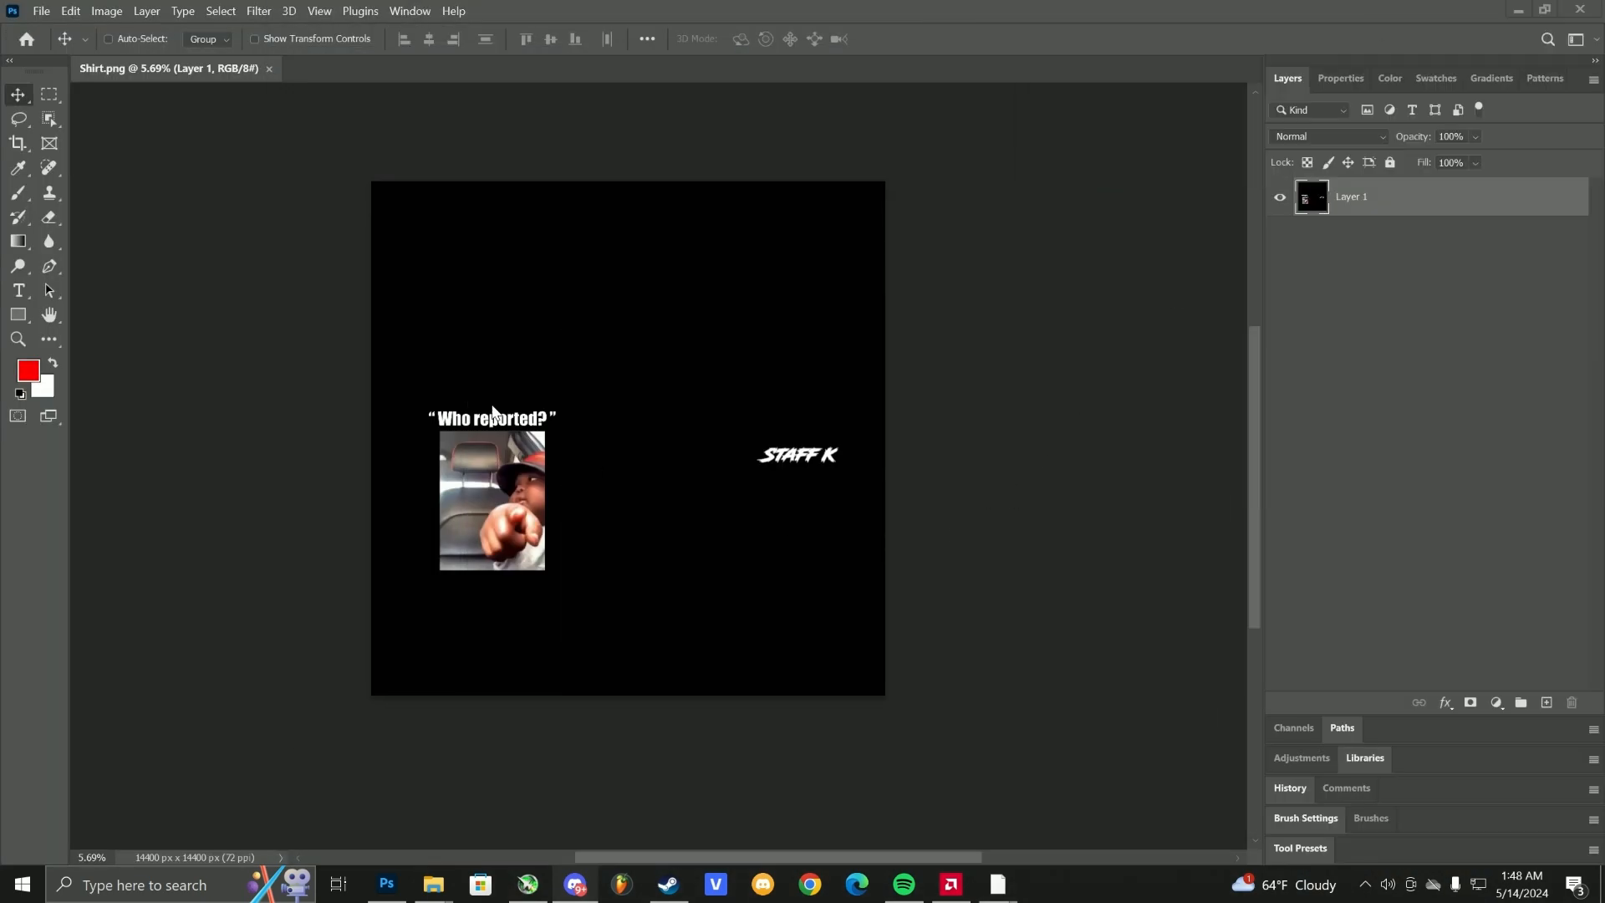
Step: Sample the shirt's black background as the foreground color and make a dab with the 171 px hard round brush
scroll(765, 505, up, 3)
scroll(673, 499, left, 5)
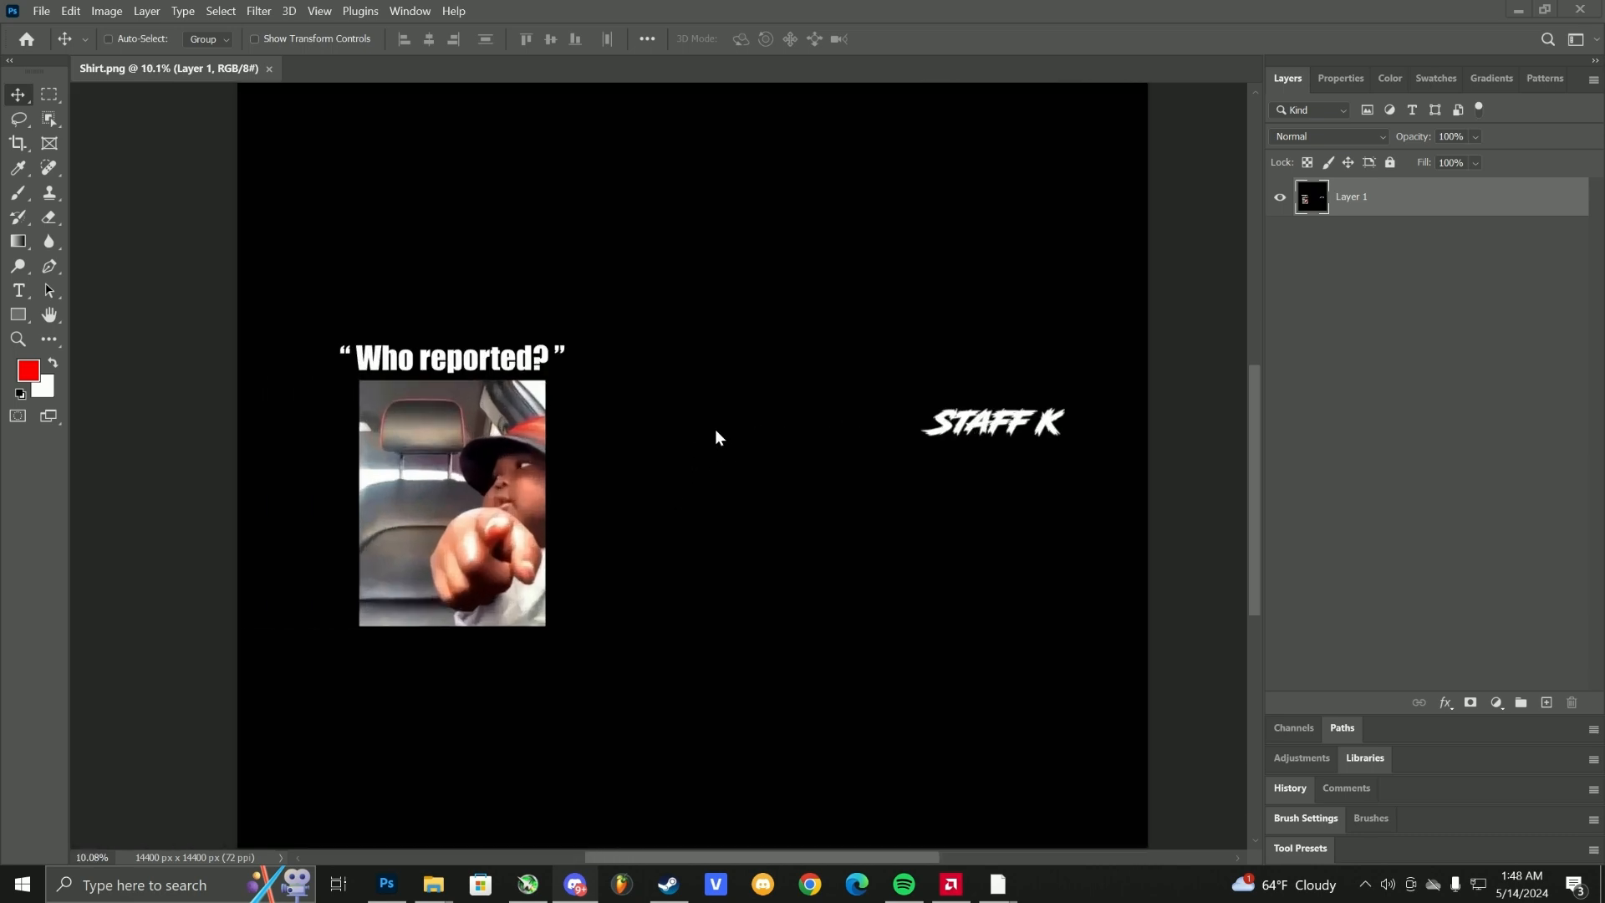
scroll(912, 506, up, 1)
scroll(892, 484, down, 1)
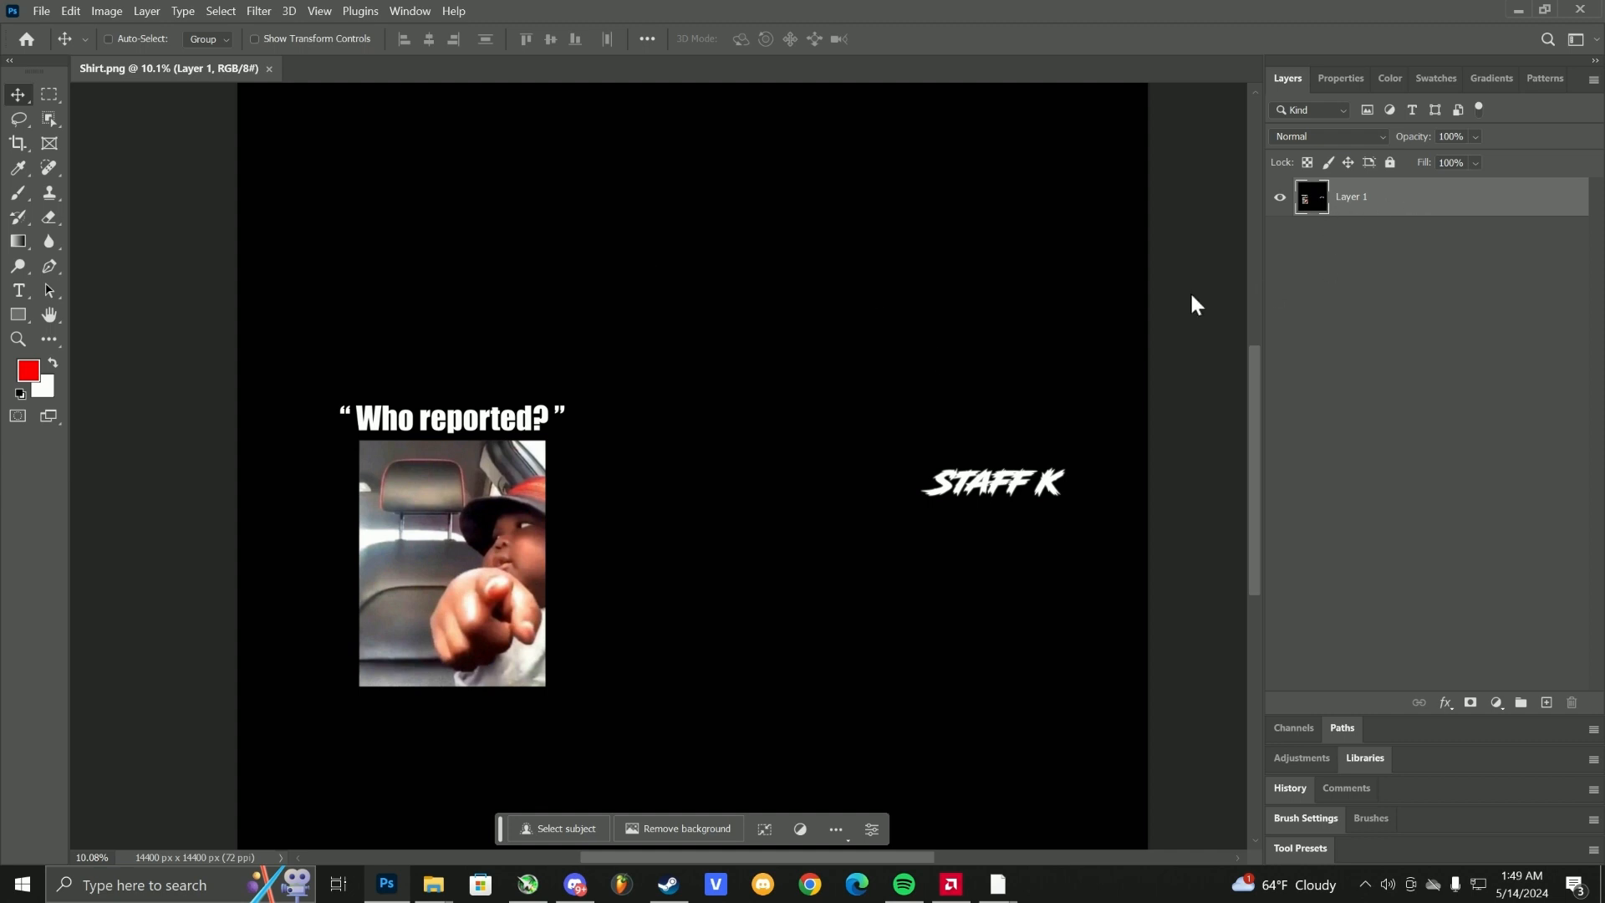
click(18, 167)
click(518, 377)
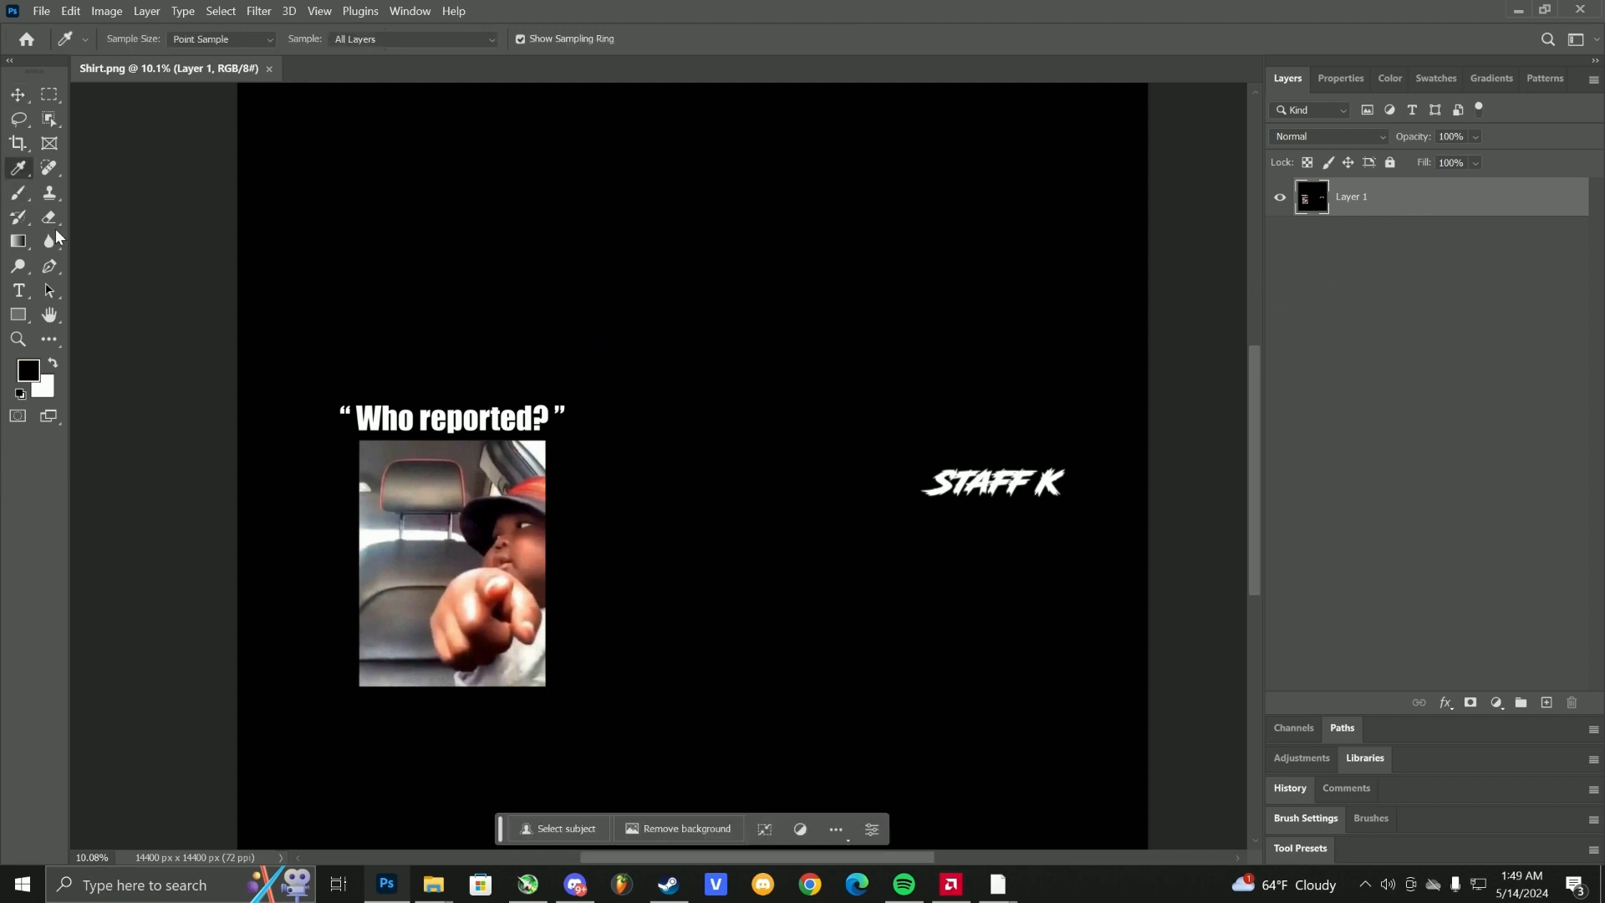
click(18, 193)
click(136, 41)
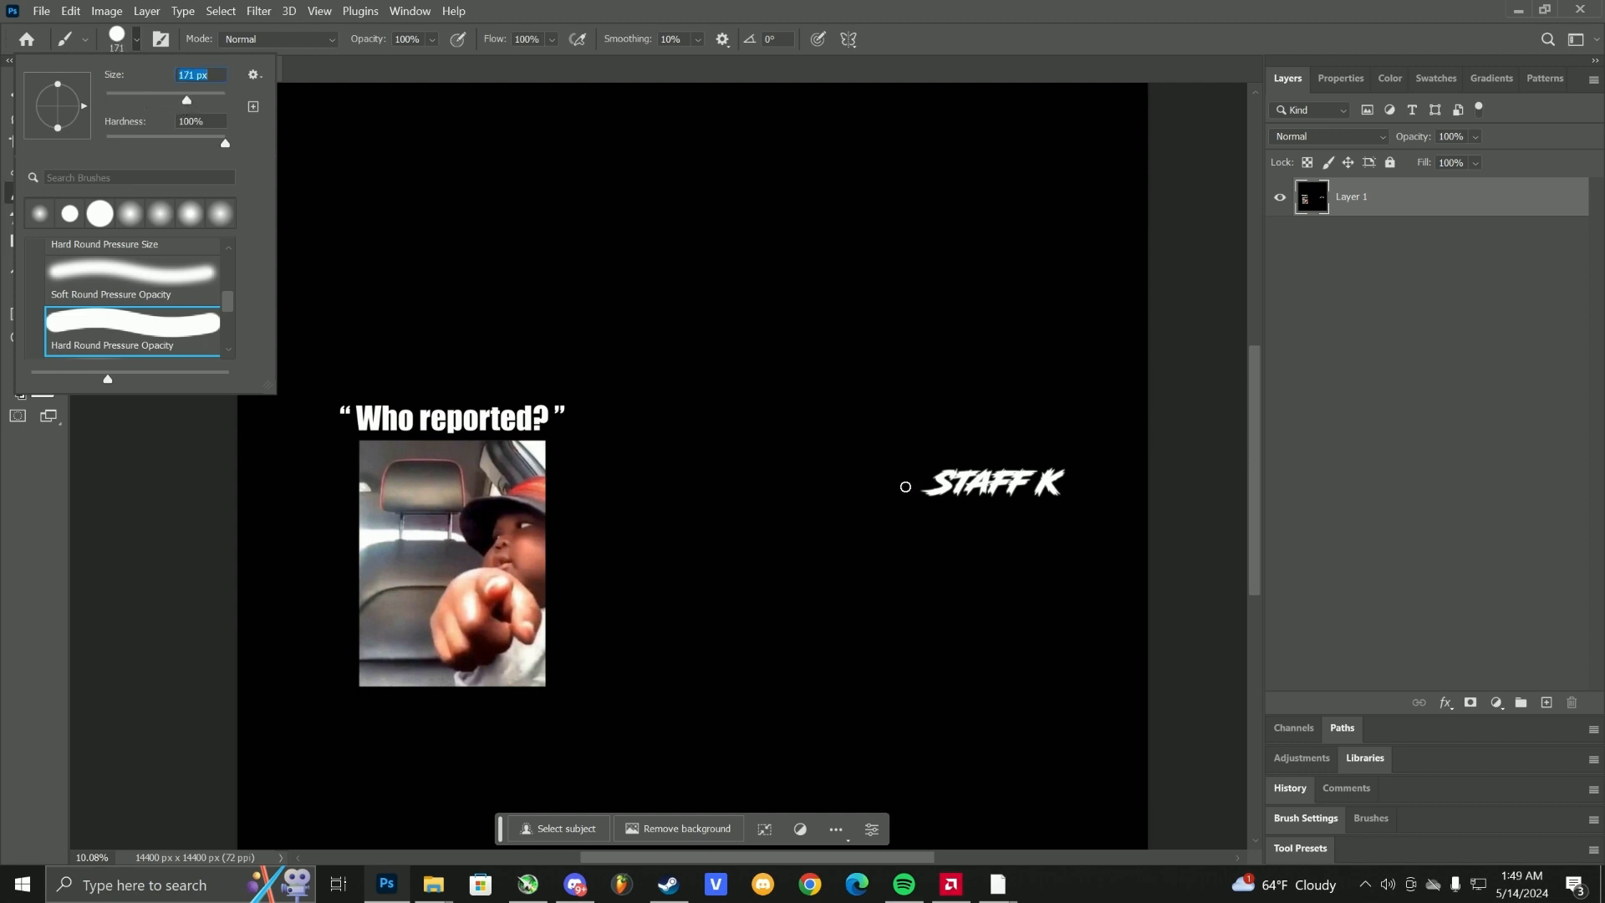
click(117, 595)
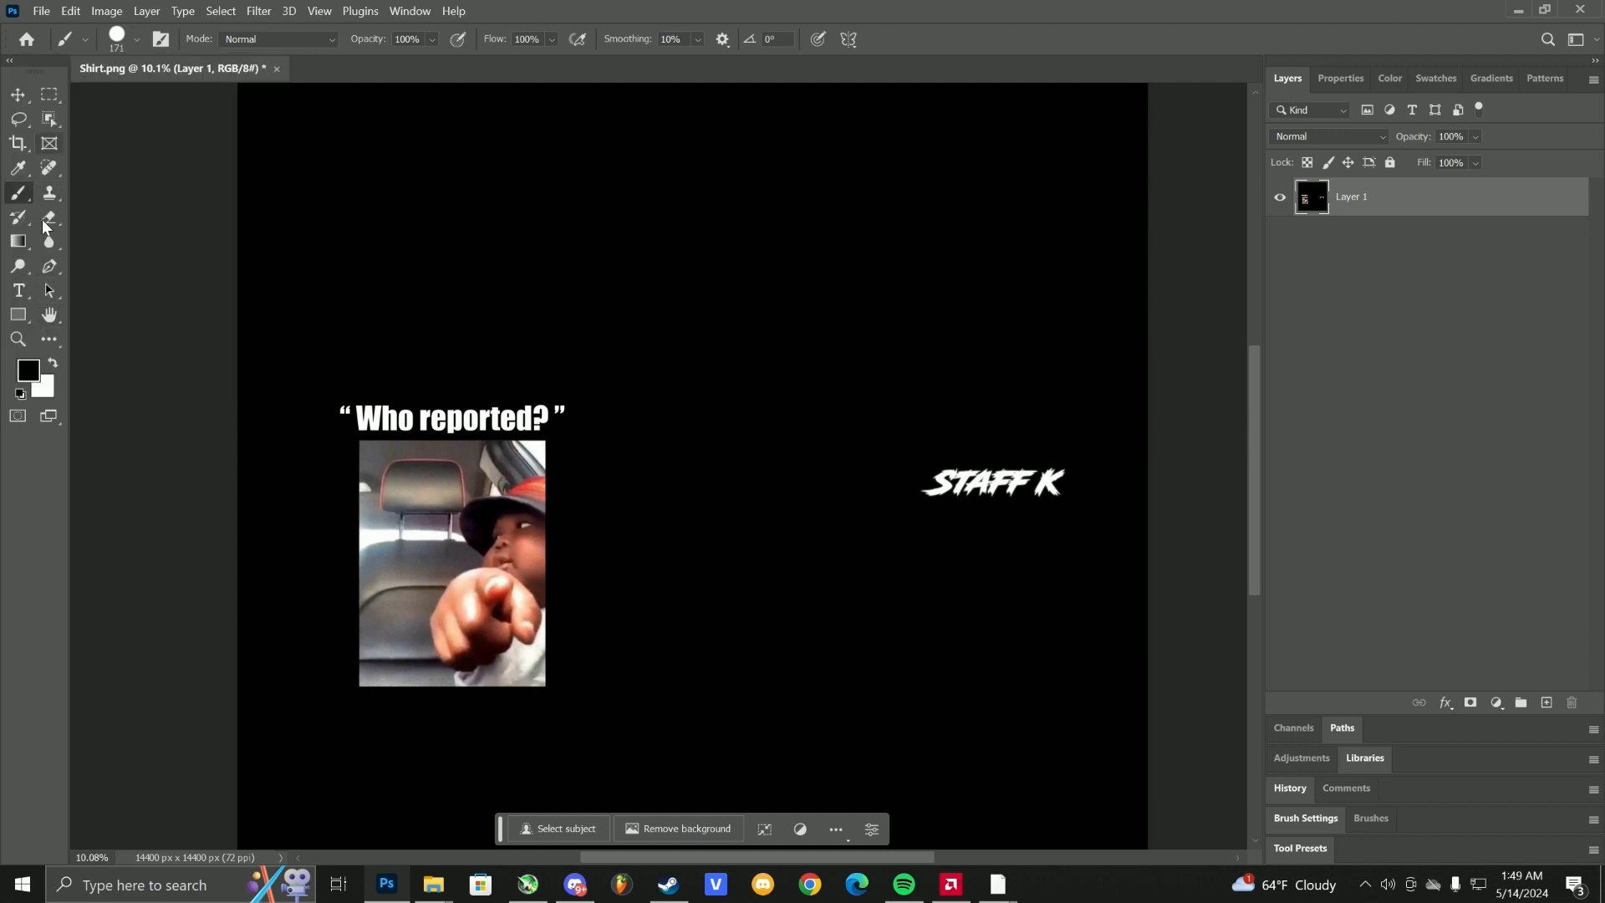
key(t)
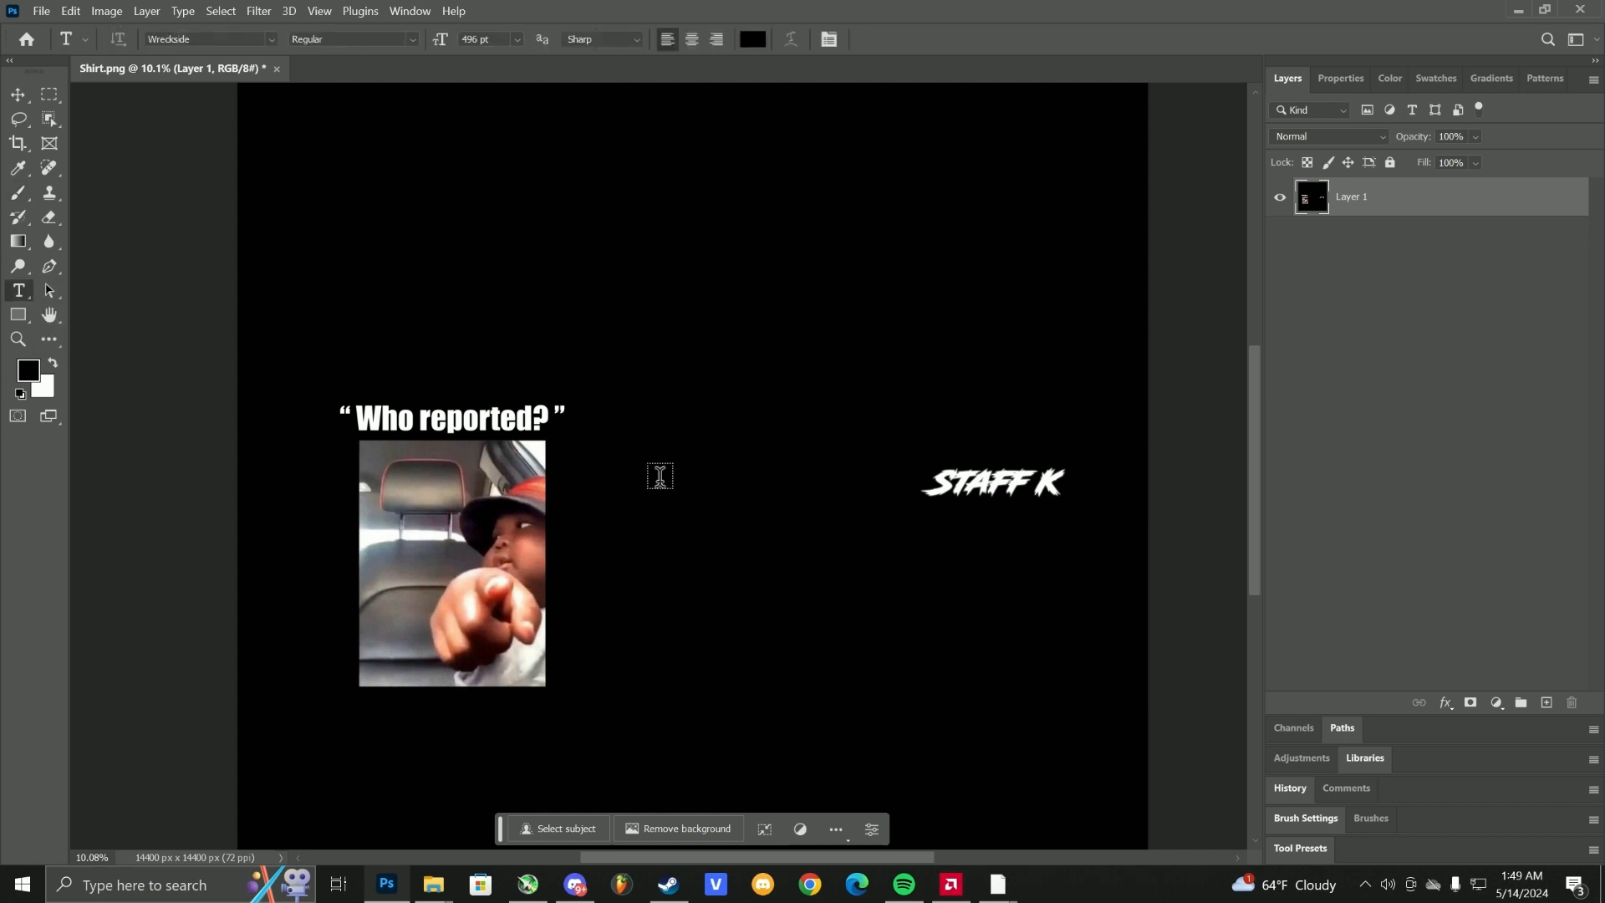
click(532, 324)
key(Escape)
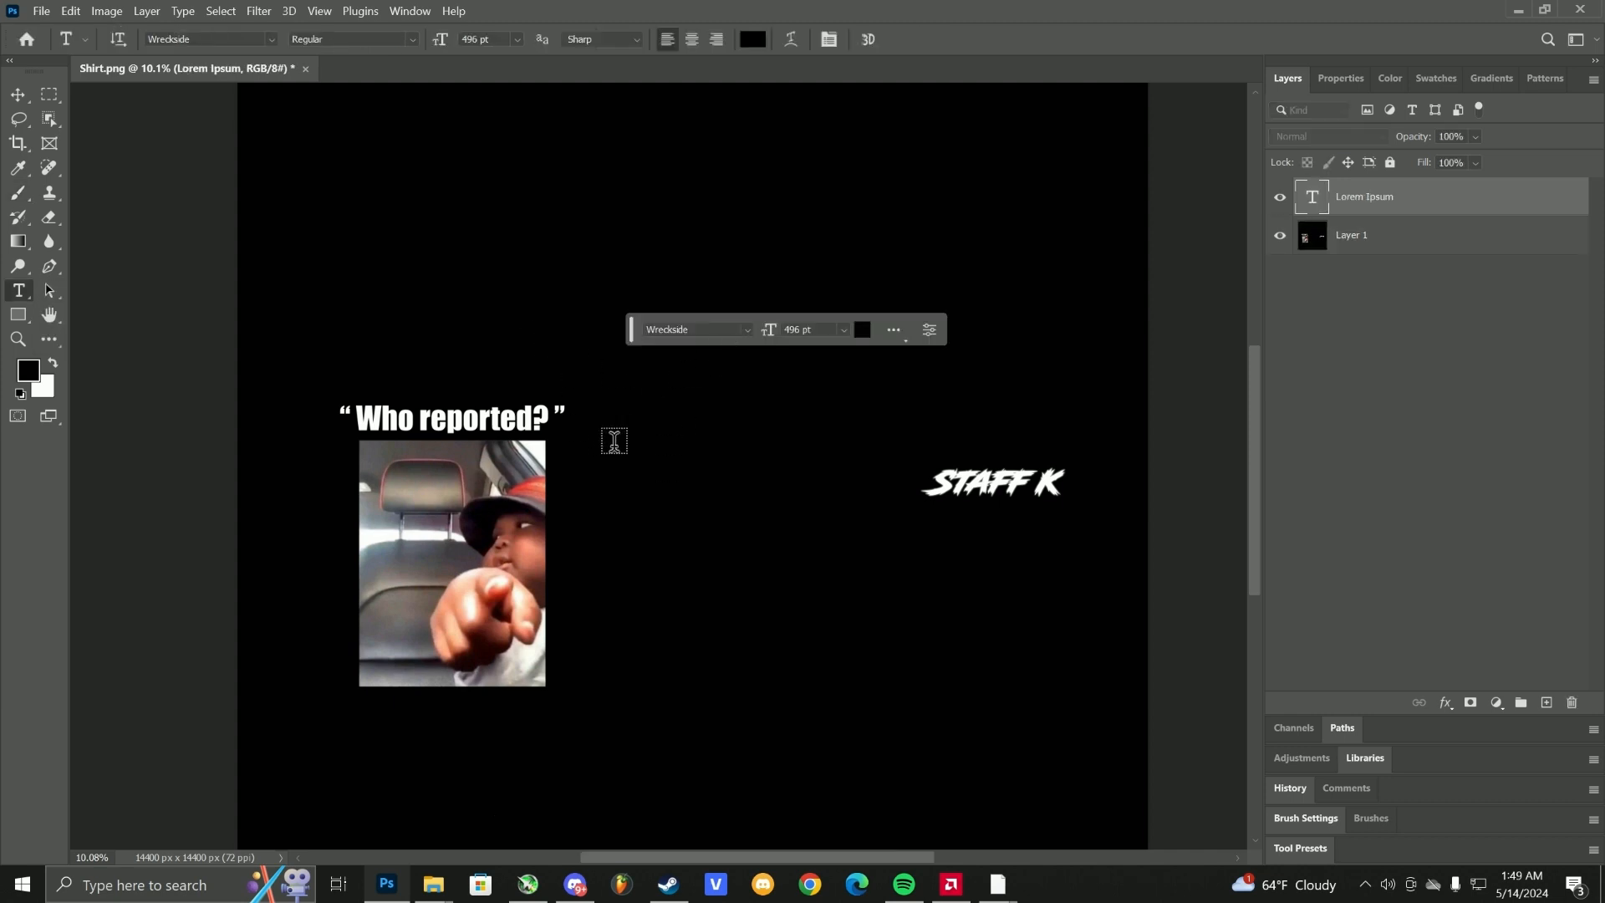
key(s)
key(z)
key(ctrl+a)
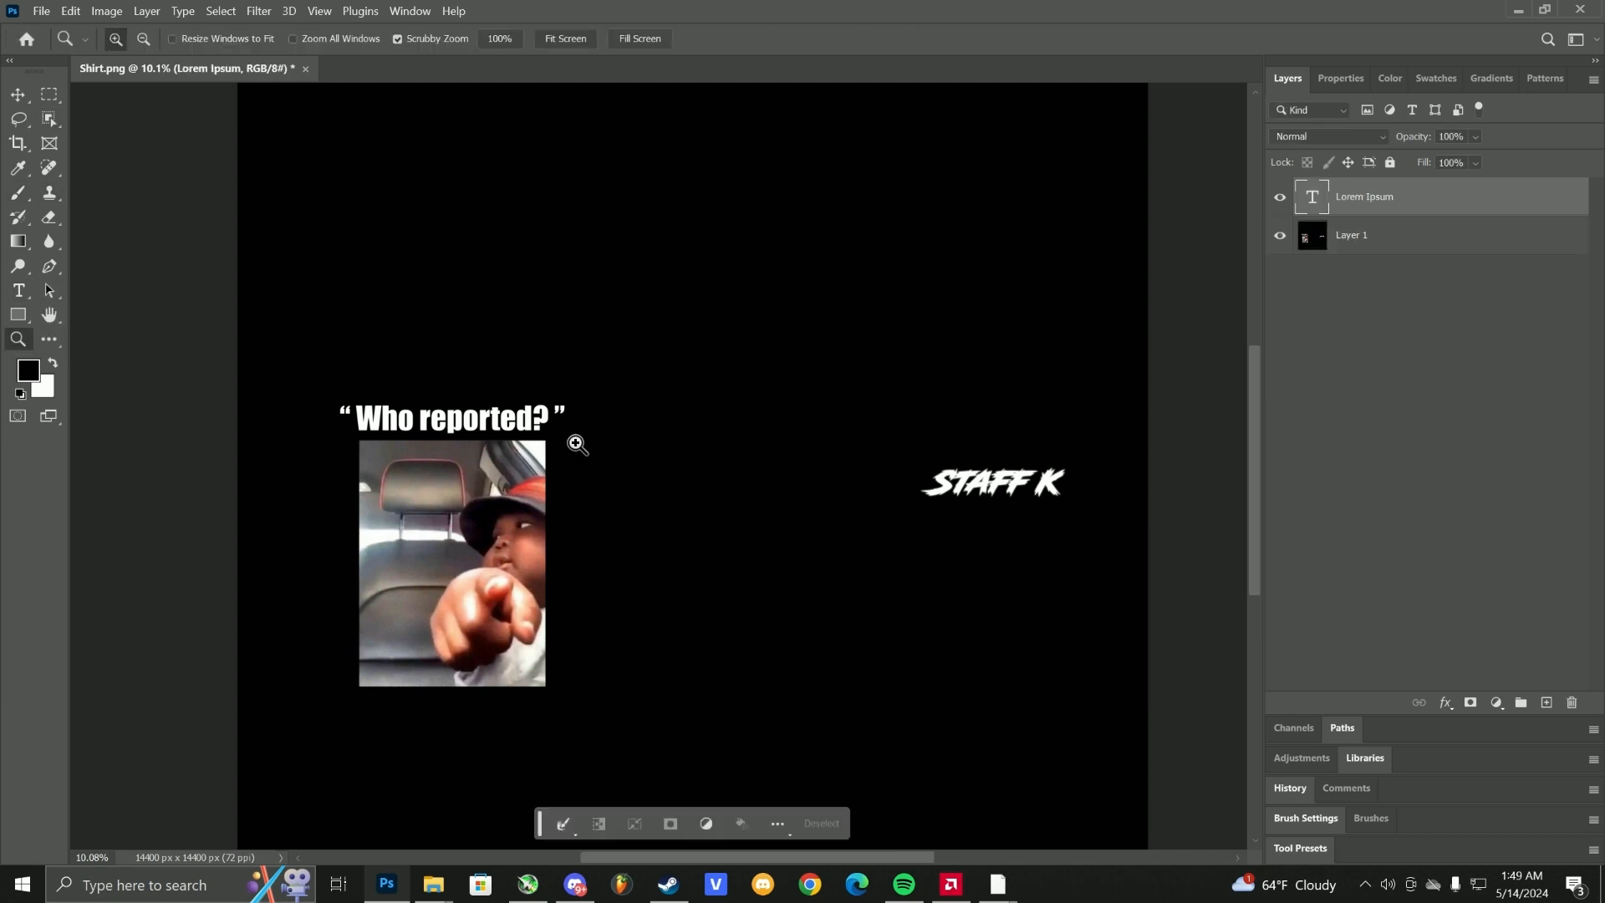
Step: Add the text "Sway" in Wreckside at 496 pt above the car photo and color it white
drag(19, 294, 57, 293)
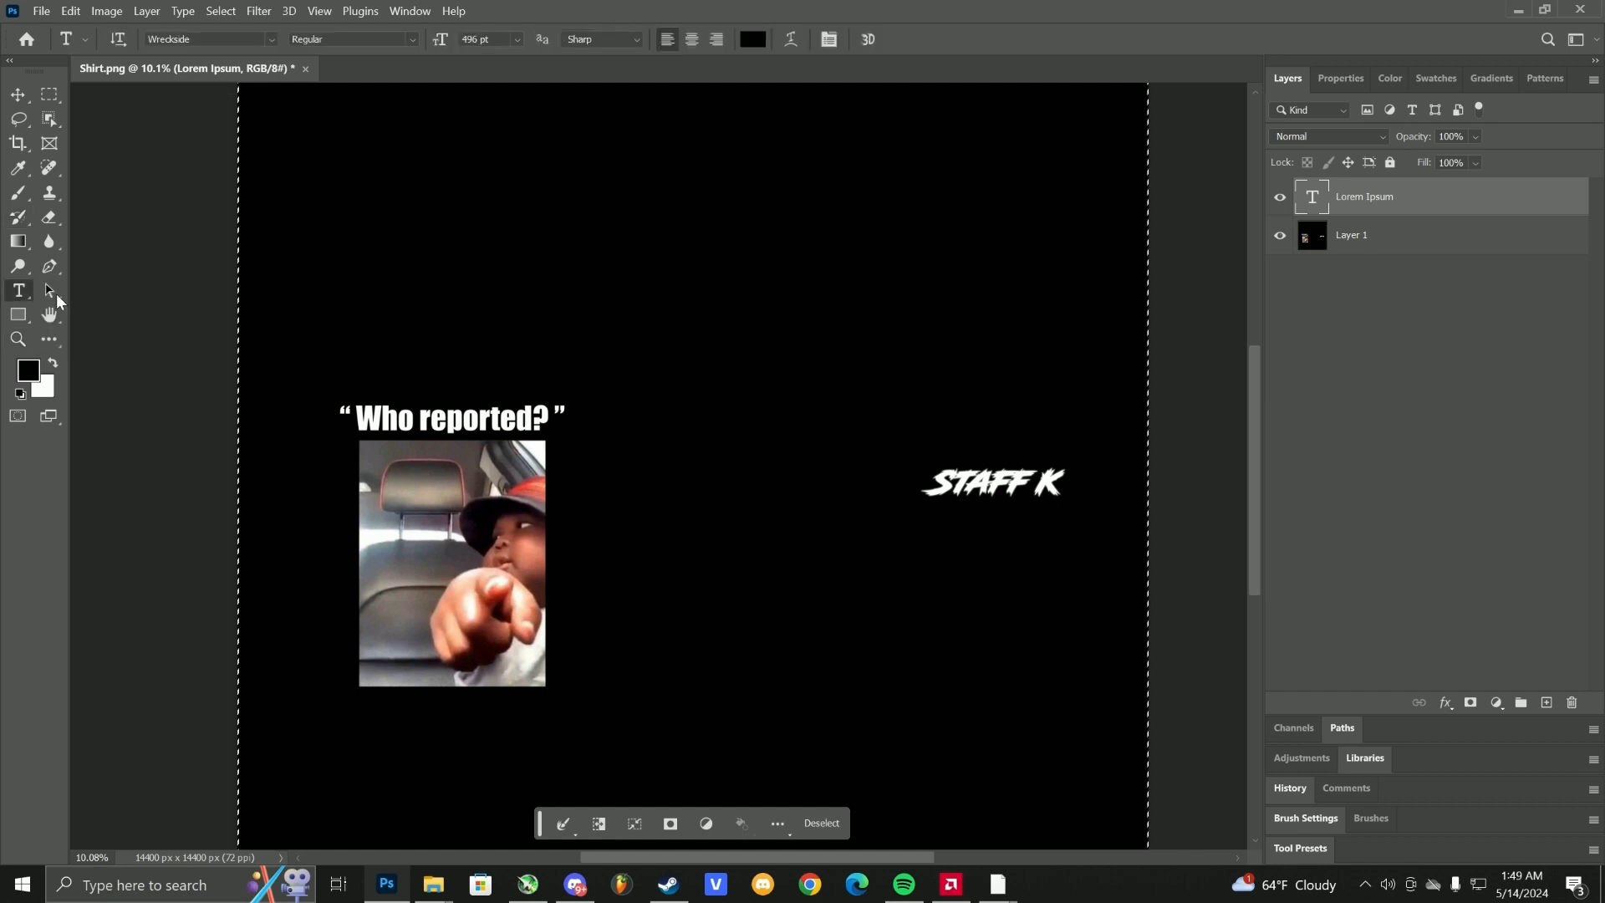
click(595, 309)
text(Sta)
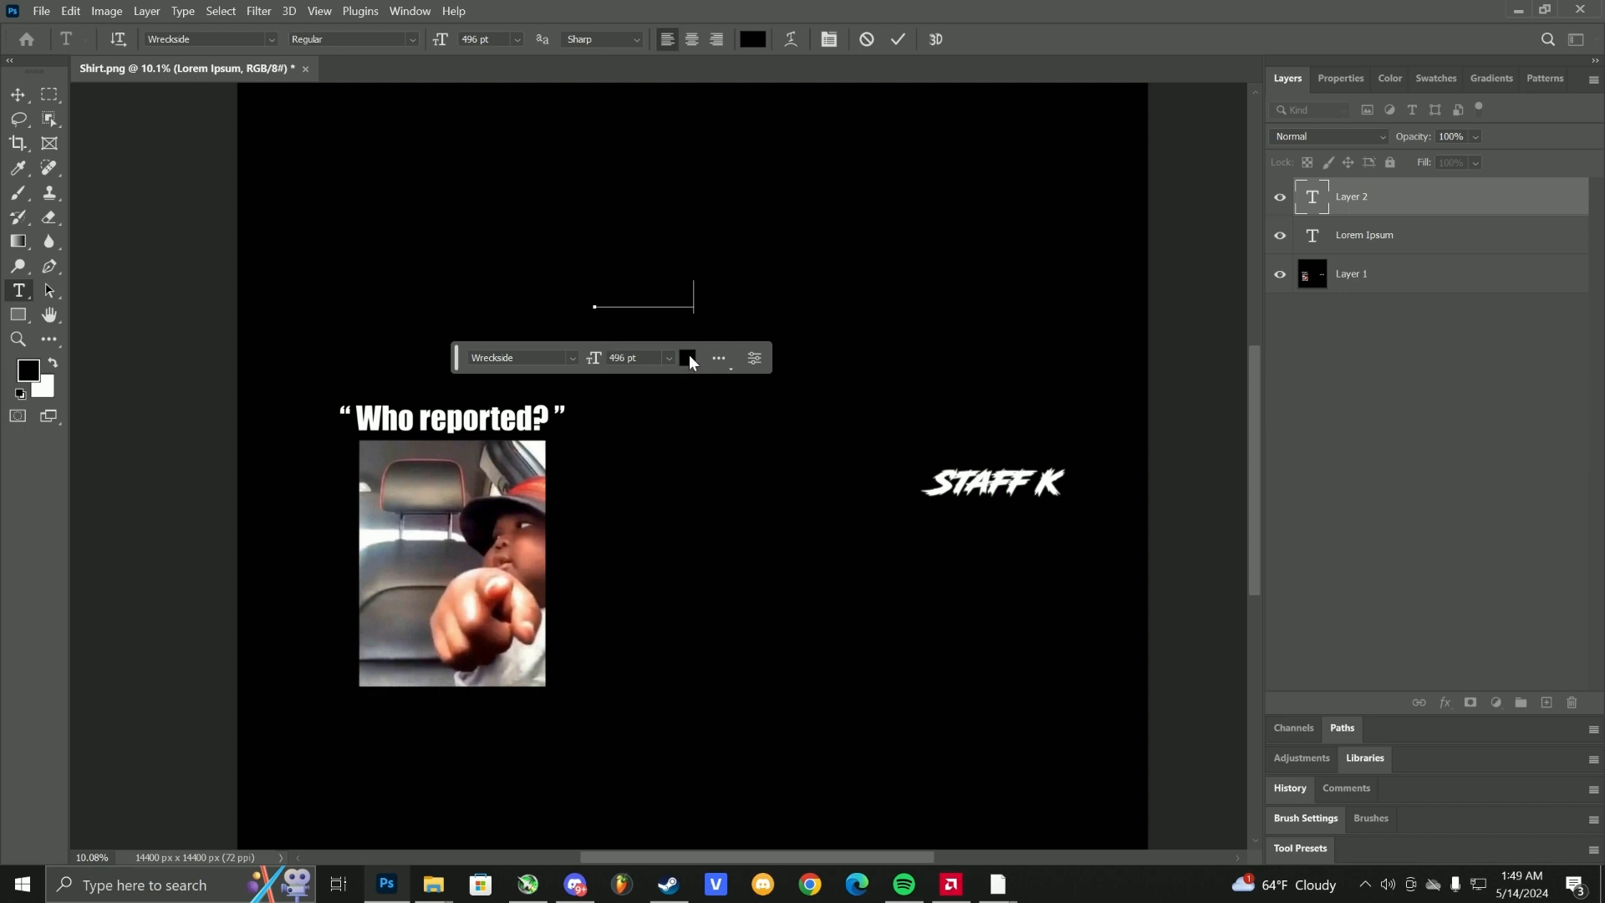
text(f)
key(ctrl+a)
click(736, 360)
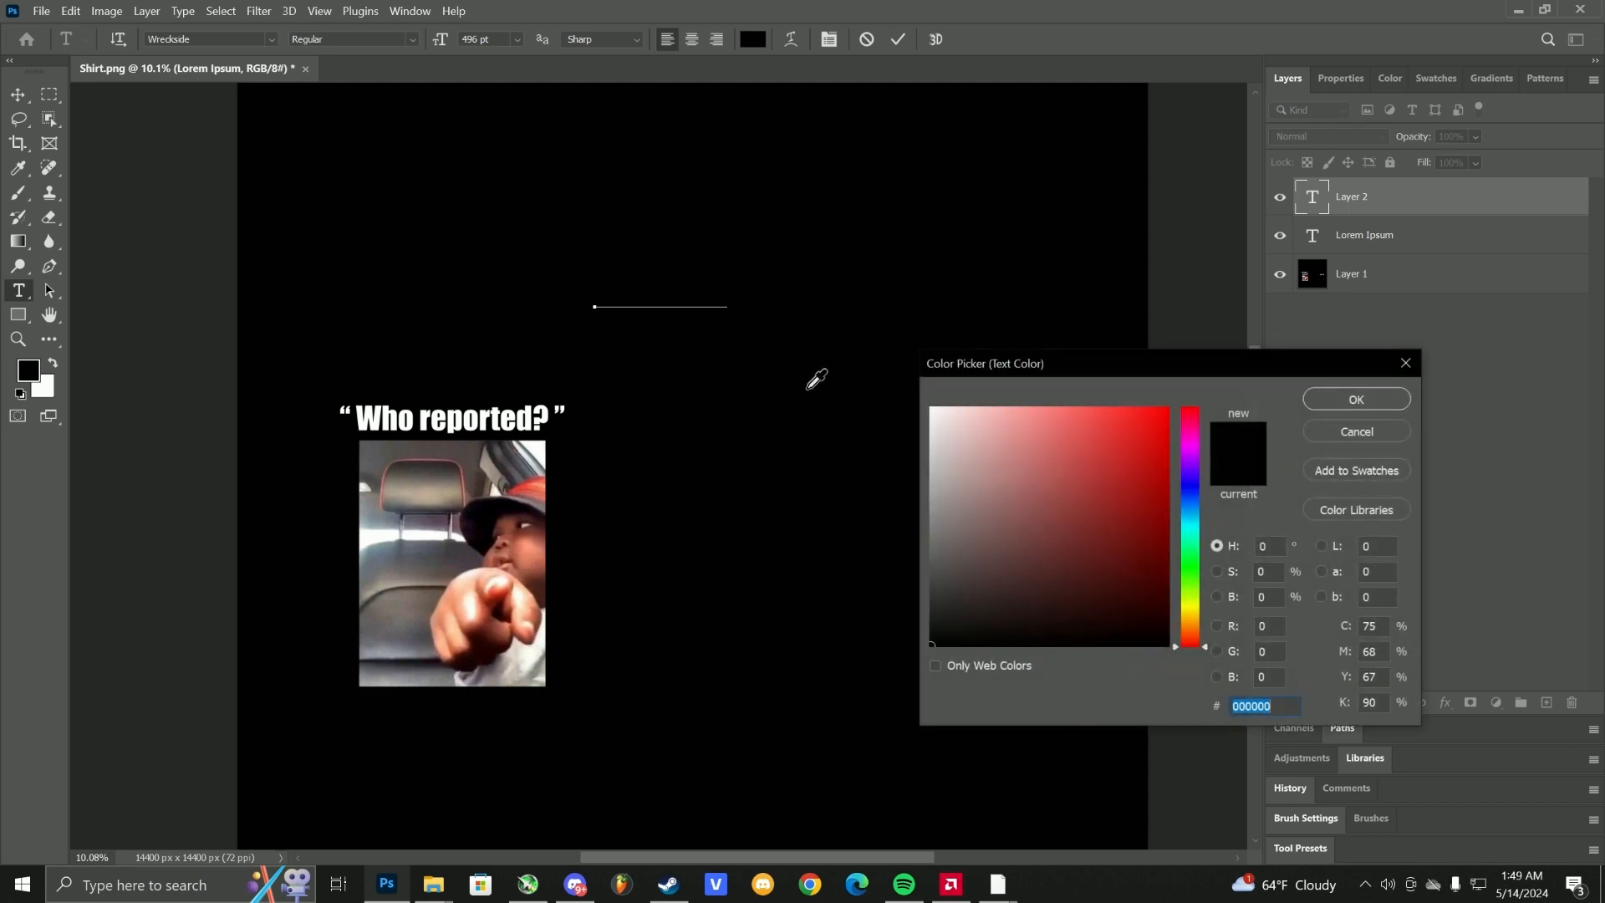
drag(999, 466, 936, 374)
click(17, 95)
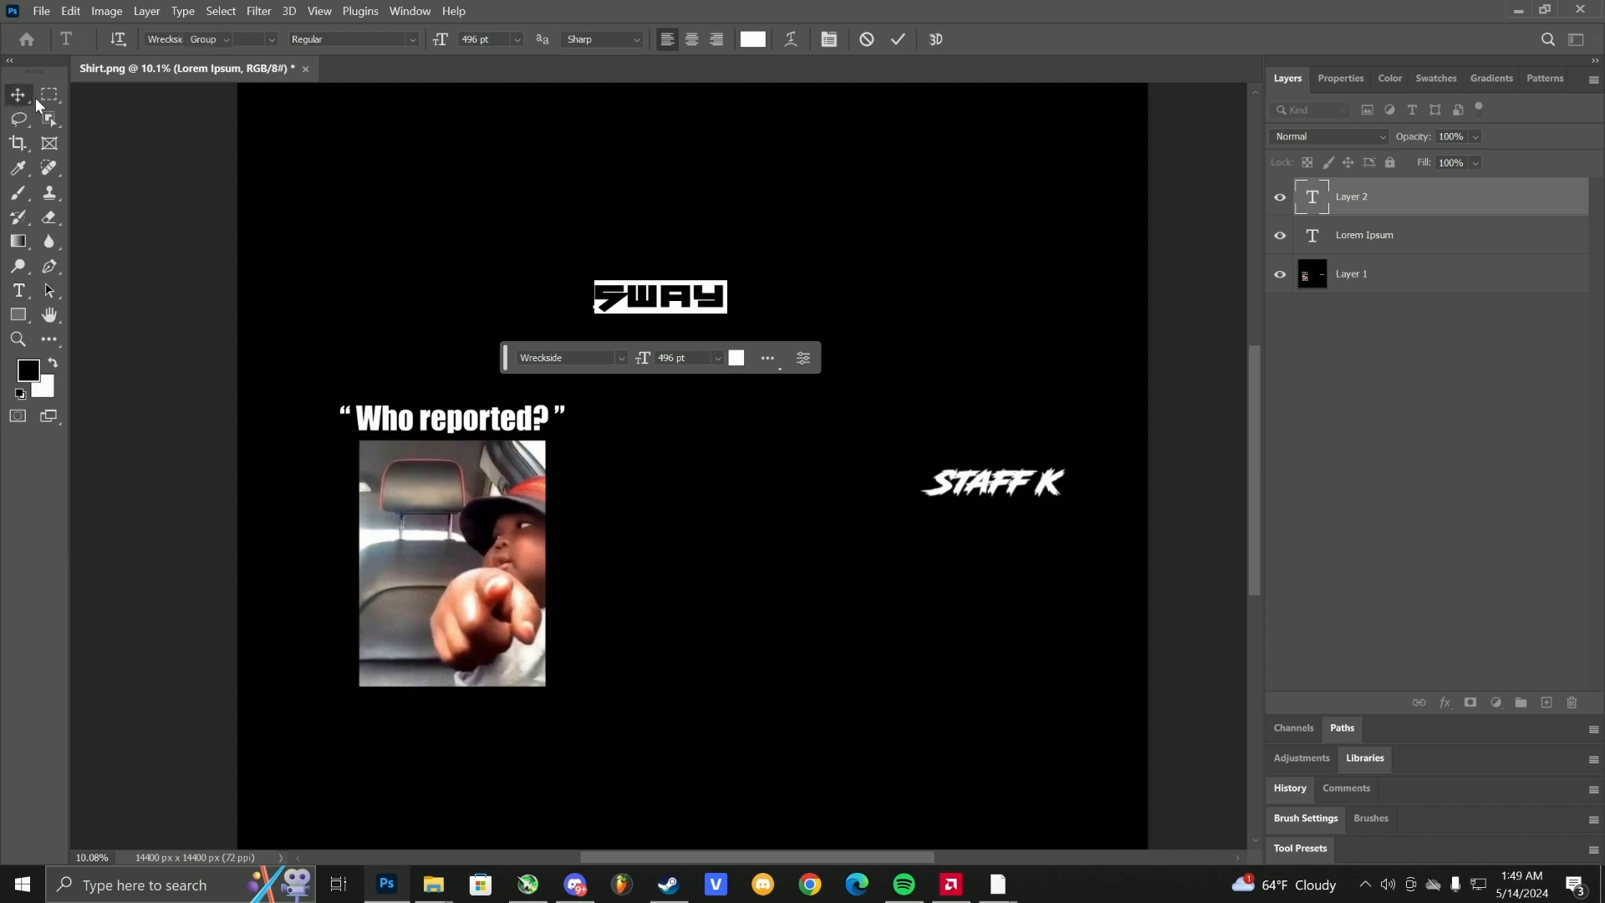
Step: Move the Sway text onto the STAFF K lettering and commit the transform
scroll(1042, 393, up, 5)
key(ctrl+t)
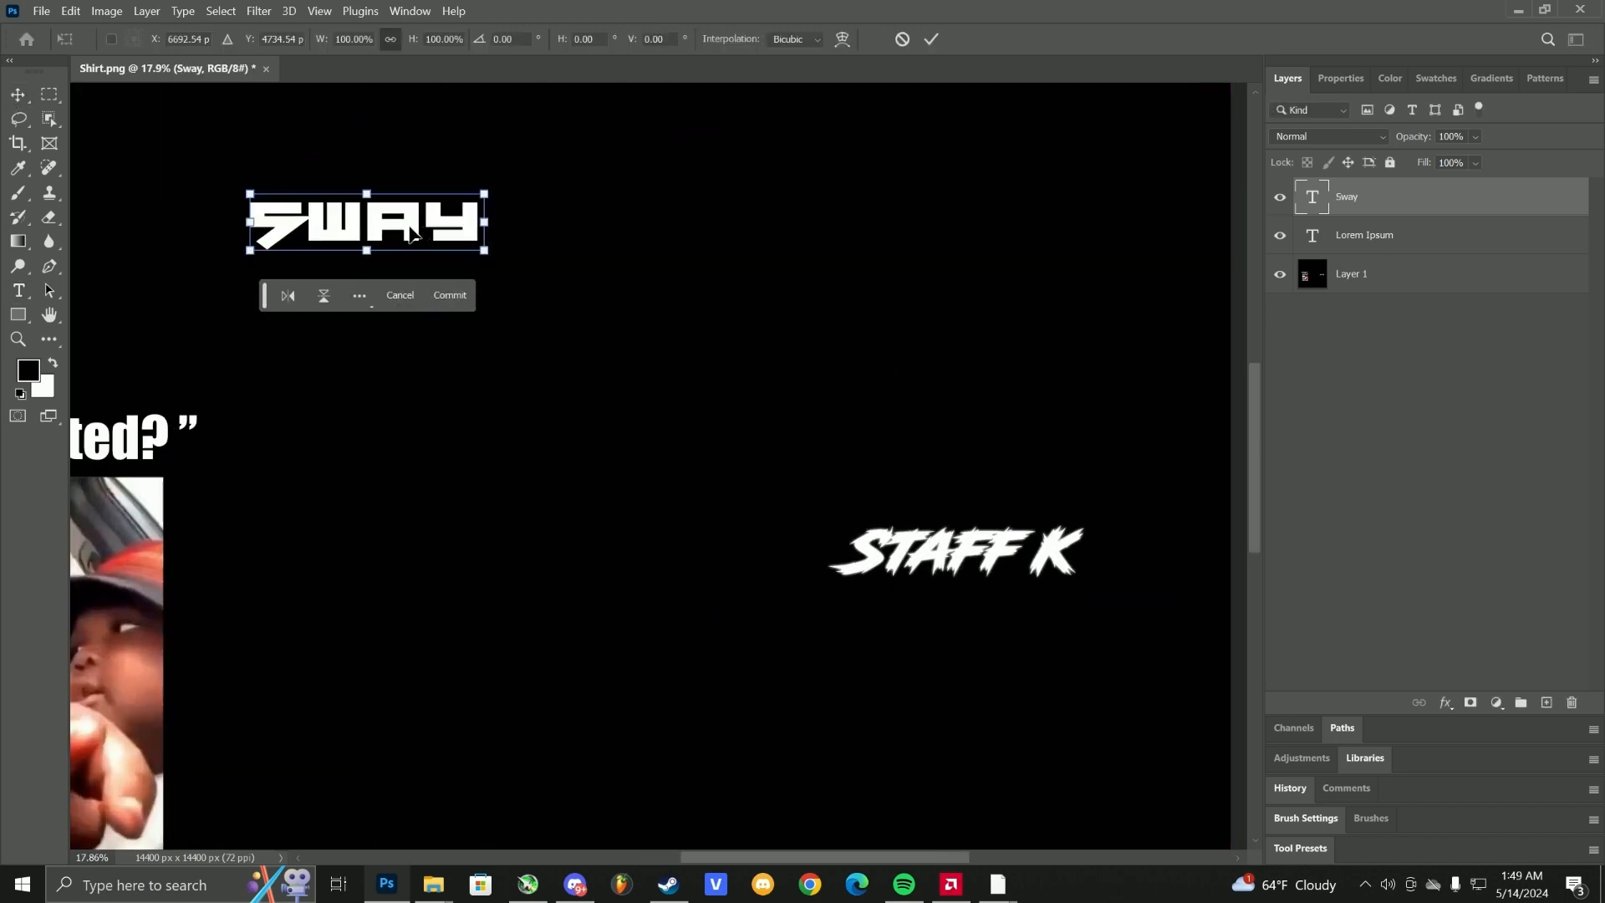
drag(405, 224, 1013, 556)
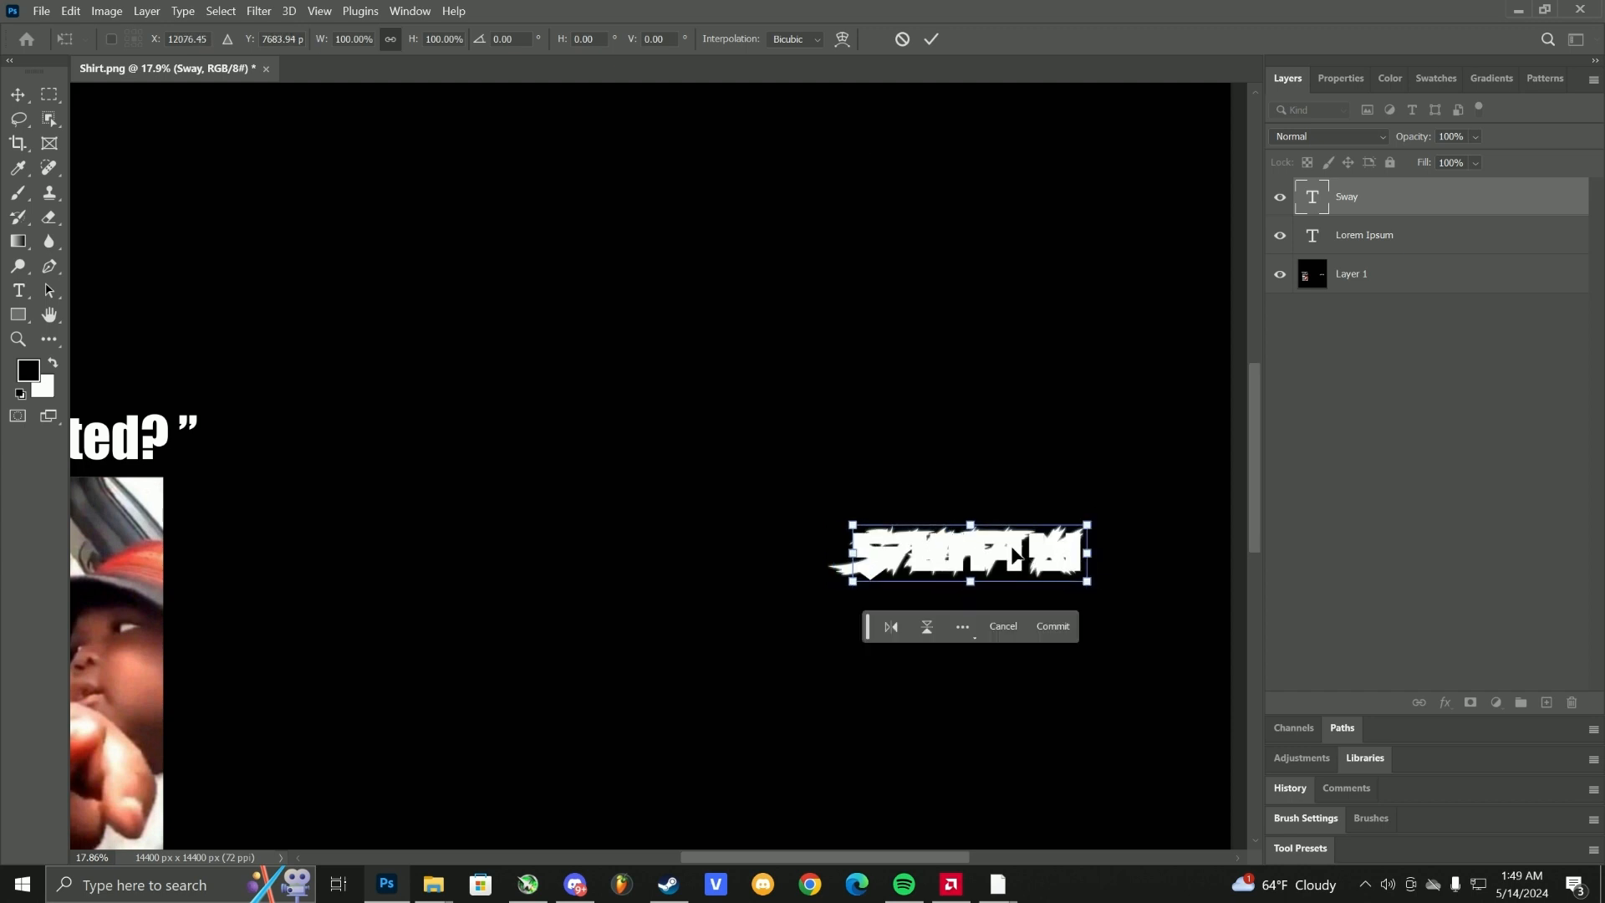
click(1052, 626)
scroll(667, 484, down, 3)
Step: Place the beach couple image from the RANDOM IMAGES folder on Local Disk (D:) into the shirt document
mouse_move(433, 885)
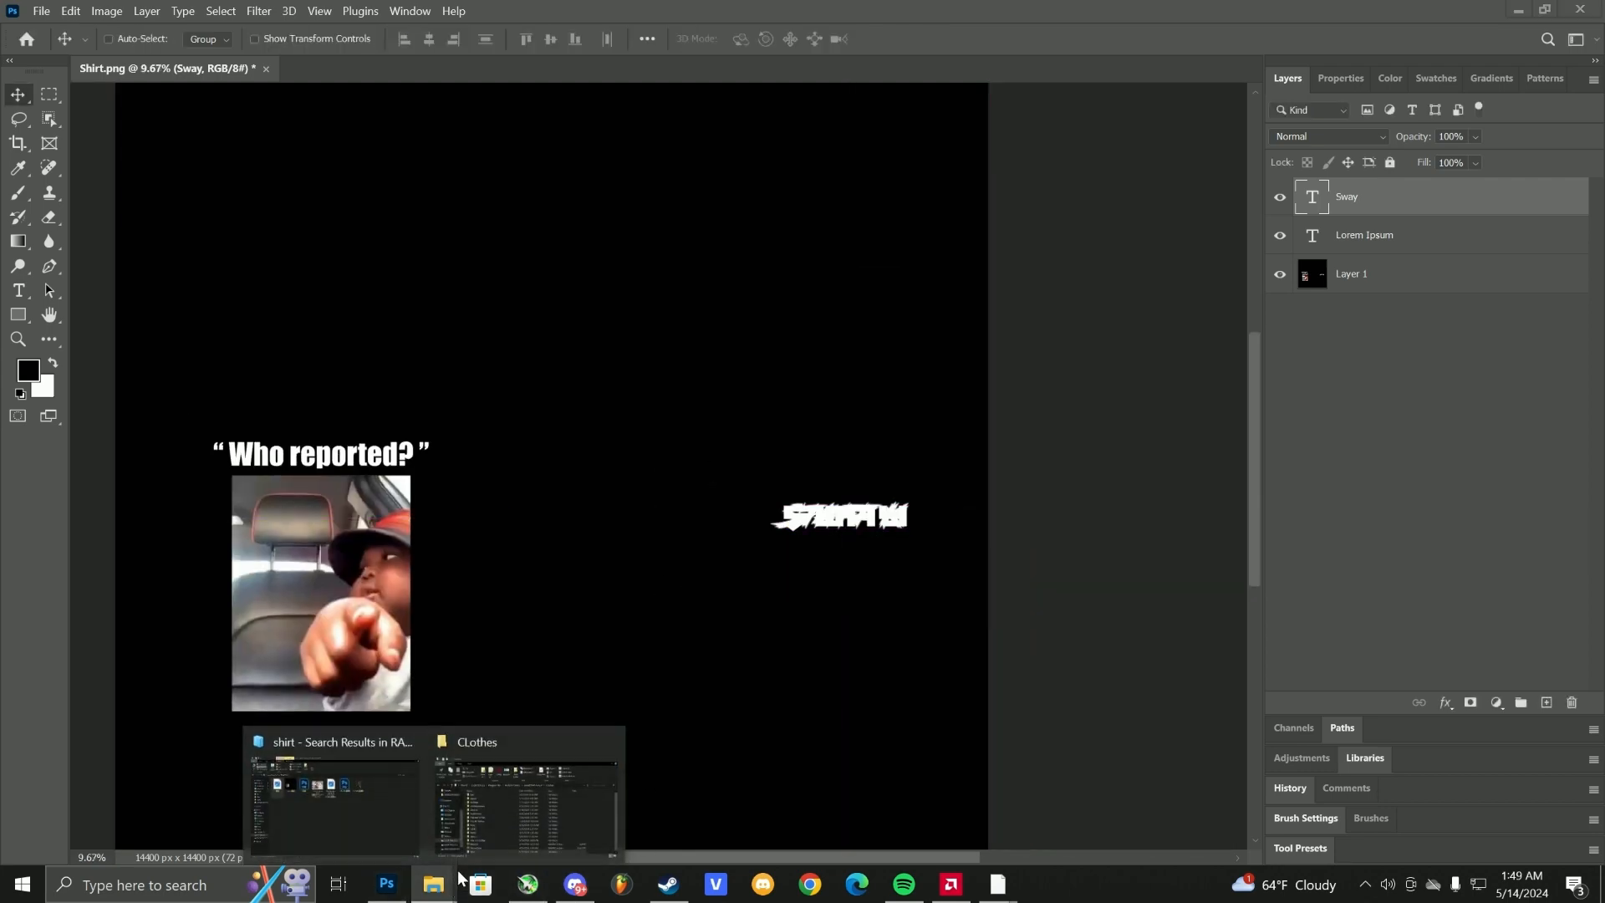
click(303, 787)
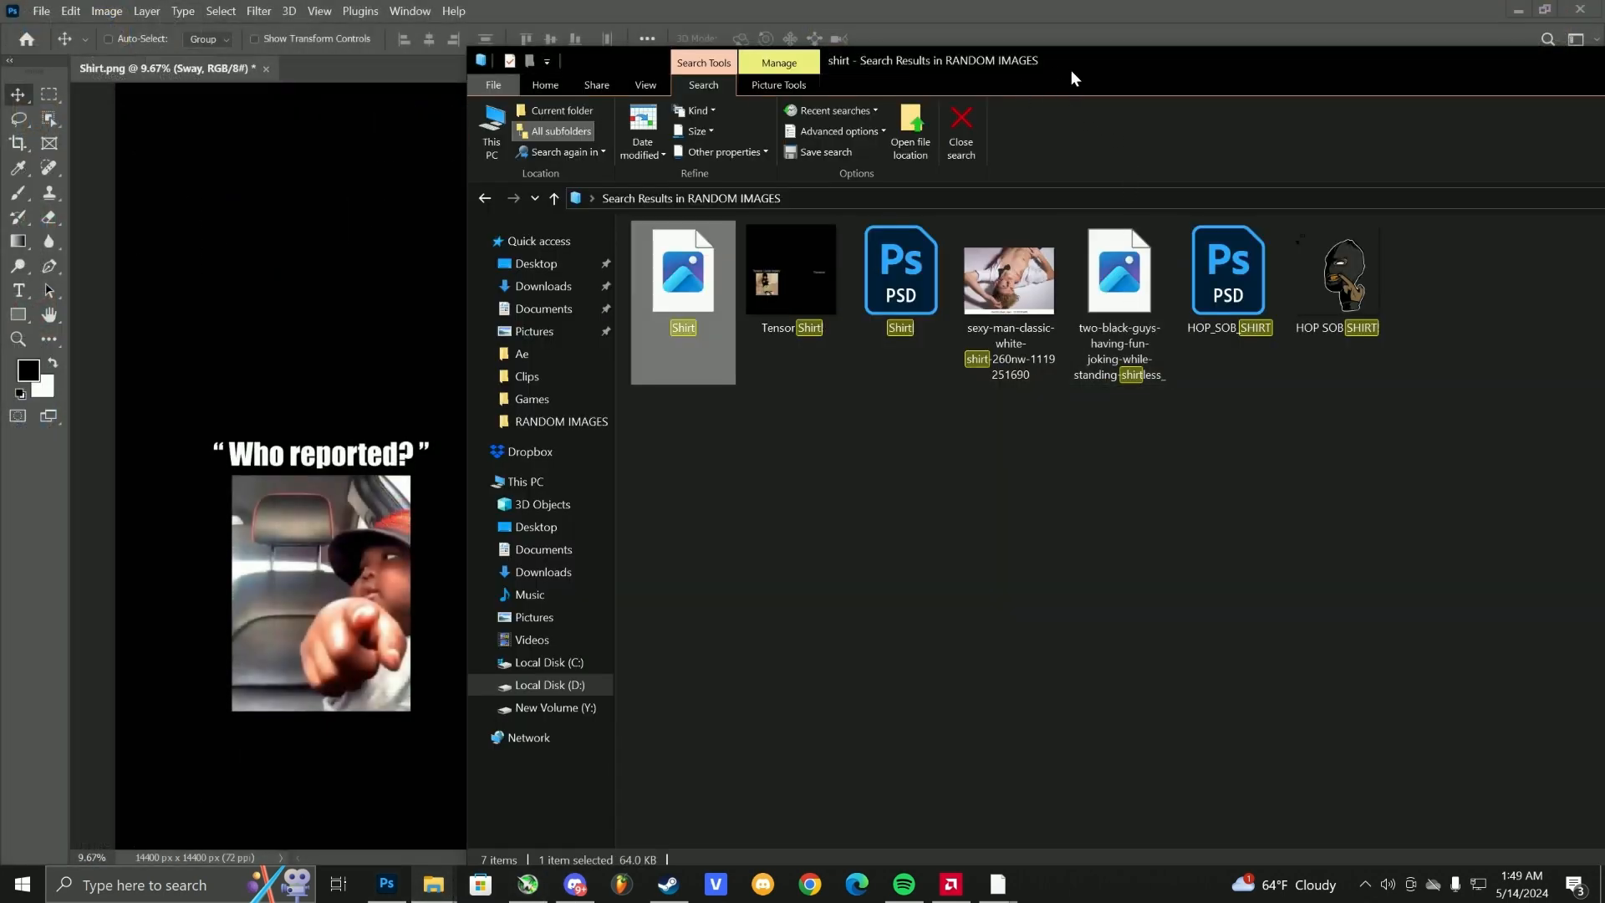
drag(1071, 70, 1171, 69)
click(586, 197)
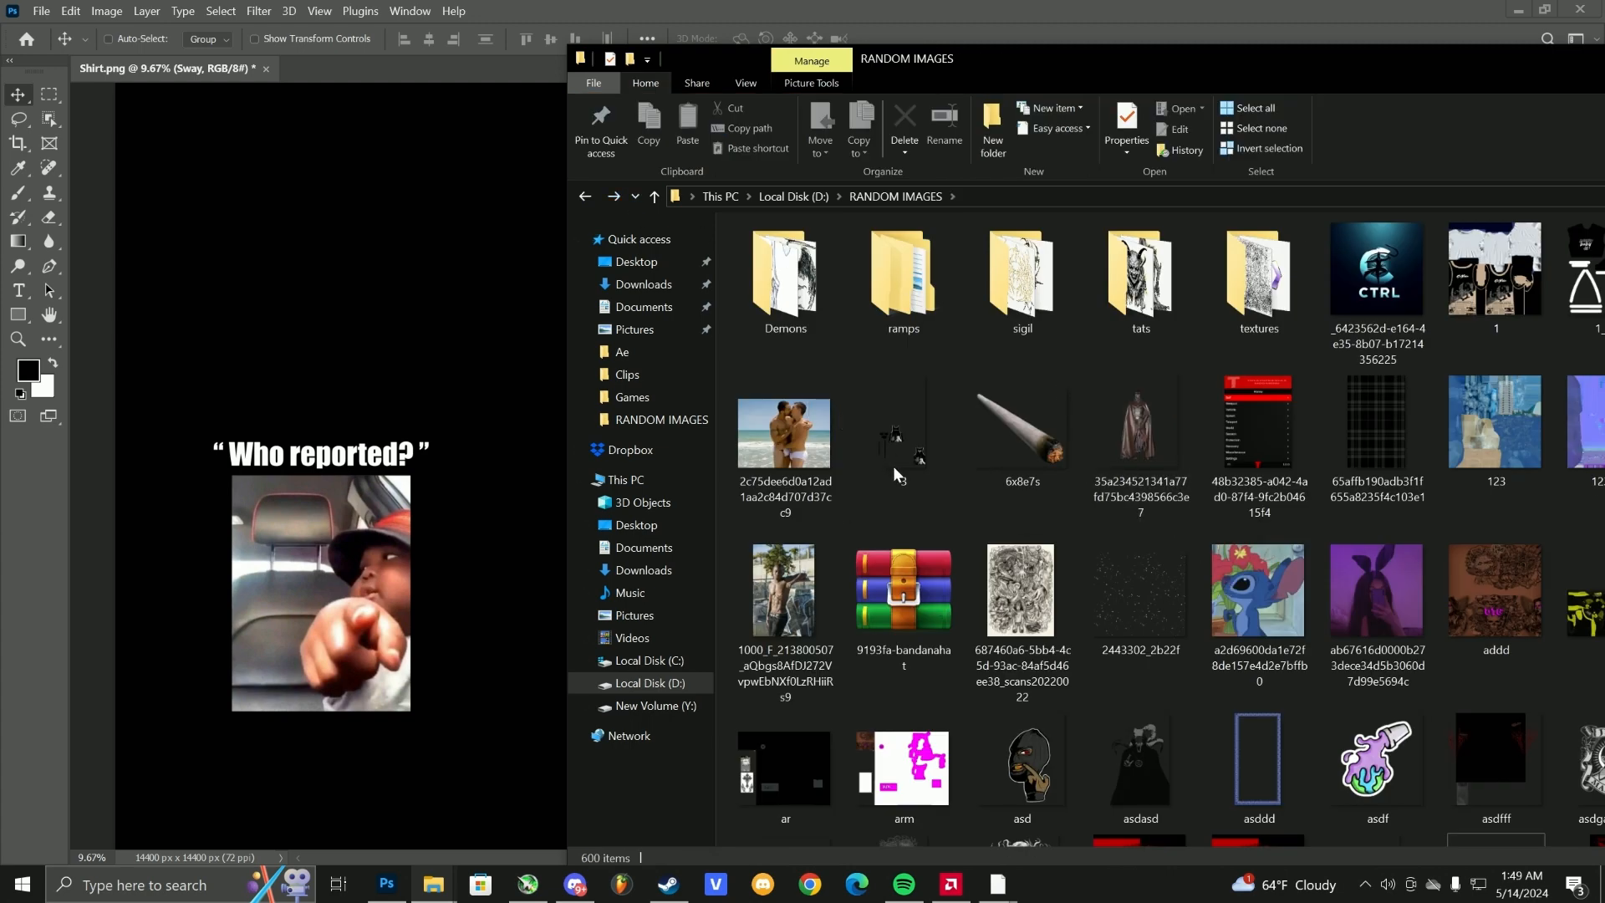
scroll(894, 468, down, 5)
scroll(1090, 460, up, 5)
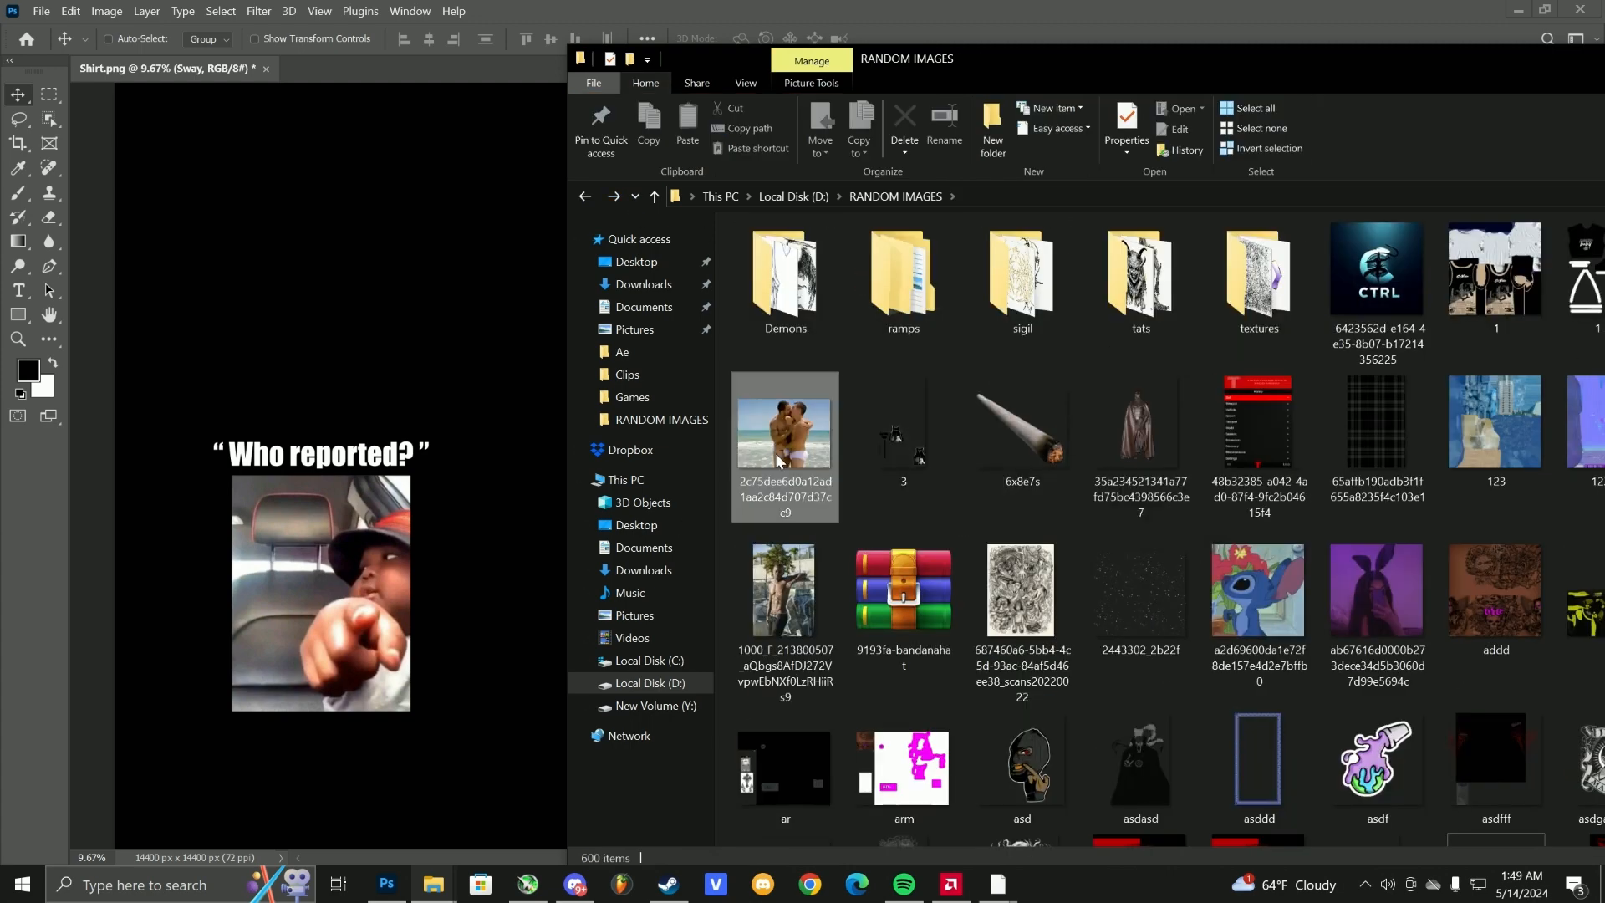
drag(777, 458, 428, 581)
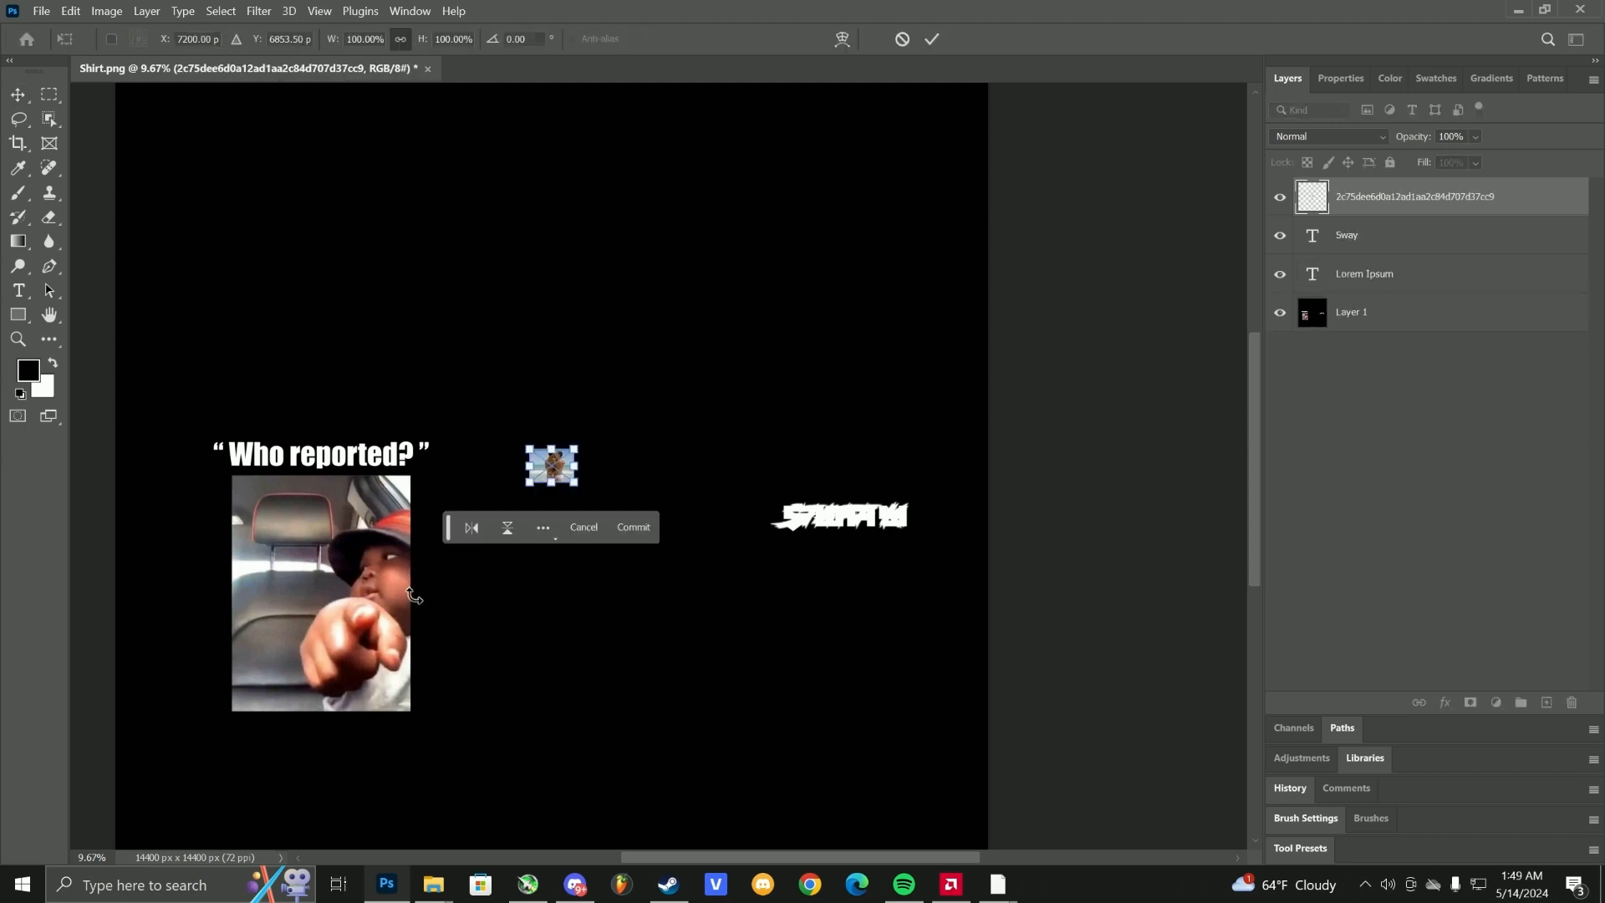
Step: Enlarge the placed beach image to about 484% and position it over the car photo beneath "Who reported?"
scroll(324, 631, left, 6)
scroll(435, 626, up, 2)
drag(730, 433, 928, 353)
drag(836, 405, 451, 521)
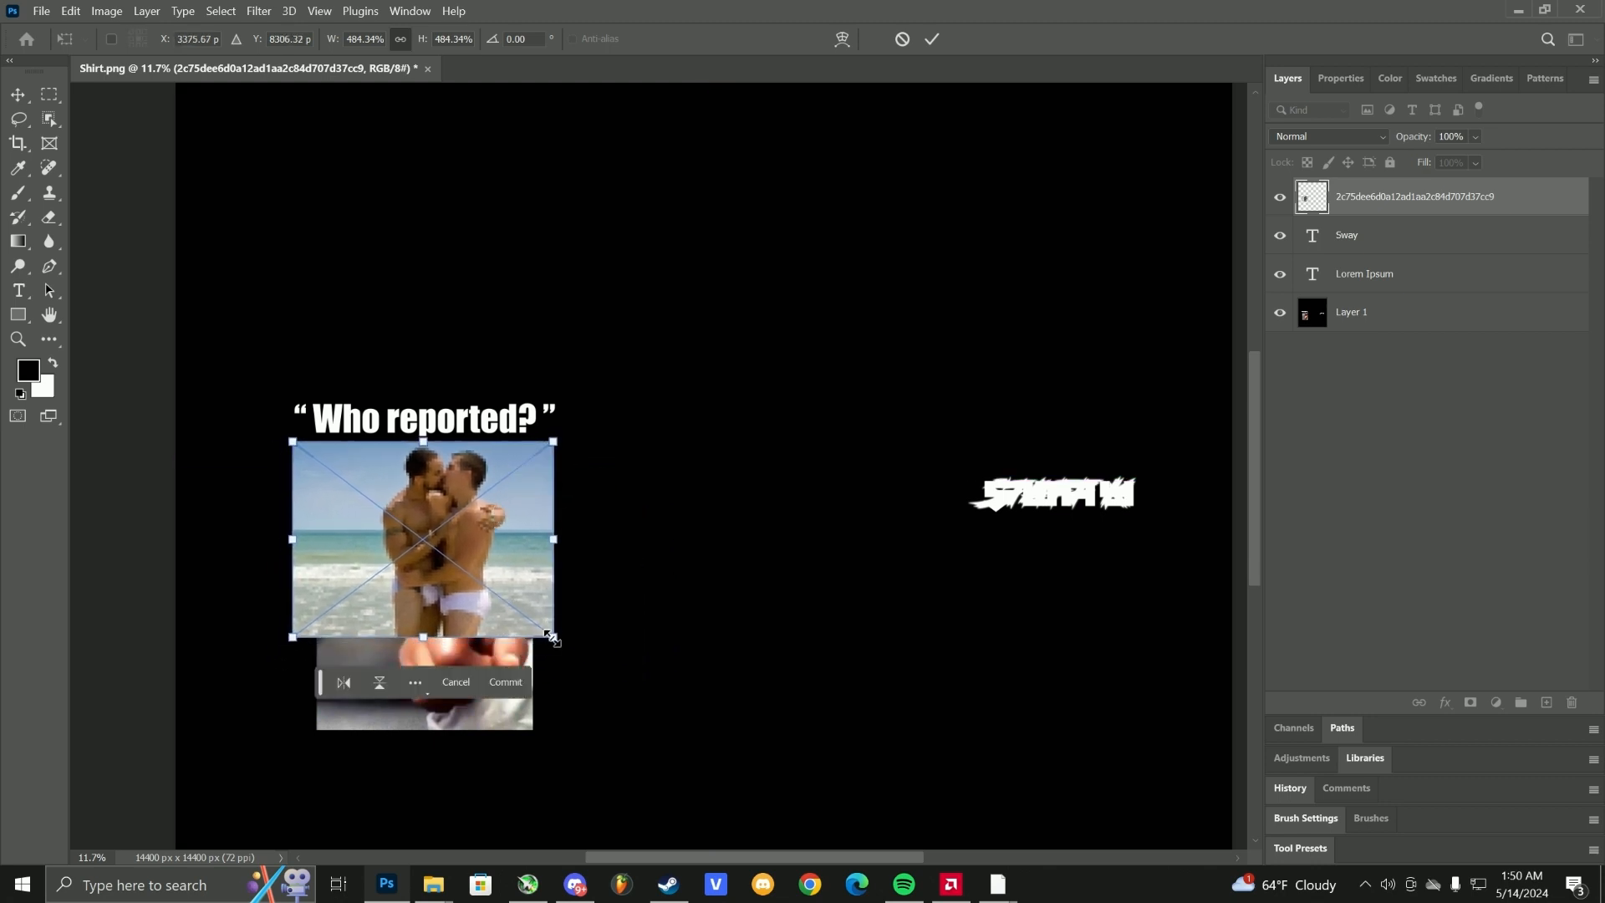
Step: Try the beach image at about 608% over the STAFF K lettering before returning it to the car photo
drag(551, 637, 848, 302)
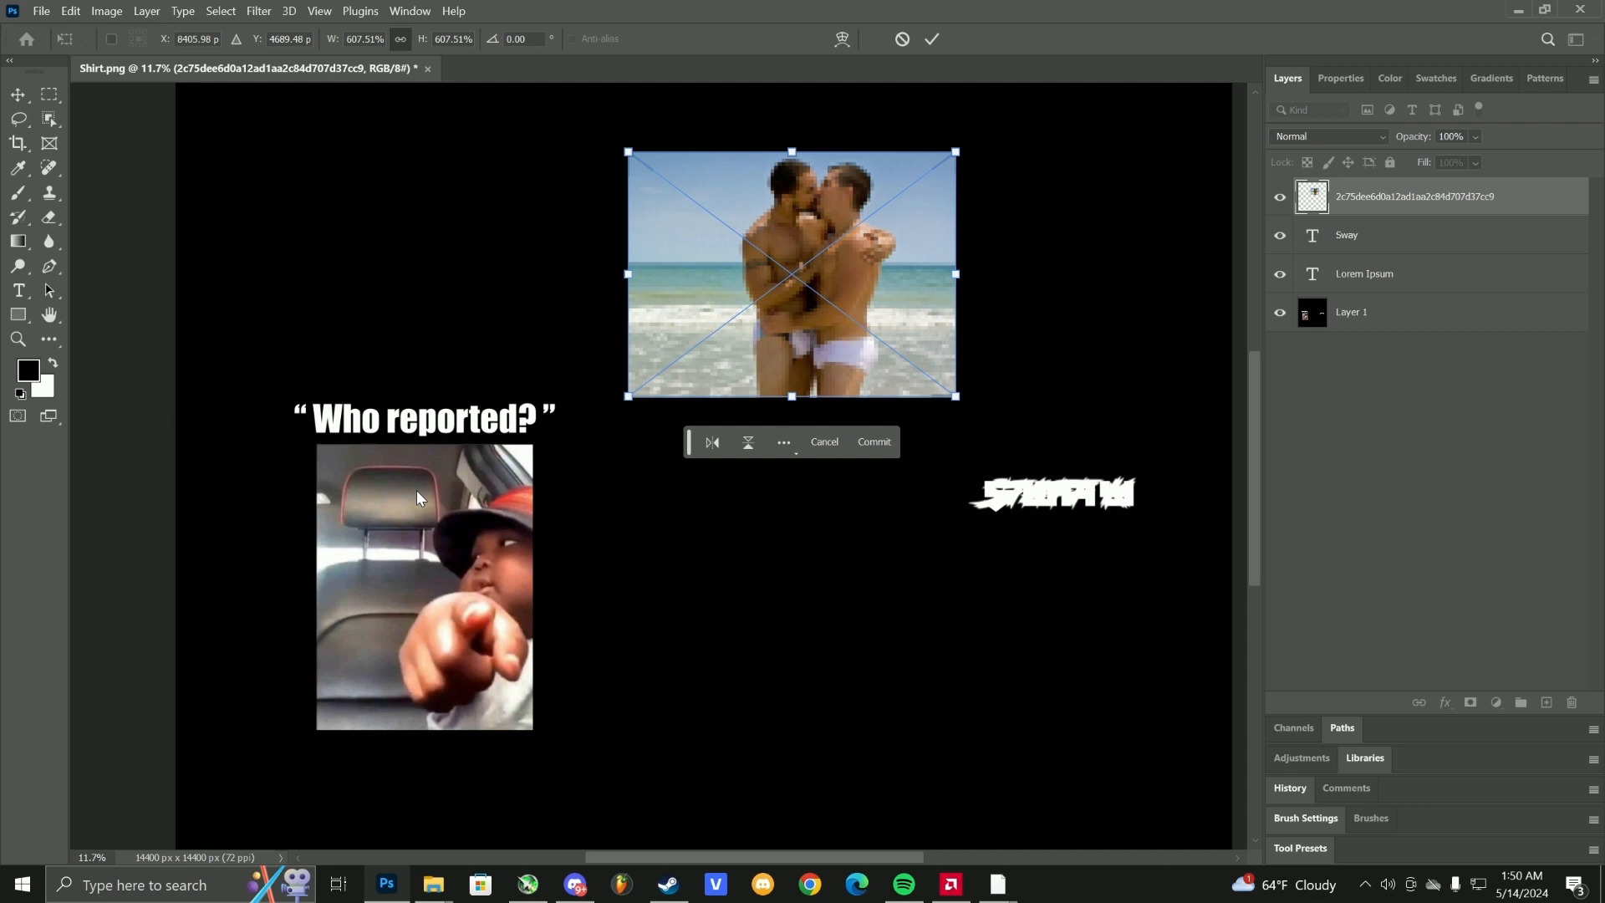
drag(795, 267, 1080, 514)
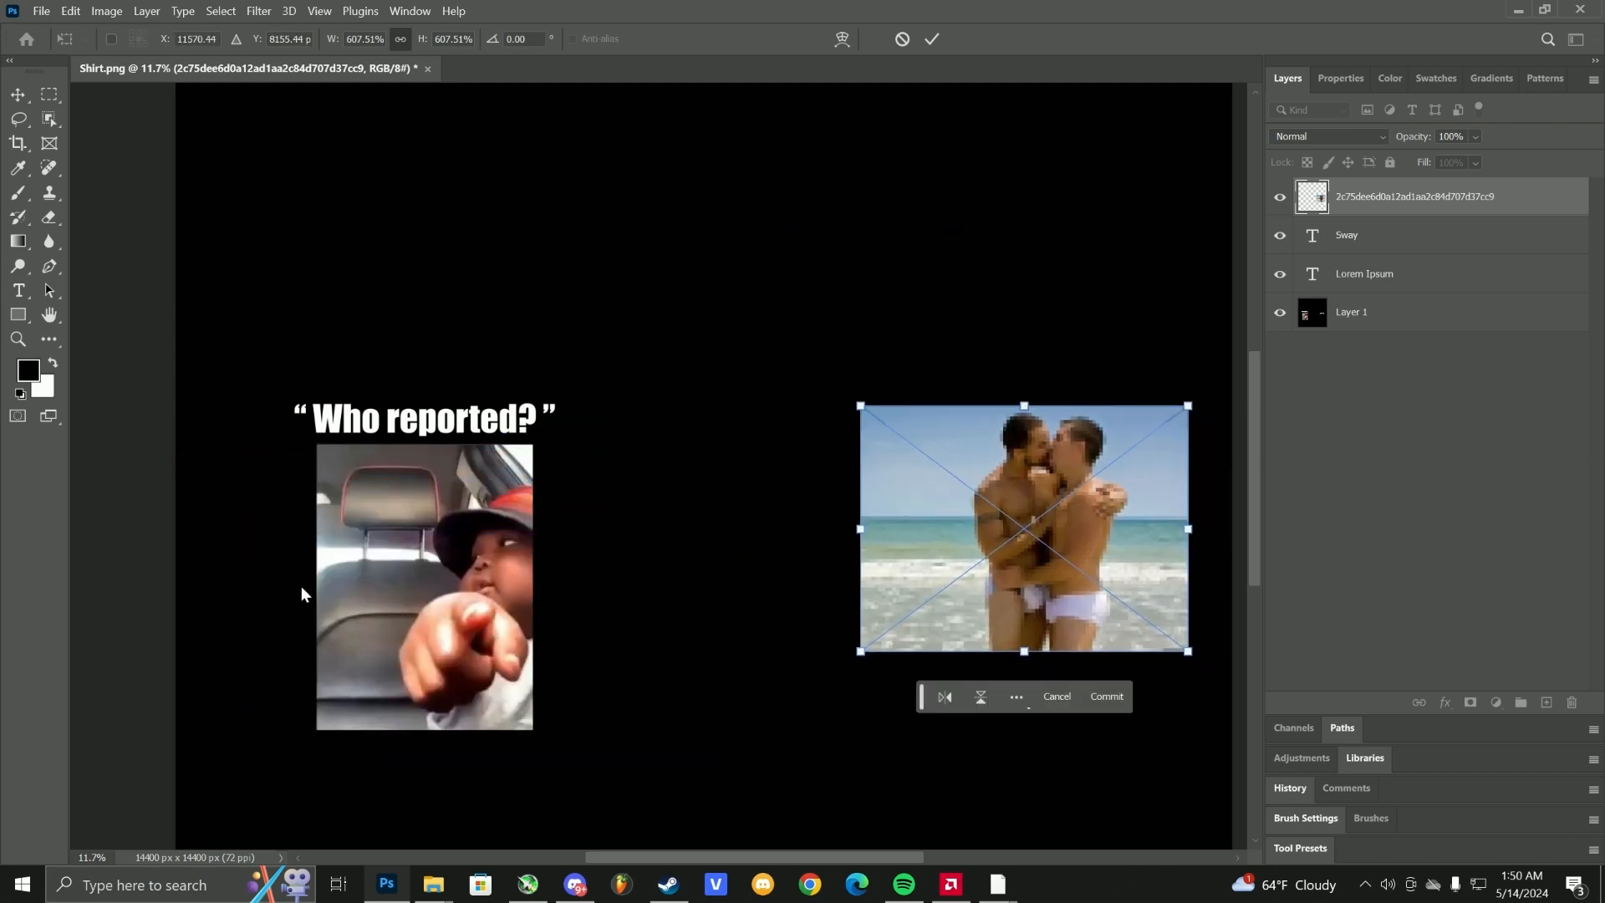
drag(1129, 445, 539, 476)
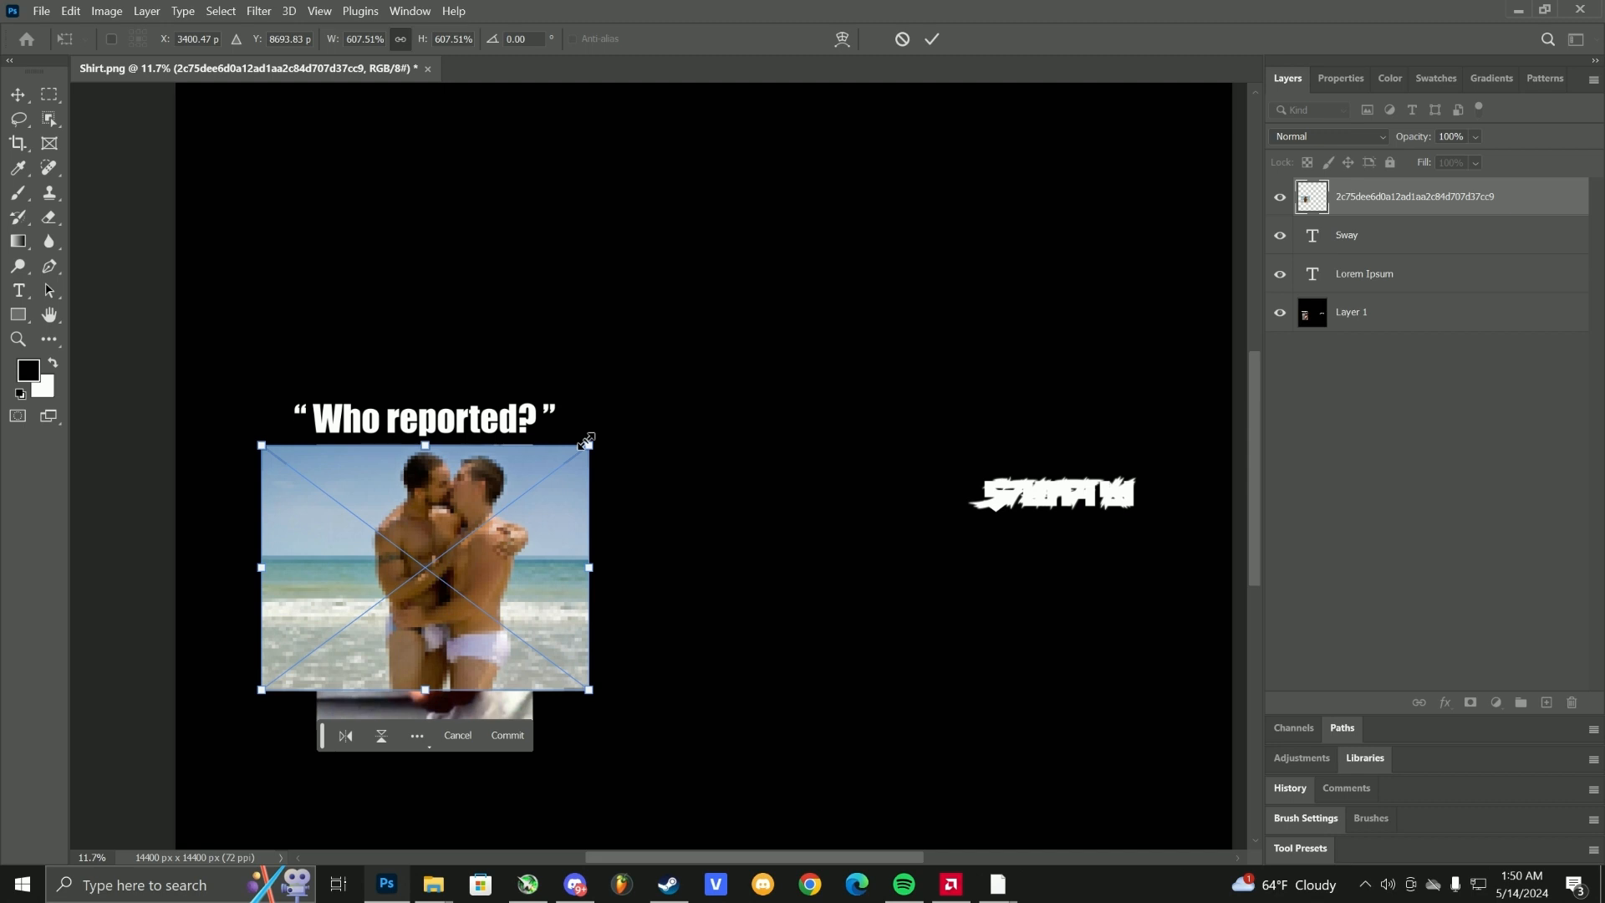
Step: Resize the beach image beneath "Who reported?" to about 438% wide and about 521% high
drag(589, 445, 550, 452)
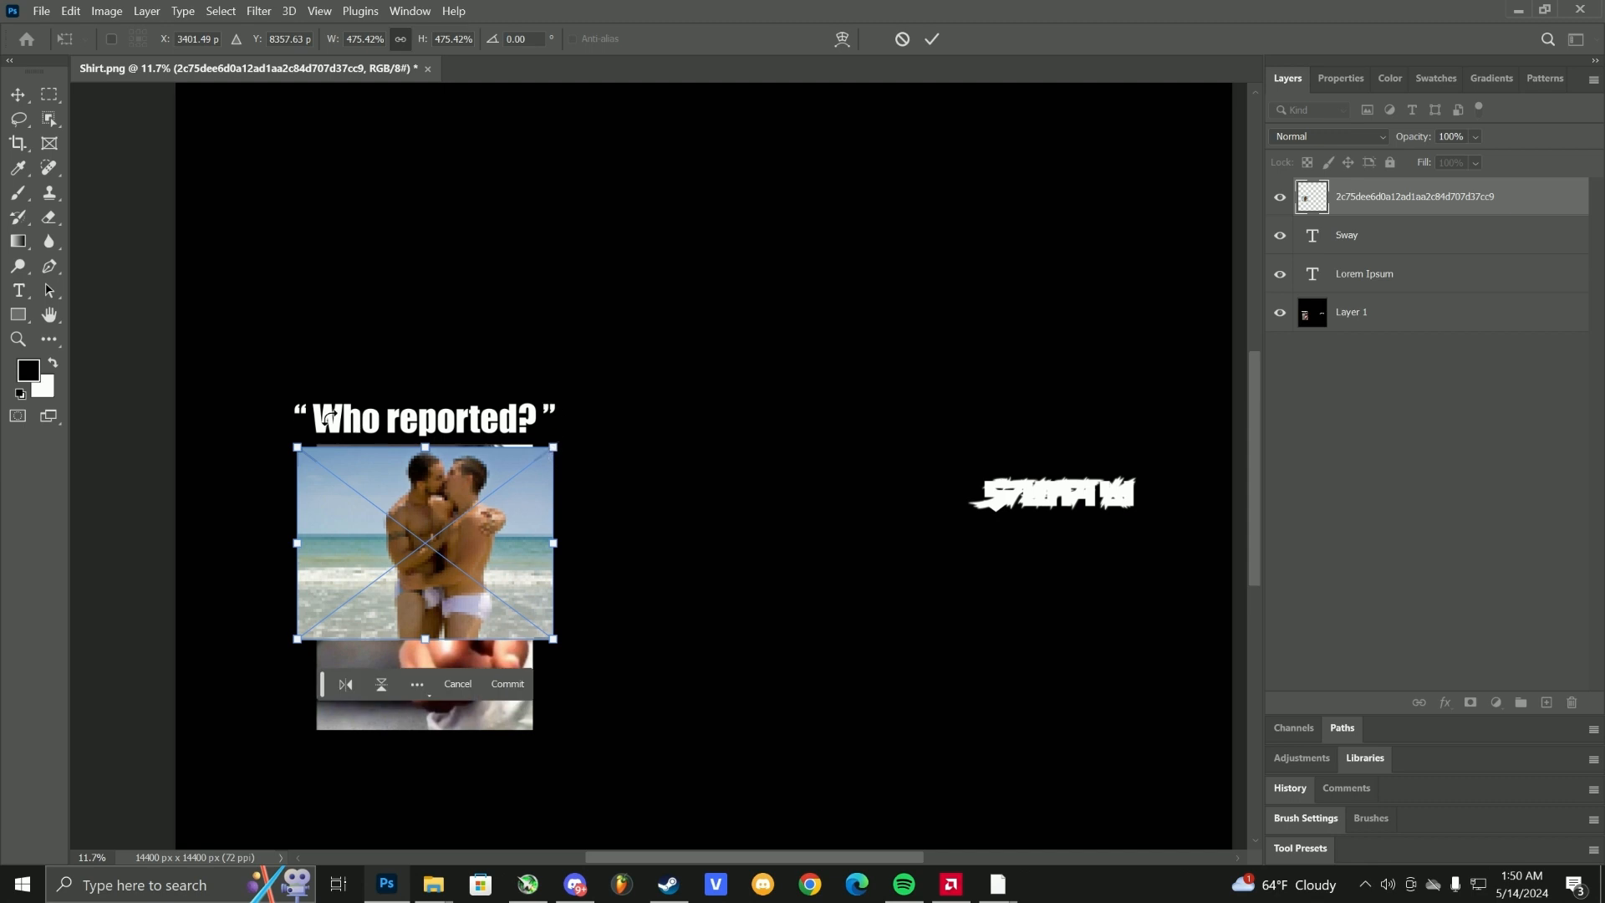
mouse_move(497, 465)
mouse_down()
mouse_move(548, 442)
mouse_move(489, 469)
mouse_up()
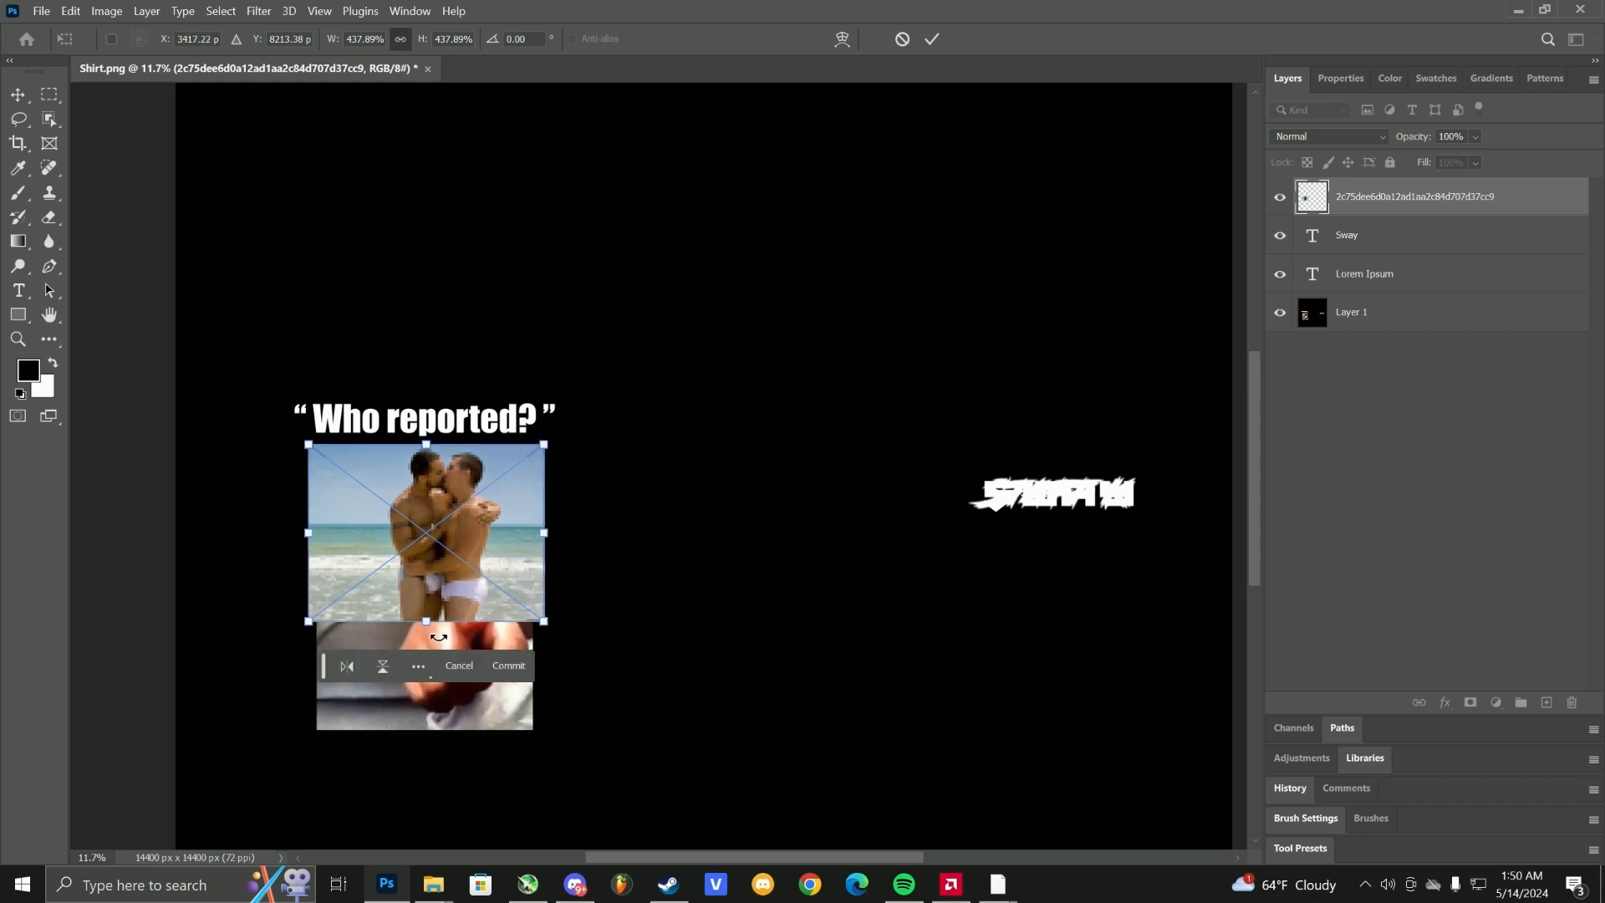
drag(426, 621, 426, 656)
Step: Nudge the beach image down to leave a gap under the heading, and commit the transform
key(Down)
key(Down)
key(Down)
key(Down)
key(Down)
key(Down)
key(Down)
key(Down)
key(Down)
key(Down)
key(Down)
key(Down)
key(Down)
key(Down)
key(Down)
key(Down)
key(Down)
key(Down)
key(Down)
key(Down)
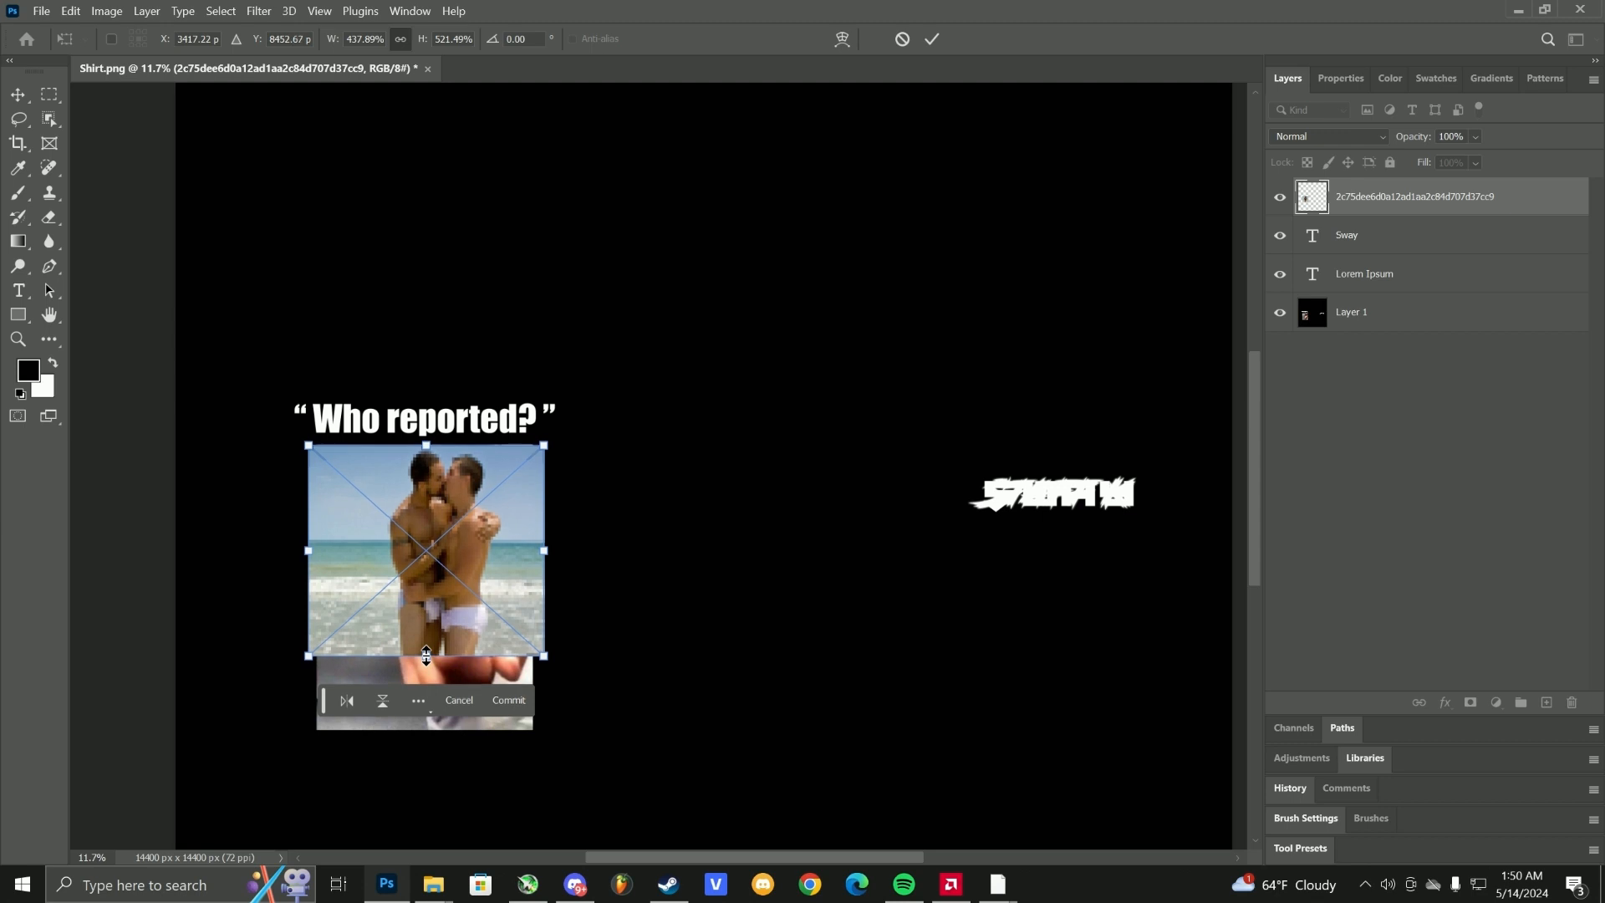
key(Return)
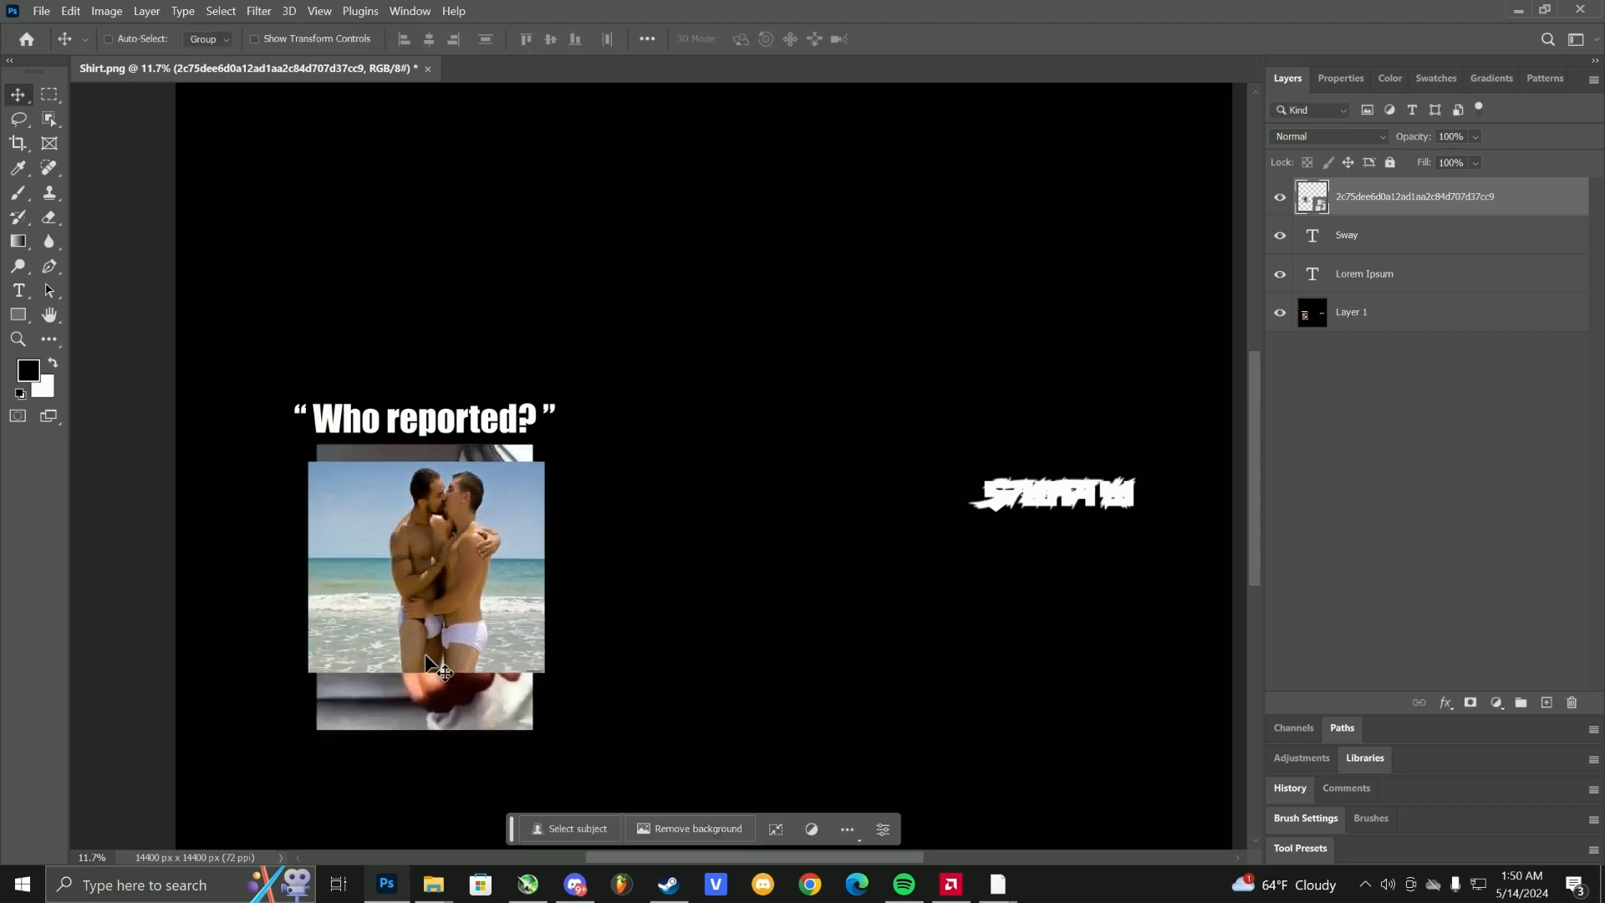
Step: Add a white Wreckside text line reading "ME AND BRO" above the "Who reported?" heading
click(18, 290)
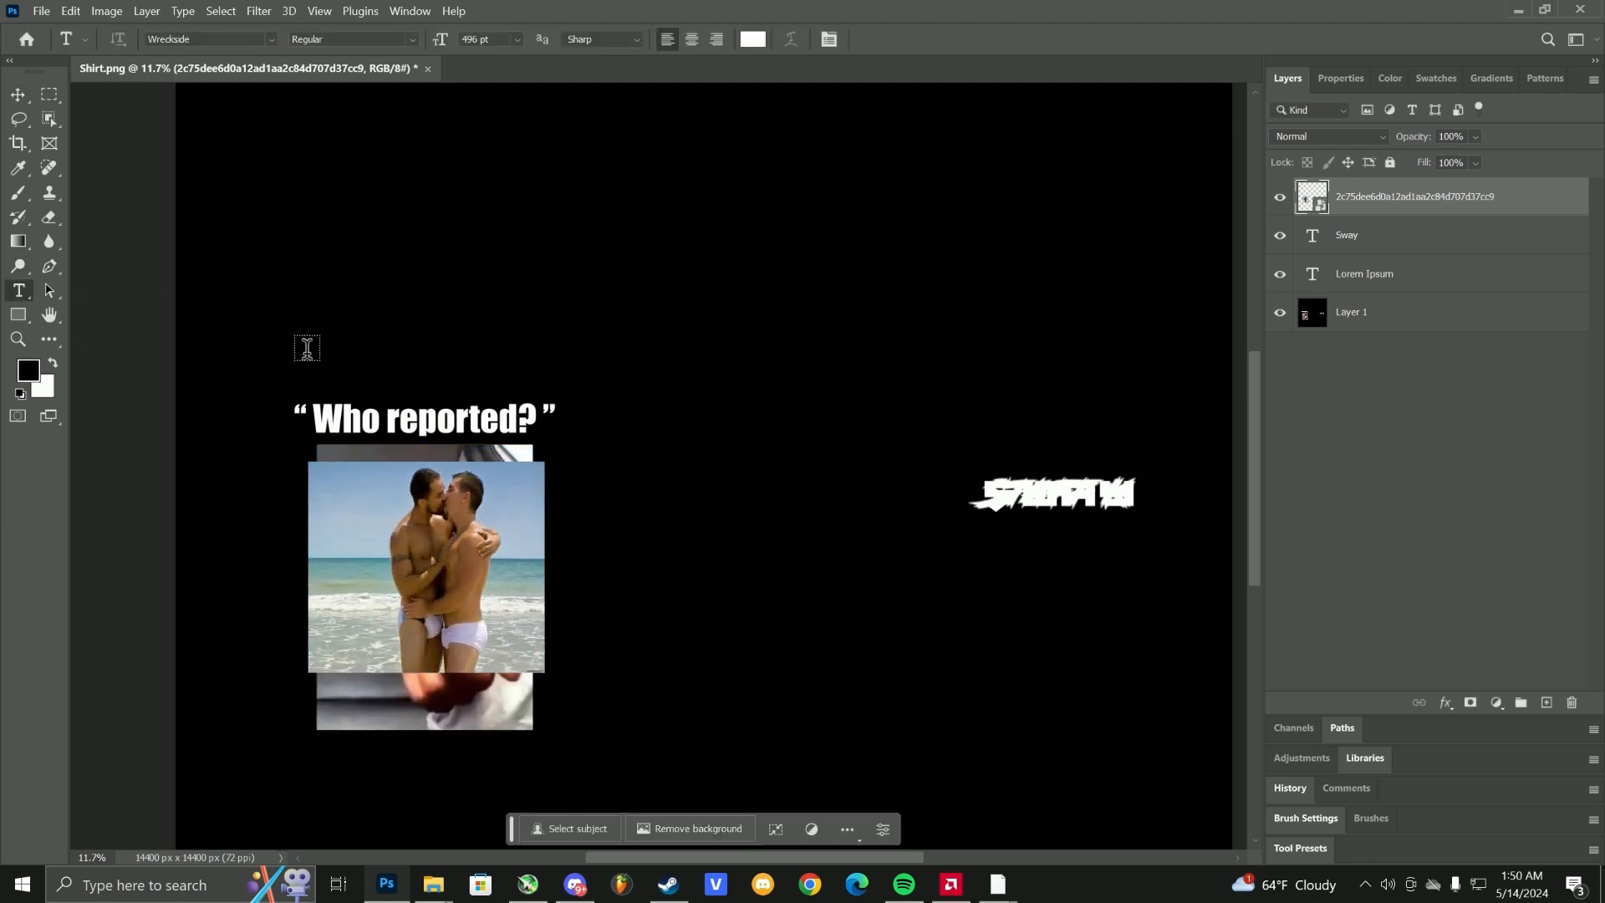
click(304, 348)
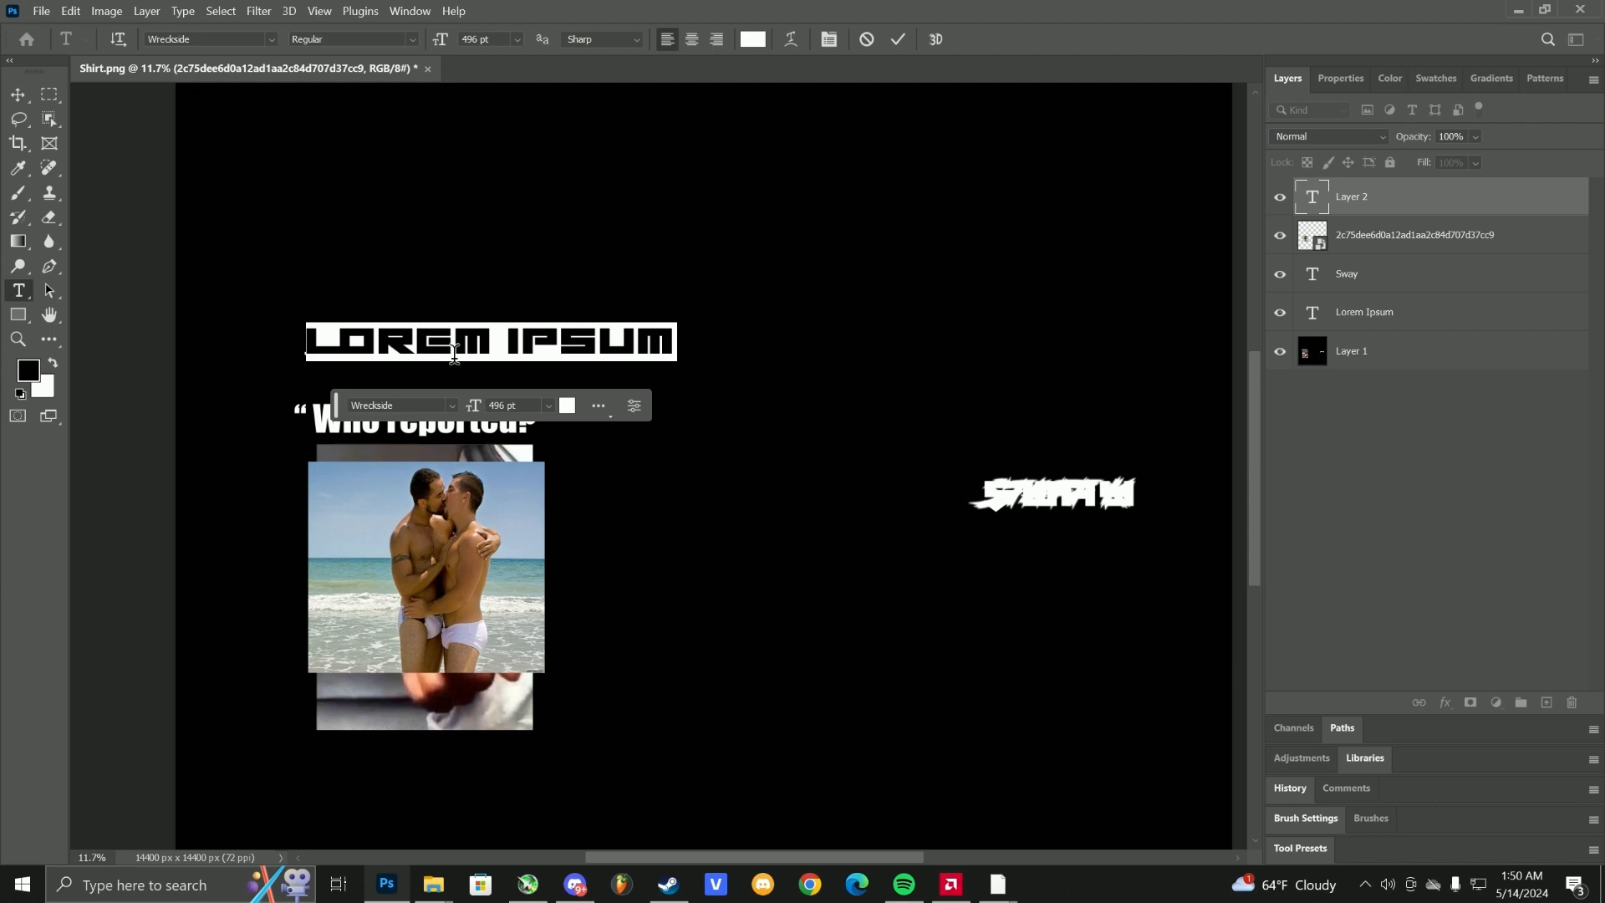
text(YOU AND )
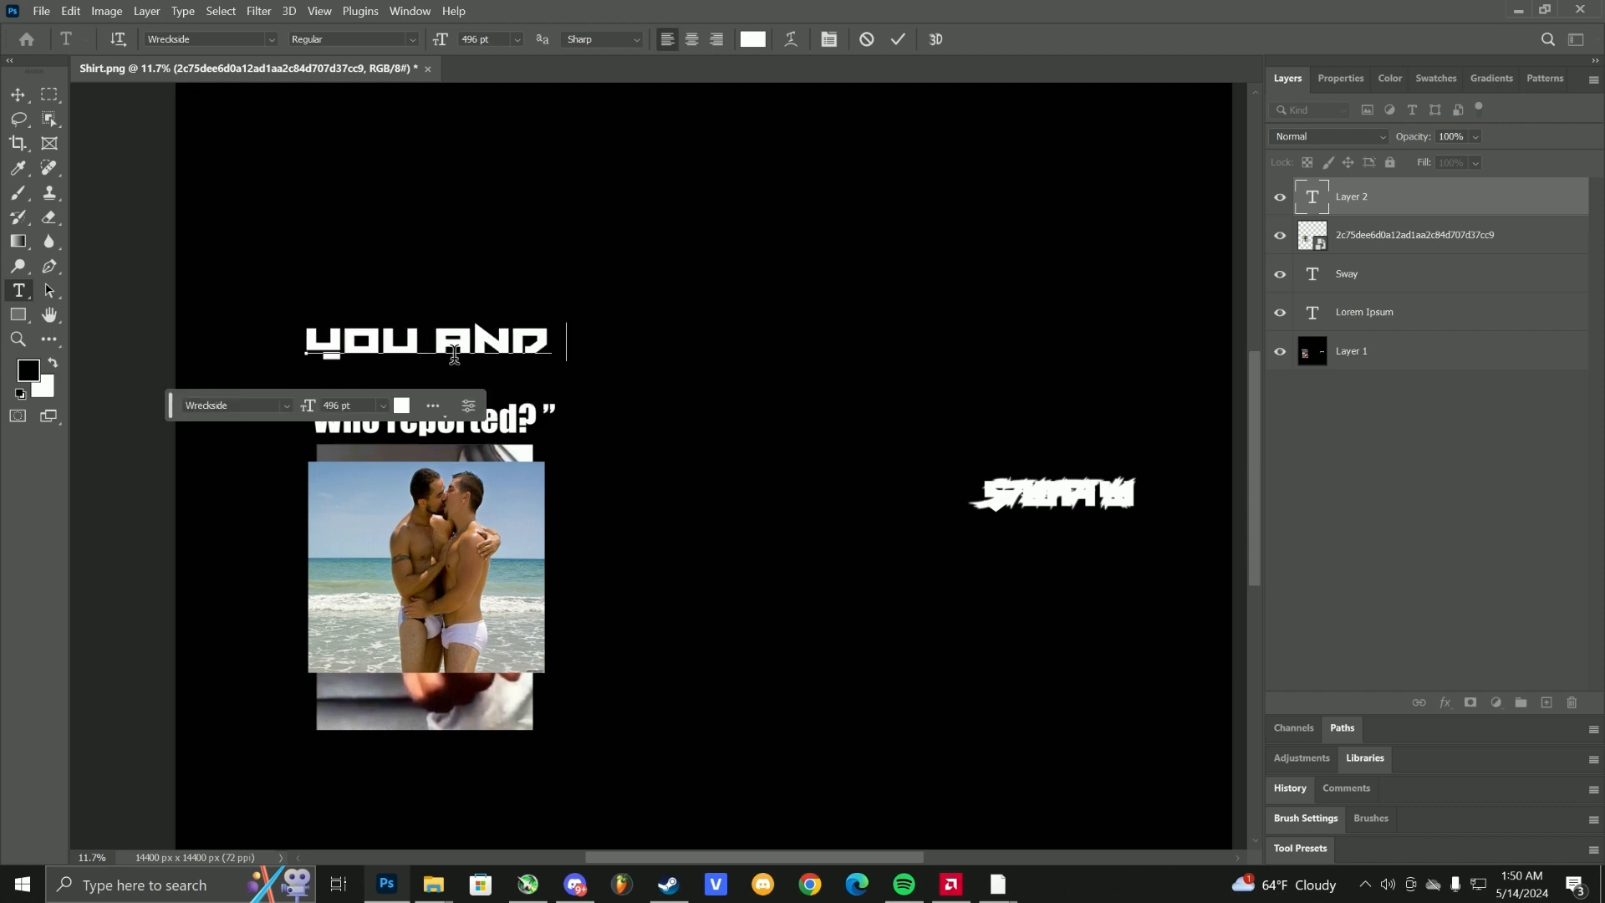
text(BR)
key(ctrl+a)
key(BackSpace)
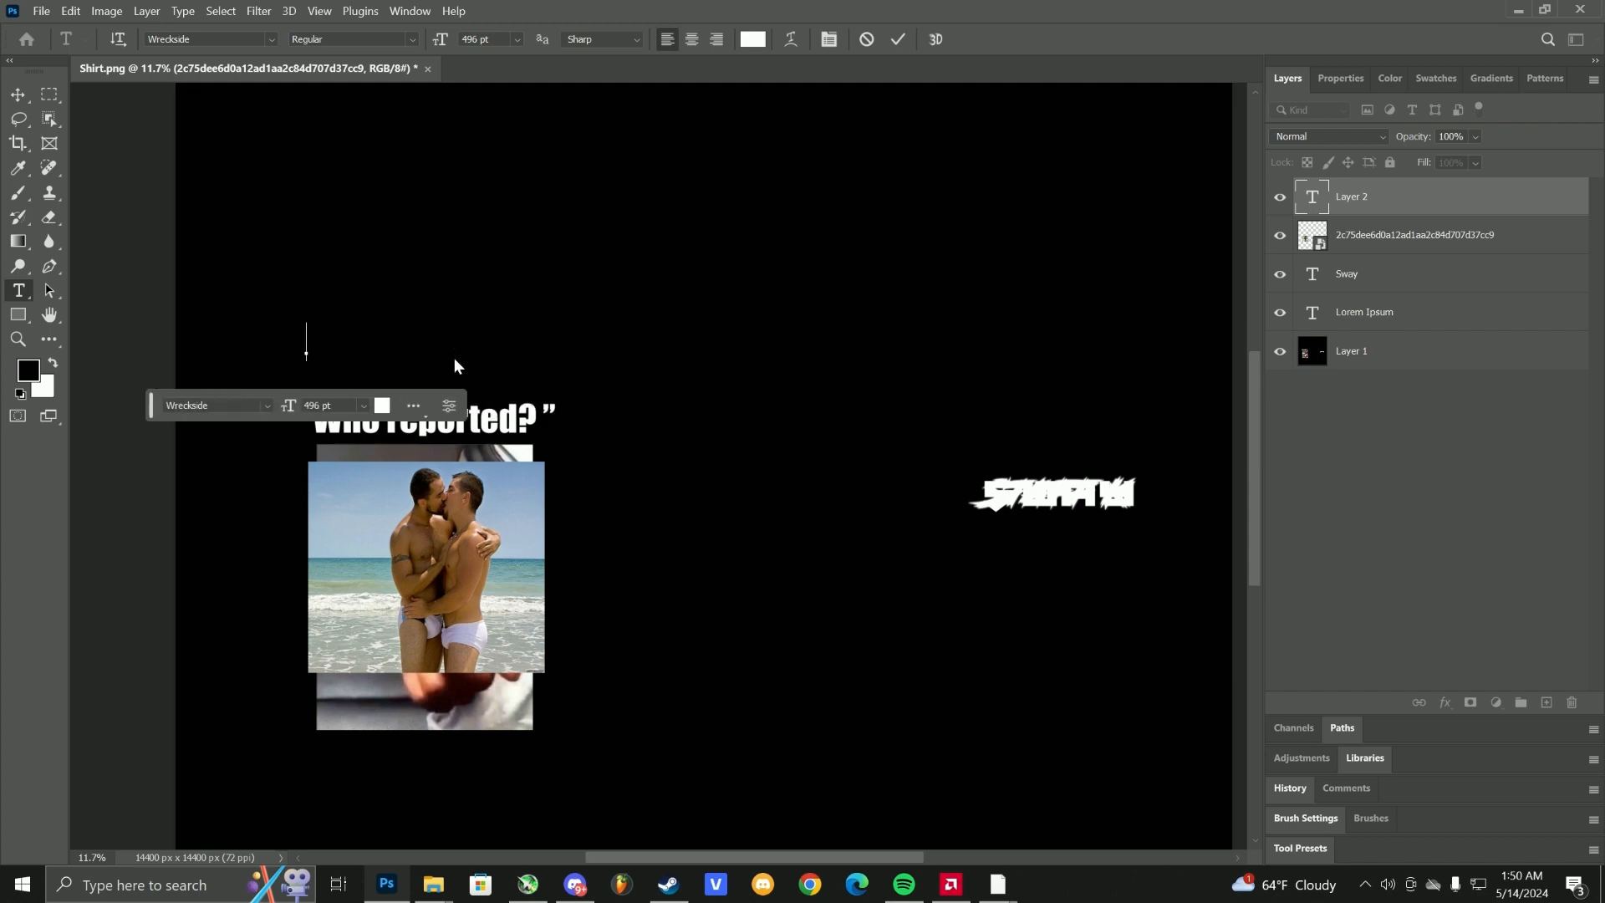
text(ME AND BRO)
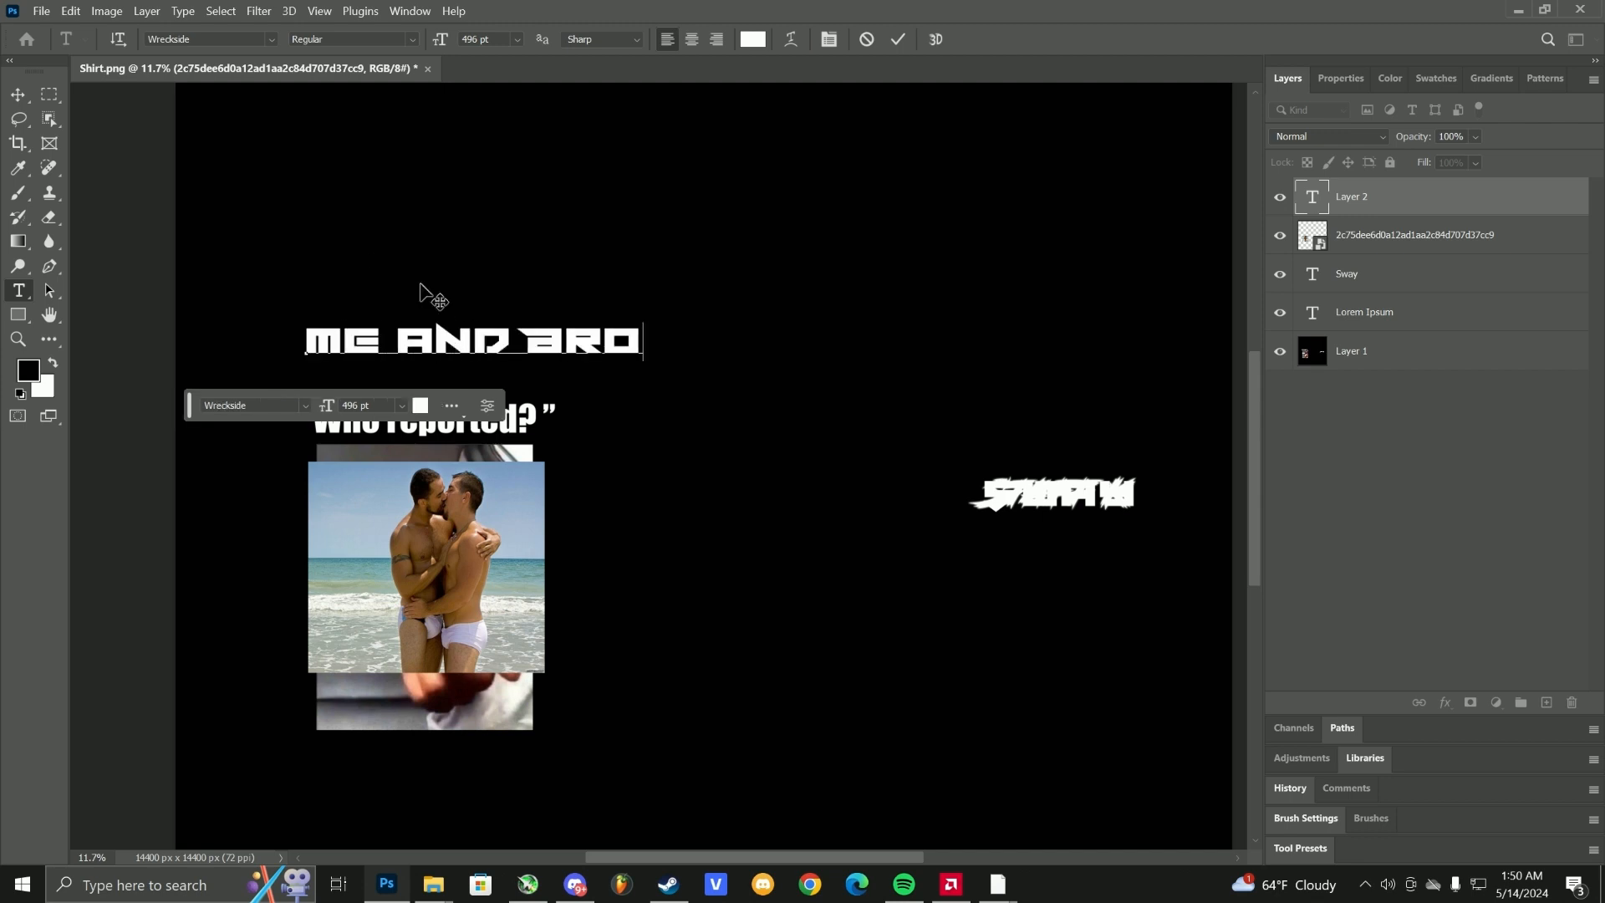
Step: Transform the ME AND BRO text to about 80.5% width and 116% height, placed over the "Who reported?" heading
click(18, 94)
key(ctrl+t)
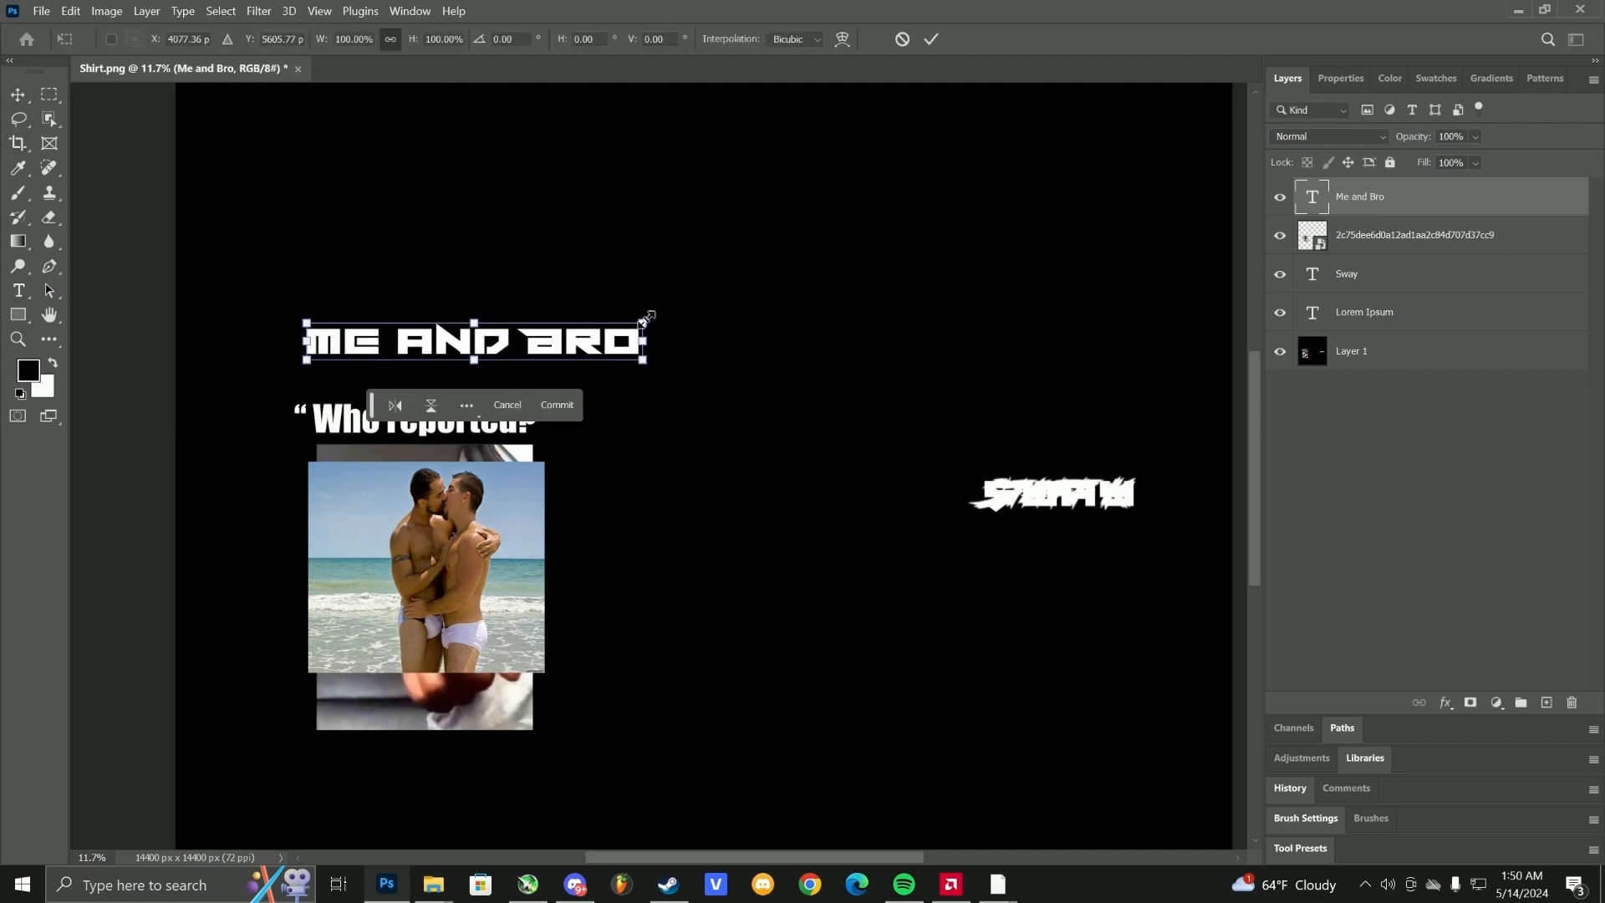
drag(633, 325, 432, 393)
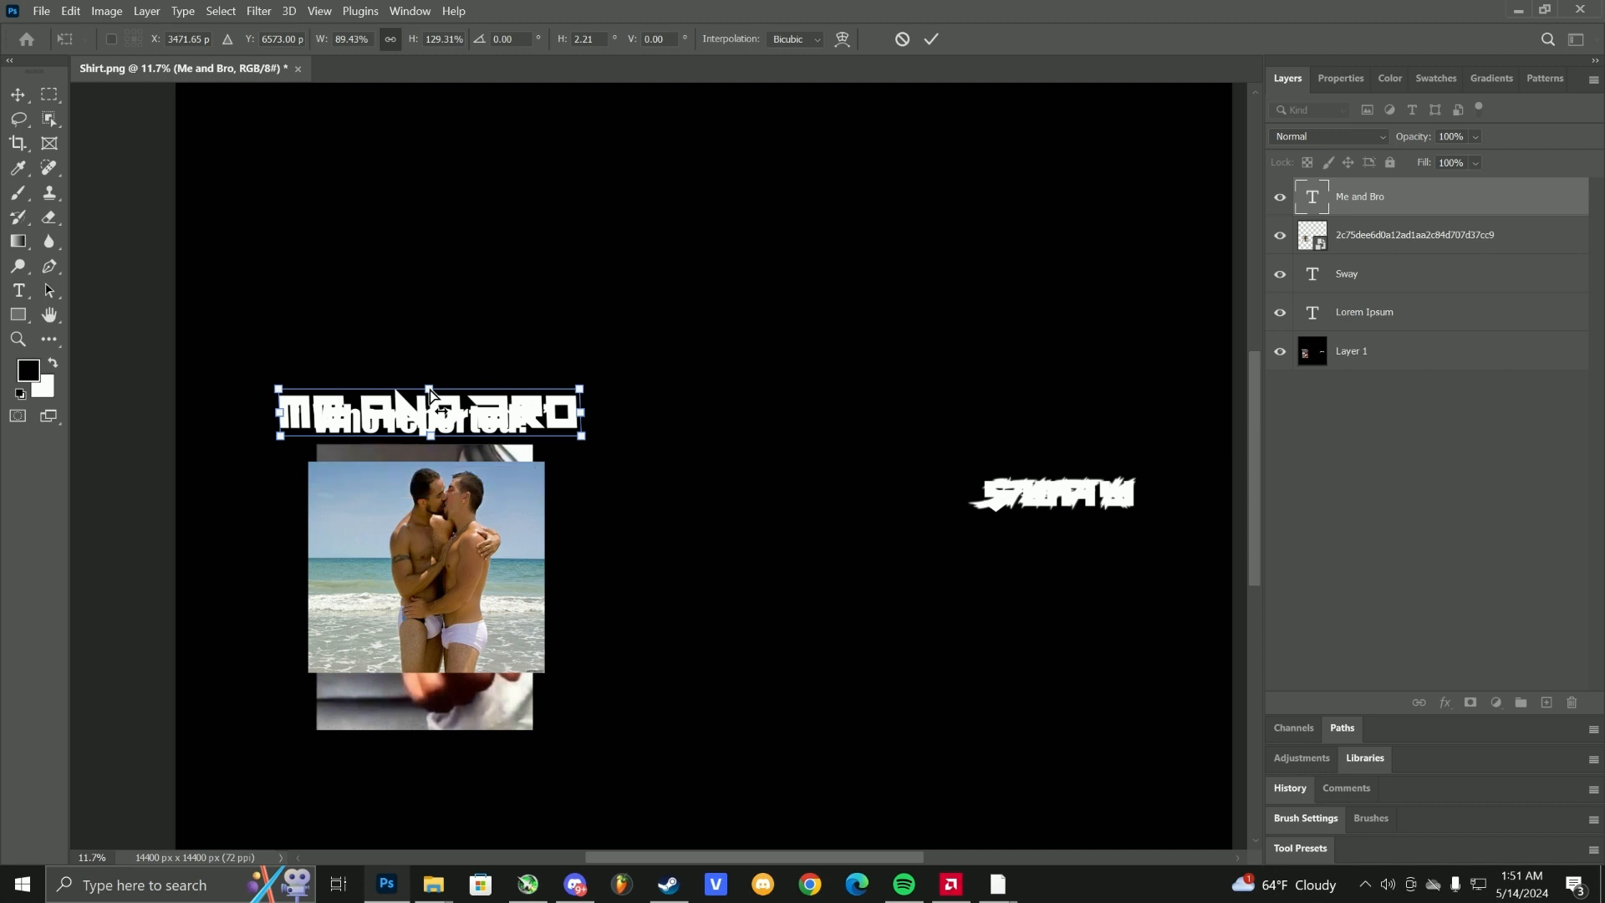
drag(433, 393, 421, 383)
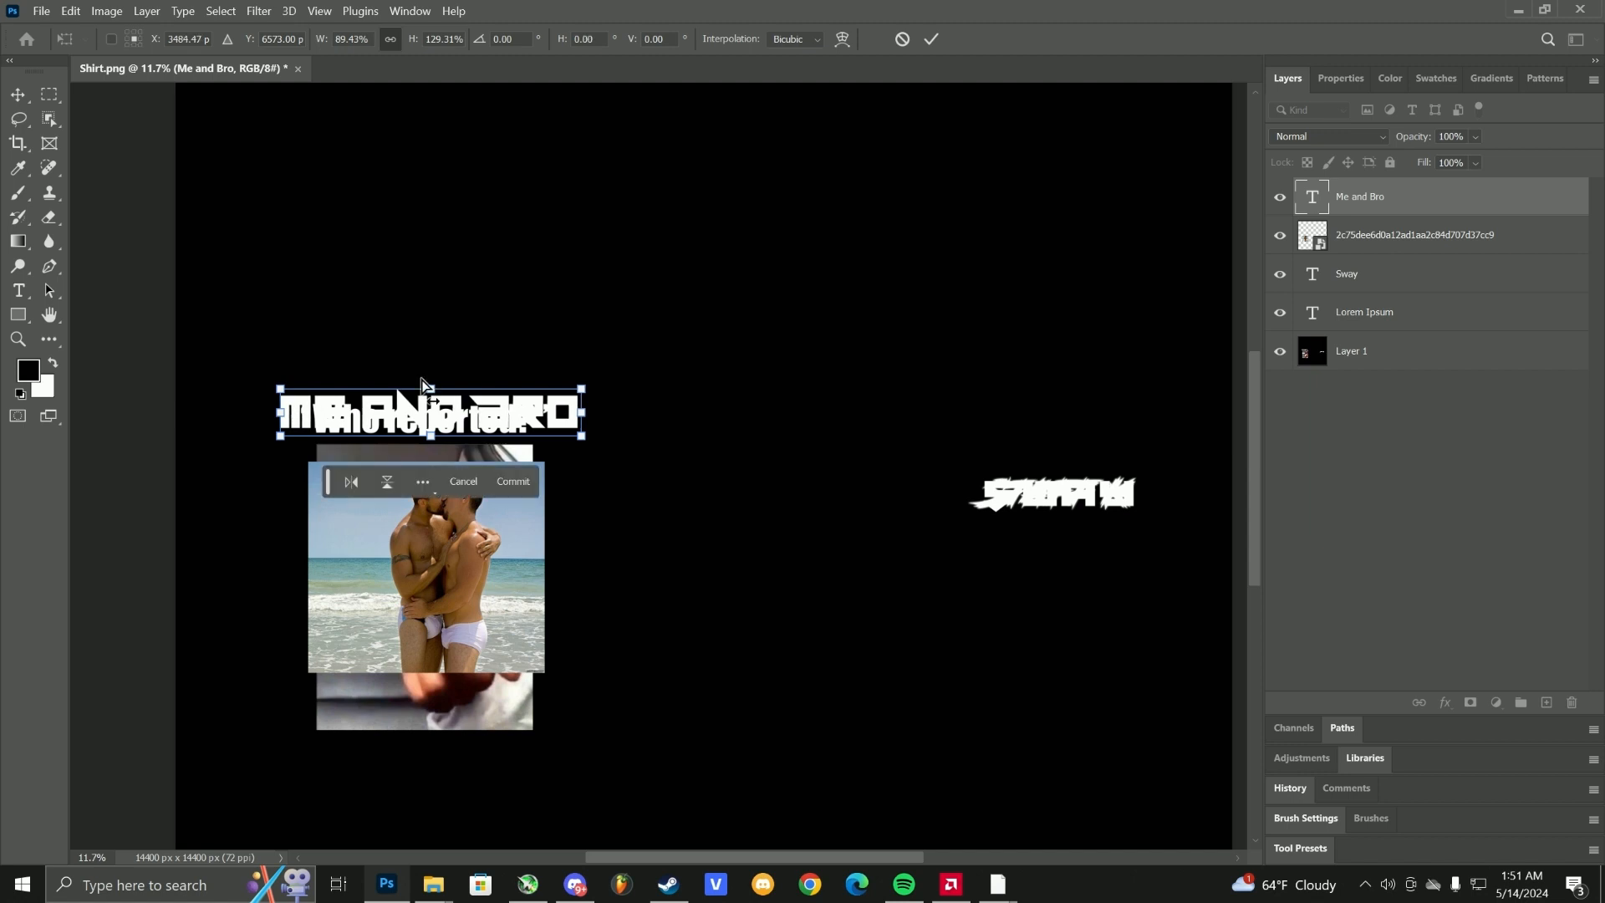
mouse_move(520, 415)
mouse_down()
mouse_move(575, 401)
mouse_move(499, 425)
mouse_up()
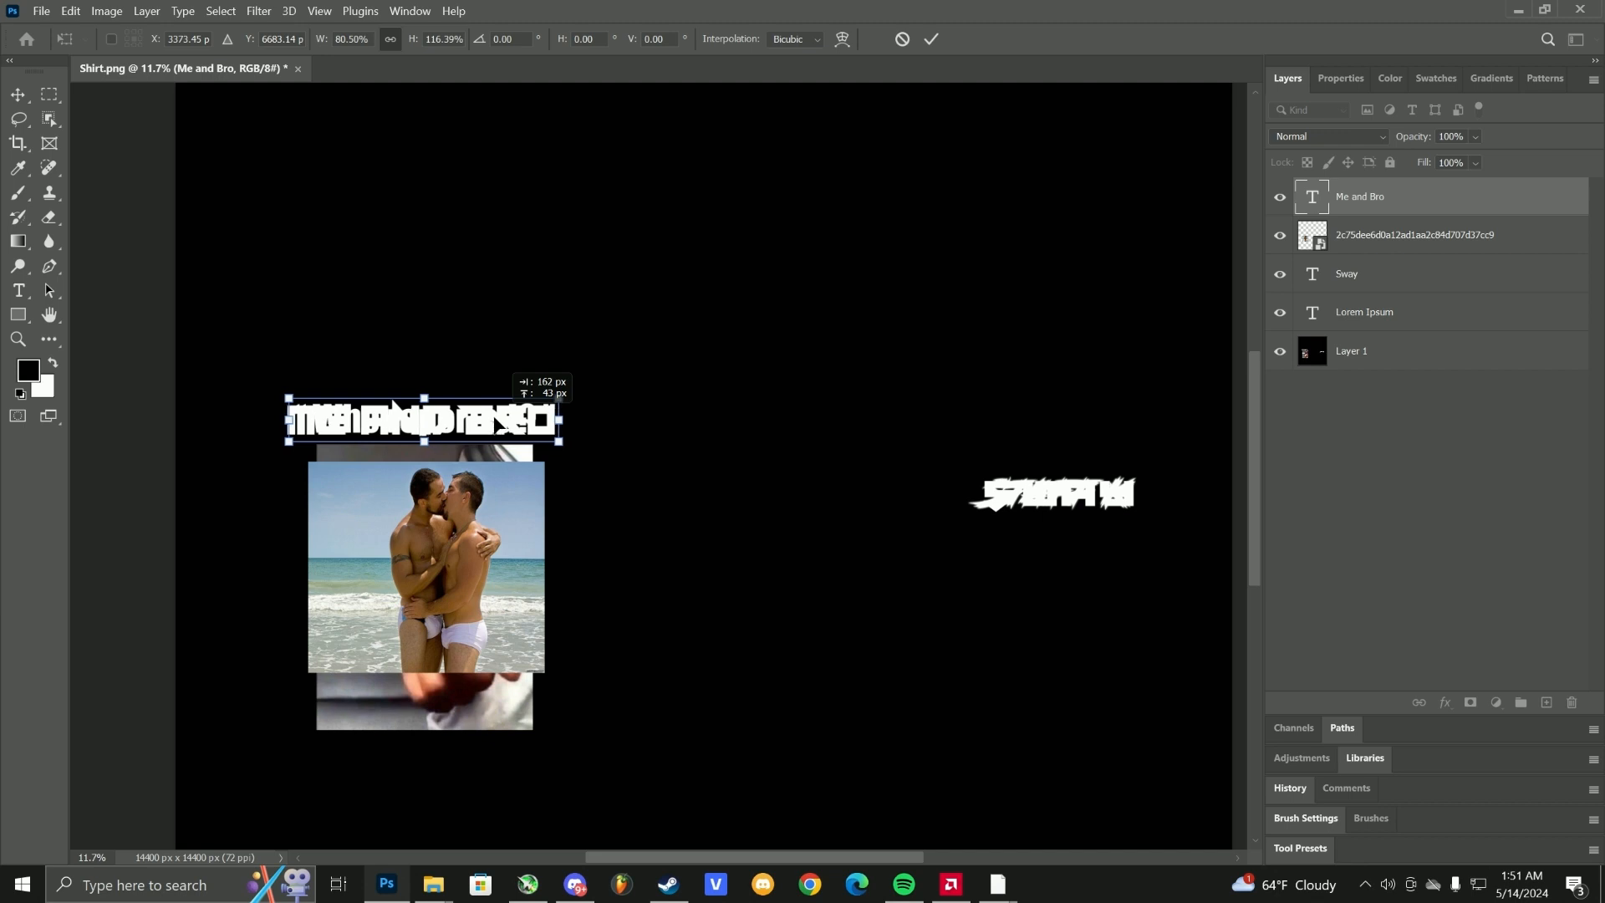
Step: Set the Brush size to 354 px and rasterize the ME AND BRO type layer
click(17, 199)
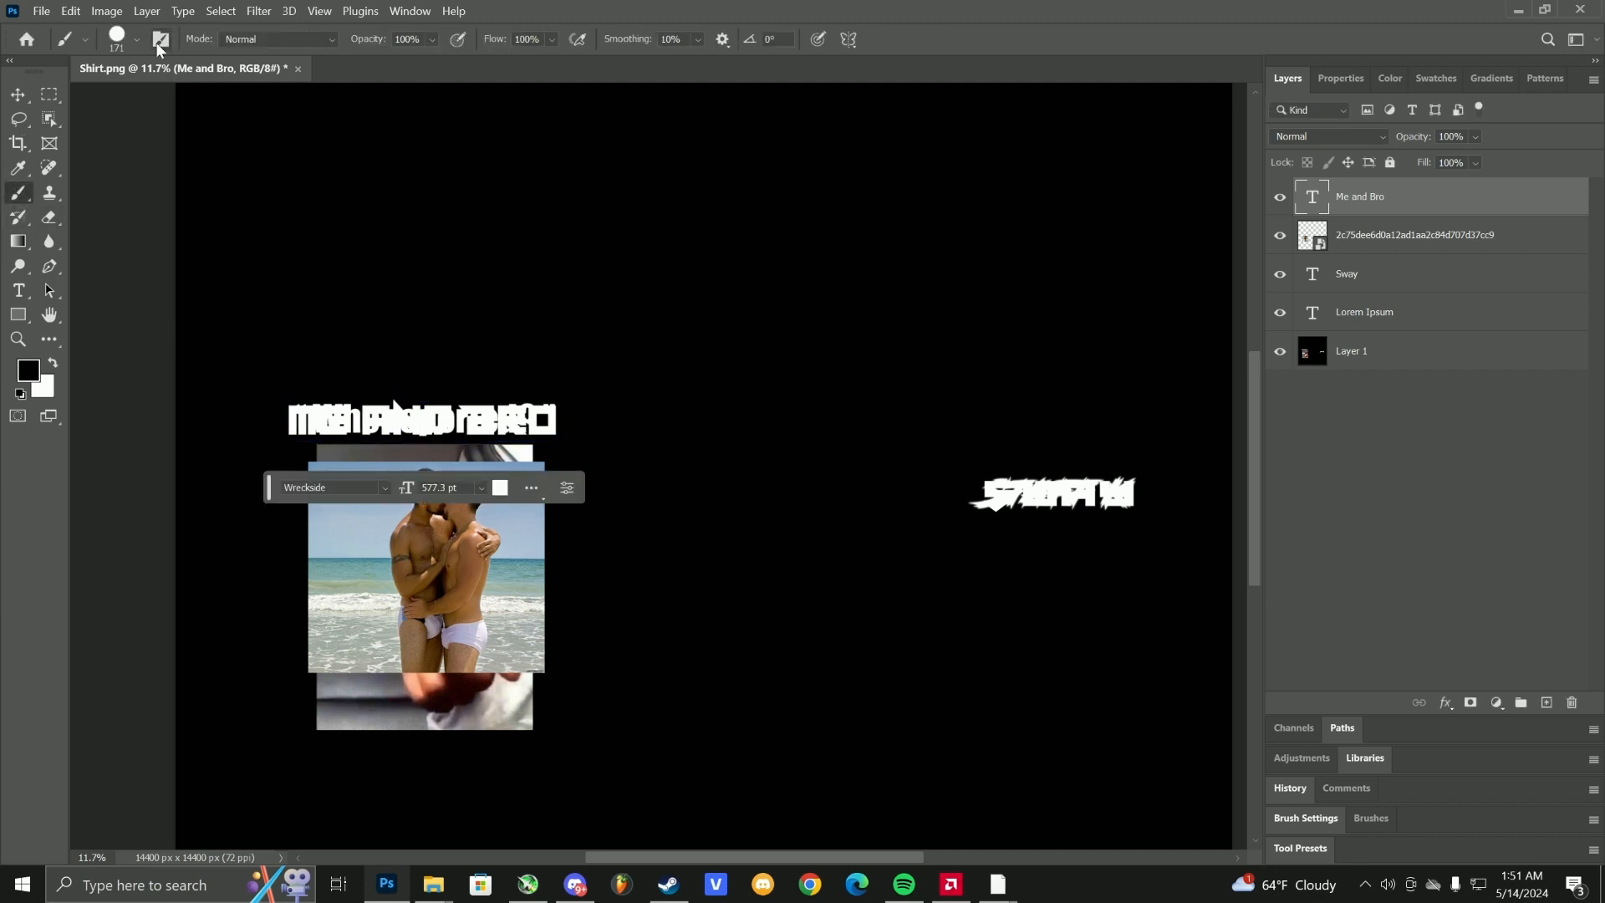
click(135, 39)
drag(194, 103, 210, 102)
click(768, 353)
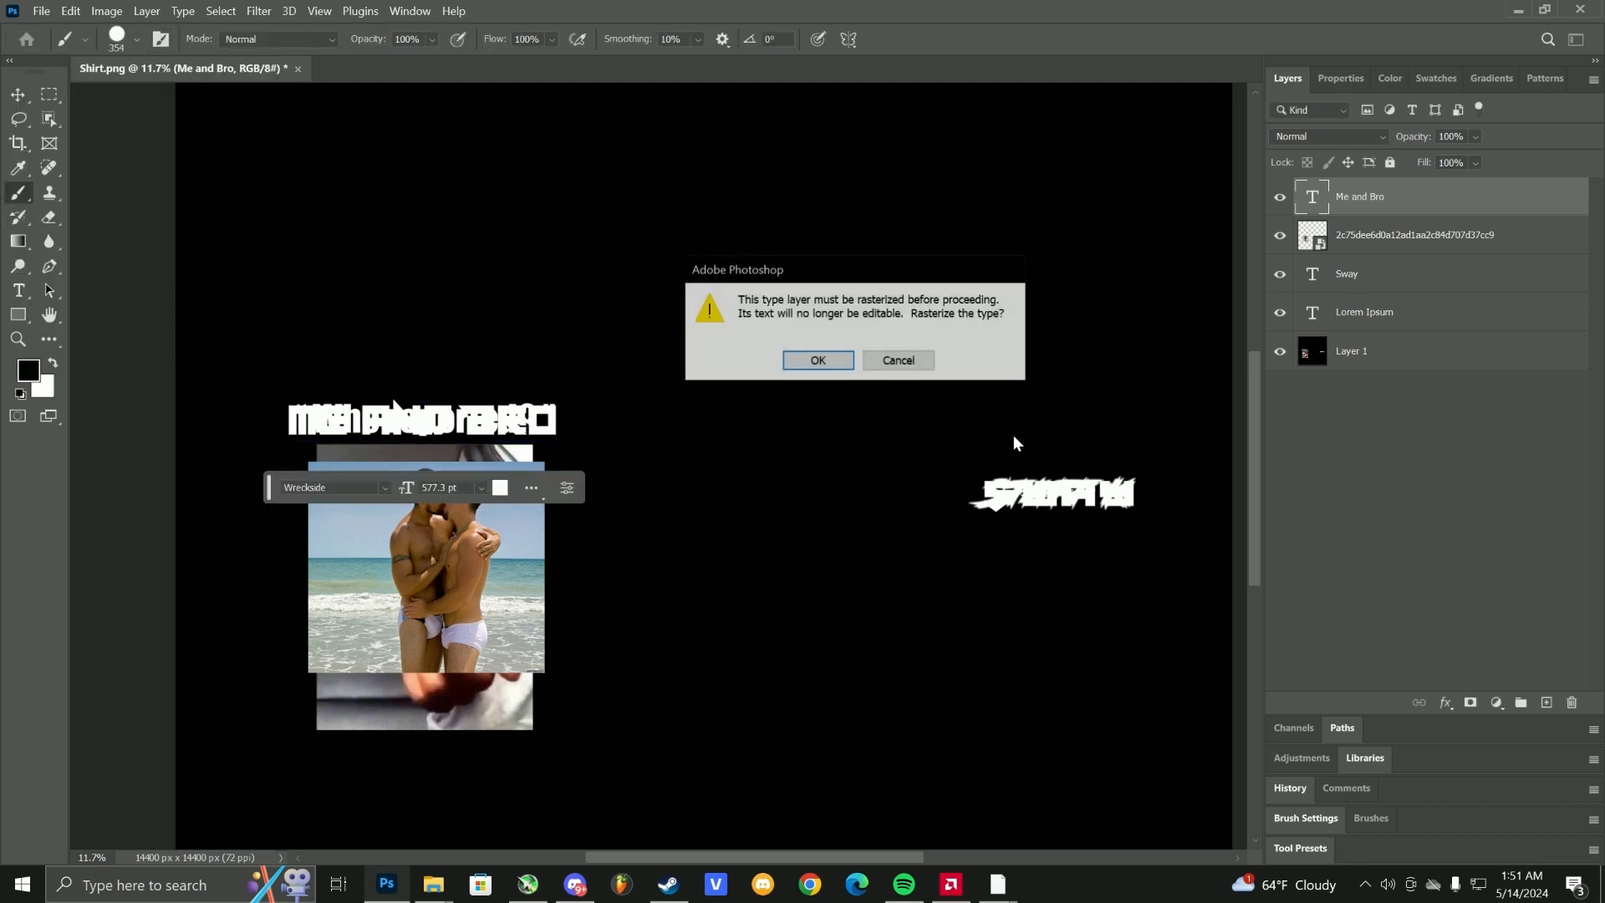
click(817, 358)
Step: Paint black on Layer 1 over the STAFF K lettering, the "Who reported?" heading and the exposed car photo
click(1467, 370)
mouse_move(986, 495)
mouse_down()
mouse_move(1148, 490)
mouse_move(1039, 487)
mouse_move(1089, 493)
mouse_move(910, 515)
mouse_up()
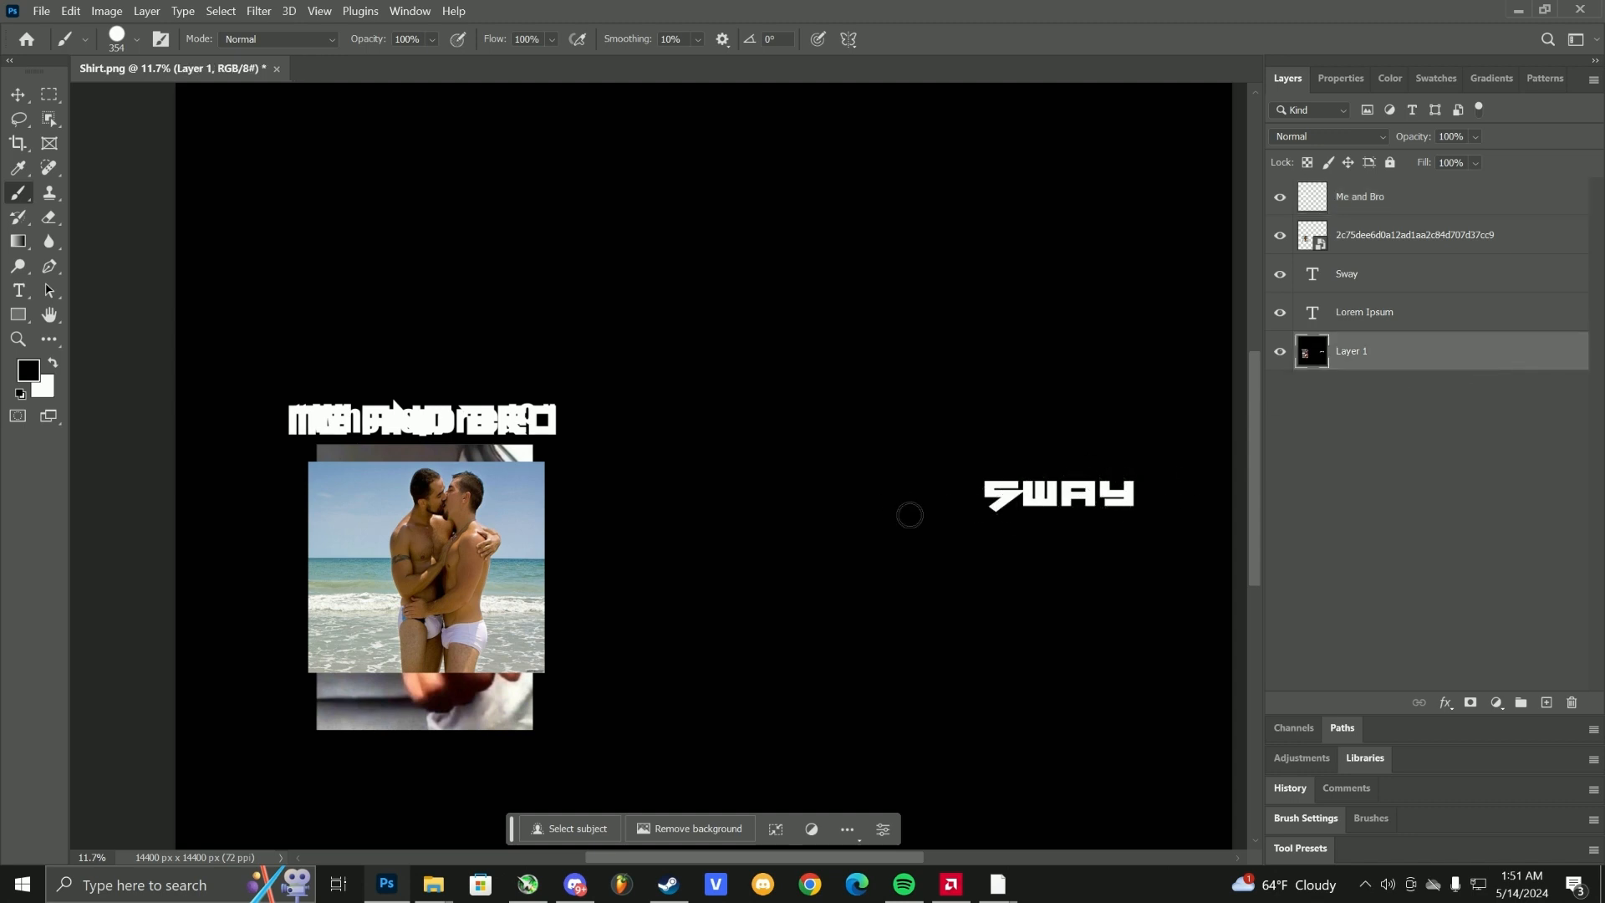
mouse_move(547, 424)
mouse_down()
mouse_move(594, 423)
mouse_move(374, 404)
mouse_move(365, 418)
mouse_move(441, 430)
mouse_move(409, 441)
mouse_move(510, 456)
mouse_move(281, 459)
mouse_up()
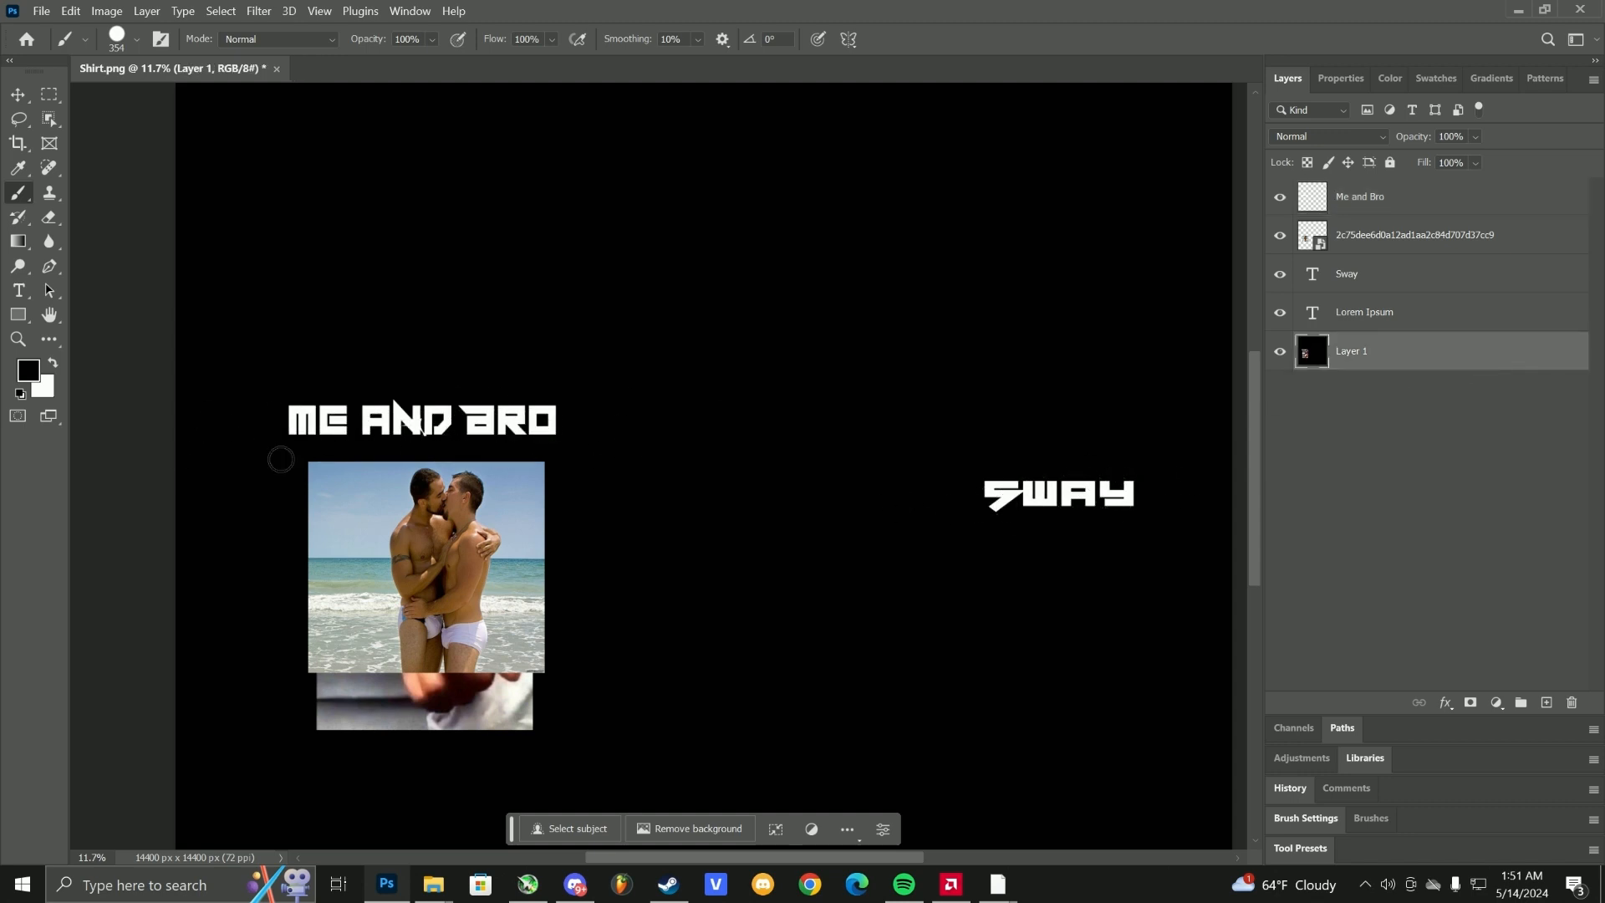
mouse_move(318, 678)
mouse_down()
mouse_move(434, 681)
mouse_move(330, 725)
mouse_move(563, 728)
mouse_move(287, 720)
mouse_move(409, 682)
mouse_up()
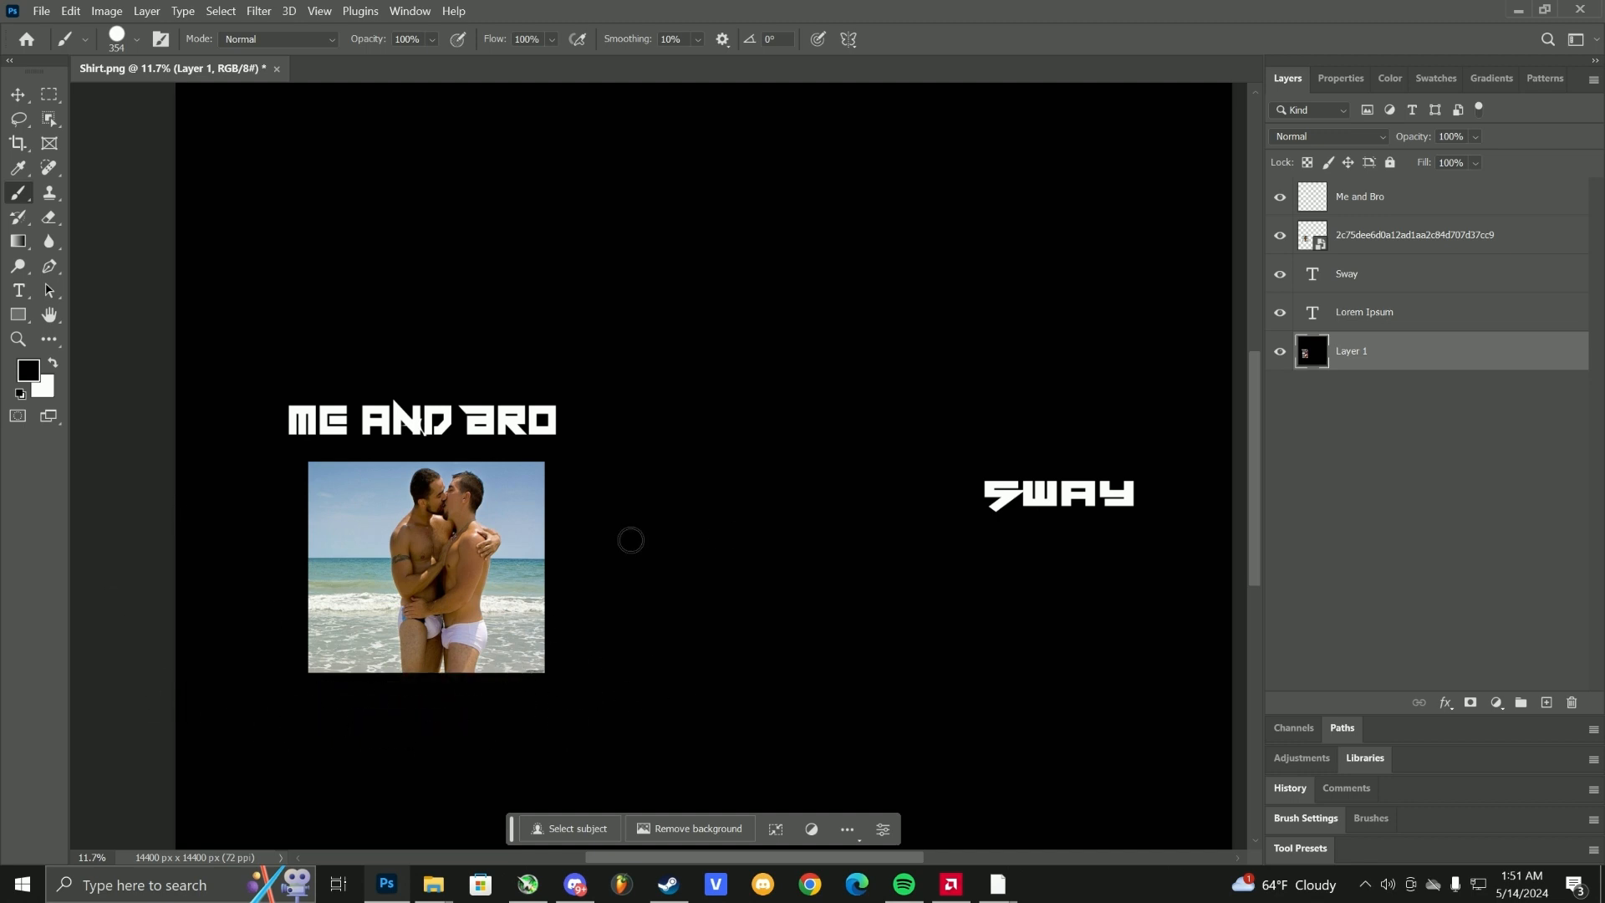
Step: Export the finished shirt design as a PNG named Shirtt in the RANDOM IMAGES folder
scroll(824, 466, down, 3)
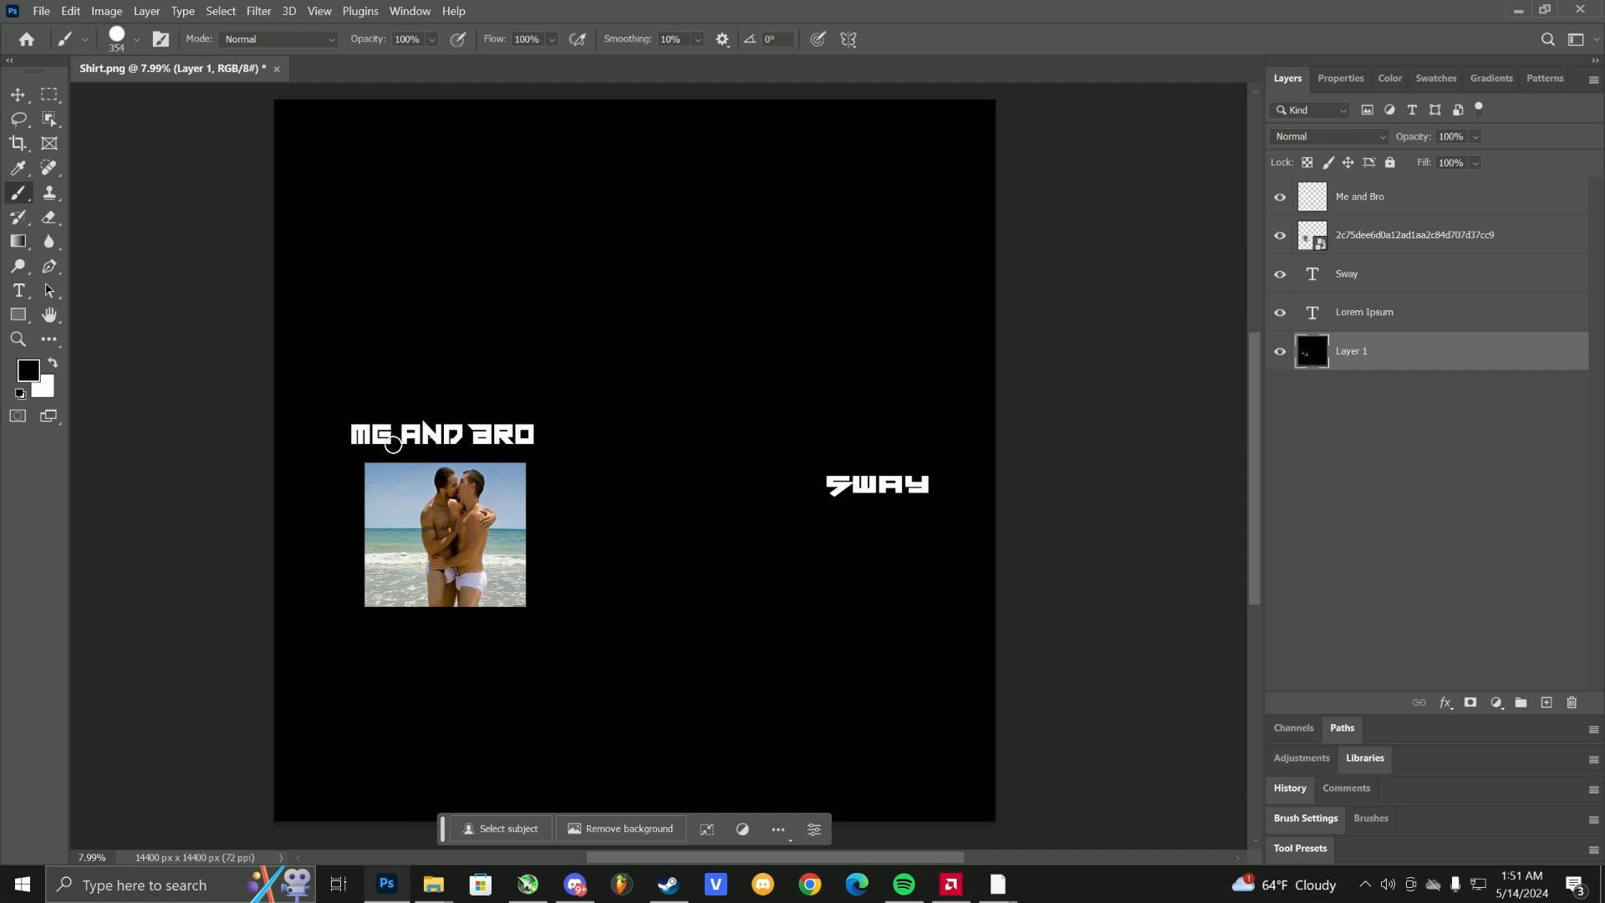
scroll(852, 452, down, 3)
scroll(867, 458, up, 2)
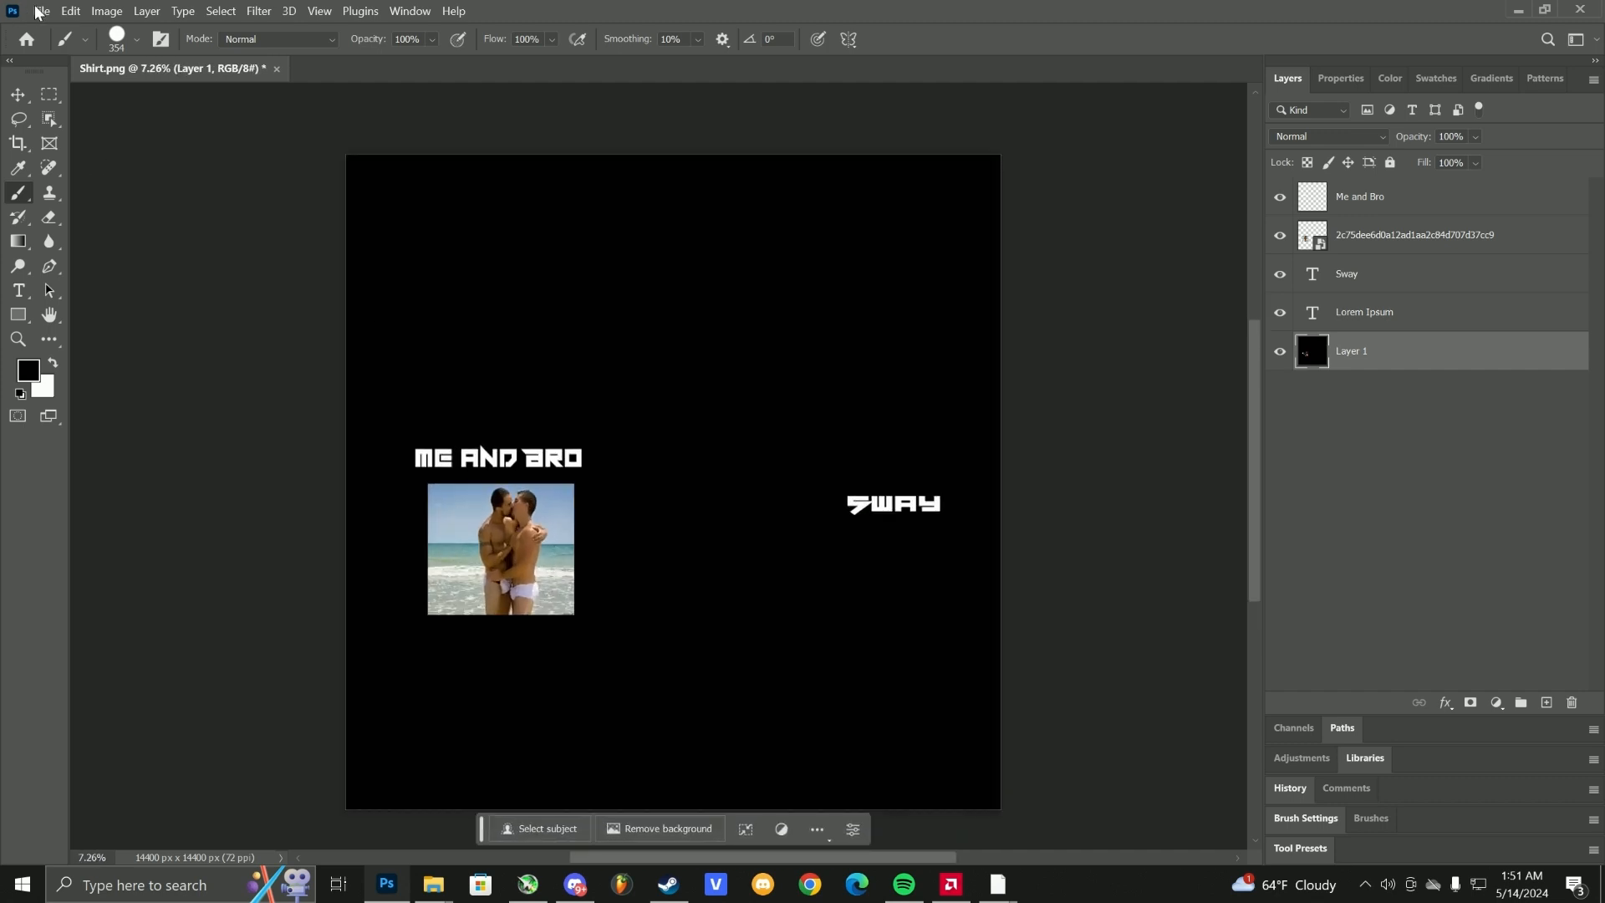
click(41, 11)
mouse_move(75, 291)
click(368, 290)
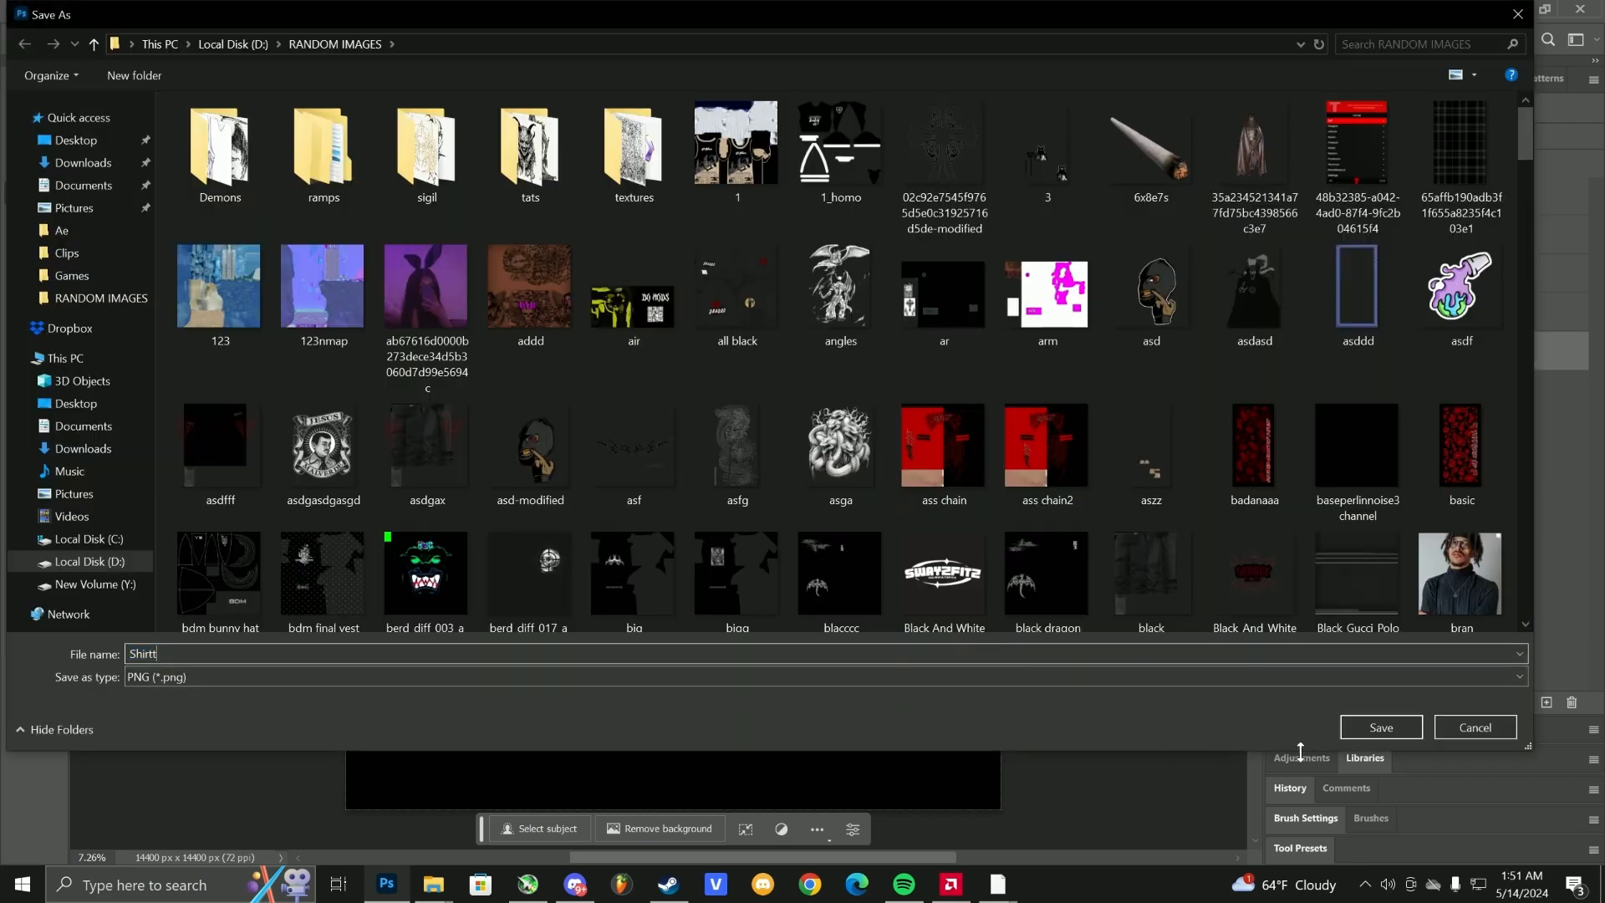
click(1371, 729)
Step: Switch to OpenIV and reopen jbib_diff_011_a_uni.ytd in the texture editor
mouse_move(1001, 893)
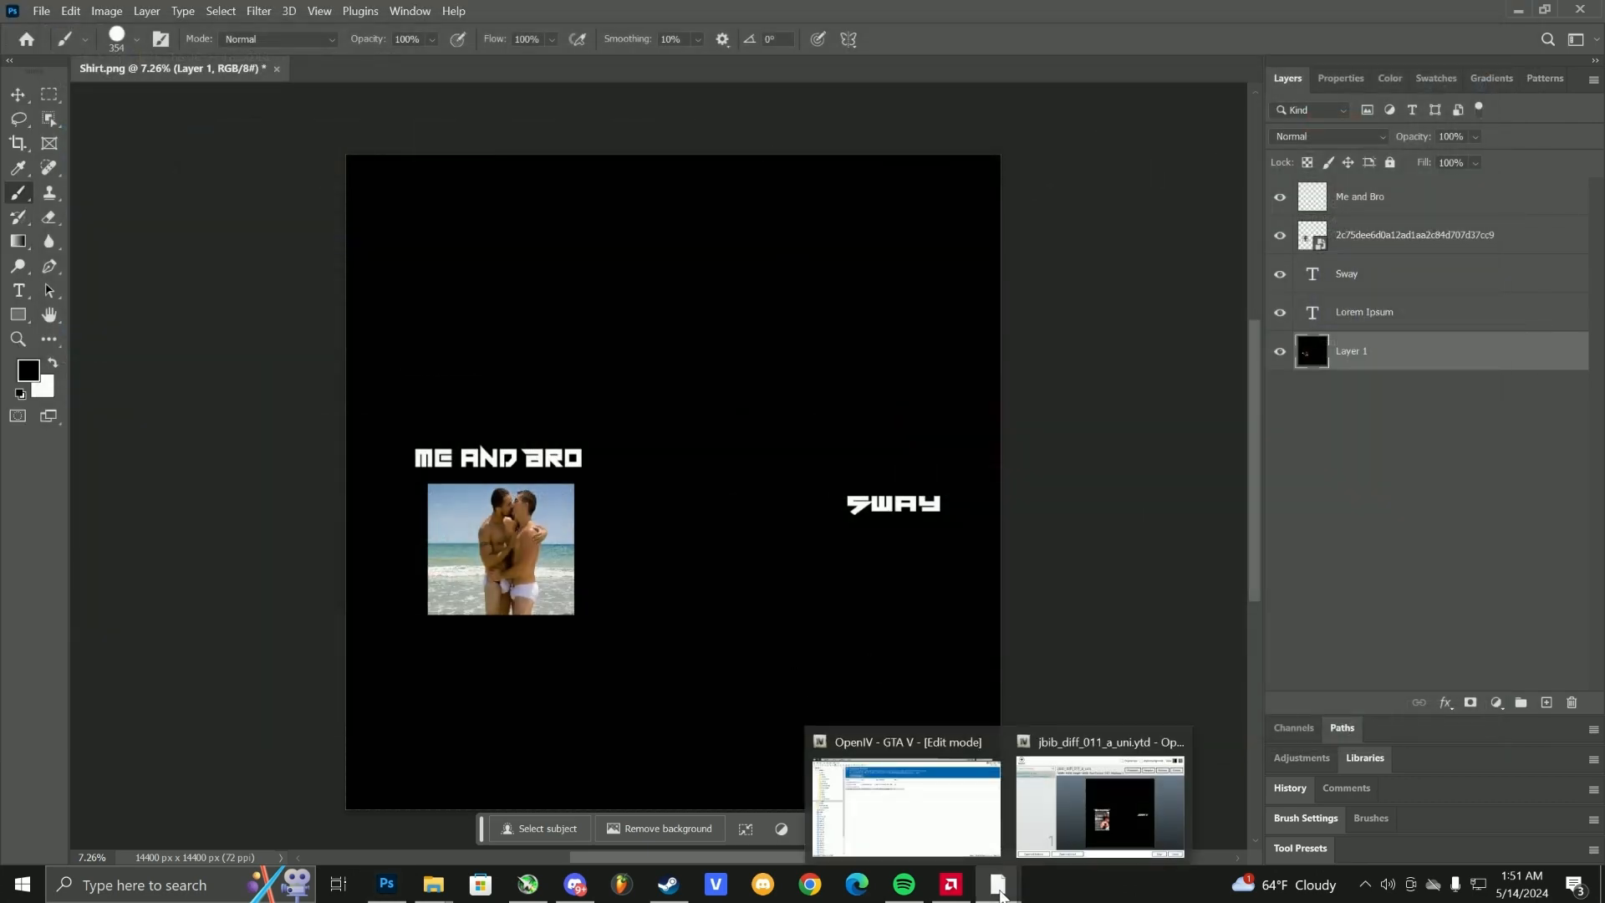
click(1174, 743)
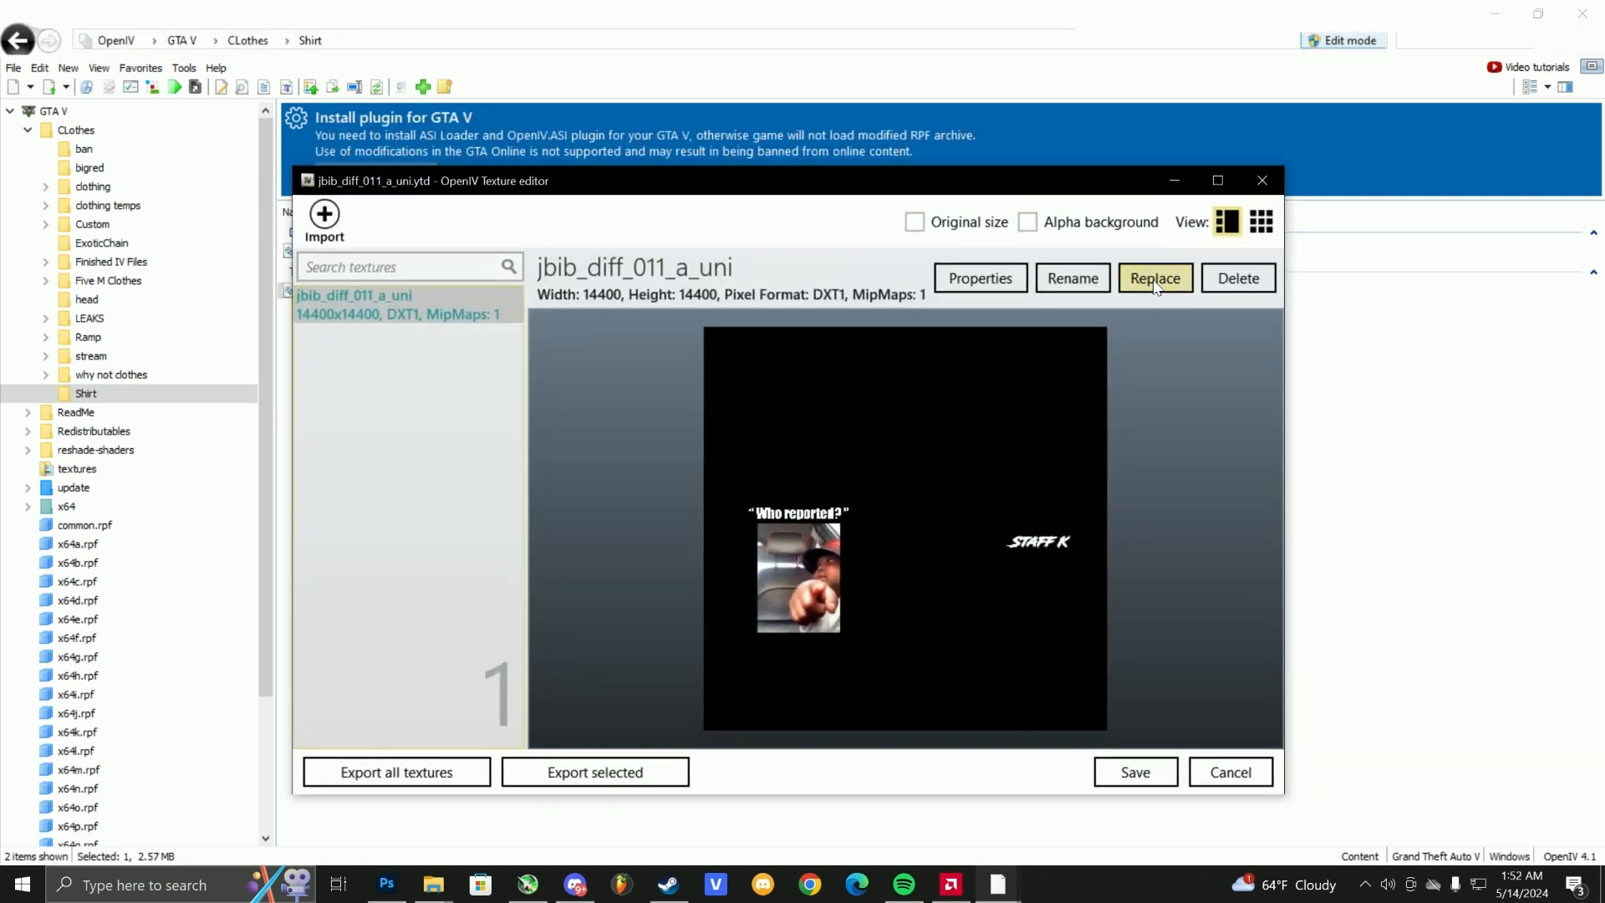
click(1263, 179)
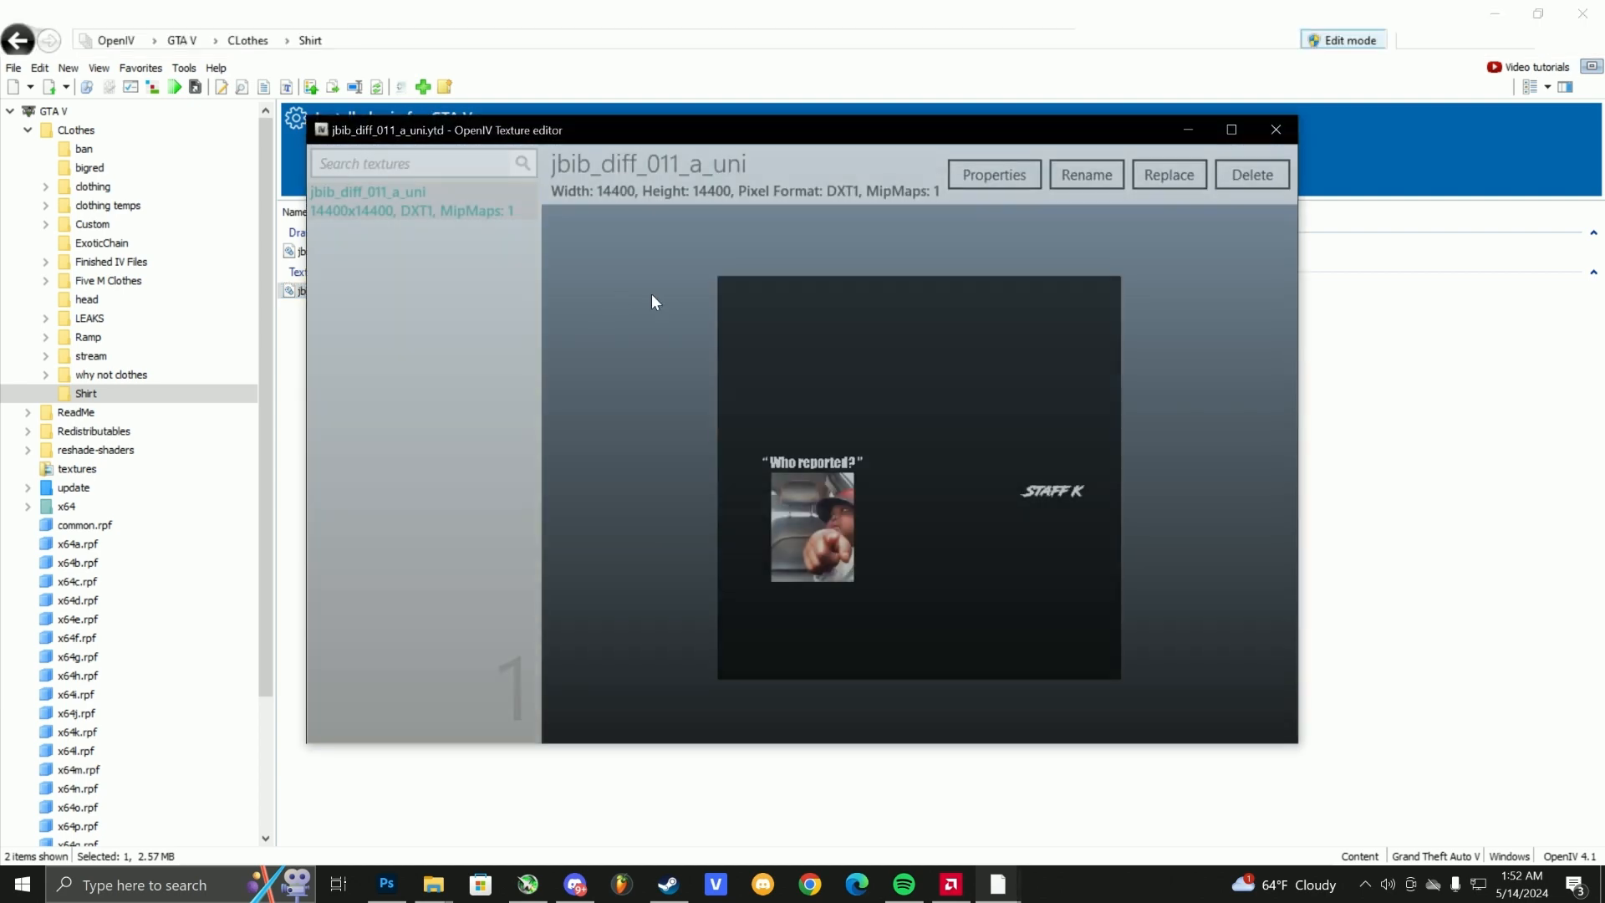
Step: Replace the jbib_diff_011_a_uni texture with the Shirtt image, found by searching "shirt", and save the texture dictionary
click(1170, 227)
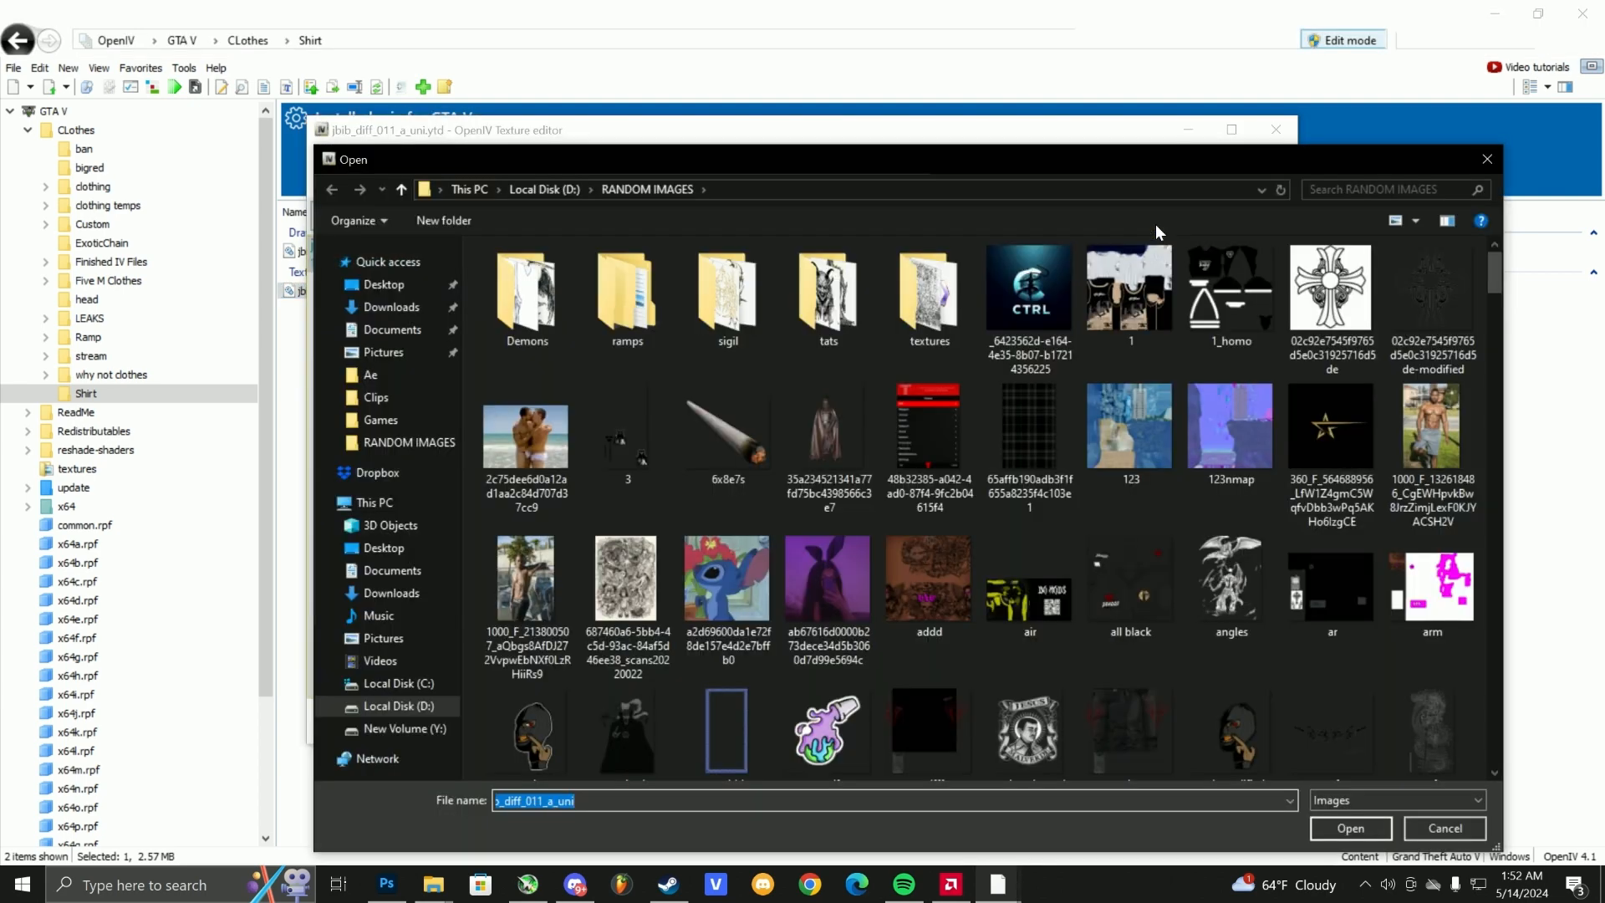
click(1359, 191)
text(shirt)
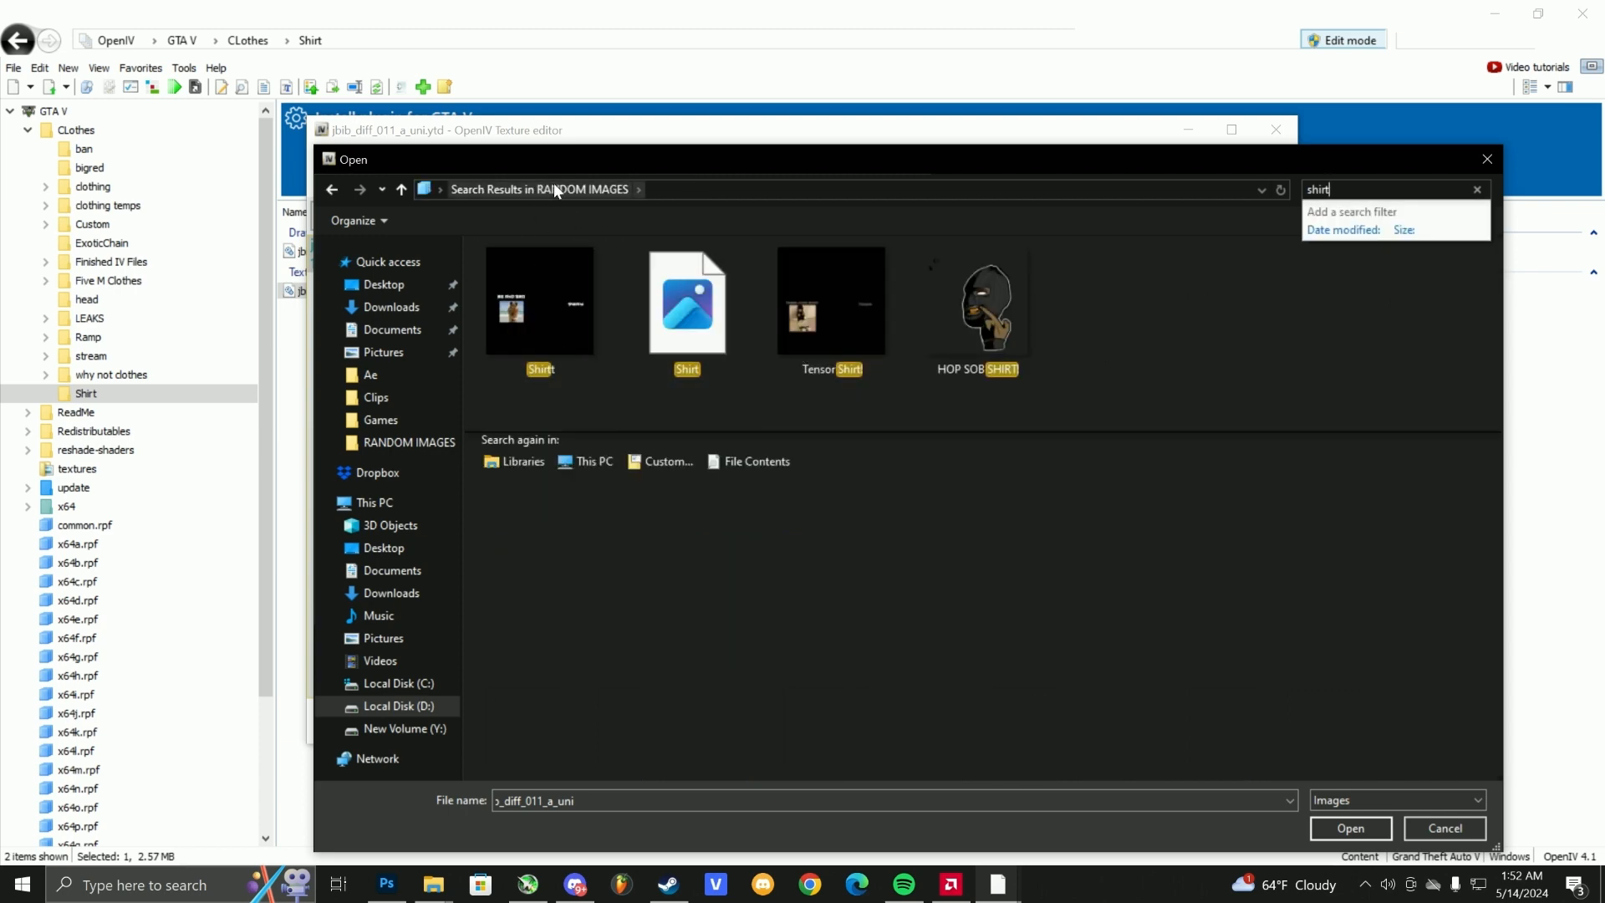
double_click(541, 294)
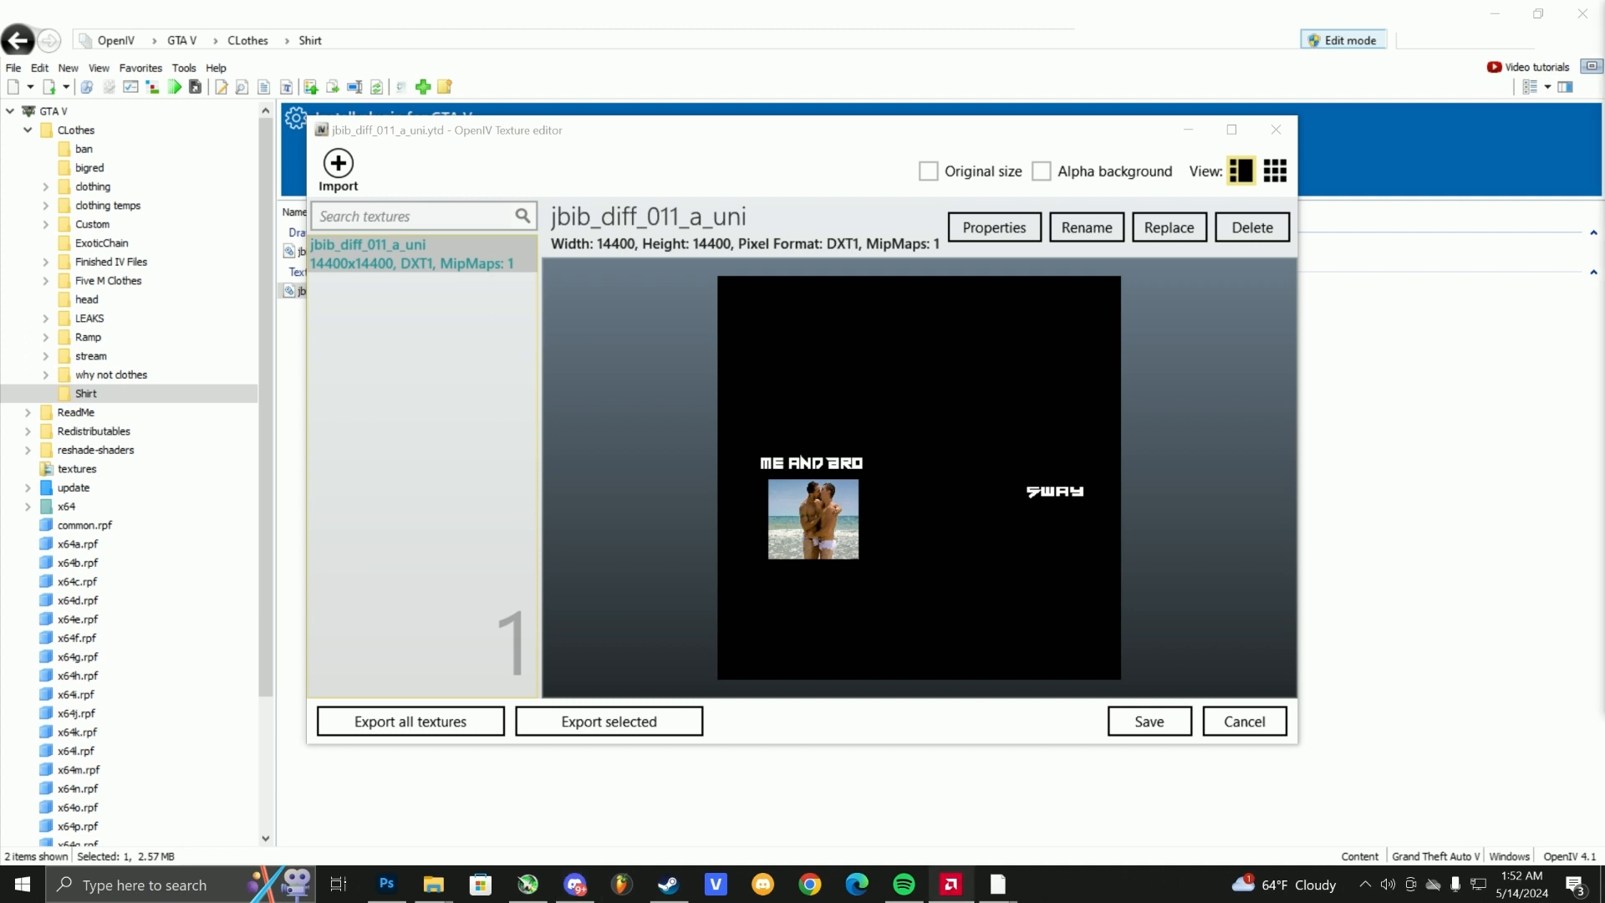
click(1126, 724)
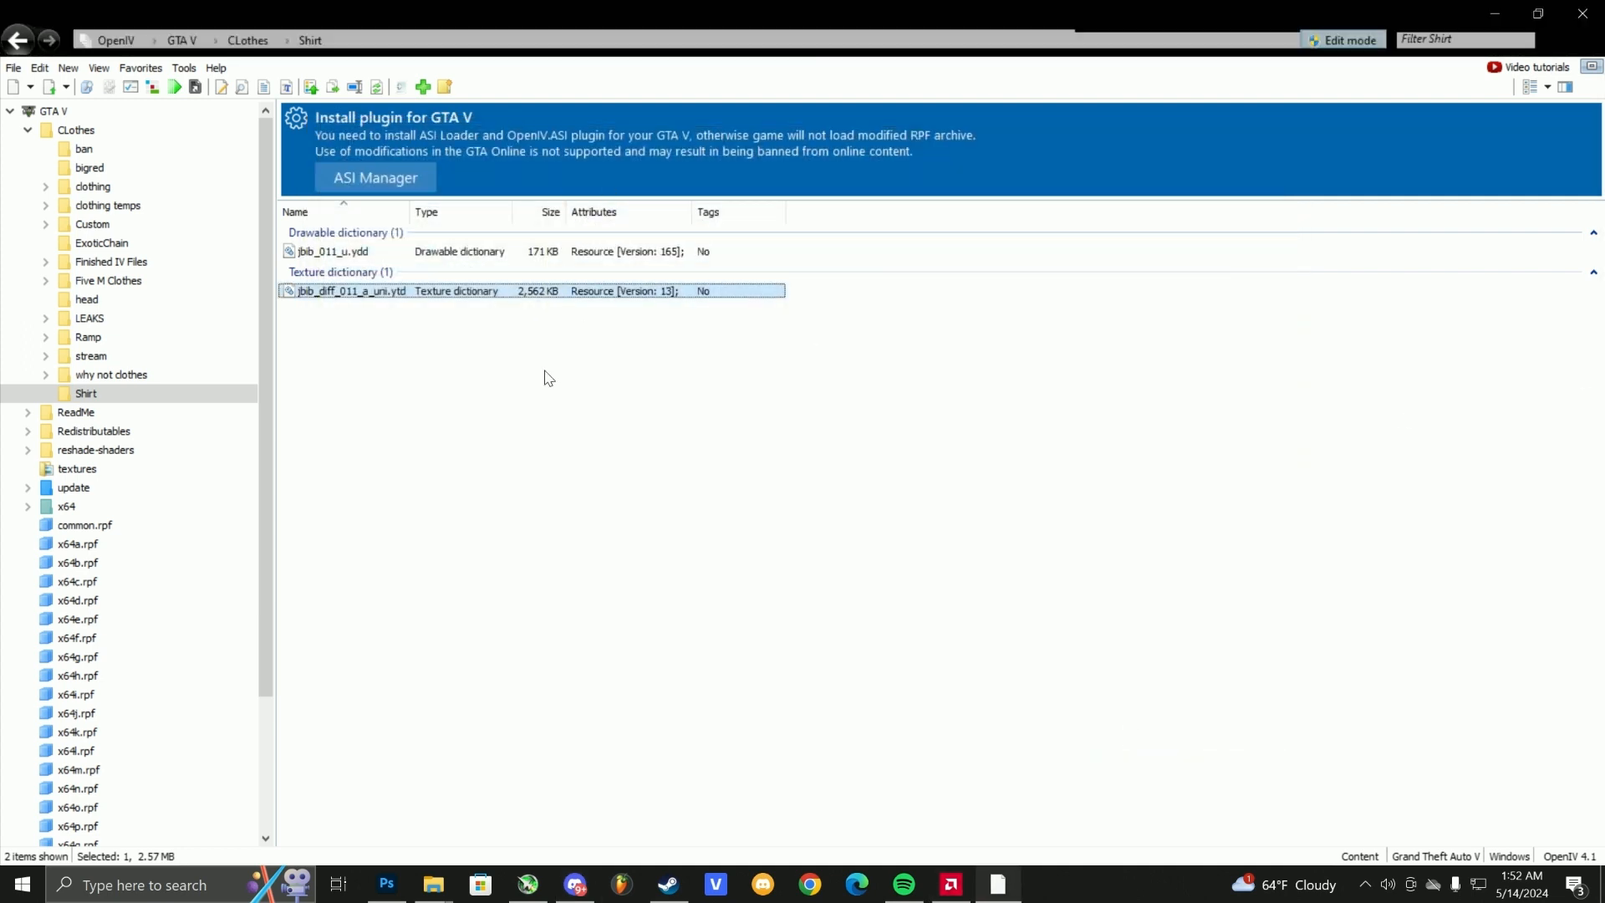
Step: Open jbib_011_u.ydd in the model viewer and remove jbib_diff_011_a_uni.ytd from its textures
click(361, 256)
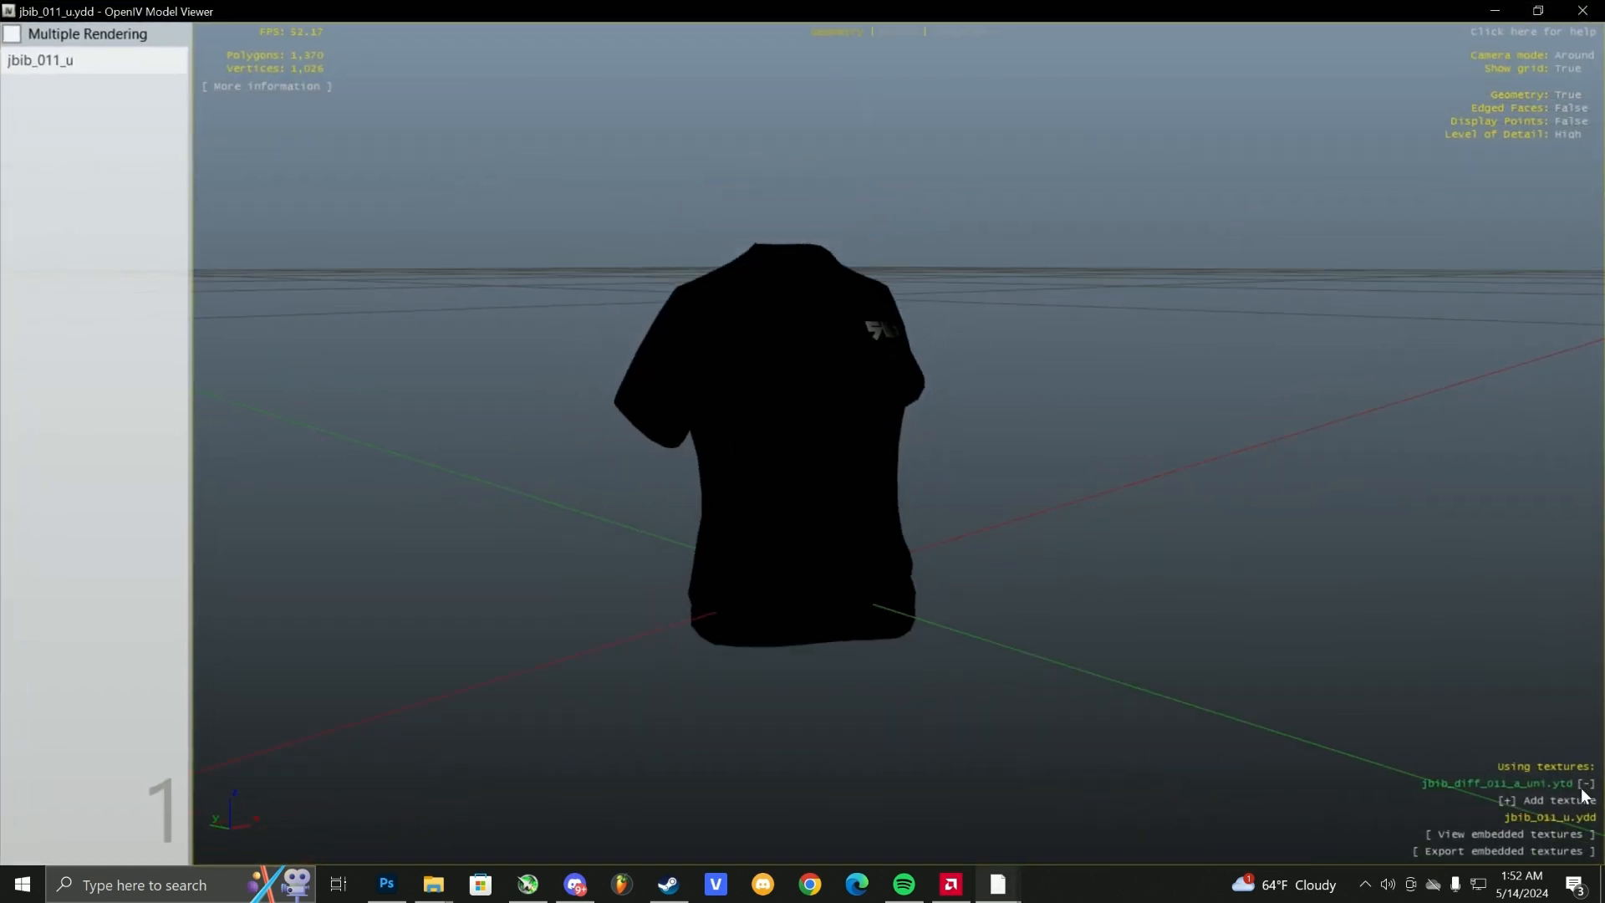
click(1587, 784)
drag(857, 505, 1085, 517)
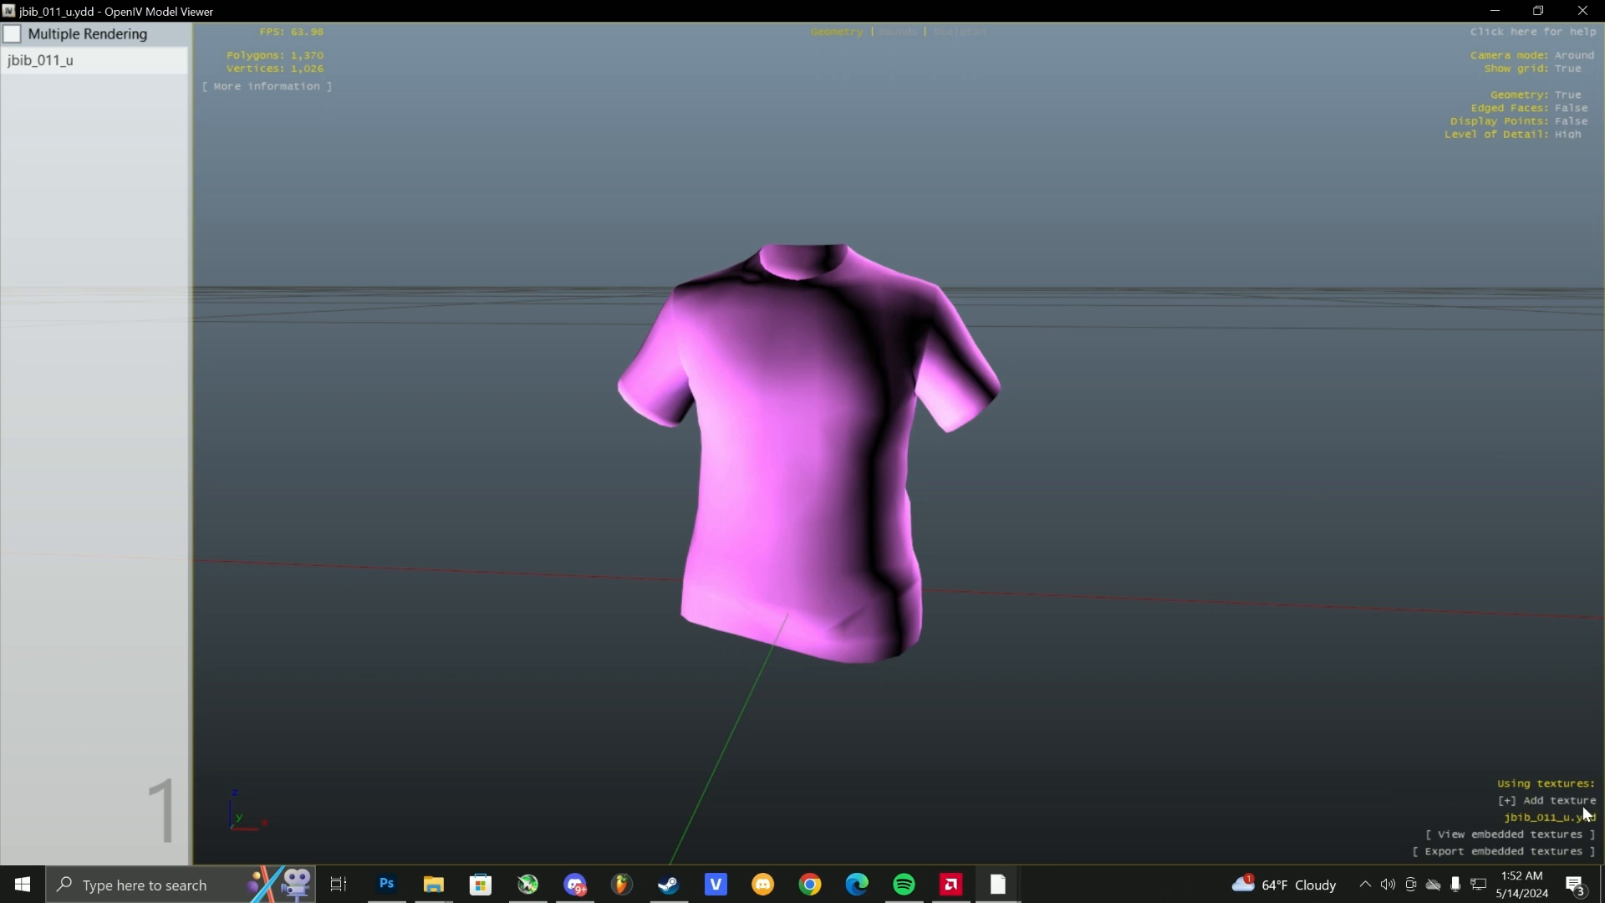
drag(897, 525, 1073, 559)
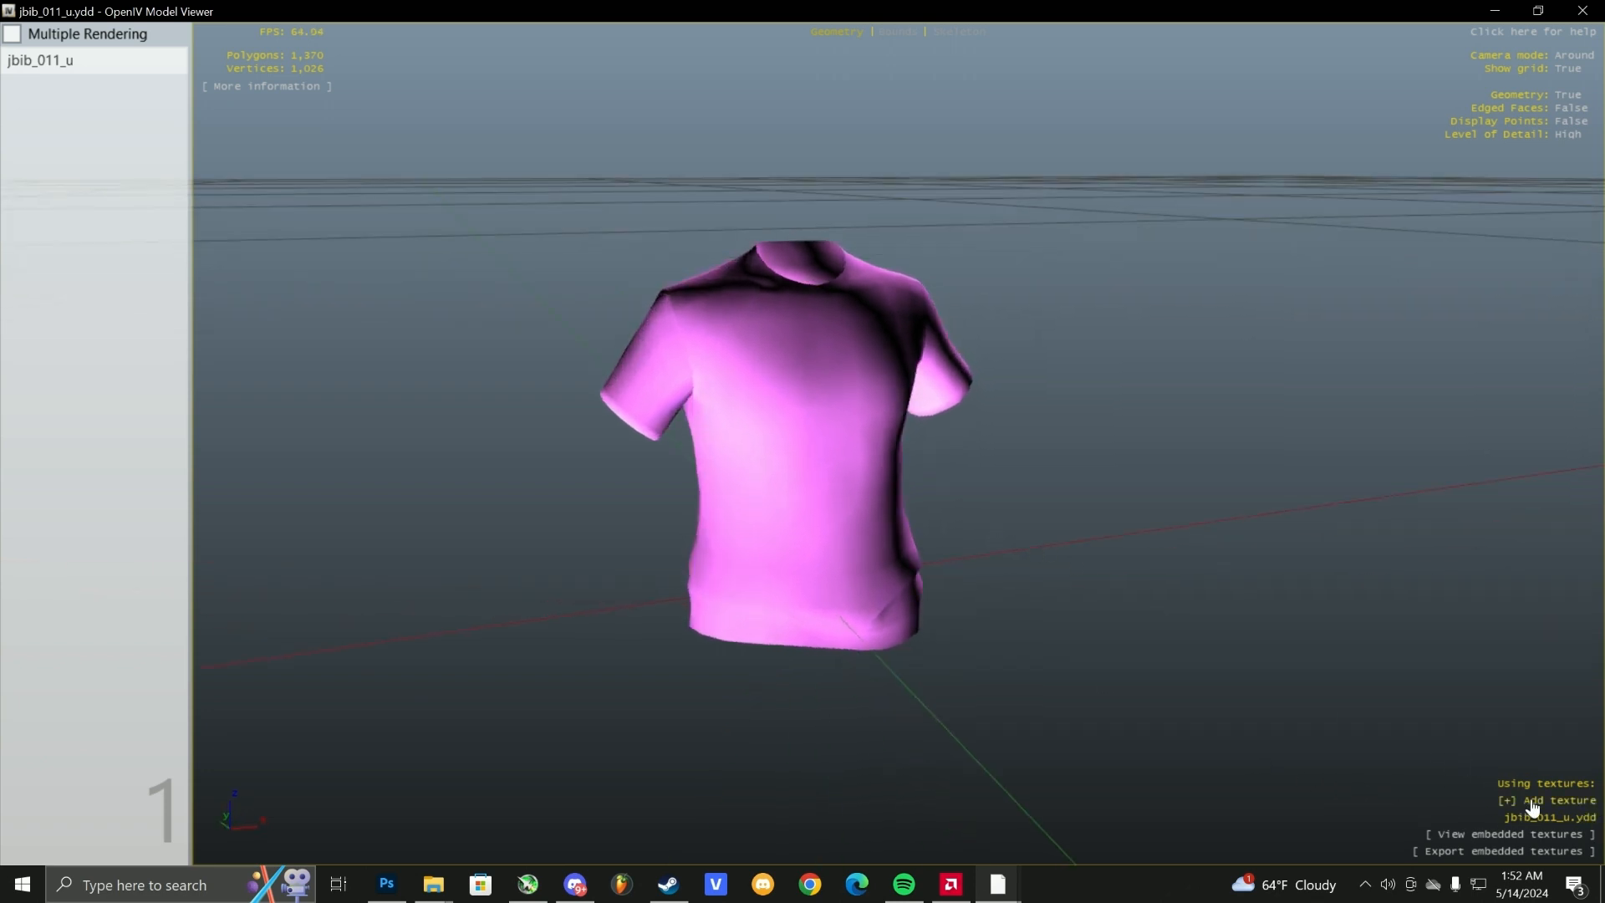
drag(694, 383, 822, 375)
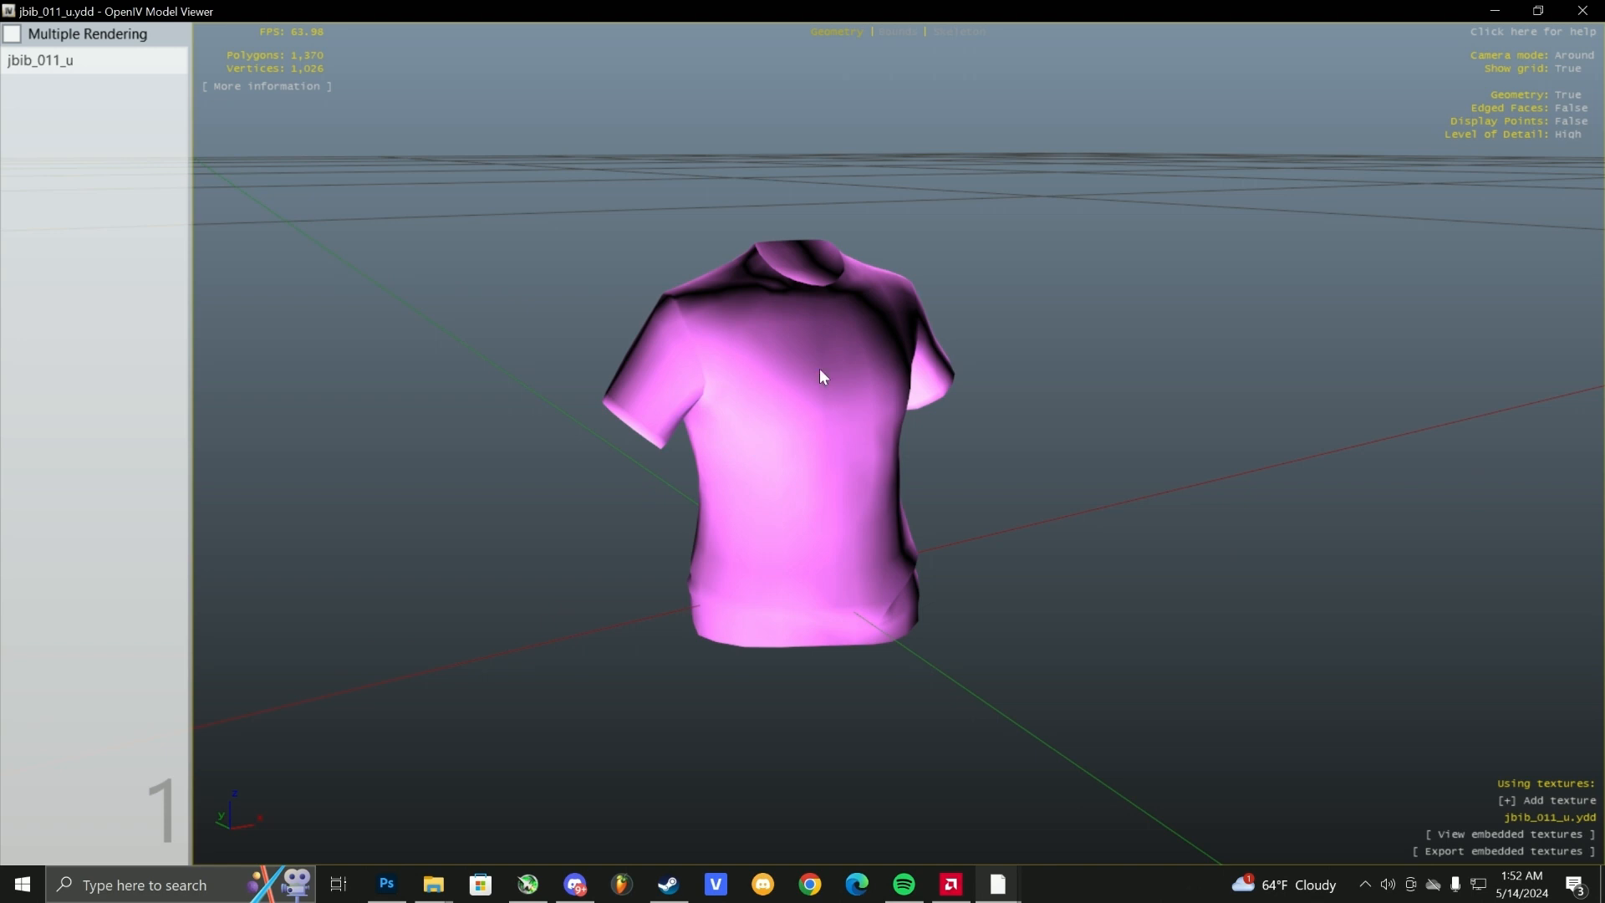
Step: Add jbib_diff_011_a_uni.ytd back to the shirt model and rotate the model to inspect the design
click(1542, 803)
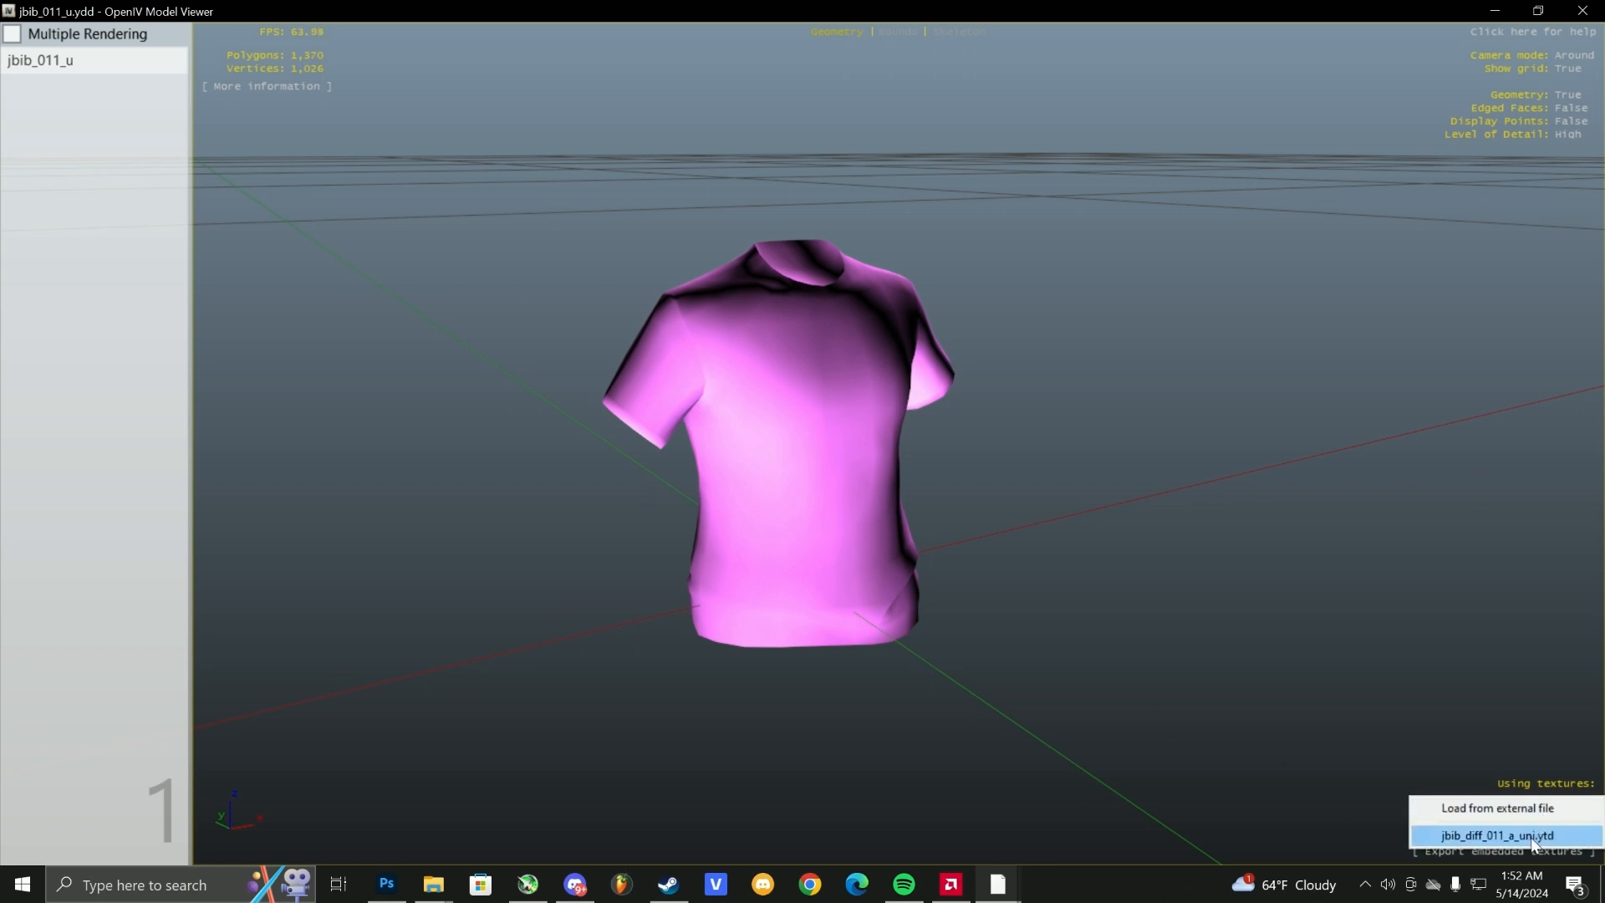
click(1531, 836)
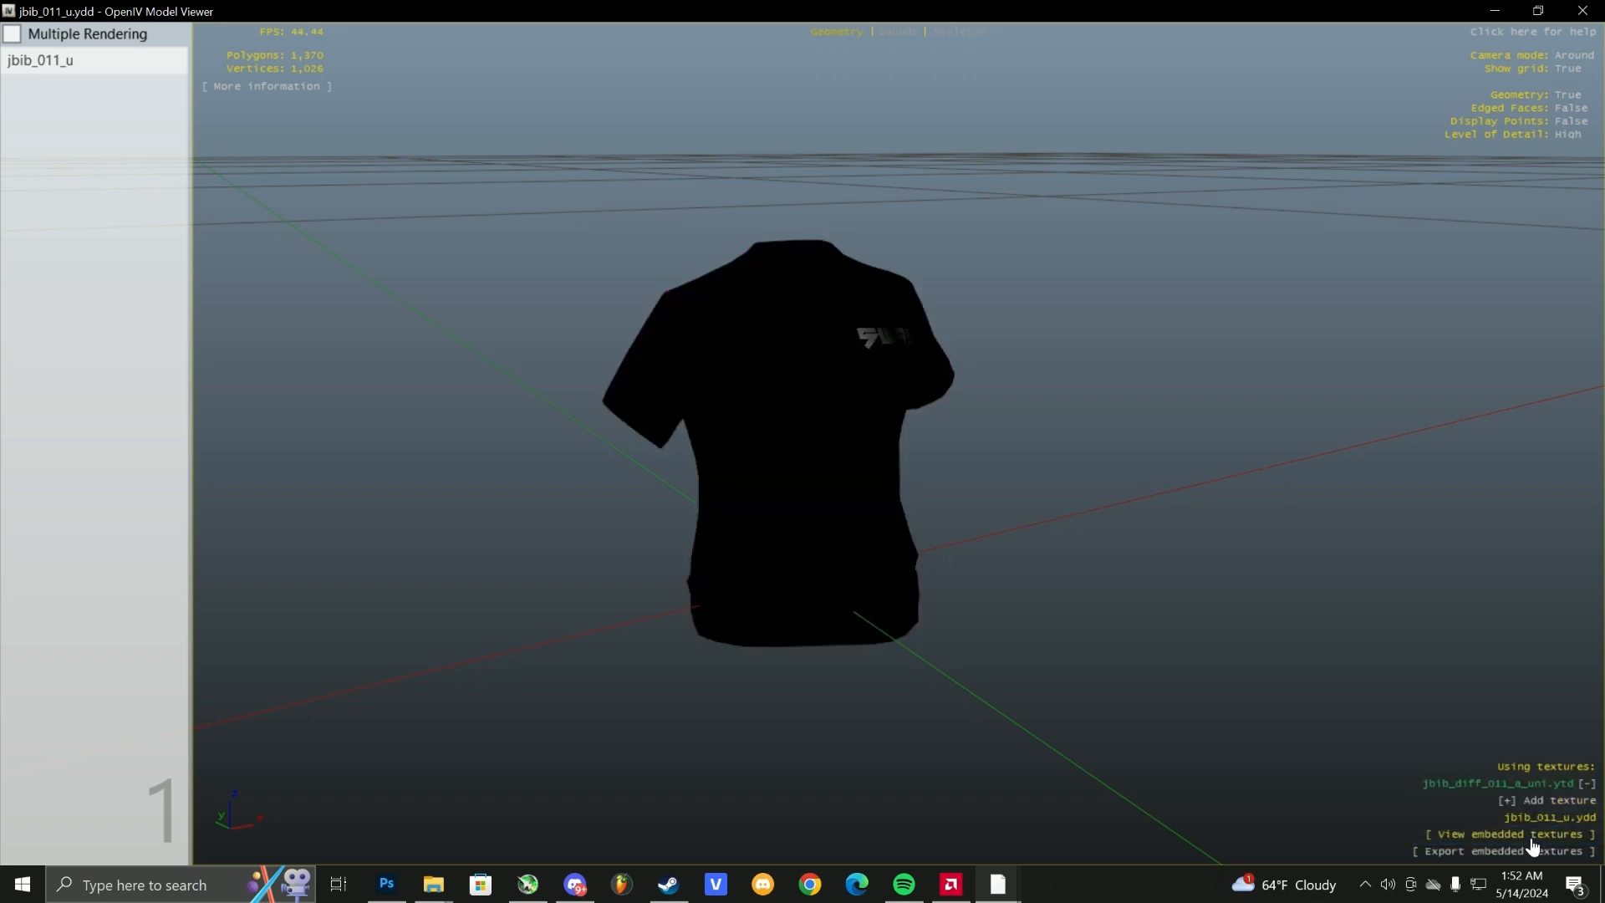
drag(1015, 577, 760, 575)
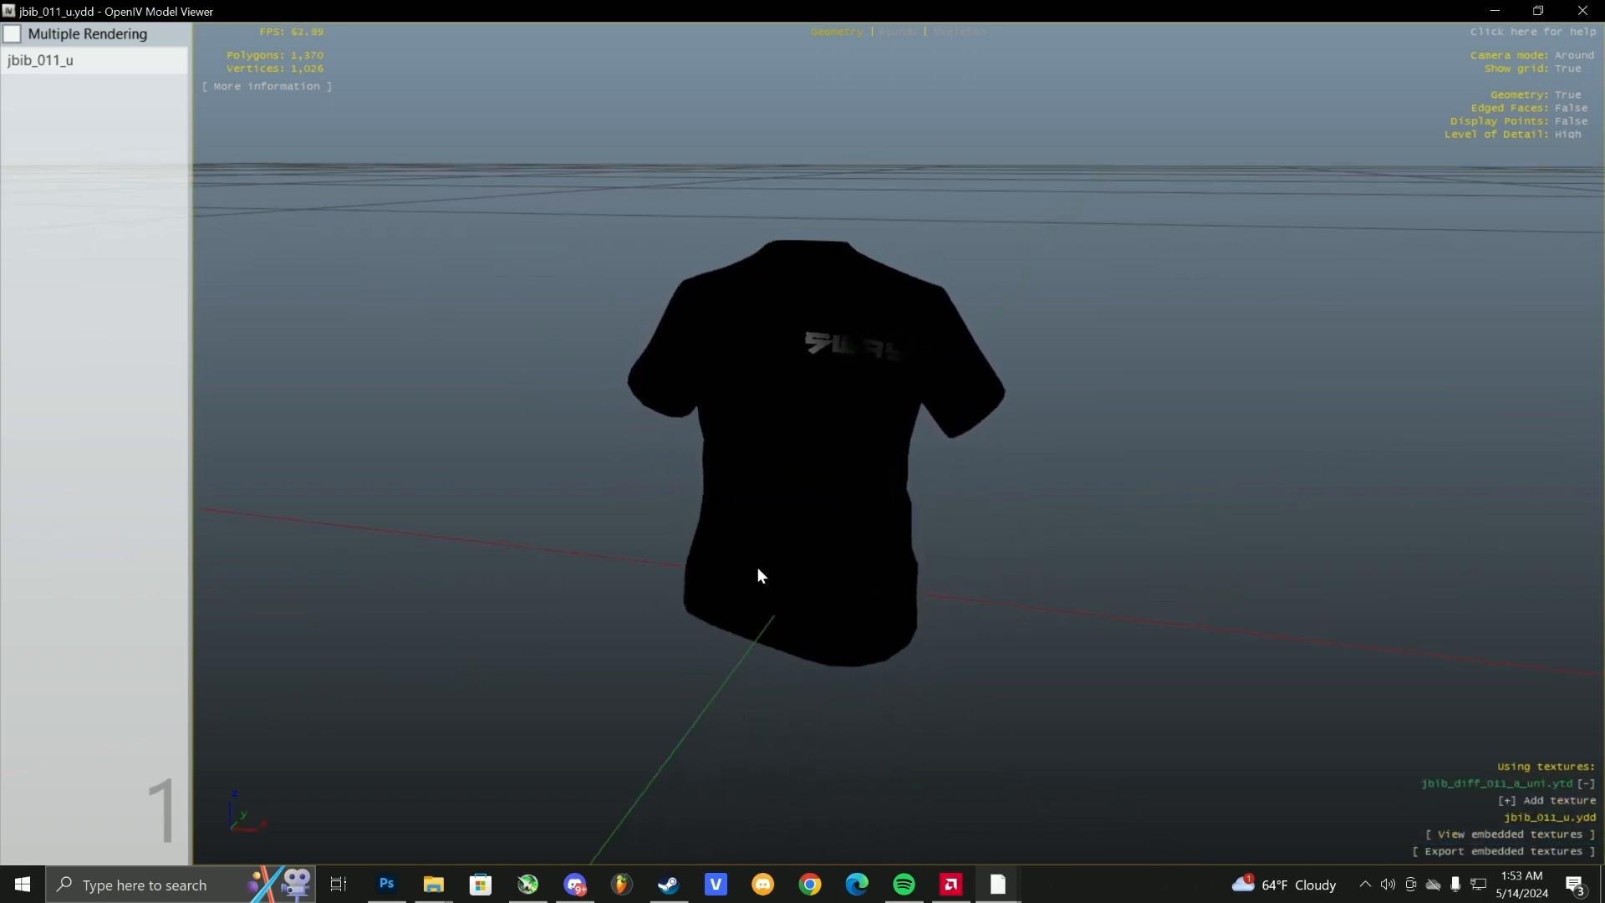
Step: Switch to Photoshop and nudge the Sway text layer left across the shirt texture
drag(892, 328, 936, 354)
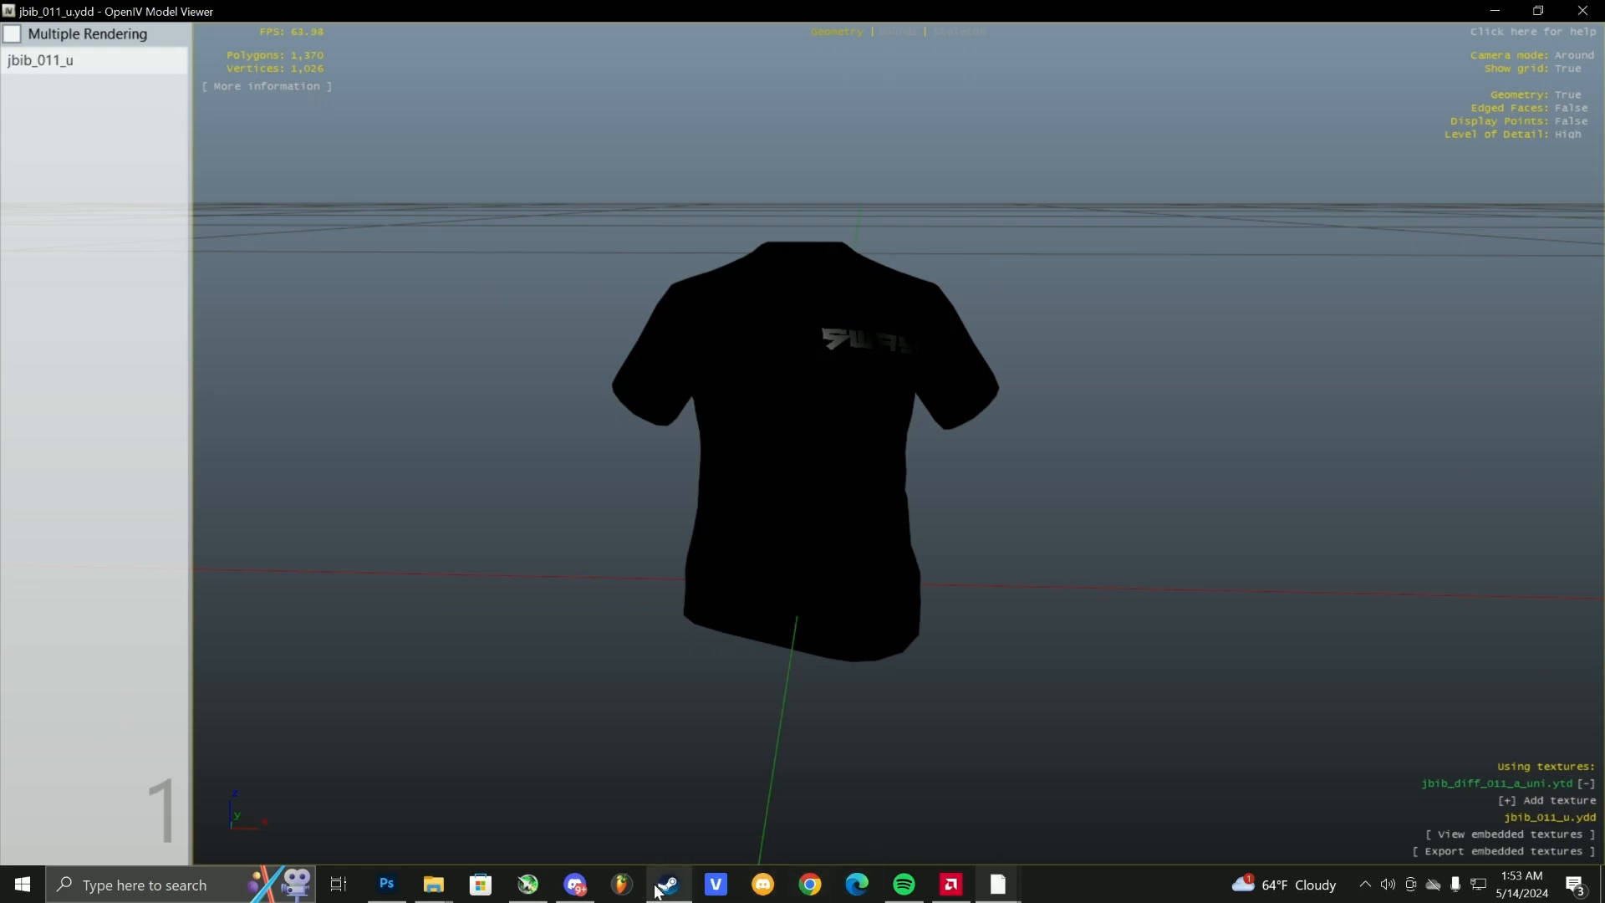
click(386, 885)
scroll(907, 519, up, 5)
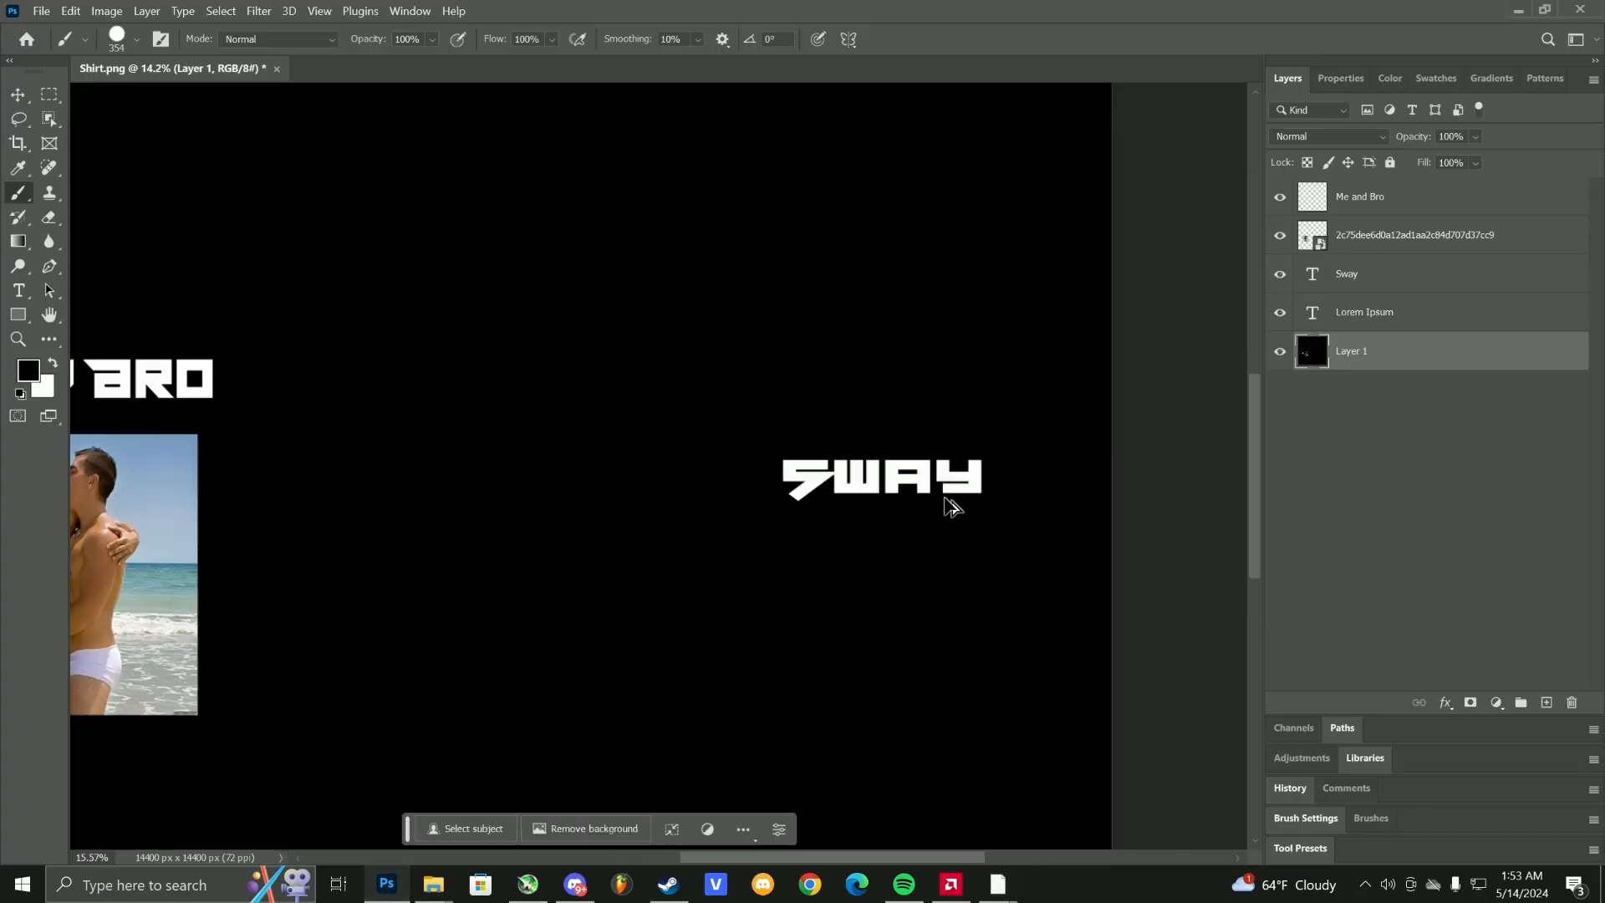
key(v)
click(1449, 290)
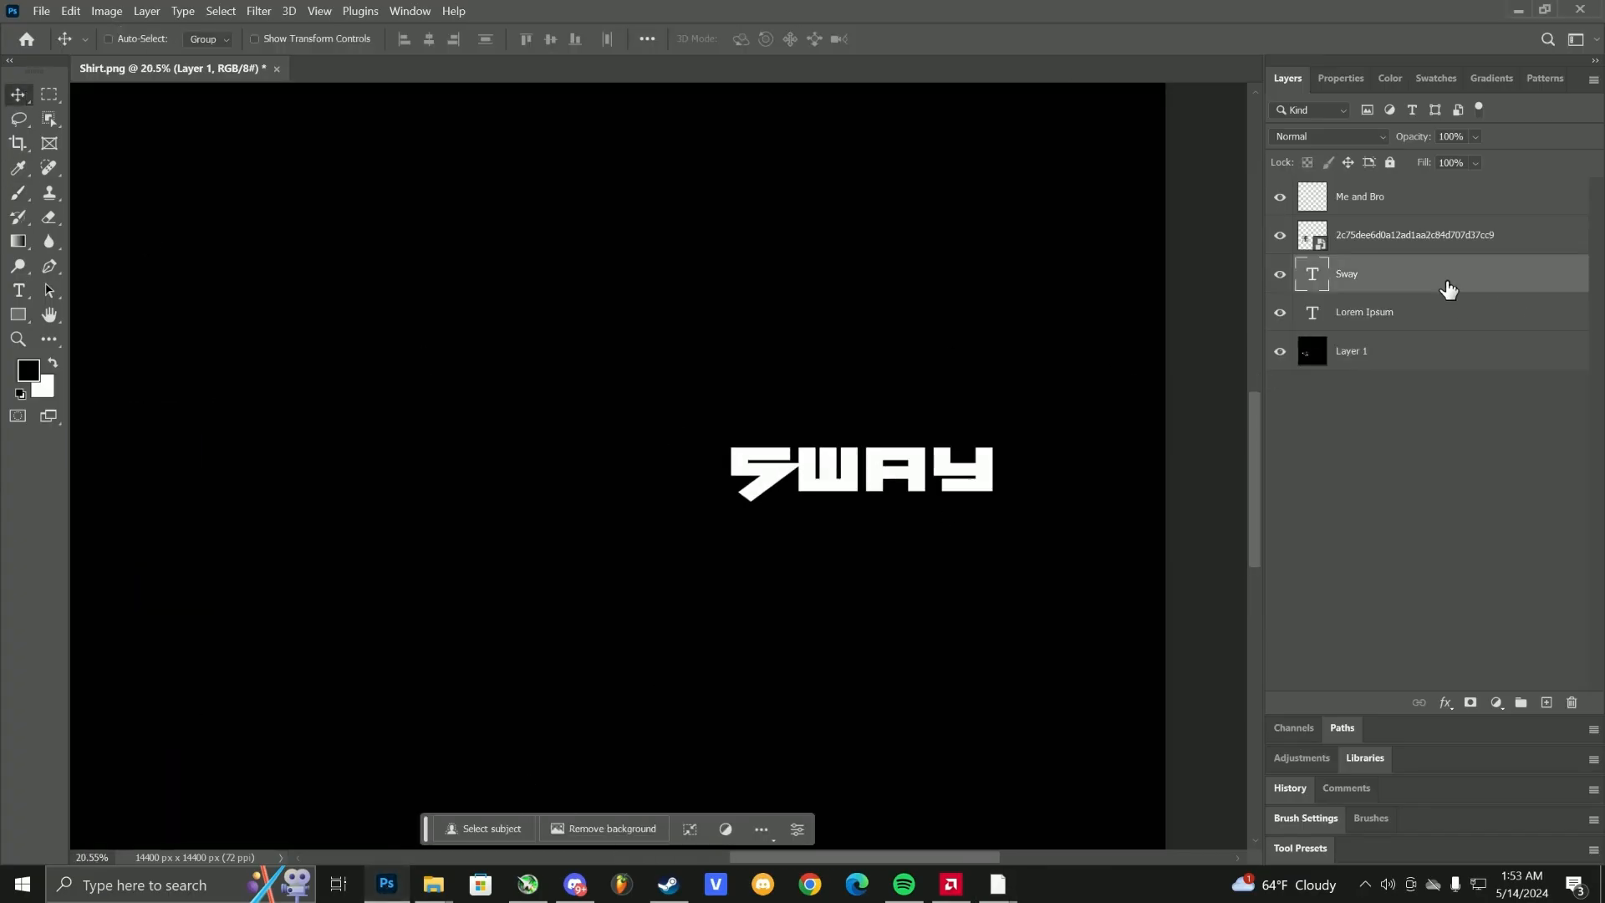
key(shift+Left)
key(shift+Left)
key(shift+Left)
key(shift+Left)
key(shift+Left)
key(shift+Left)
key(shift+Left)
key(shift+Left)
key(shift+Left)
key(shift+Left)
key(shift+Left)
key(shift+Left)
key(shift+Left)
key(shift+Left)
key(shift+Left)
key(shift+Left)
key(shift+Left)
key(shift+Left)
key(shift+Left)
key(shift+Left)
key(shift+Left)
key(shift+Left)
key(shift+Left)
key(shift+Left)
key(shift+Left)
key(shift+Left)
key(shift+Left)
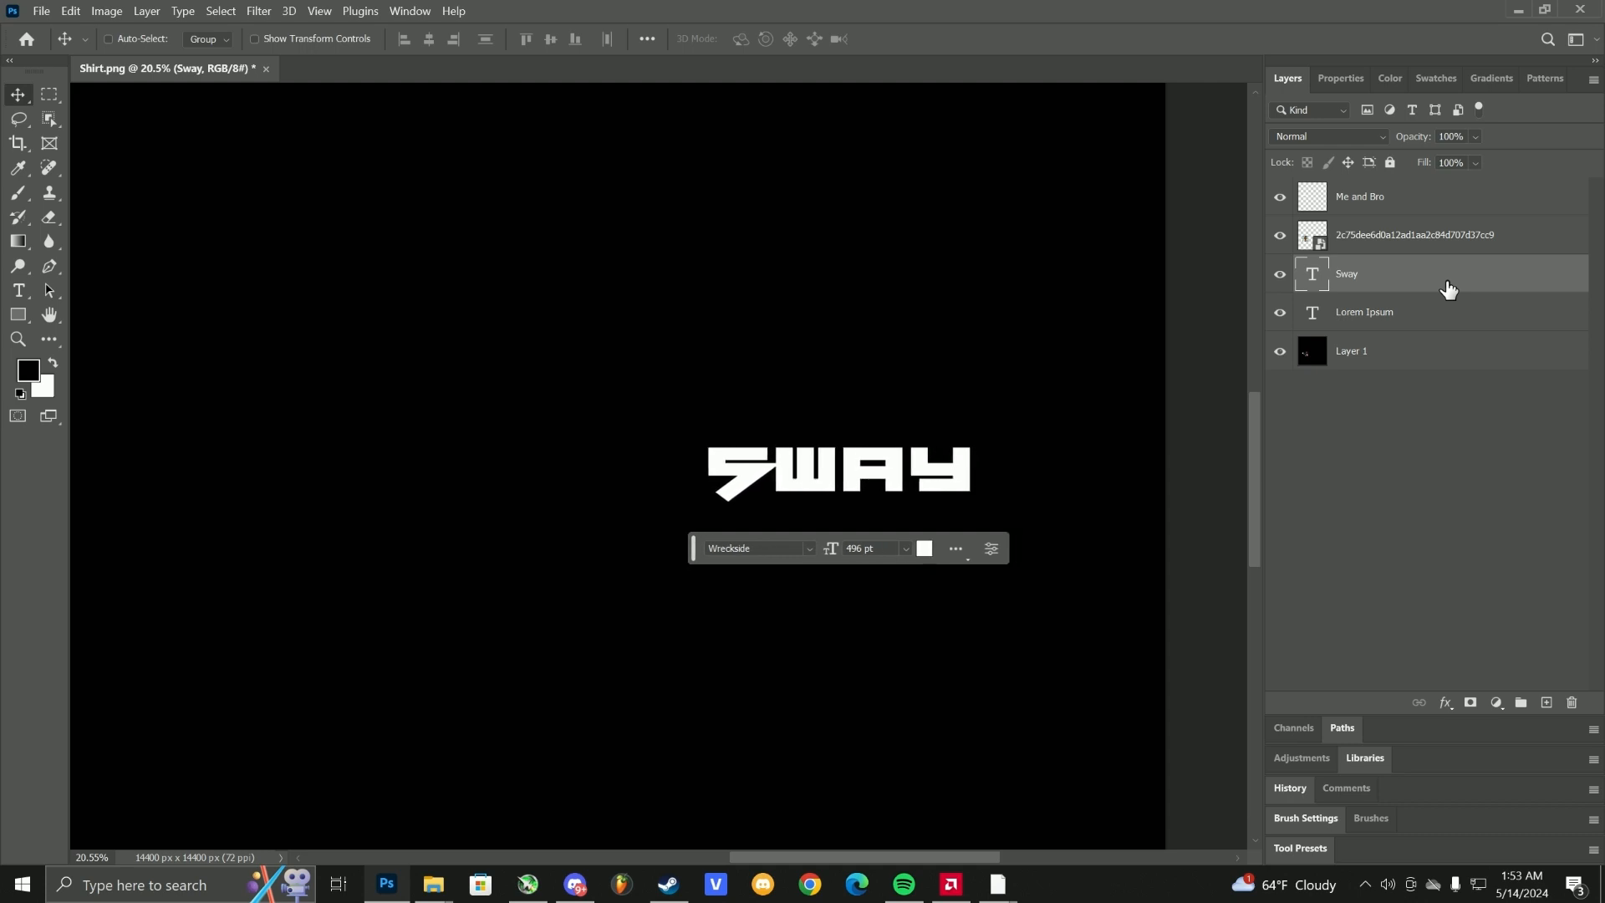
key(shift+Left)
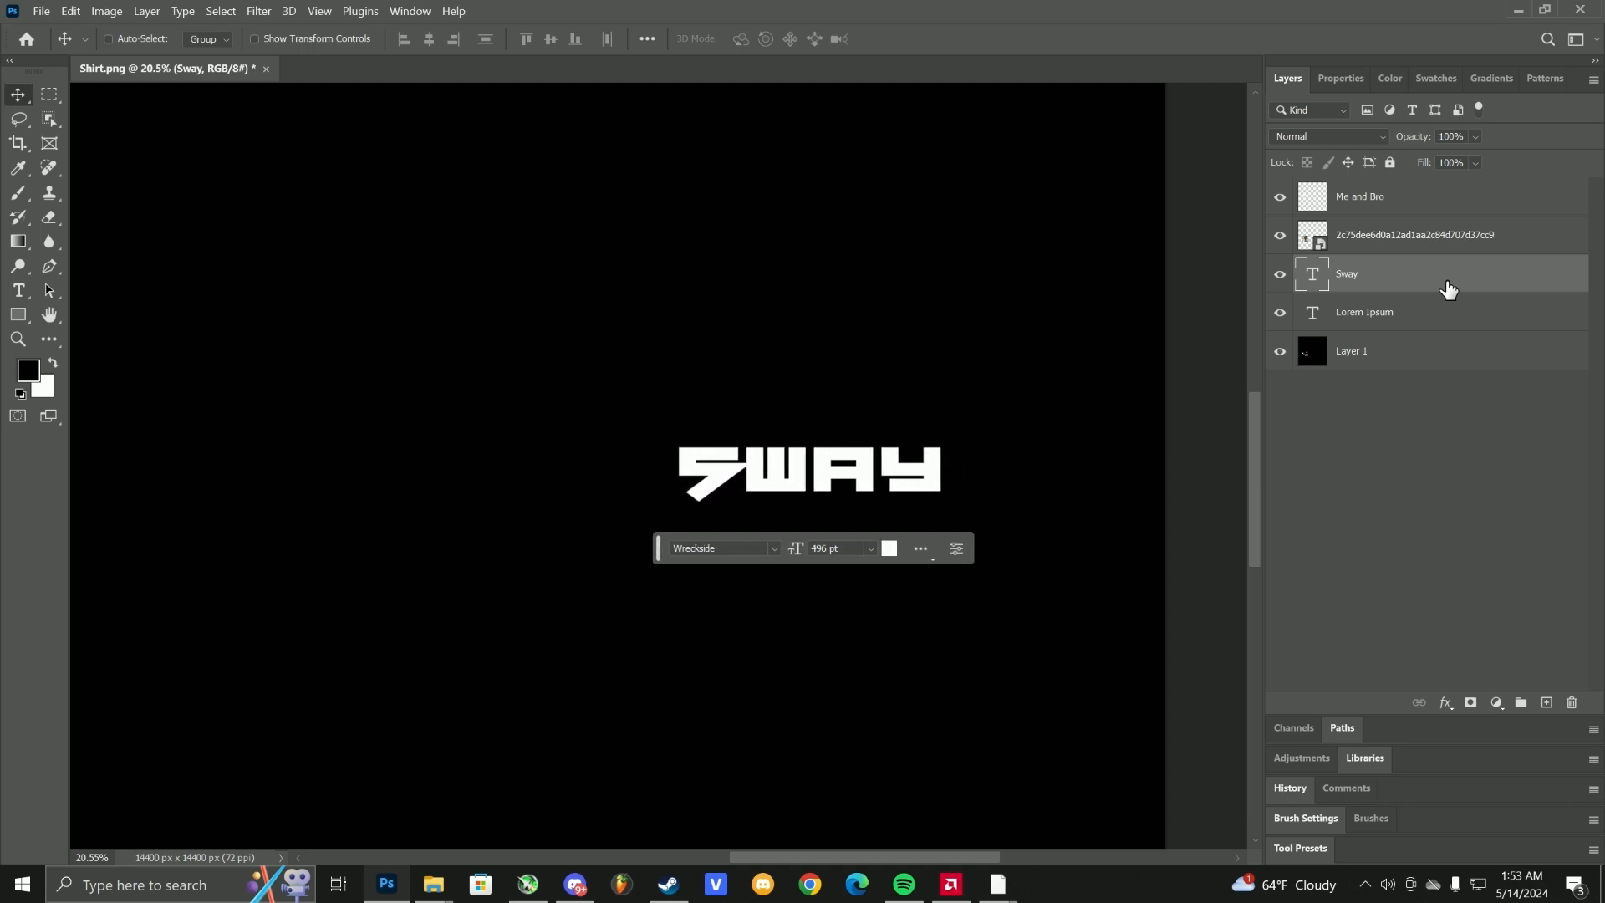
Step: Export the updated shirt texture as the PNG image Shirtt in the RANDOM IMAGES folder
click(41, 10)
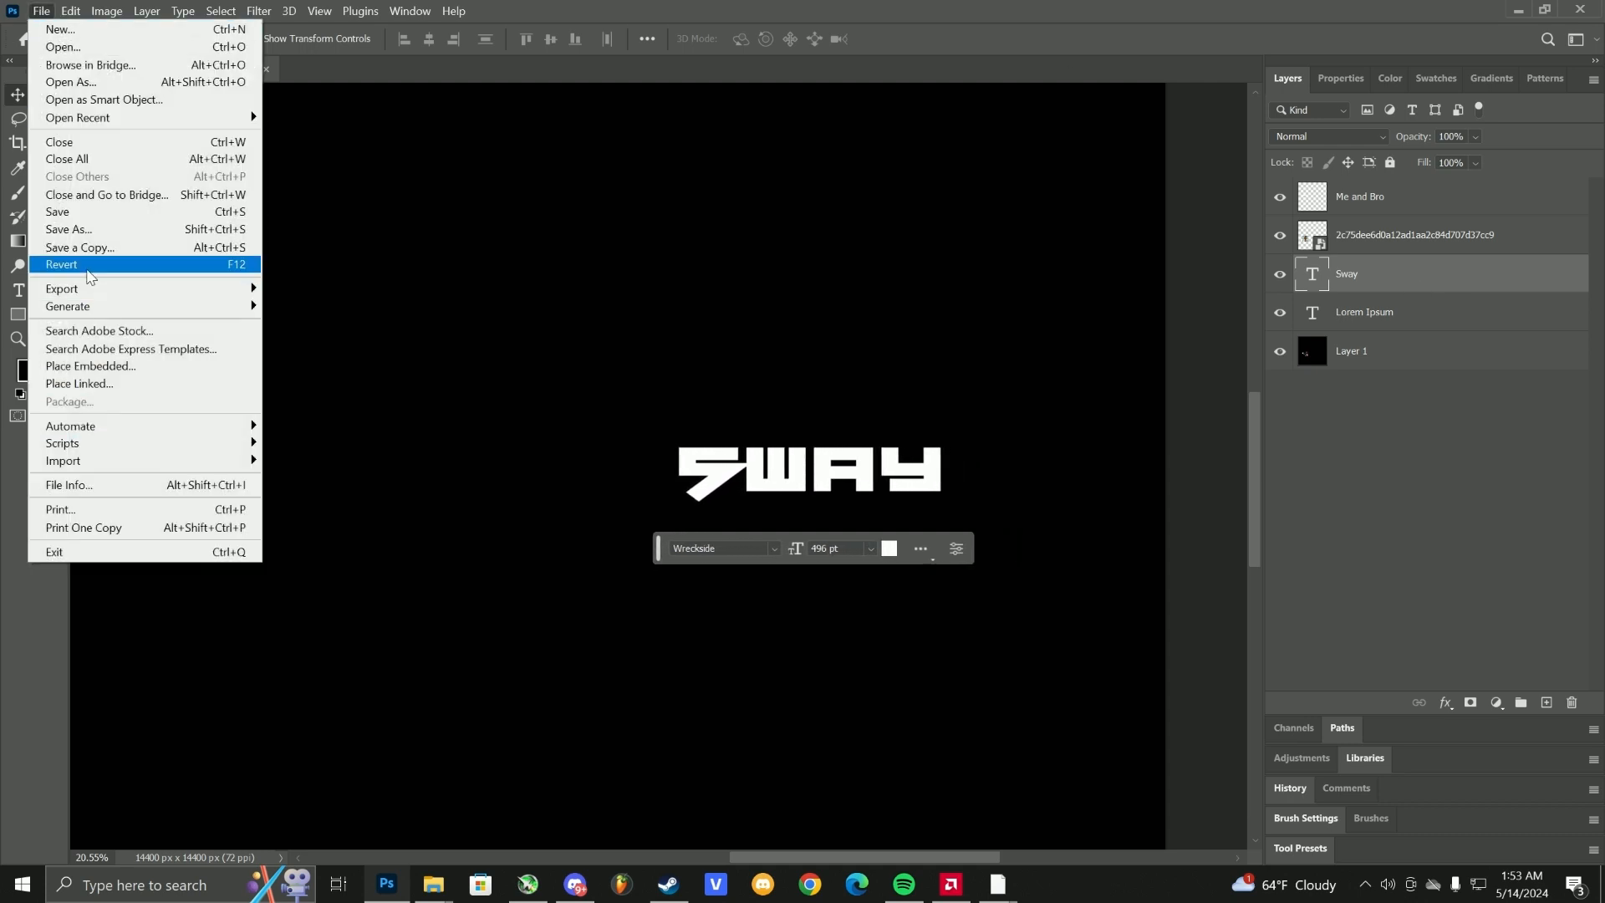
mouse_move(79, 288)
click(360, 290)
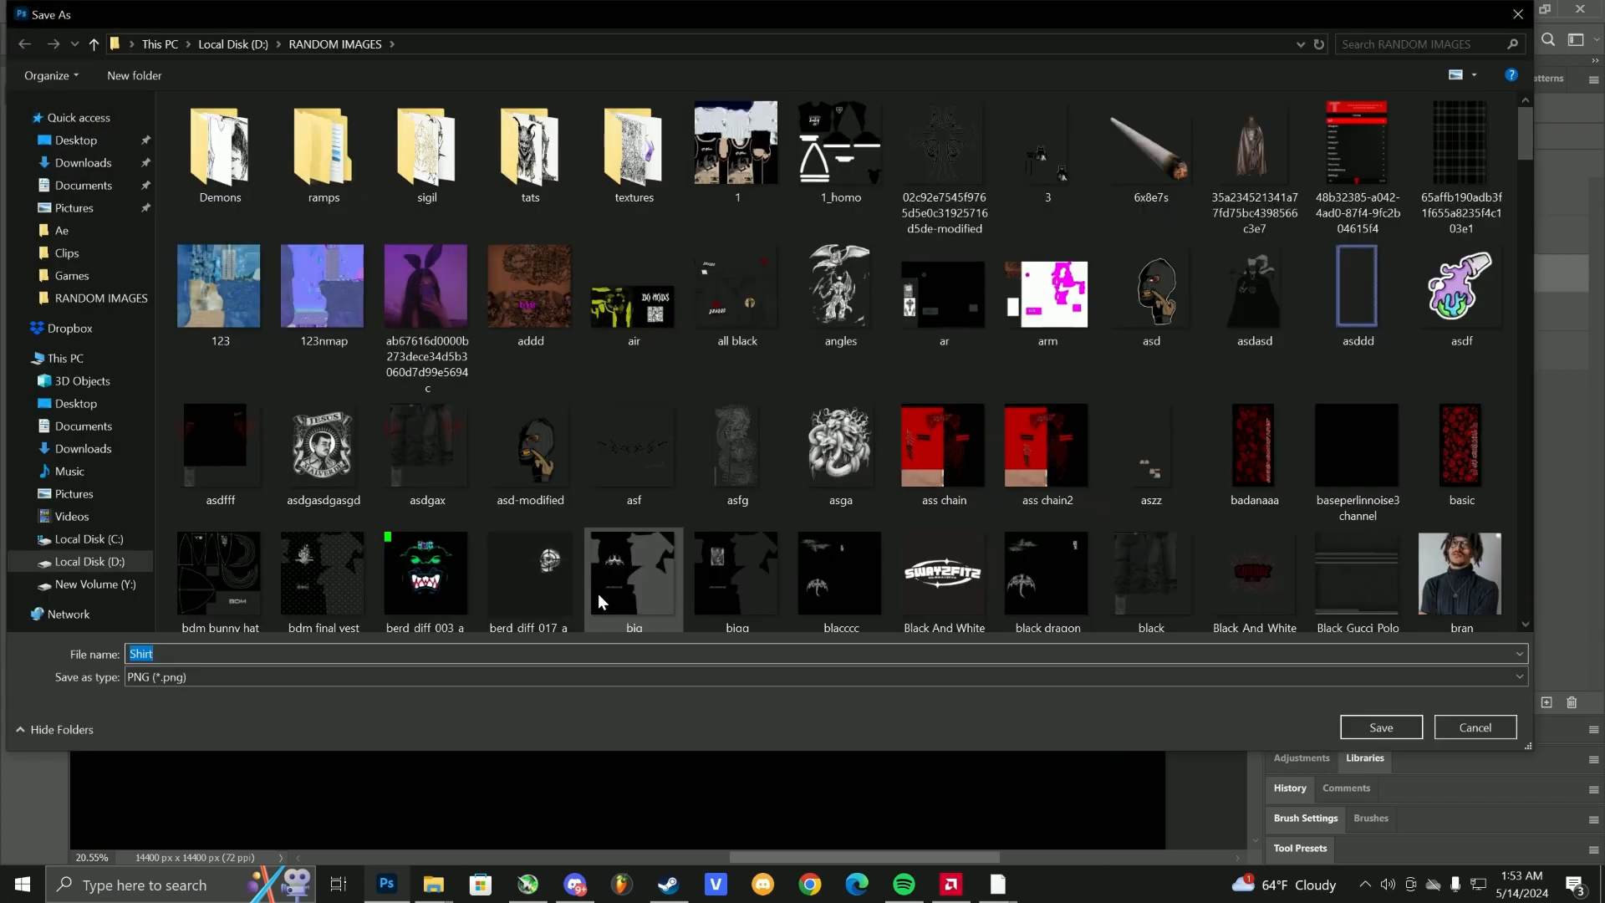
key(Return)
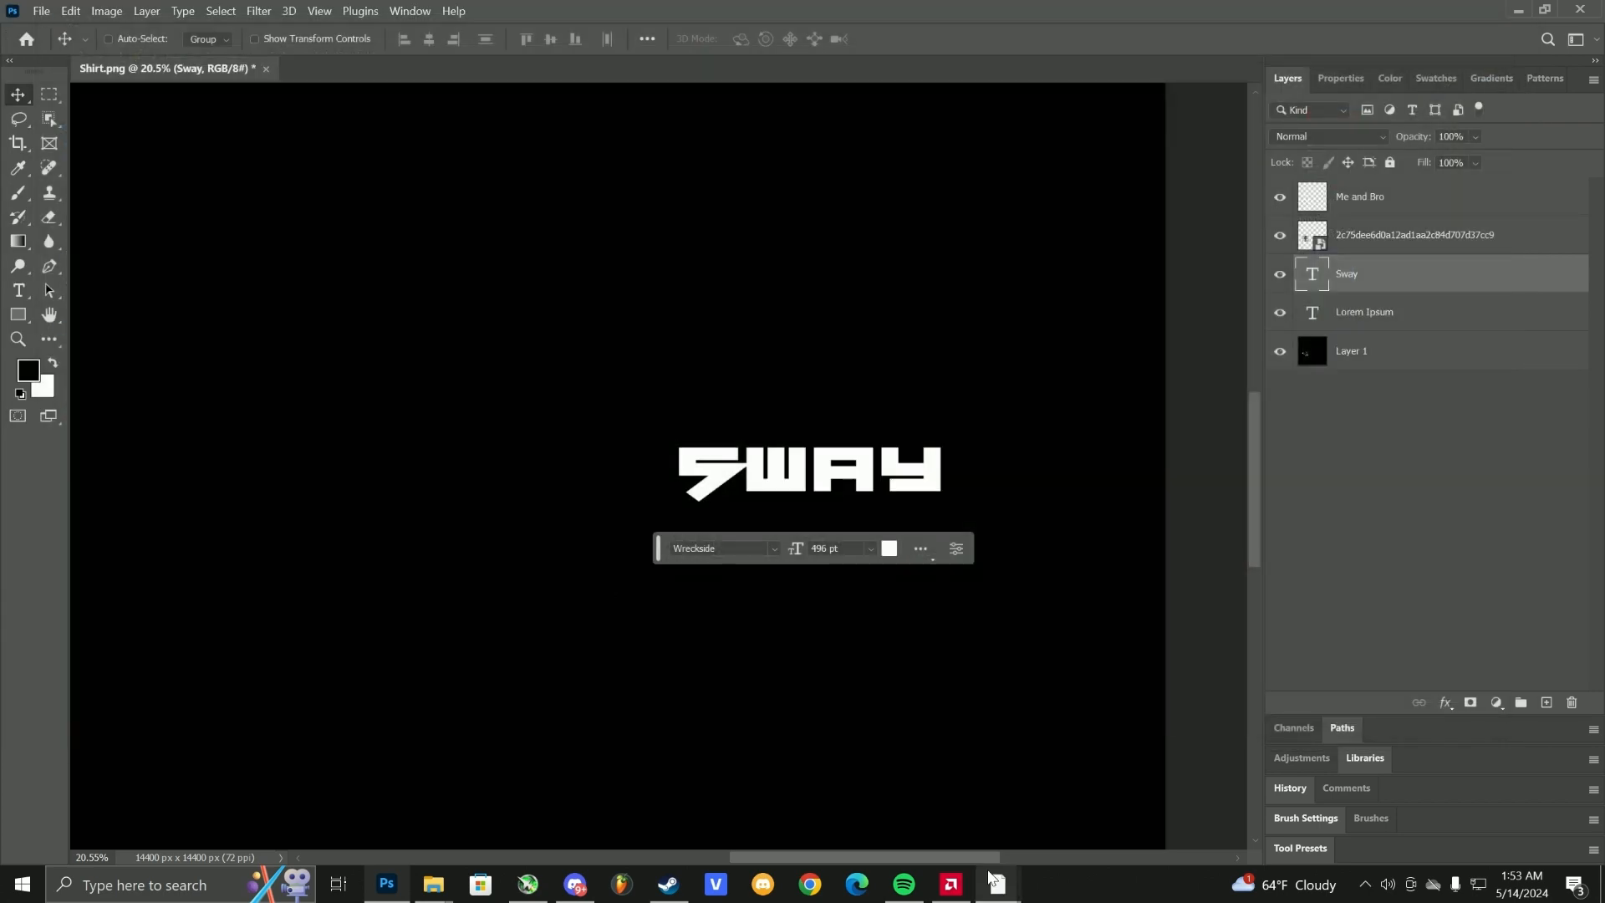
Step: Switch to OpenIV and open the jbib_diff_011_a_uni.ytd texture dictionary from the Shirt folder for editing
click(992, 880)
click(1187, 744)
click(932, 778)
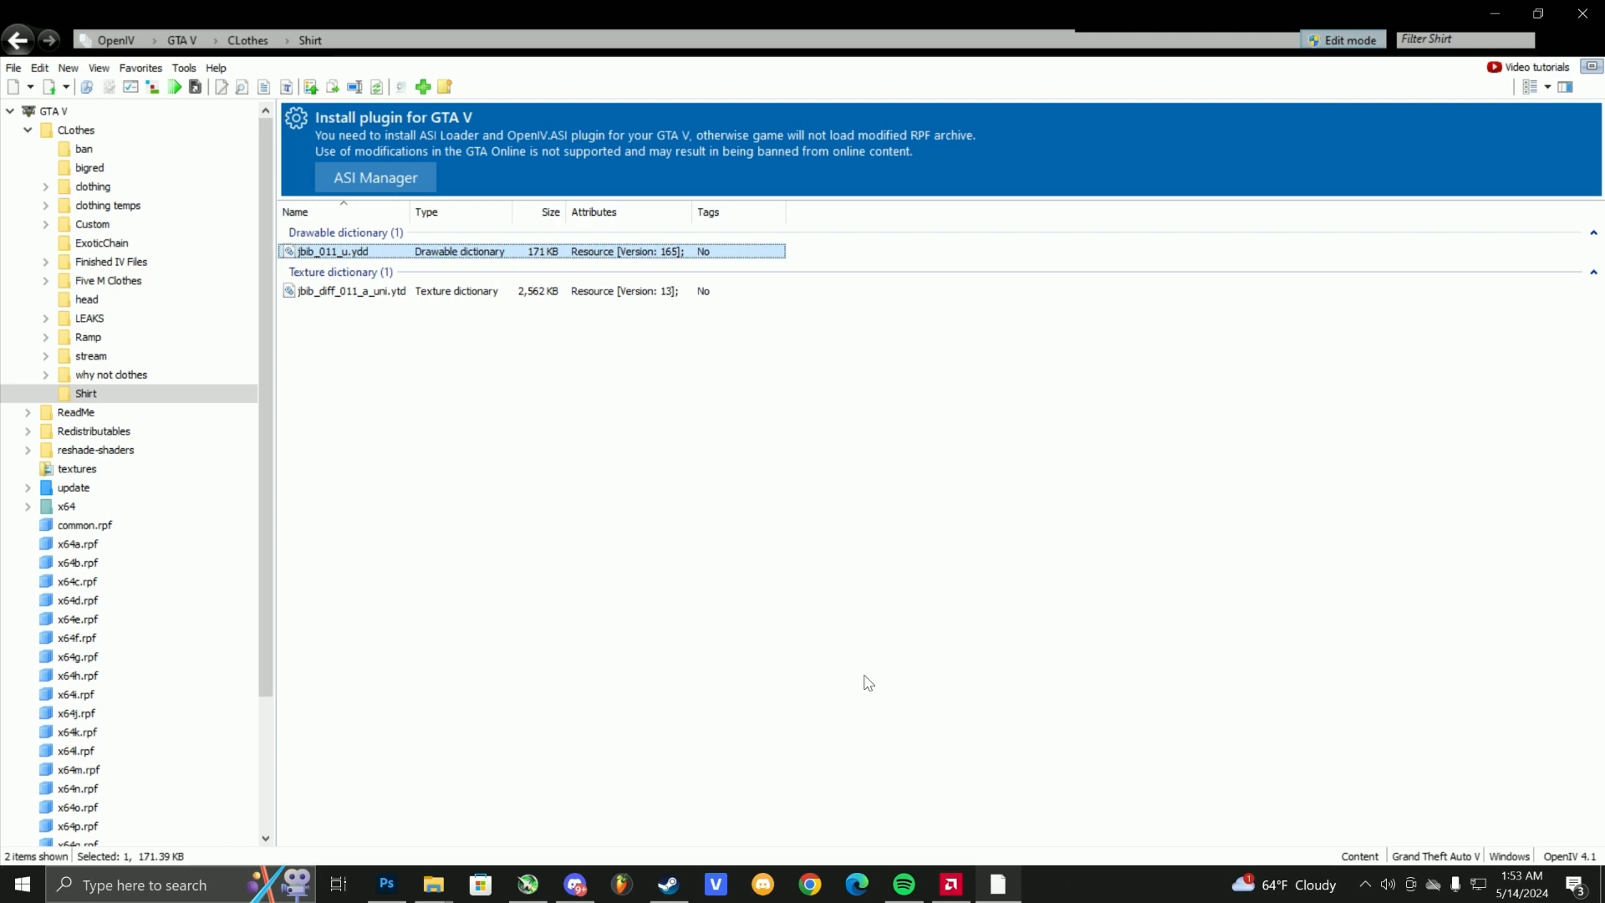
double_click(520, 292)
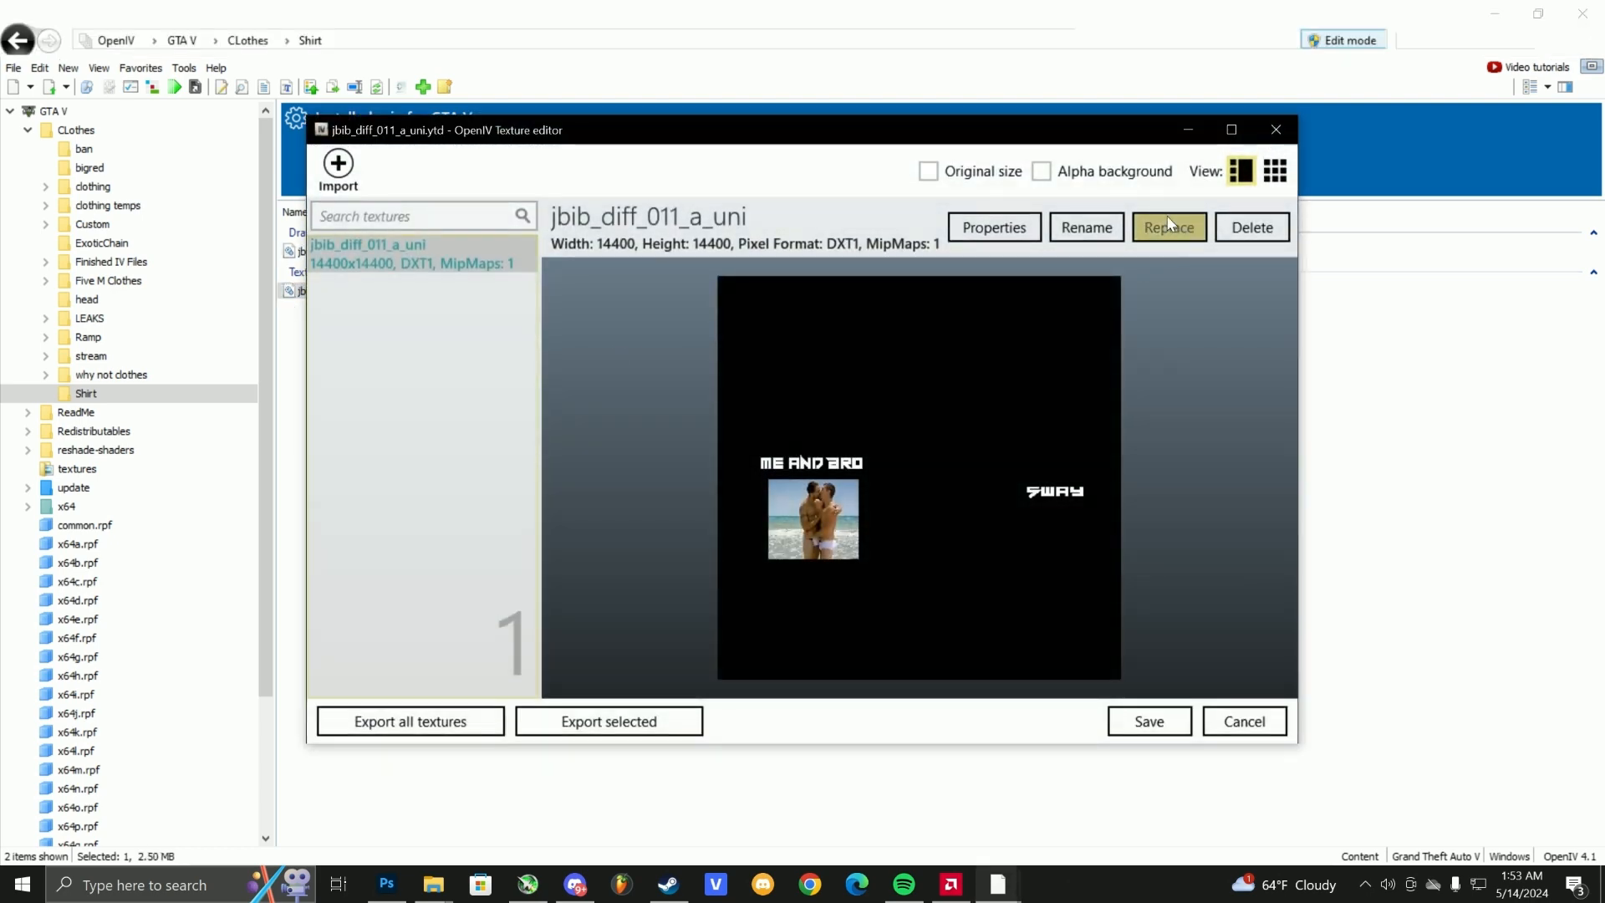
Step: Try to replace the jbib_diff_011_a_uni texture with Shirtt.png and check the export in Photoshop
click(1169, 226)
double_click(558, 325)
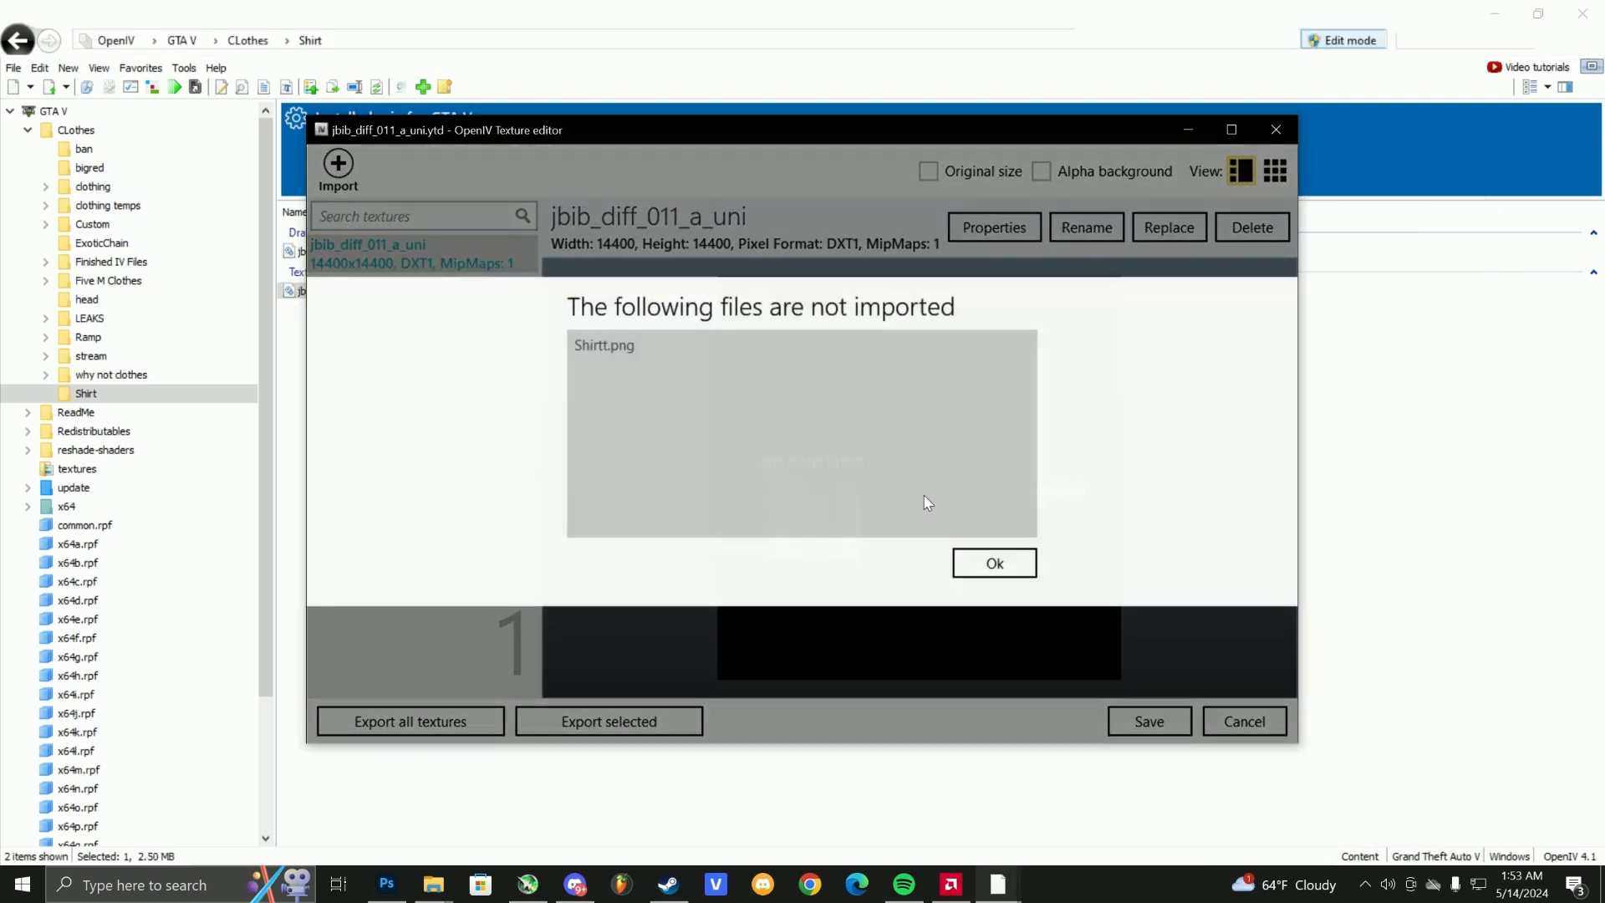
click(992, 563)
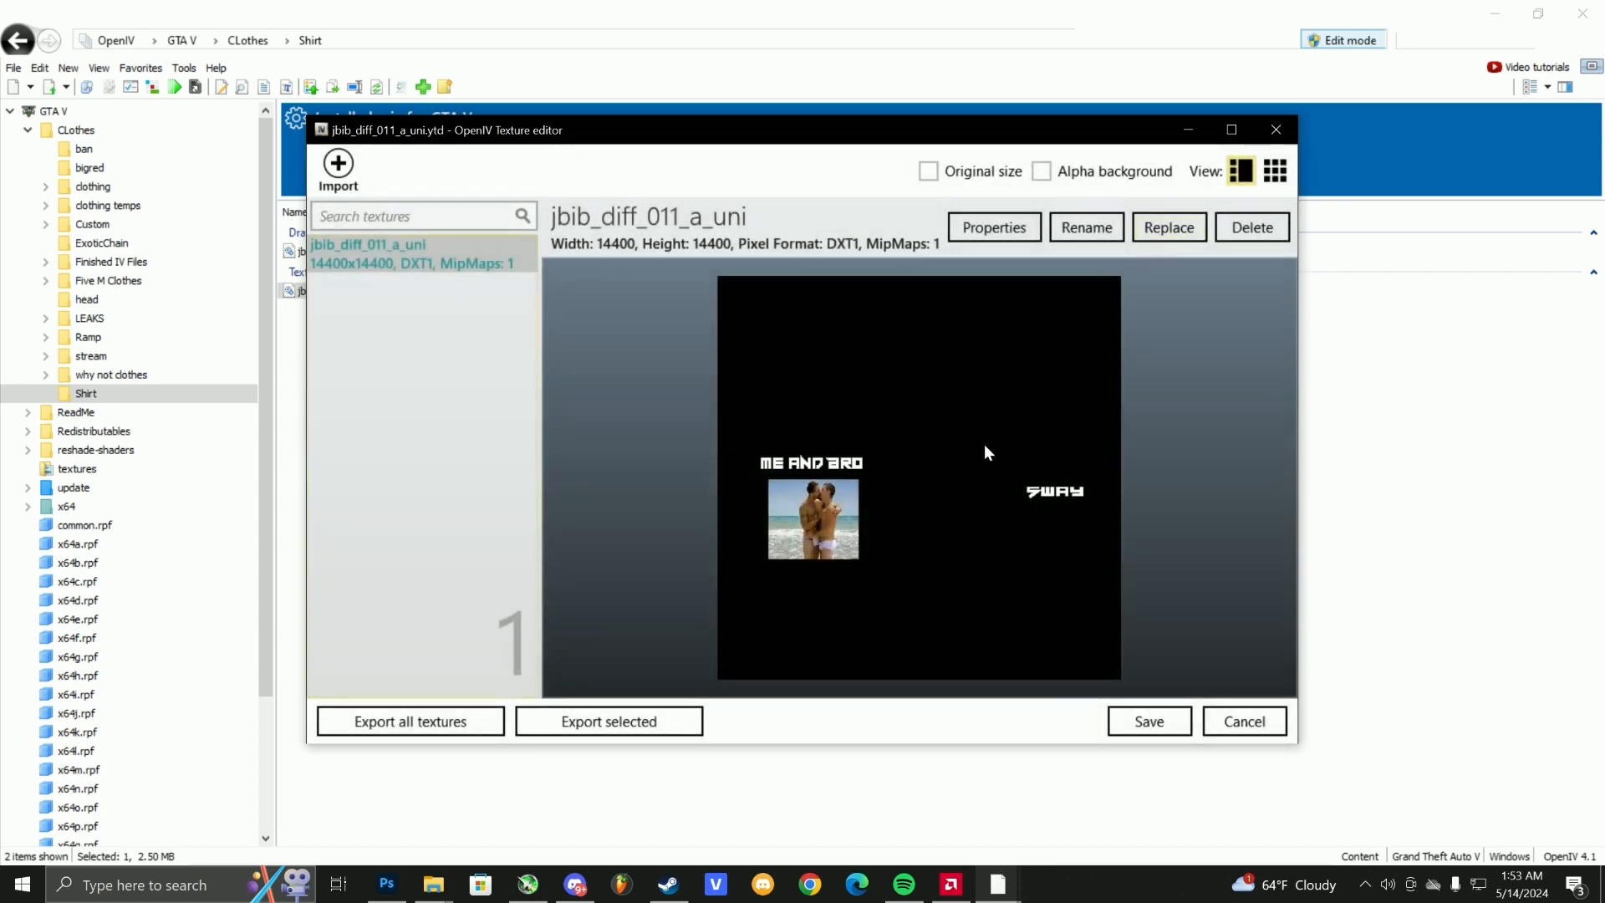
click(406, 892)
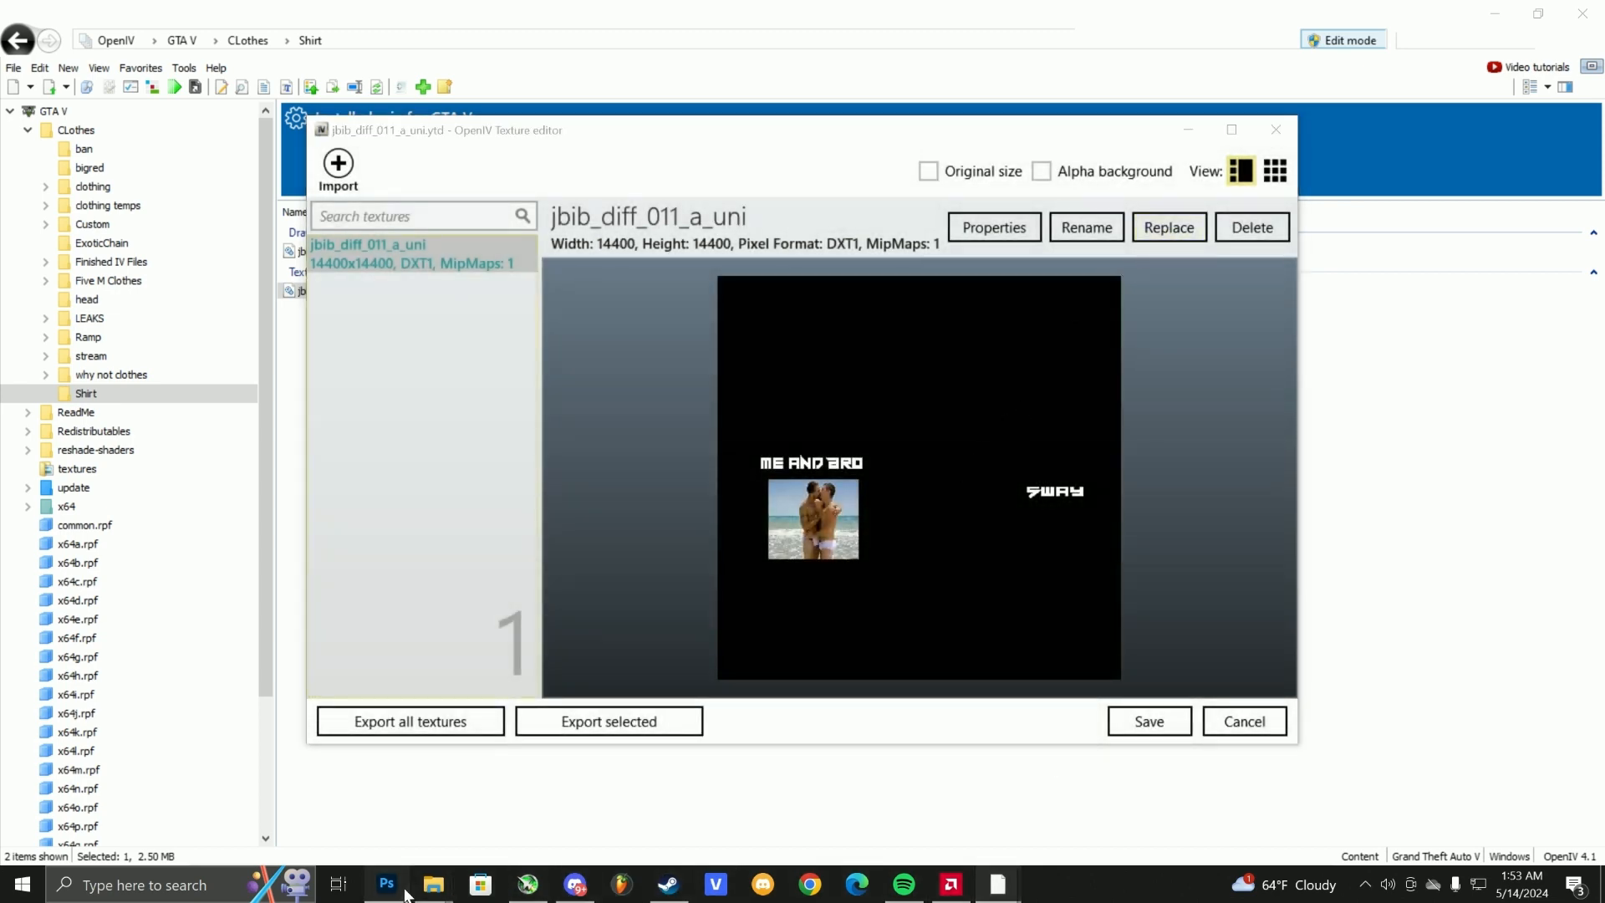
key(alt+Tab)
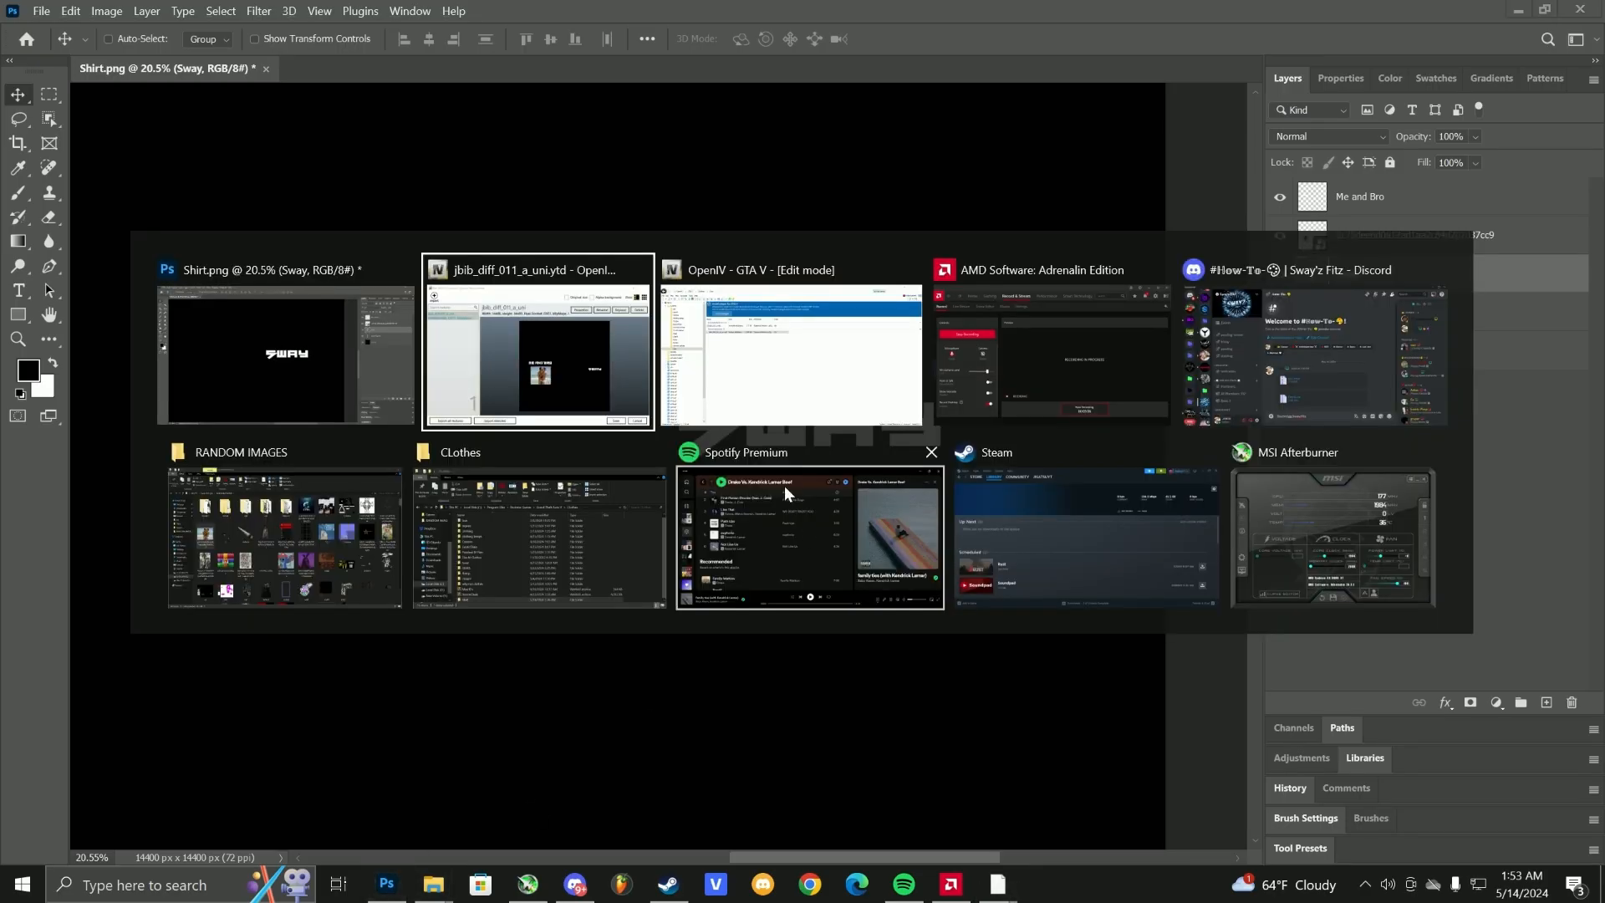
Step: Replace the jbib_diff_011_a_uni texture with the re-exported Shirtt image and save the texture dictionary
click(1169, 227)
click(537, 346)
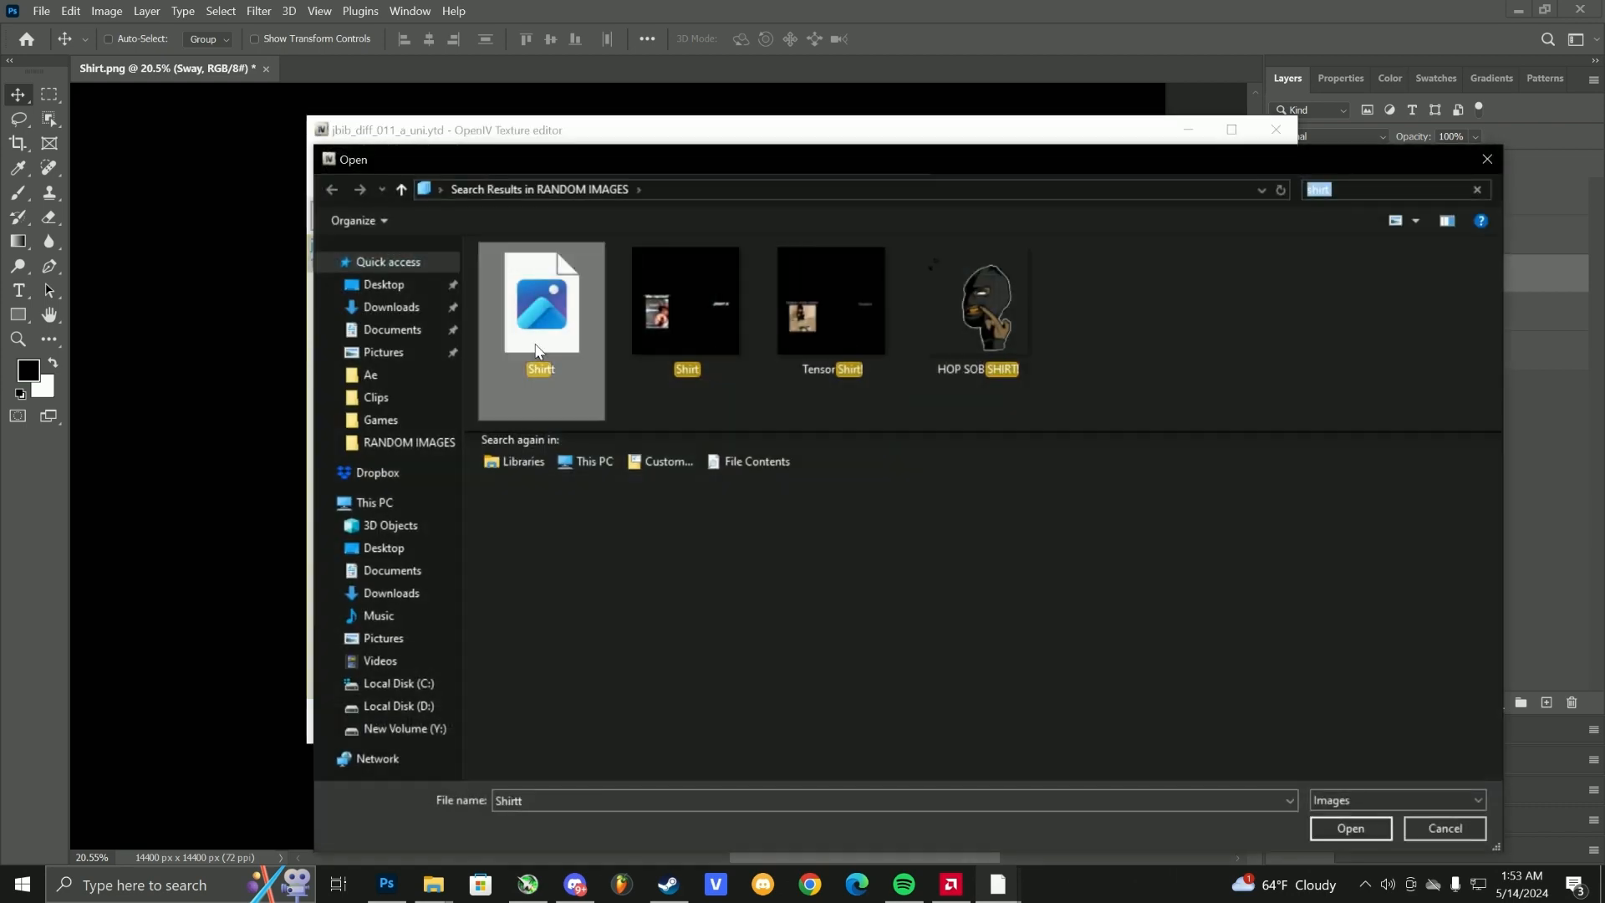
double_click(537, 346)
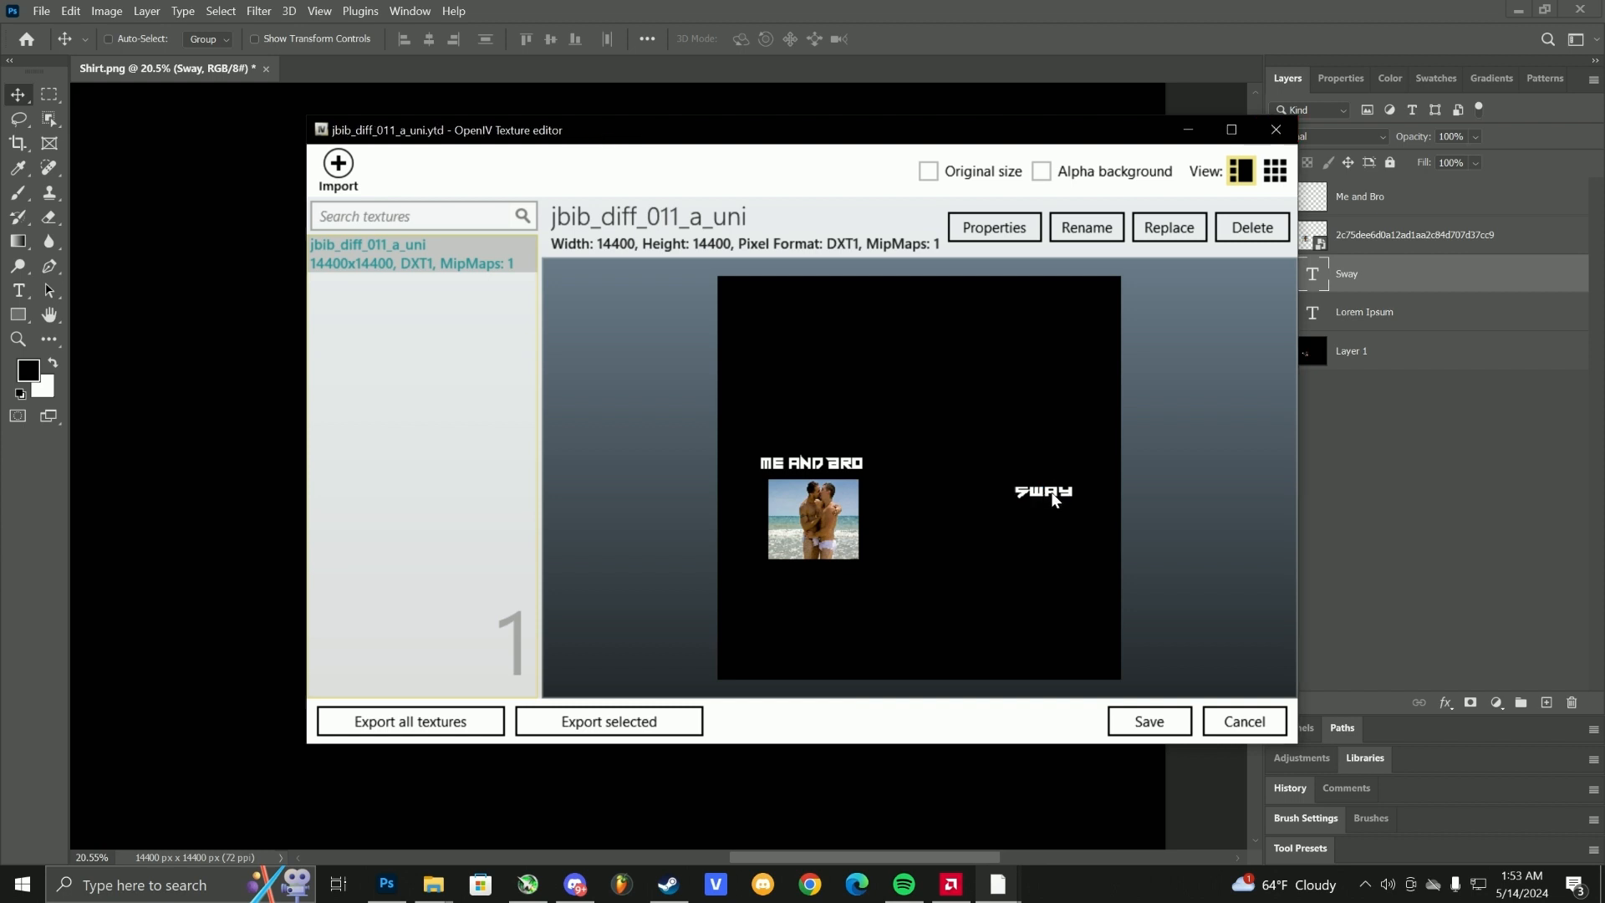
click(1147, 721)
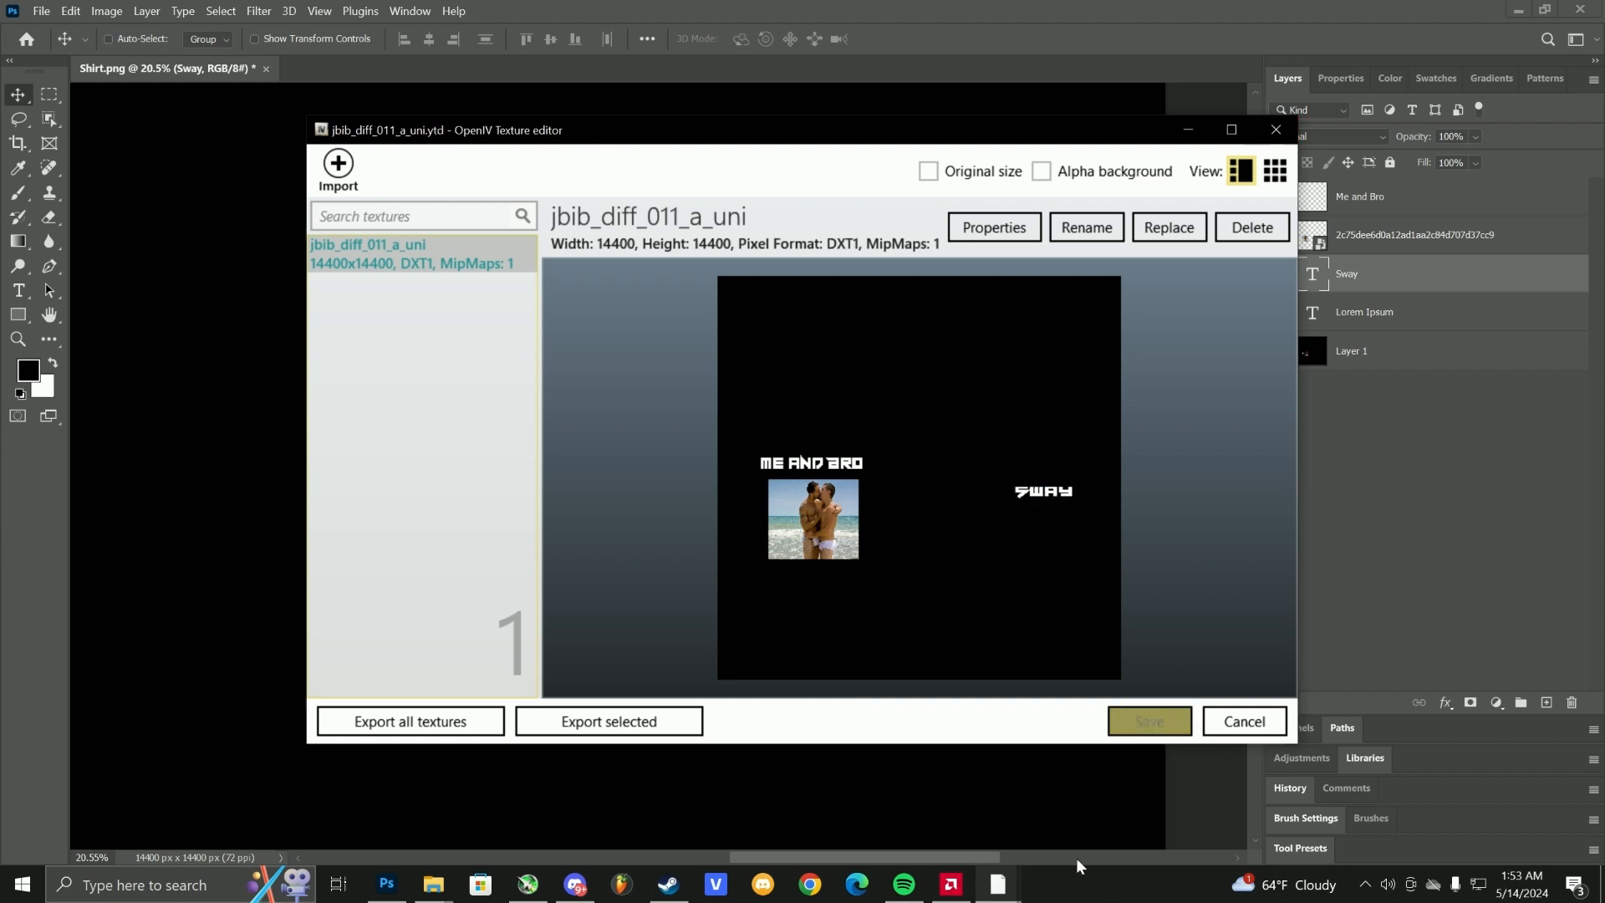
Step: Open jbib_011_u.ydd in a maximized model viewer, rotate the shirt to inspect the Sway text placement, and close the viewer
mouse_move(1014, 899)
double_click(468, 251)
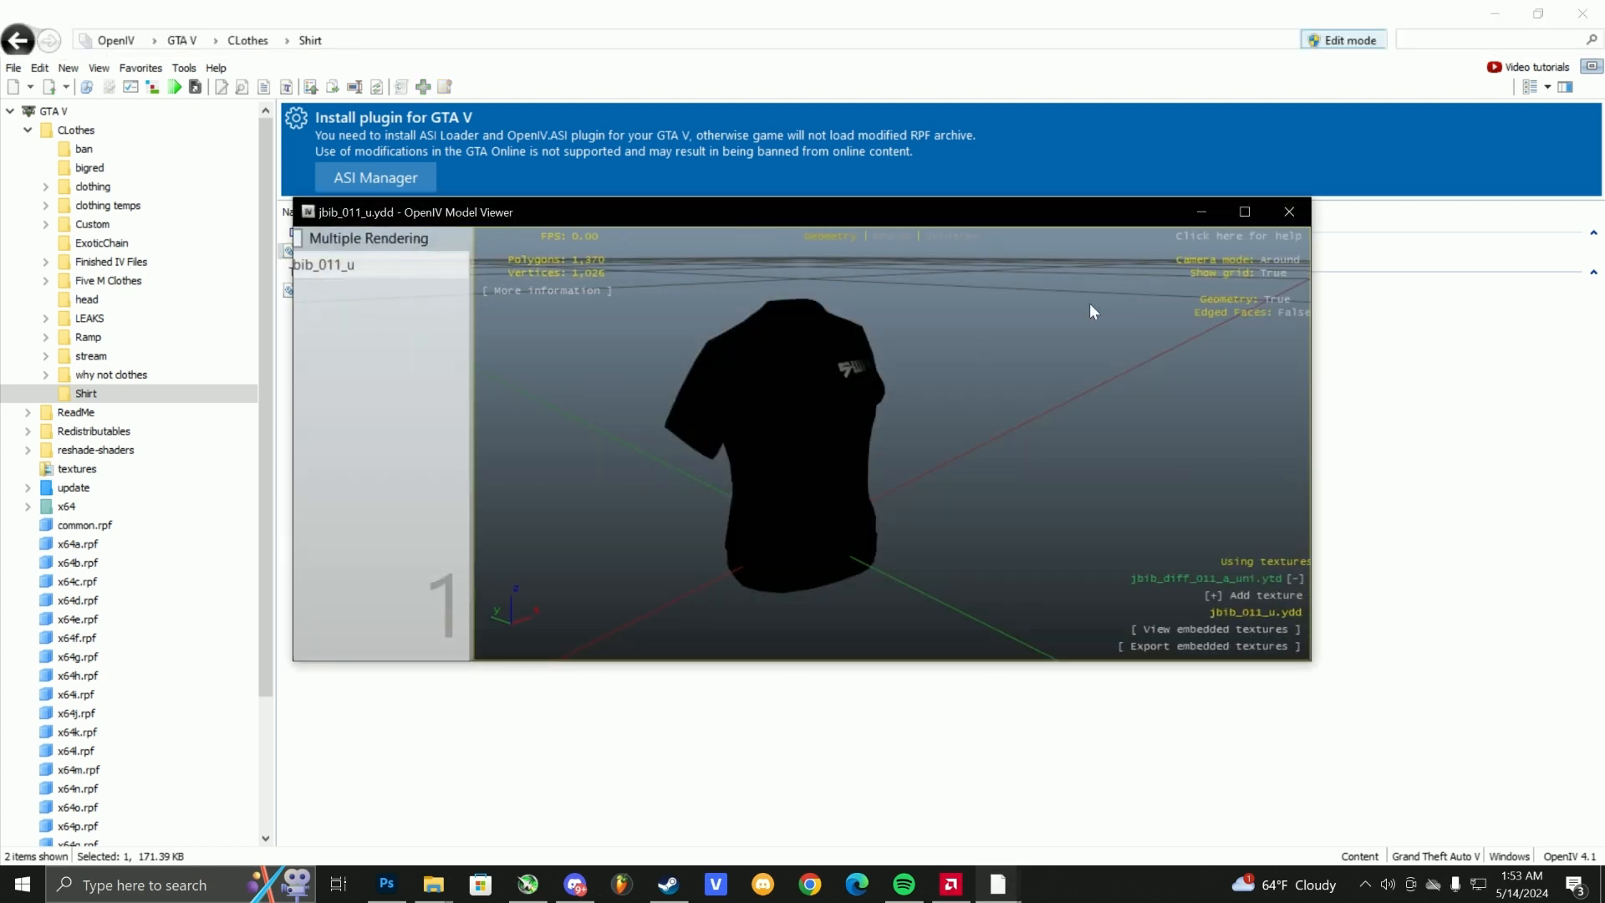
click(1242, 213)
drag(857, 263, 1377, 232)
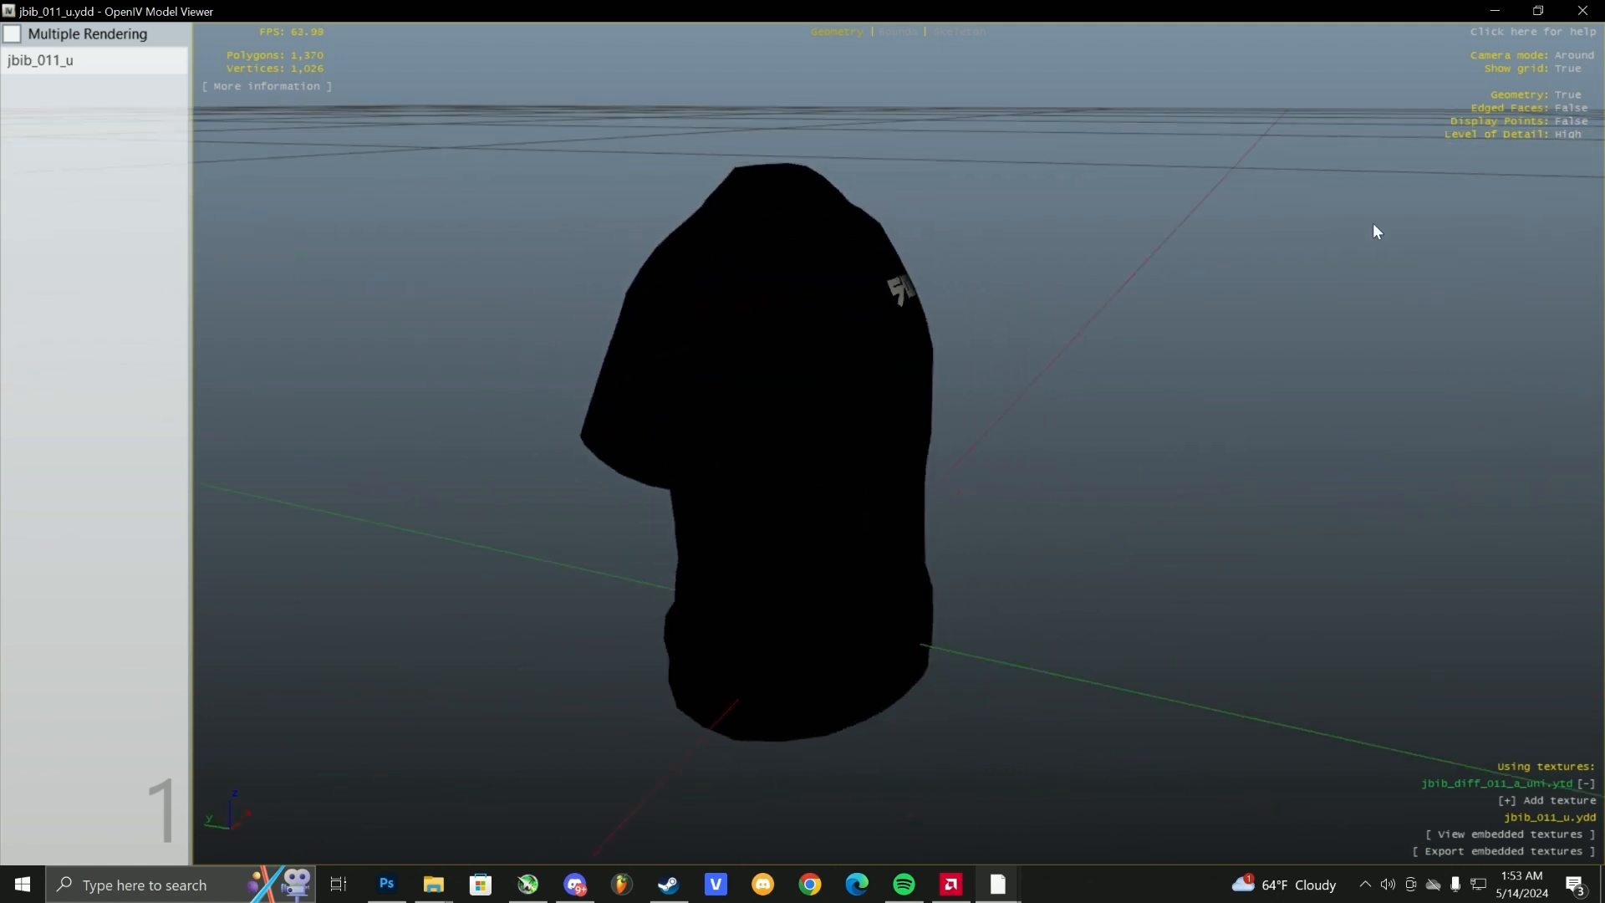
click(1579, 12)
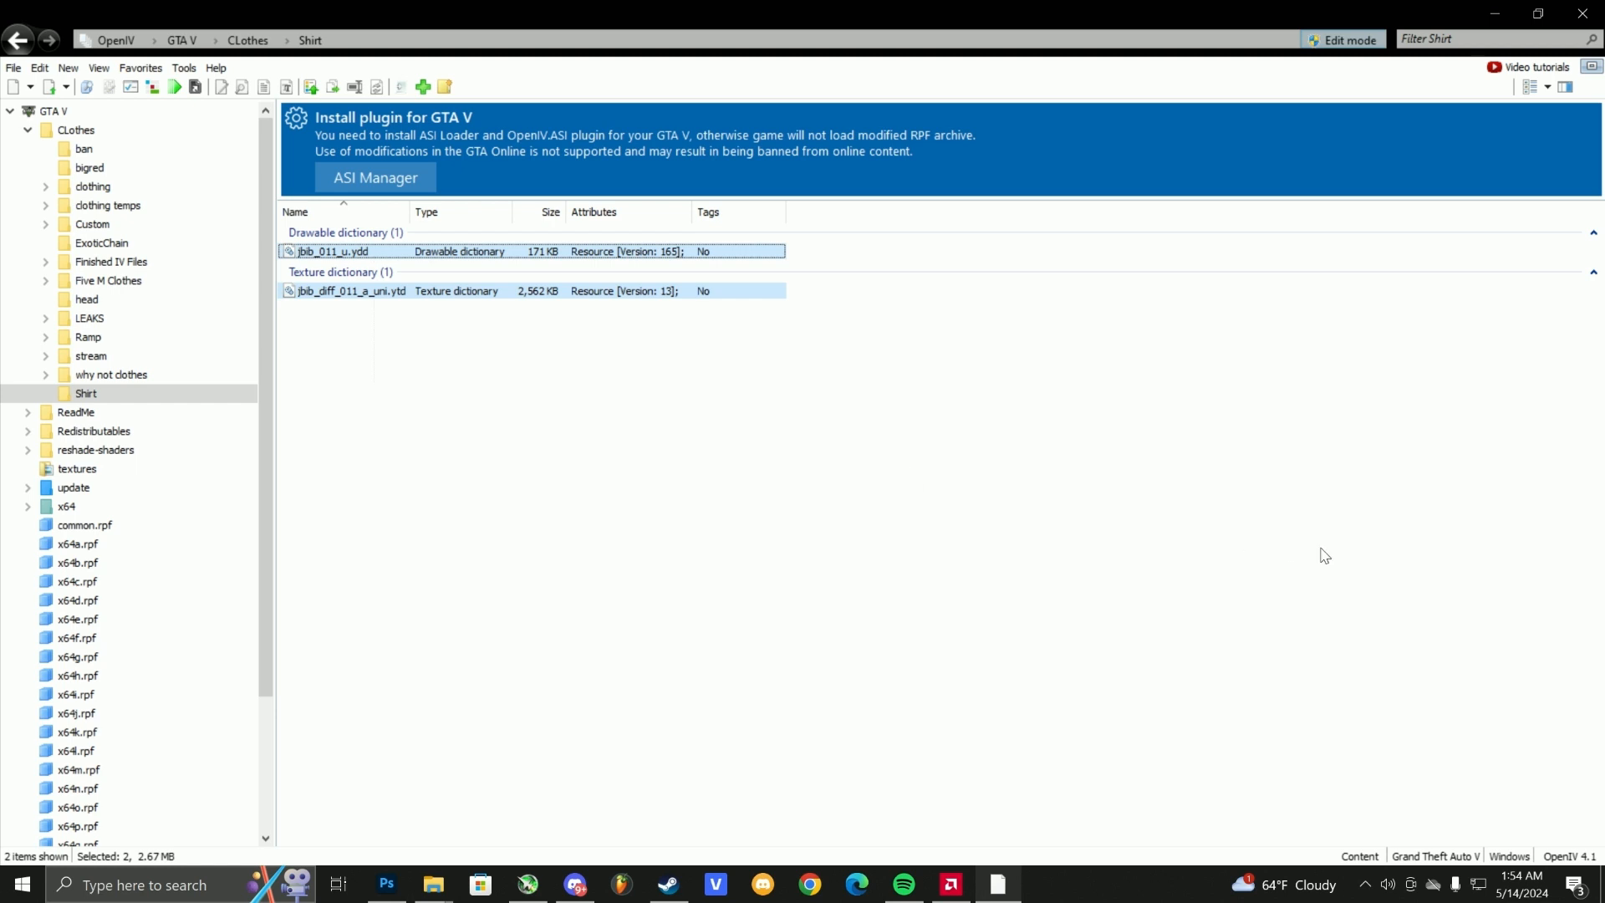
Step: Switch to Discord and view the Shirt.rar and Pants.rar files in the How-To channel
click(590, 894)
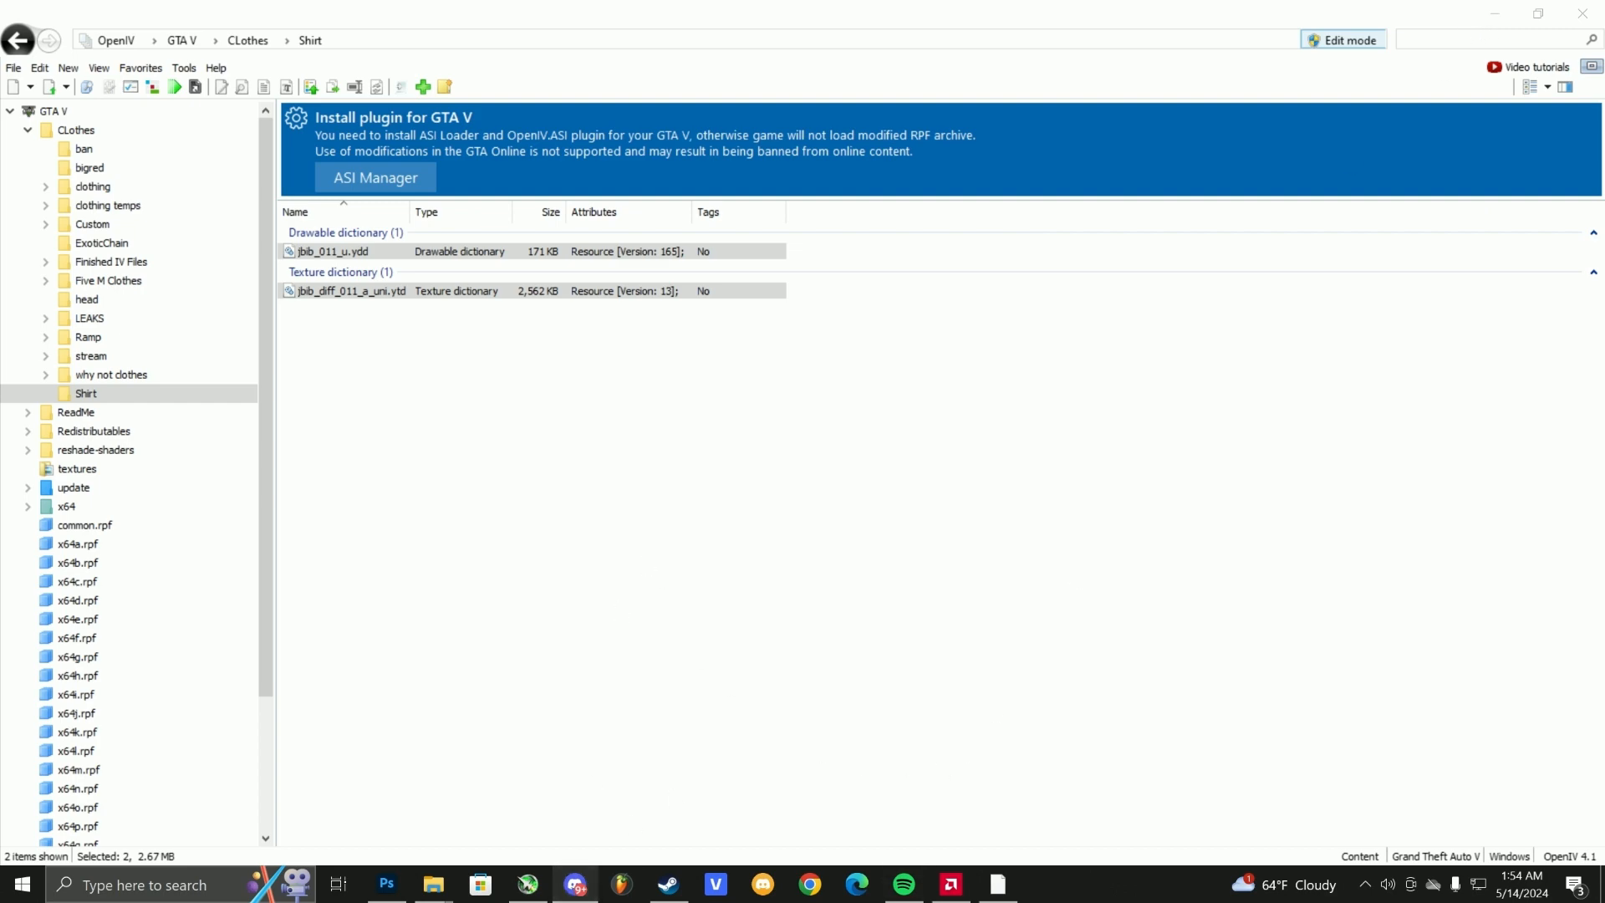
drag(1604, 753, 769, 2)
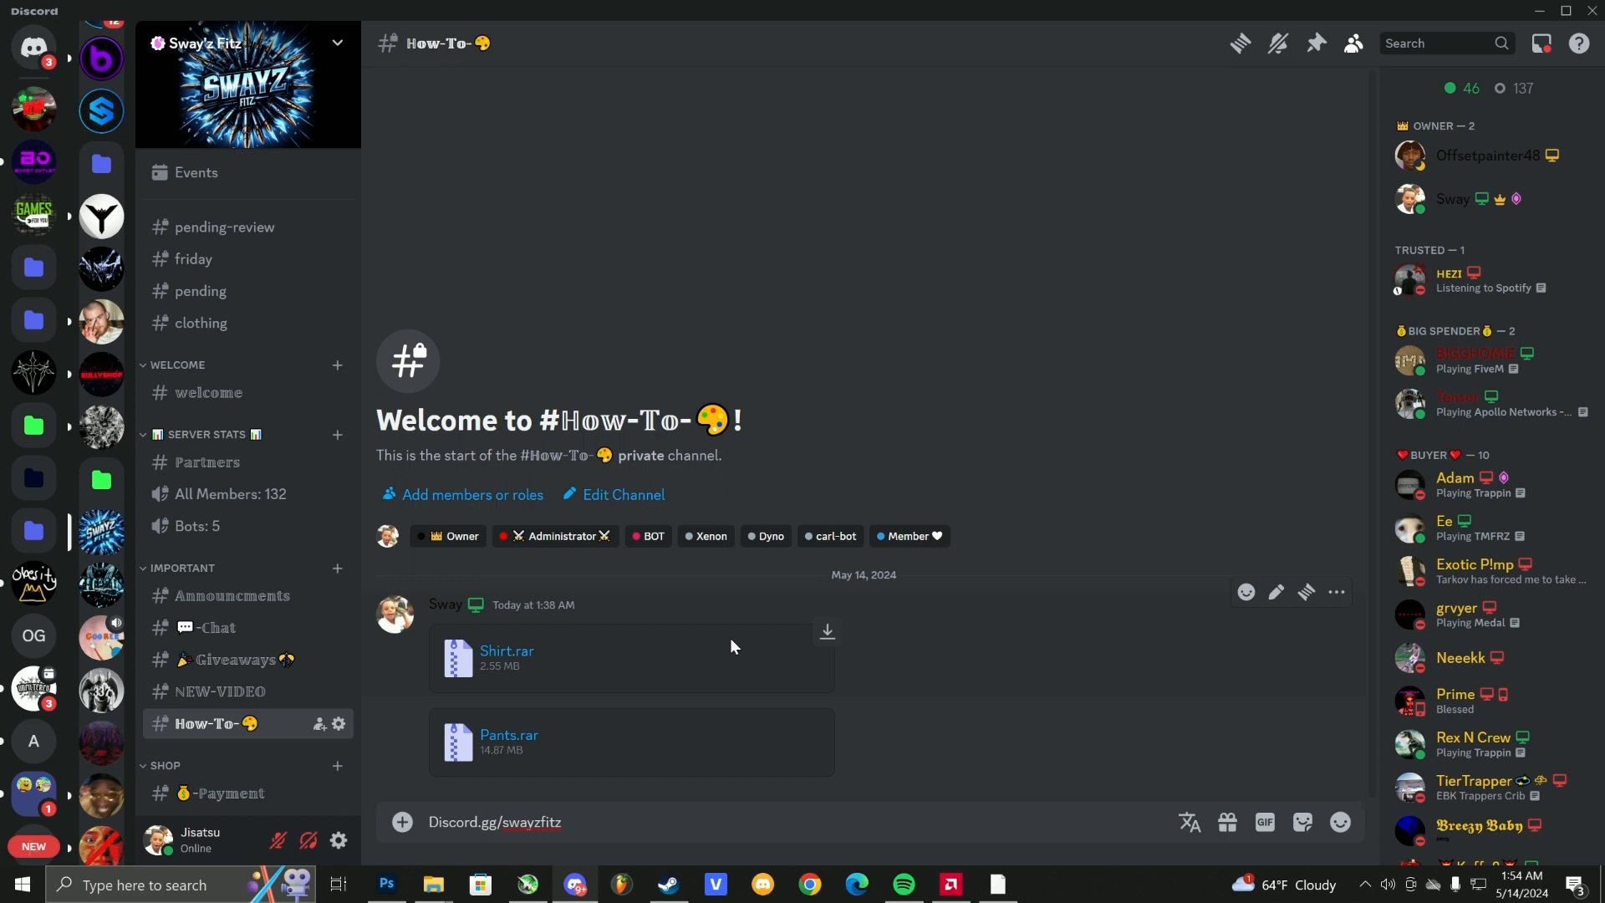